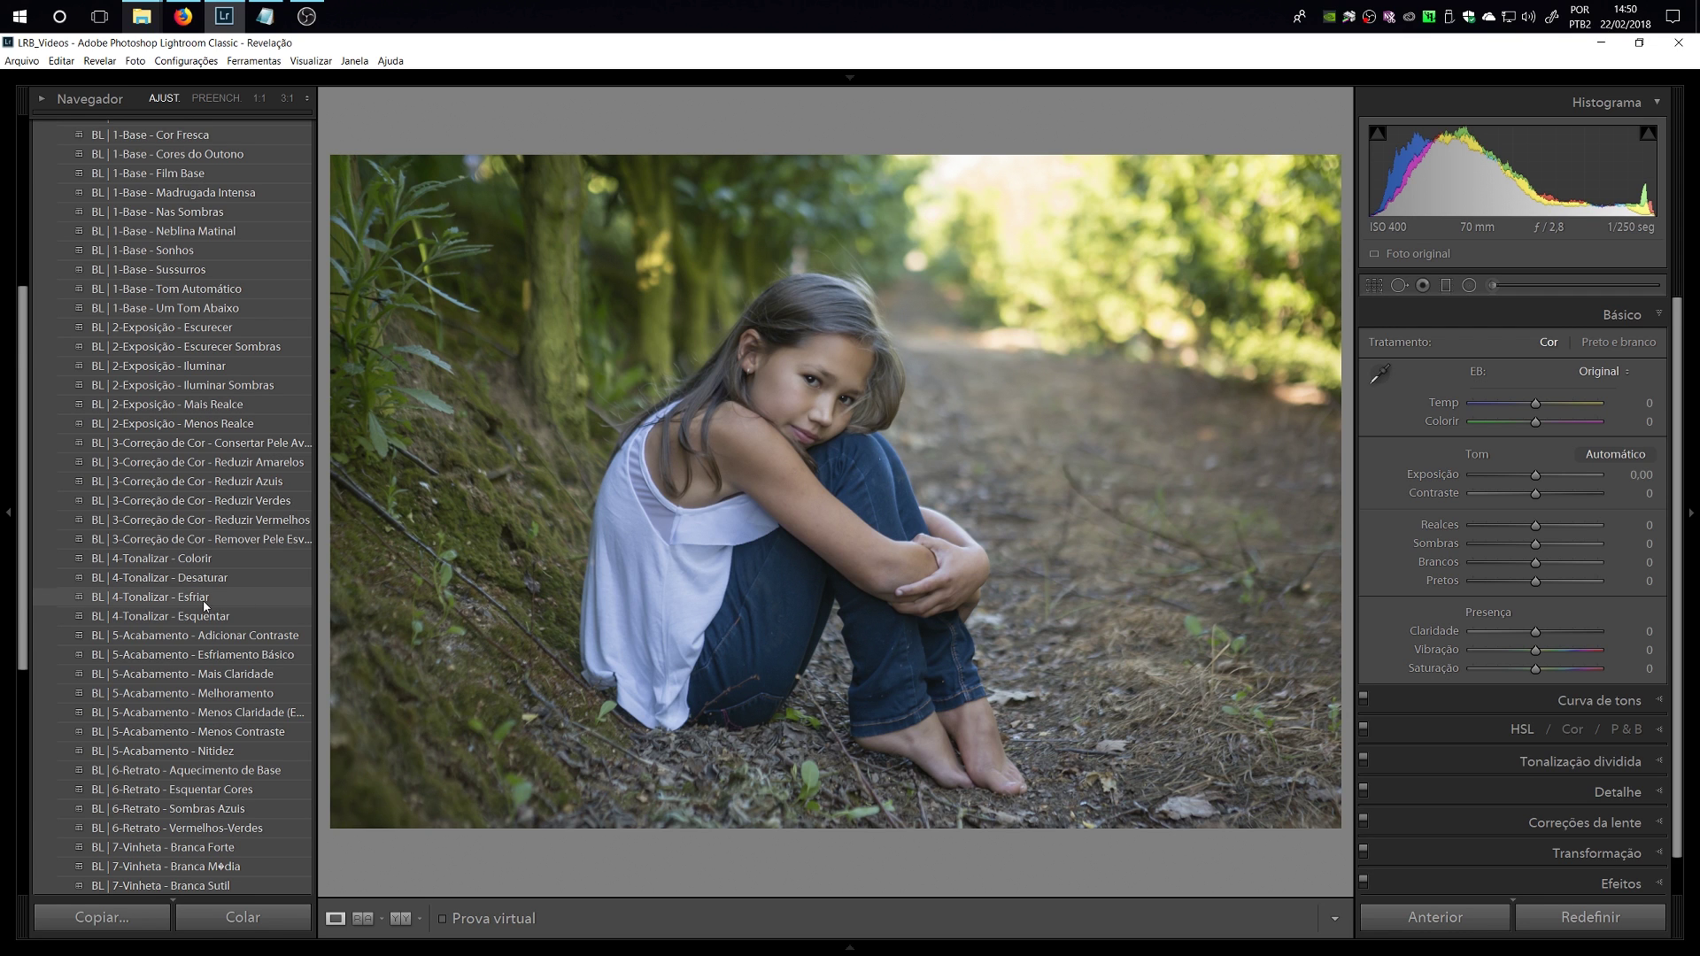
Apply the presets BL | 5-Acabamento - Nitidez and BL | 3-Correção de Cor - Reduzir Verdes to the photo.
{"action": "scroll", "coordinate": [204, 607], "scroll_direction": "down", "scroll_amount": 3}
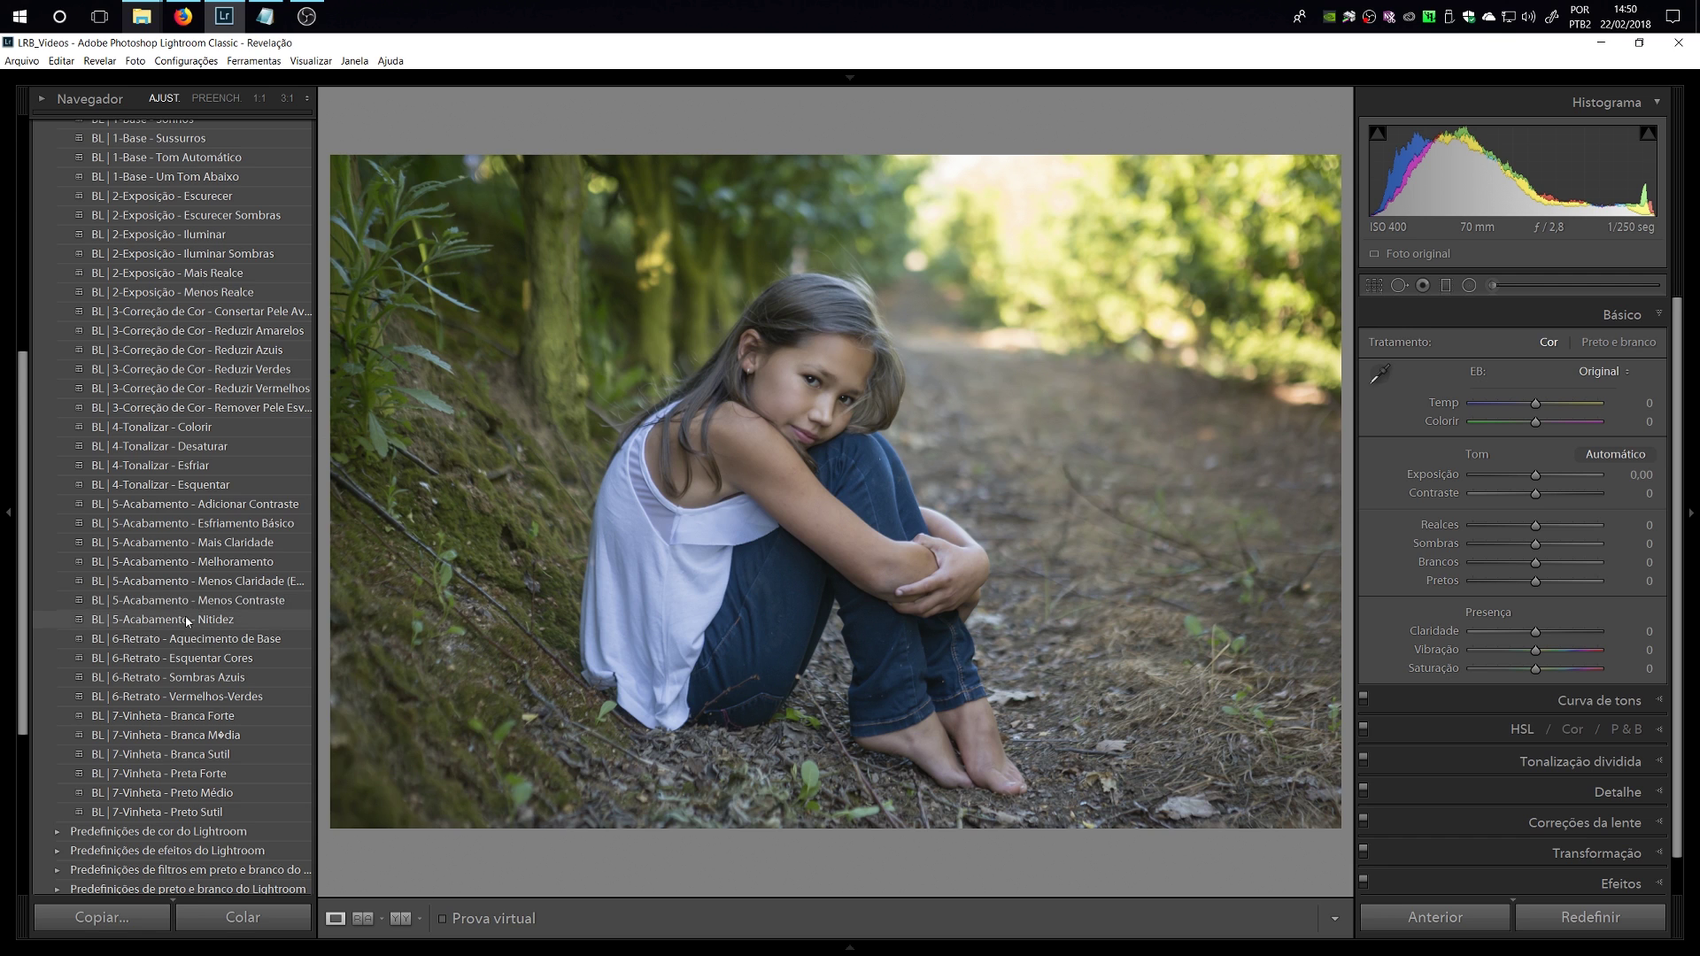
{"action": "left_click", "coordinate": [187, 620]}
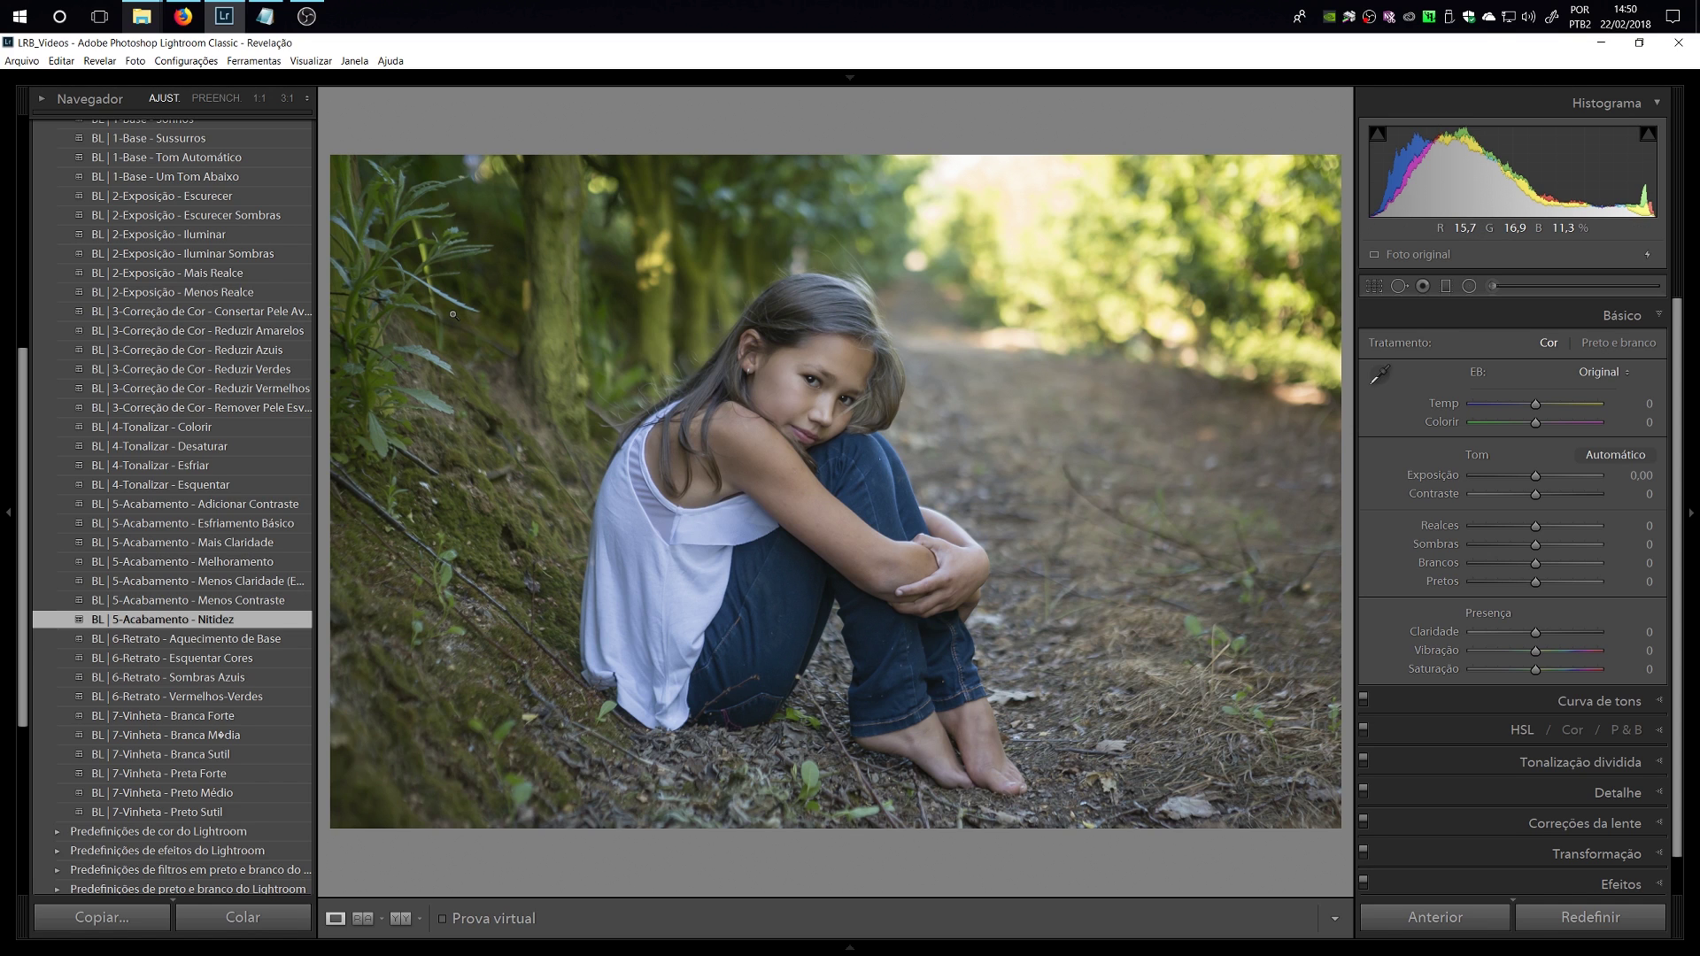
{"action": "left_click", "coordinate": [206, 369]}
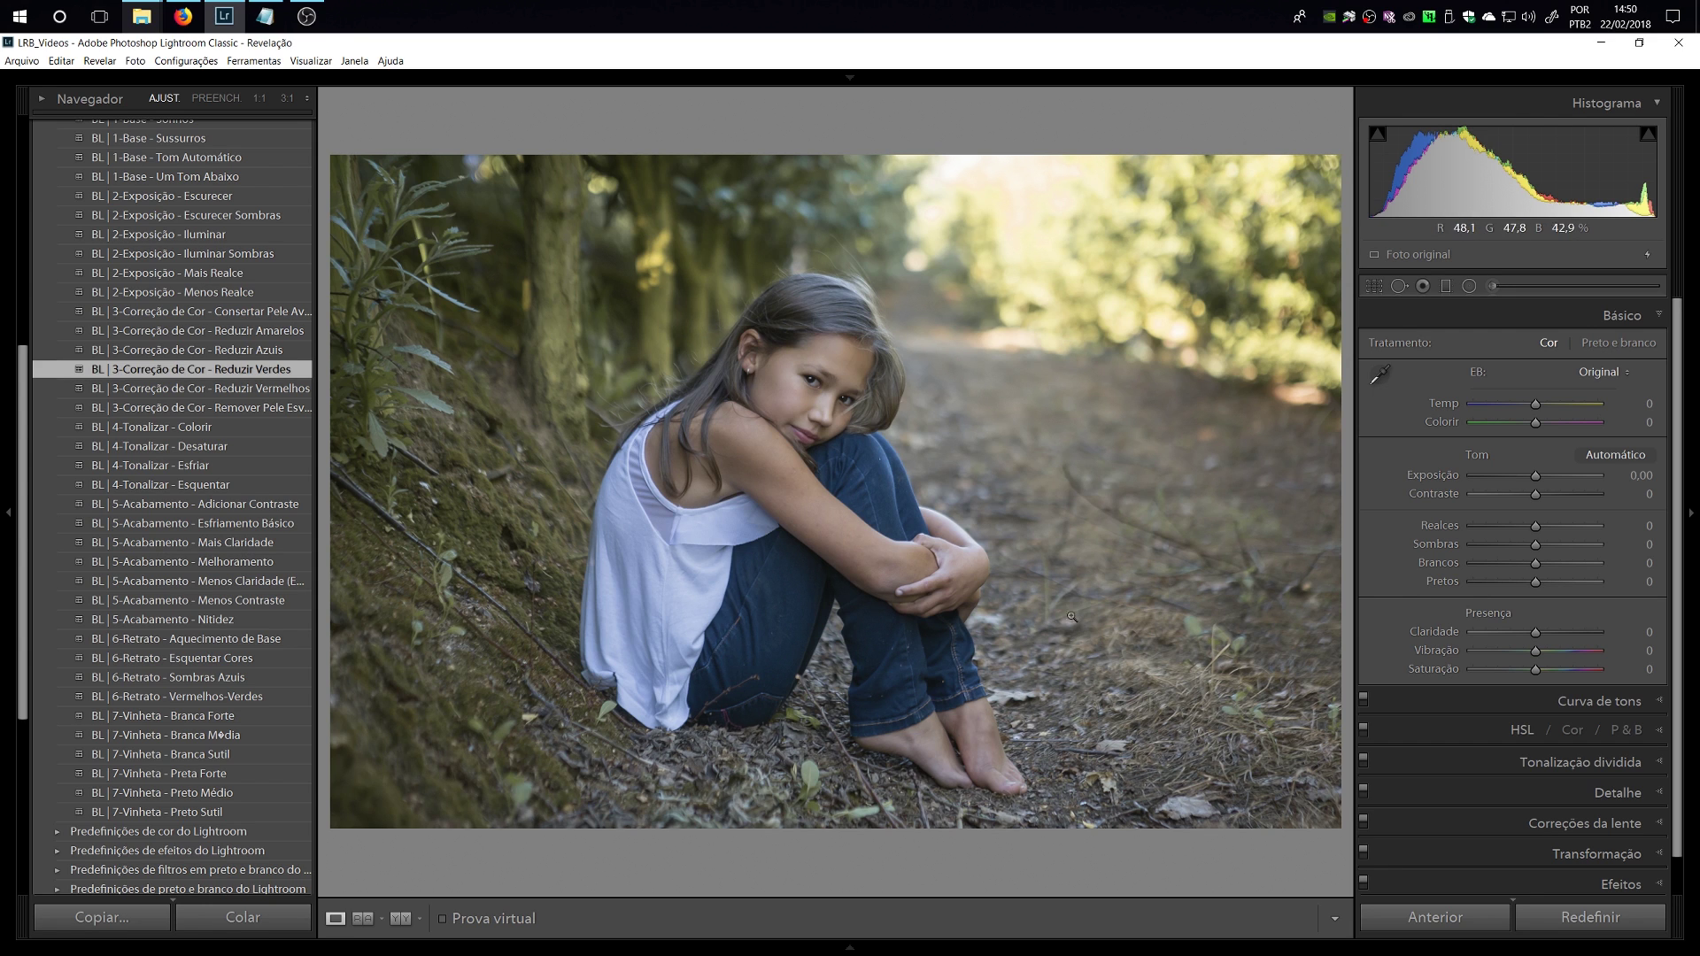
Compare the edited photo with its original version by switching repeatedly between the before and after views.
{"action": "key", "text": "backslash"}
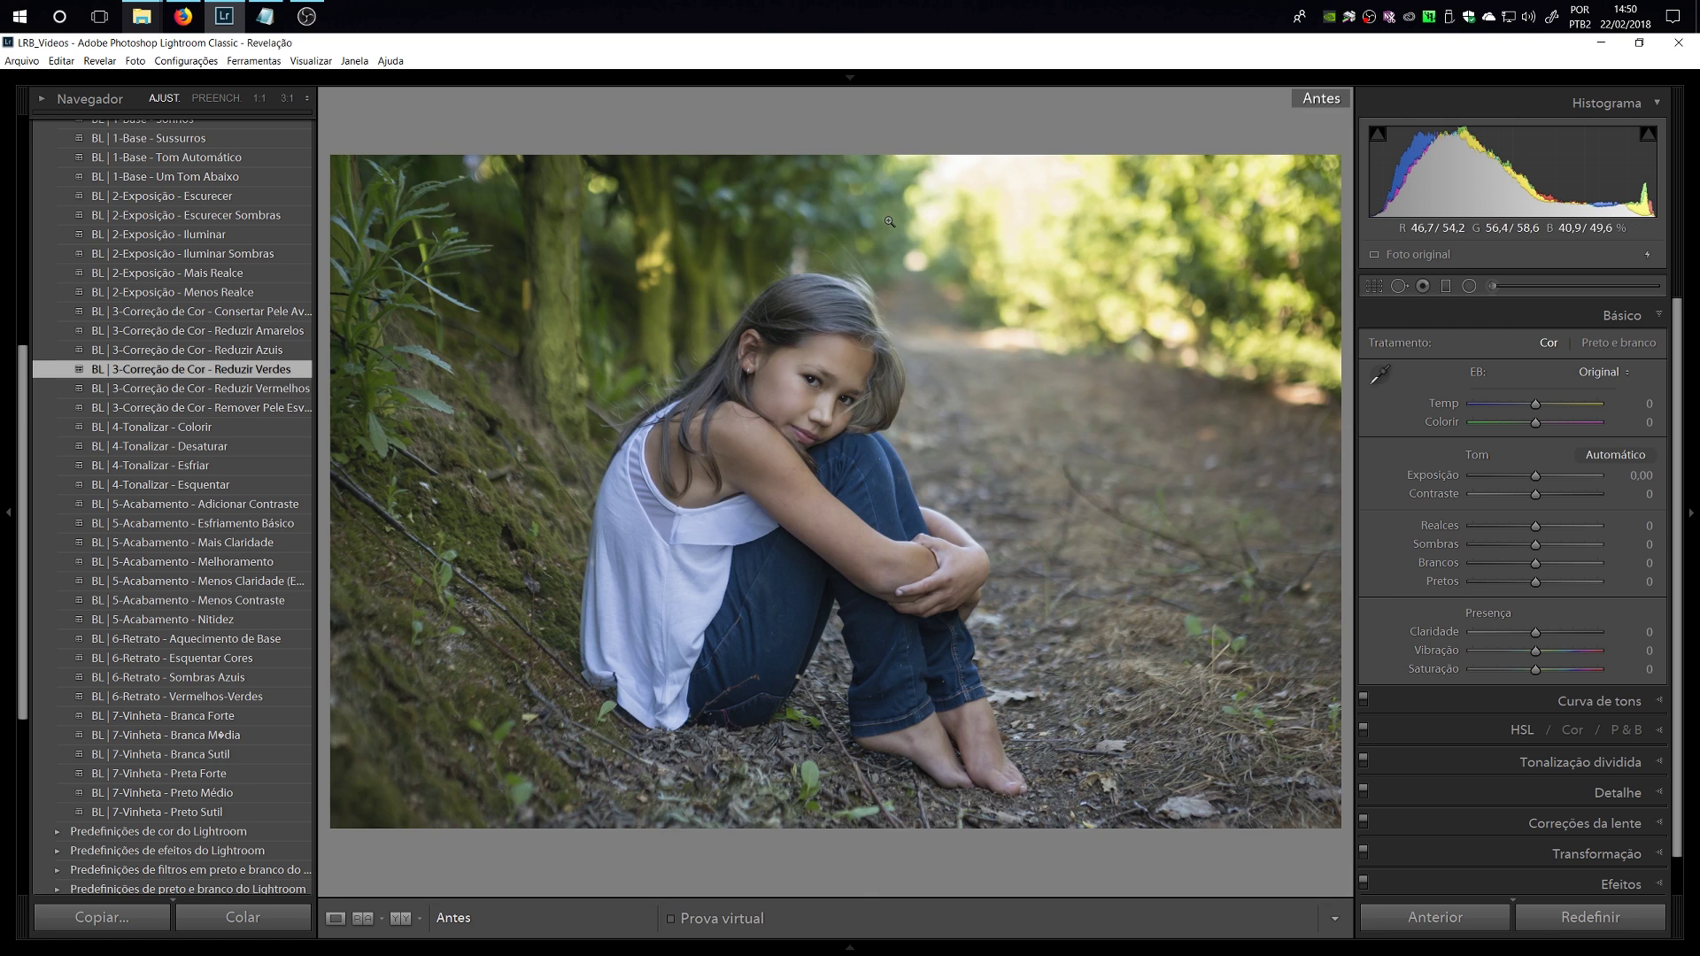
{"action": "key", "text": "backslash"}
{"action": "key", "text": "backslash"}
{"action": "key", "text": "backslash"}
{"action": "key", "text": "backslash"}
{"action": "key", "text": "backslash"}
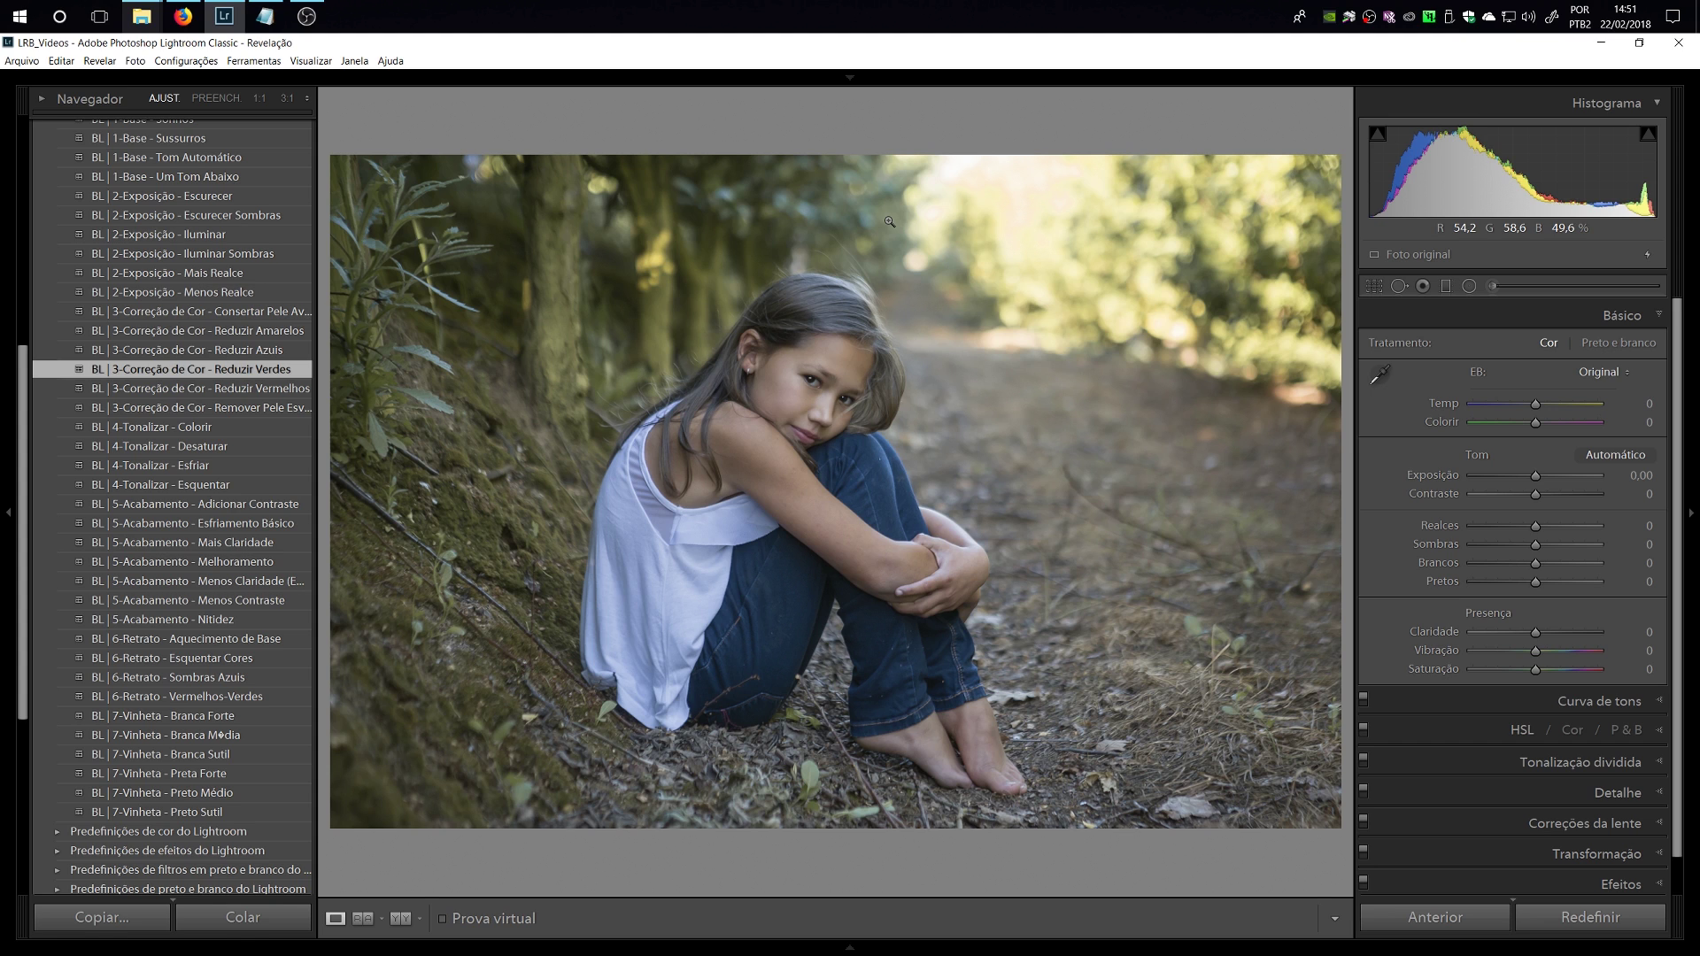
Set up an adjustment brush with the Buscando a Luz | Iluminação - Clarear preset, size 11 and flow 100.
{"action": "left_click", "coordinate": [1498, 287]}
{"action": "left_click", "coordinate": [1526, 348]}
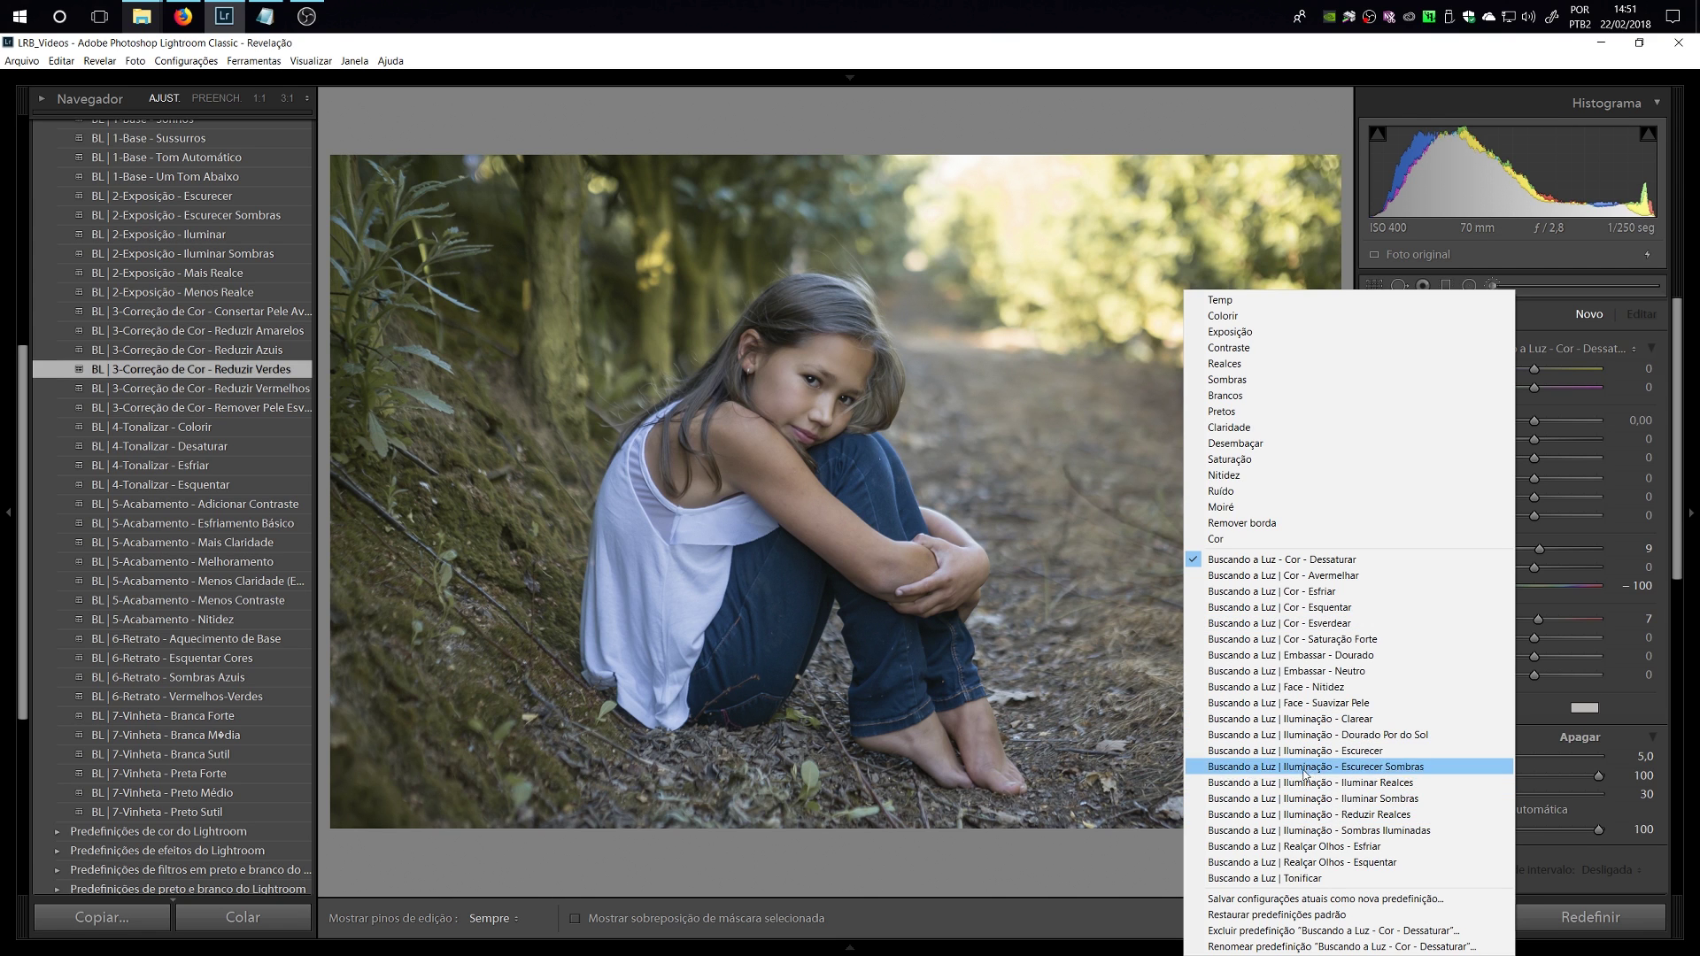
{"action": "left_click", "coordinate": [1311, 719]}
{"action": "scroll", "coordinate": [845, 522], "scroll_direction": "up", "scroll_amount": 6}
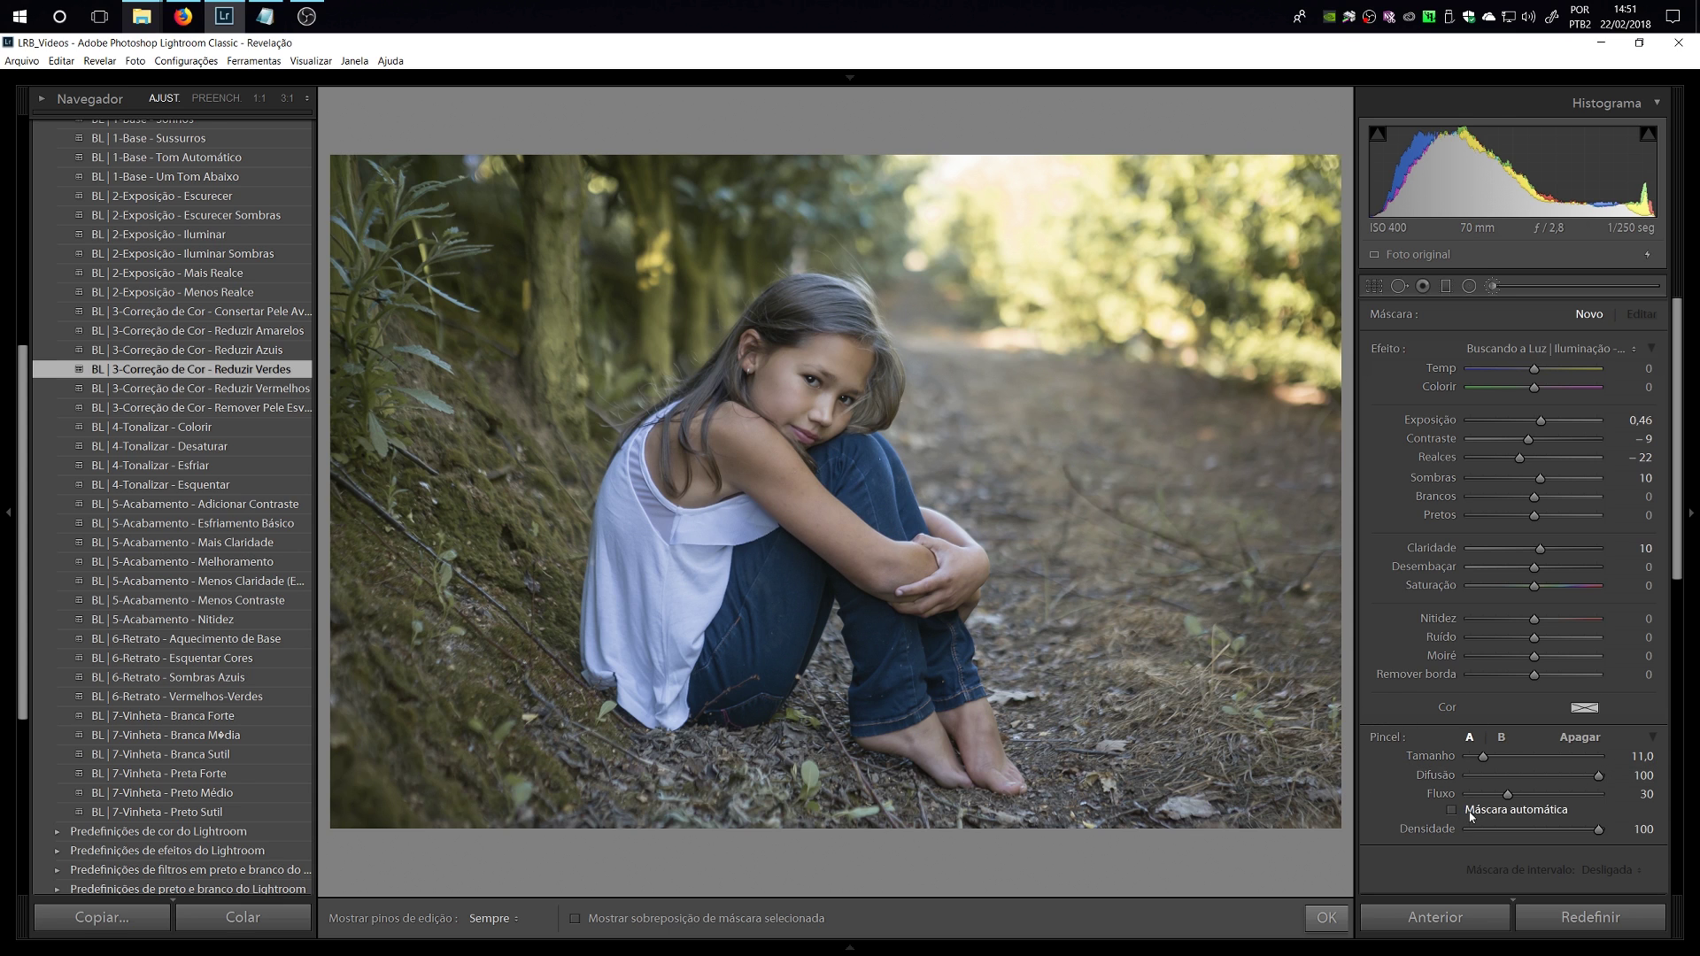
{"action": "left_click_drag", "start_coordinate": [1508, 794], "coordinate": [1598, 794]}
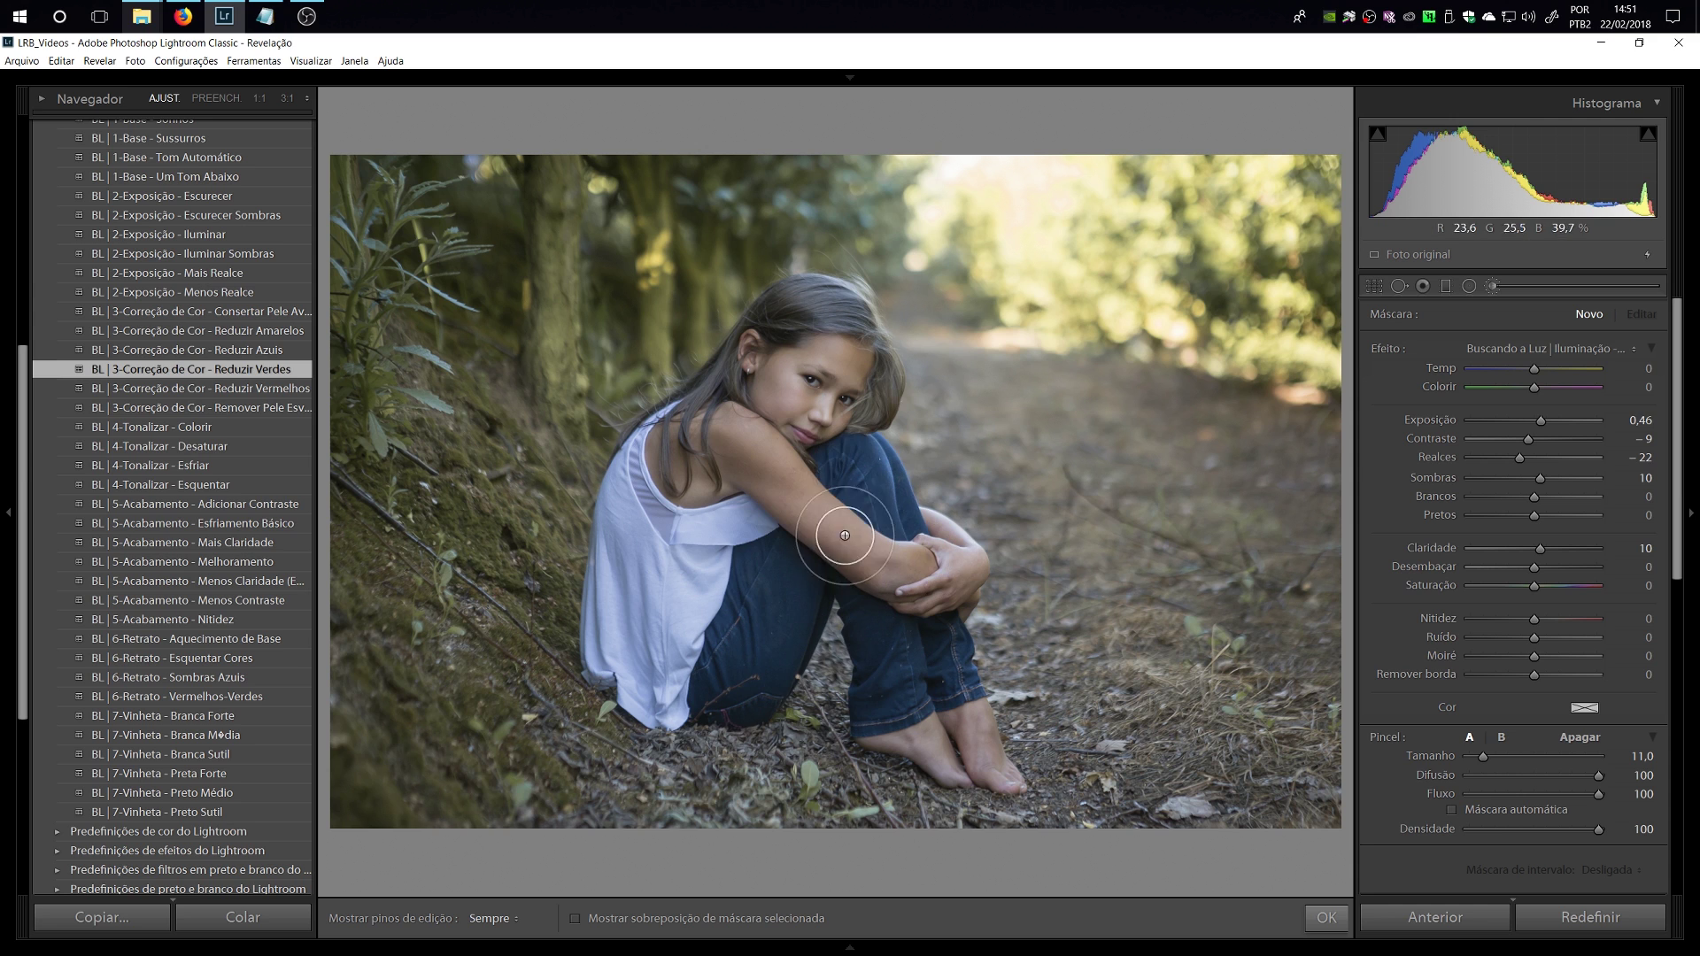
Paint the lightening brush over the girl's arm and white blouse, hiding the edit pins while painting.
{"action": "key", "text": "h"}
{"action": "mouse_move", "coordinate": [780, 458]}
{"action": "left_mouse_down"}
{"action": "mouse_move", "coordinate": [808, 435]}
{"action": "mouse_move", "coordinate": [800, 459]}
{"action": "mouse_move", "coordinate": [839, 402]}
{"action": "mouse_move", "coordinate": [817, 341]}
{"action": "mouse_move", "coordinate": [689, 479]}
{"action": "mouse_move", "coordinate": [702, 448]}
{"action": "mouse_move", "coordinate": [752, 446]}
{"action": "mouse_move", "coordinate": [751, 531]}
{"action": "mouse_move", "coordinate": [811, 461]}
{"action": "mouse_move", "coordinate": [741, 574]}
{"action": "mouse_move", "coordinate": [700, 554]}
{"action": "mouse_move", "coordinate": [689, 498]}
{"action": "left_mouse_up"}
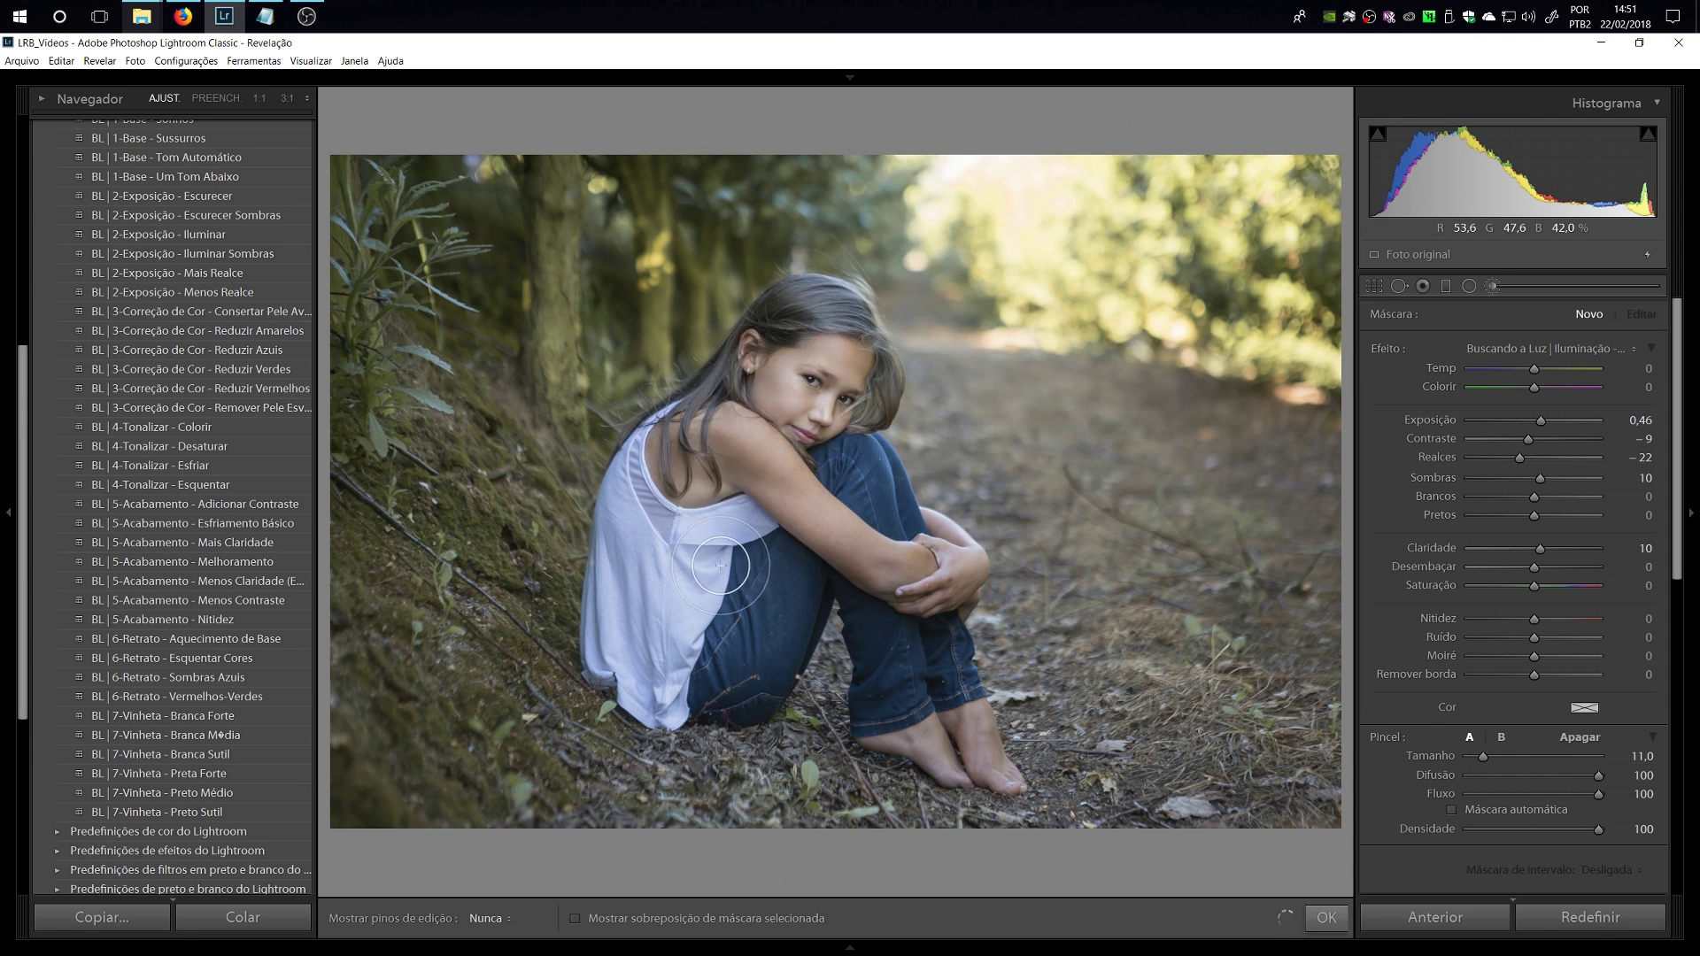
{"action": "key", "text": "h"}
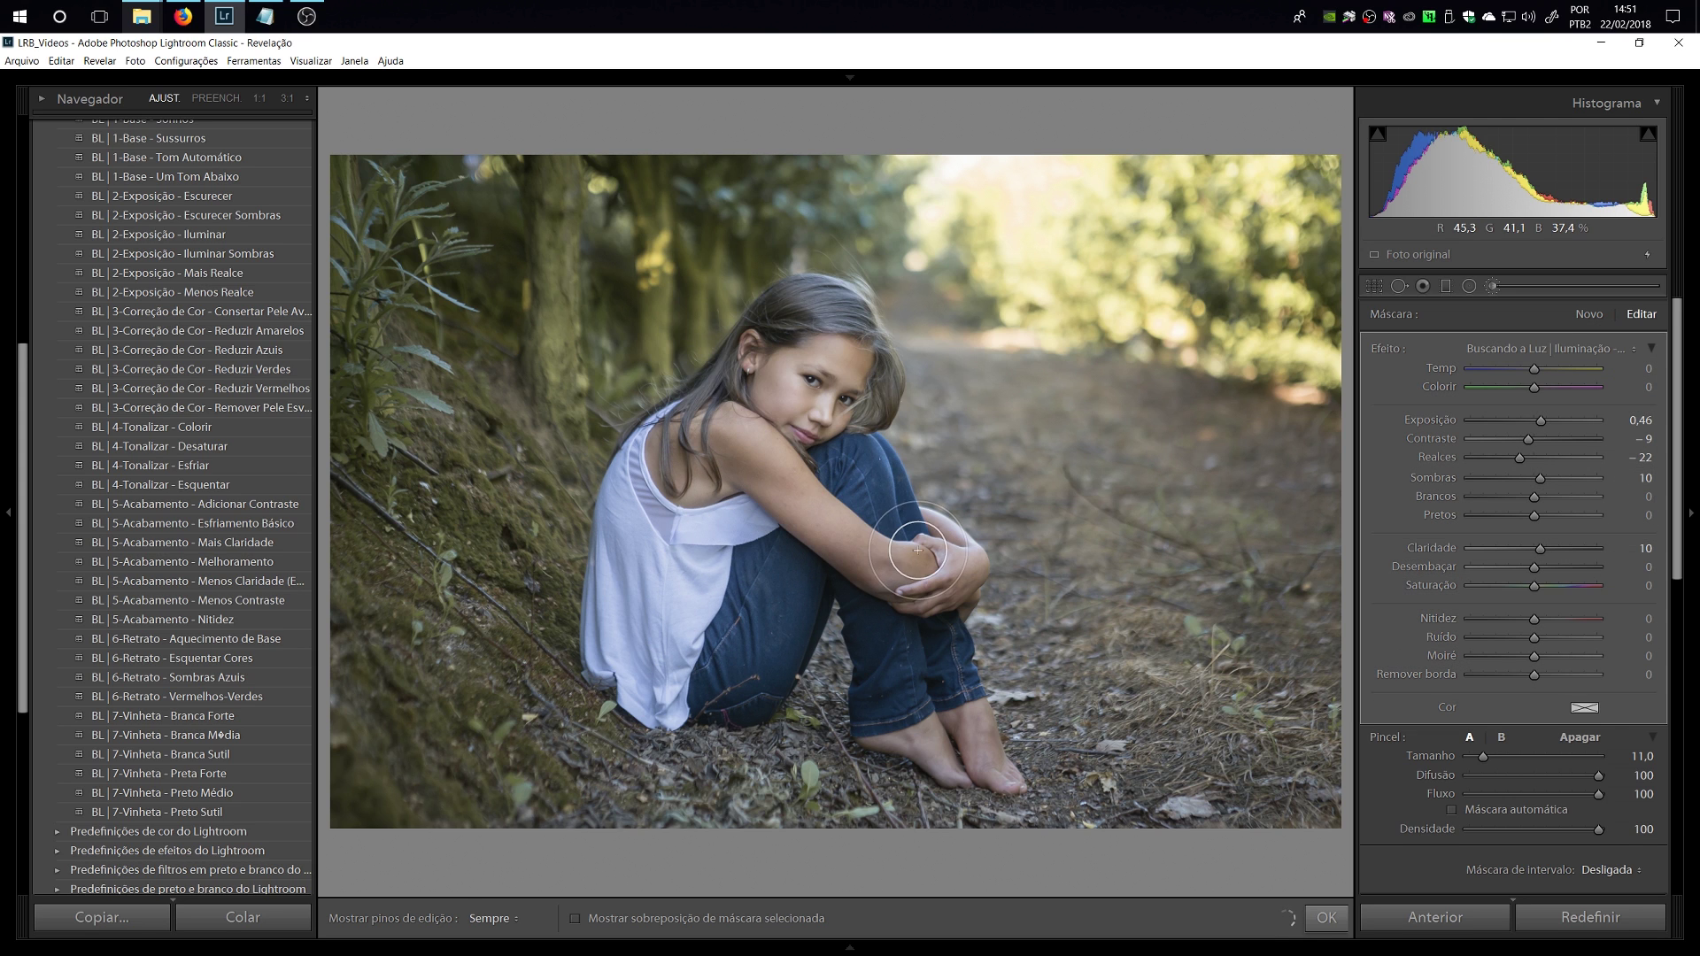
Extend the lightening mask over the girl's jeans and legs, adjusting the brush size to 7, 5 and 11 as needed.
{"action": "scroll", "coordinate": [917, 549], "scroll_direction": "down", "scroll_amount": 3}
{"action": "key", "text": "h"}
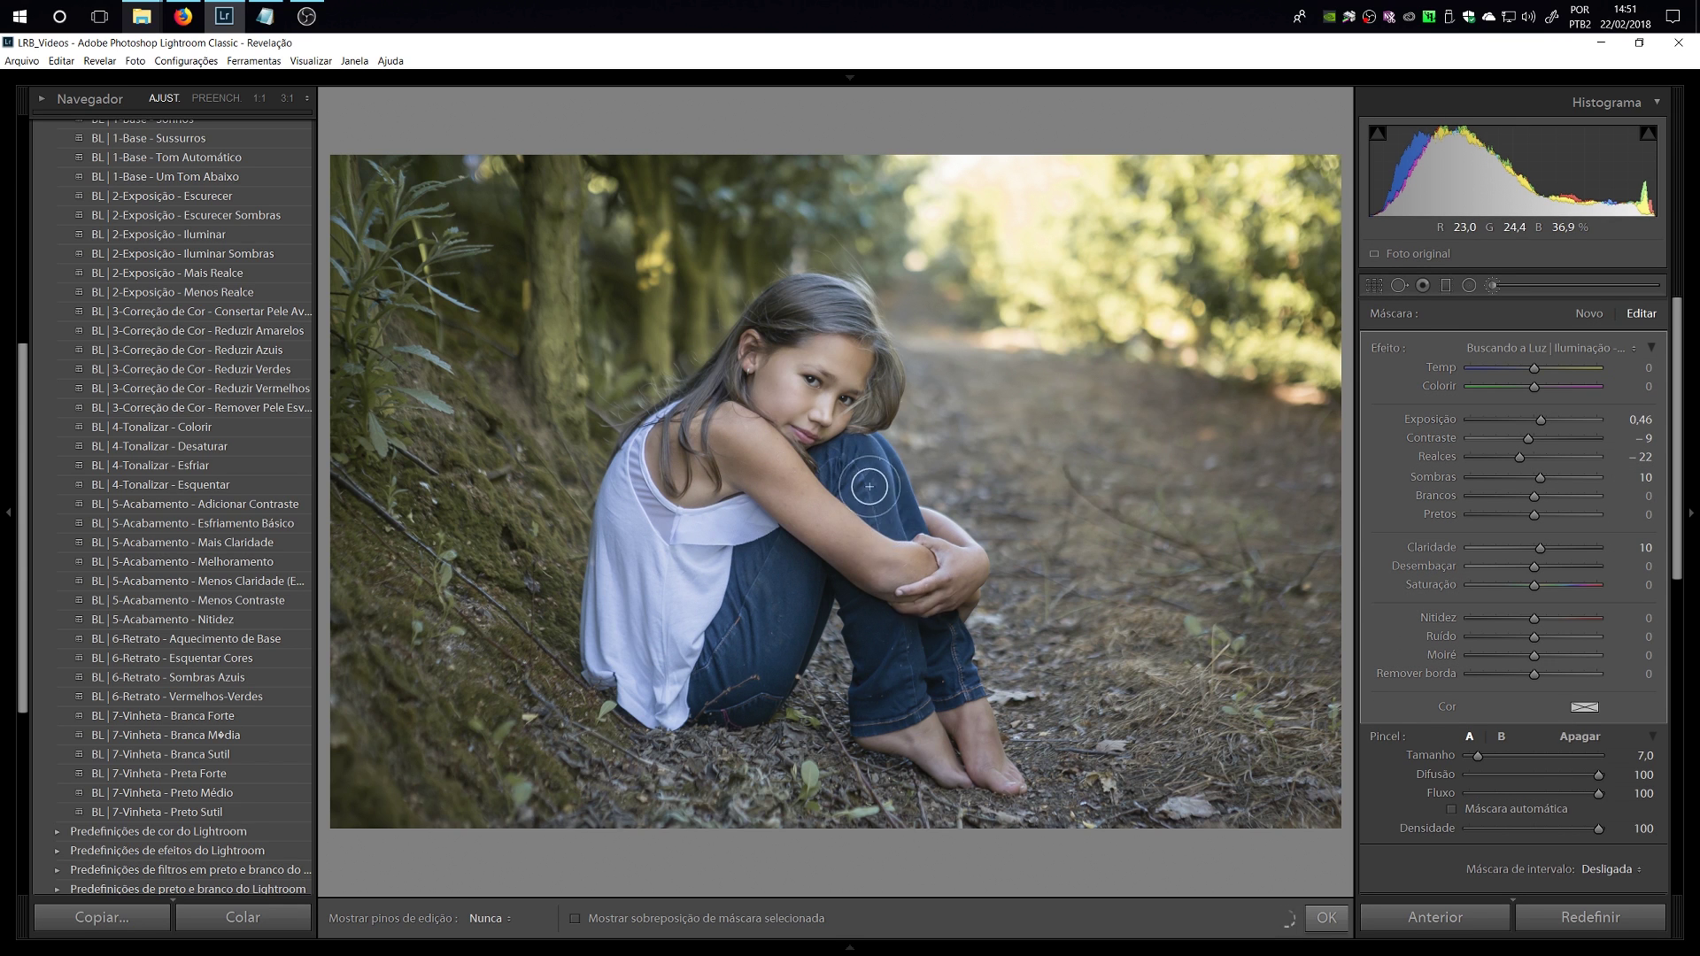
{"action": "scroll", "coordinate": [854, 545], "scroll_direction": "down", "scroll_amount": 1}
{"action": "mouse_move", "coordinate": [855, 545]}
{"action": "left_mouse_down"}
{"action": "mouse_move", "coordinate": [892, 694]}
{"action": "mouse_move", "coordinate": [925, 731]}
{"action": "mouse_move", "coordinate": [974, 744]}
{"action": "mouse_move", "coordinate": [912, 653]}
{"action": "left_mouse_up"}
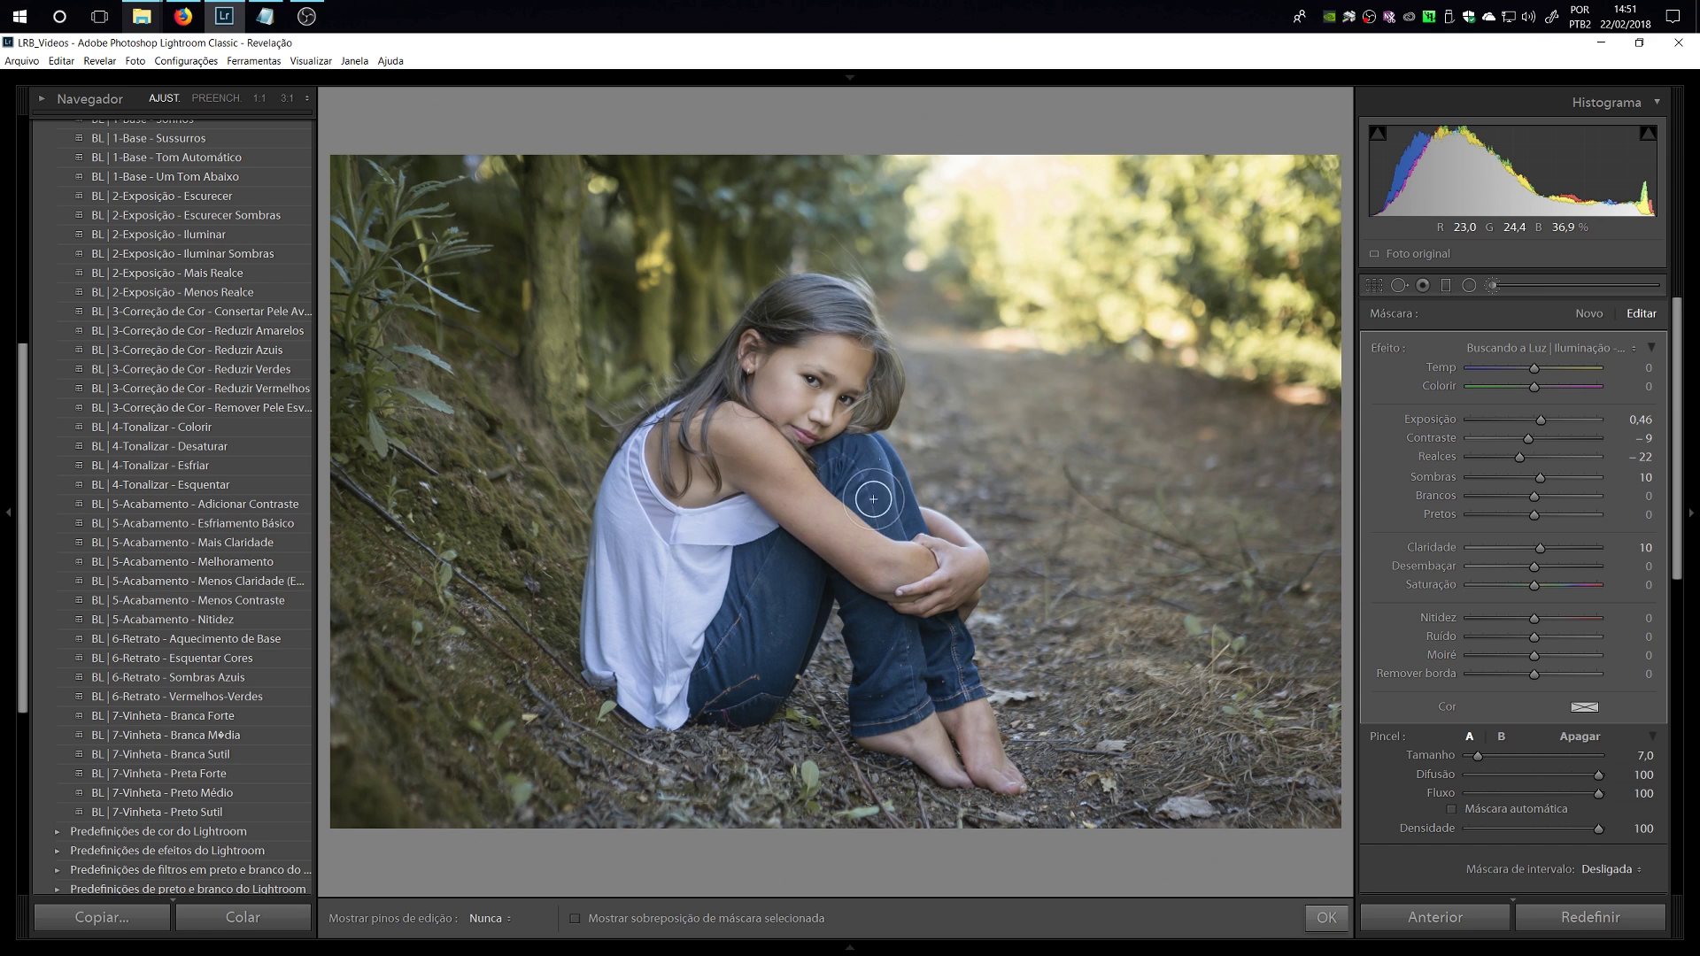
{"action": "key", "text": "h"}
{"action": "key", "text": "h"}
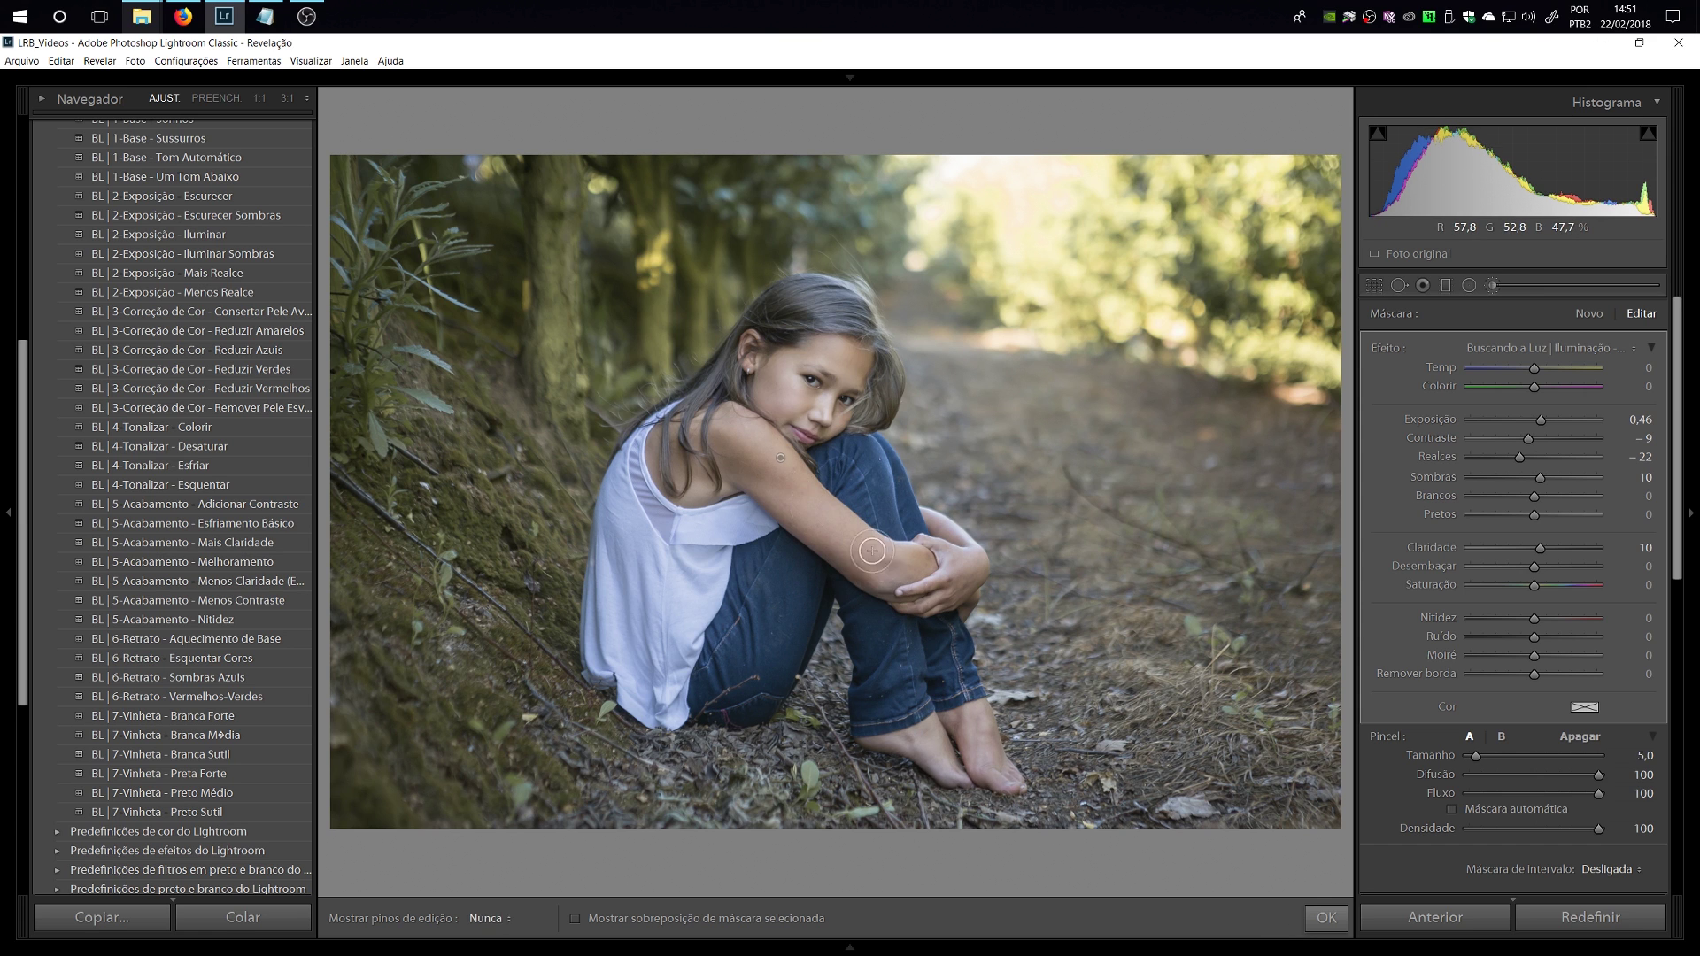
{"action": "scroll", "coordinate": [912, 531], "scroll_direction": "down", "scroll_amount": 2}
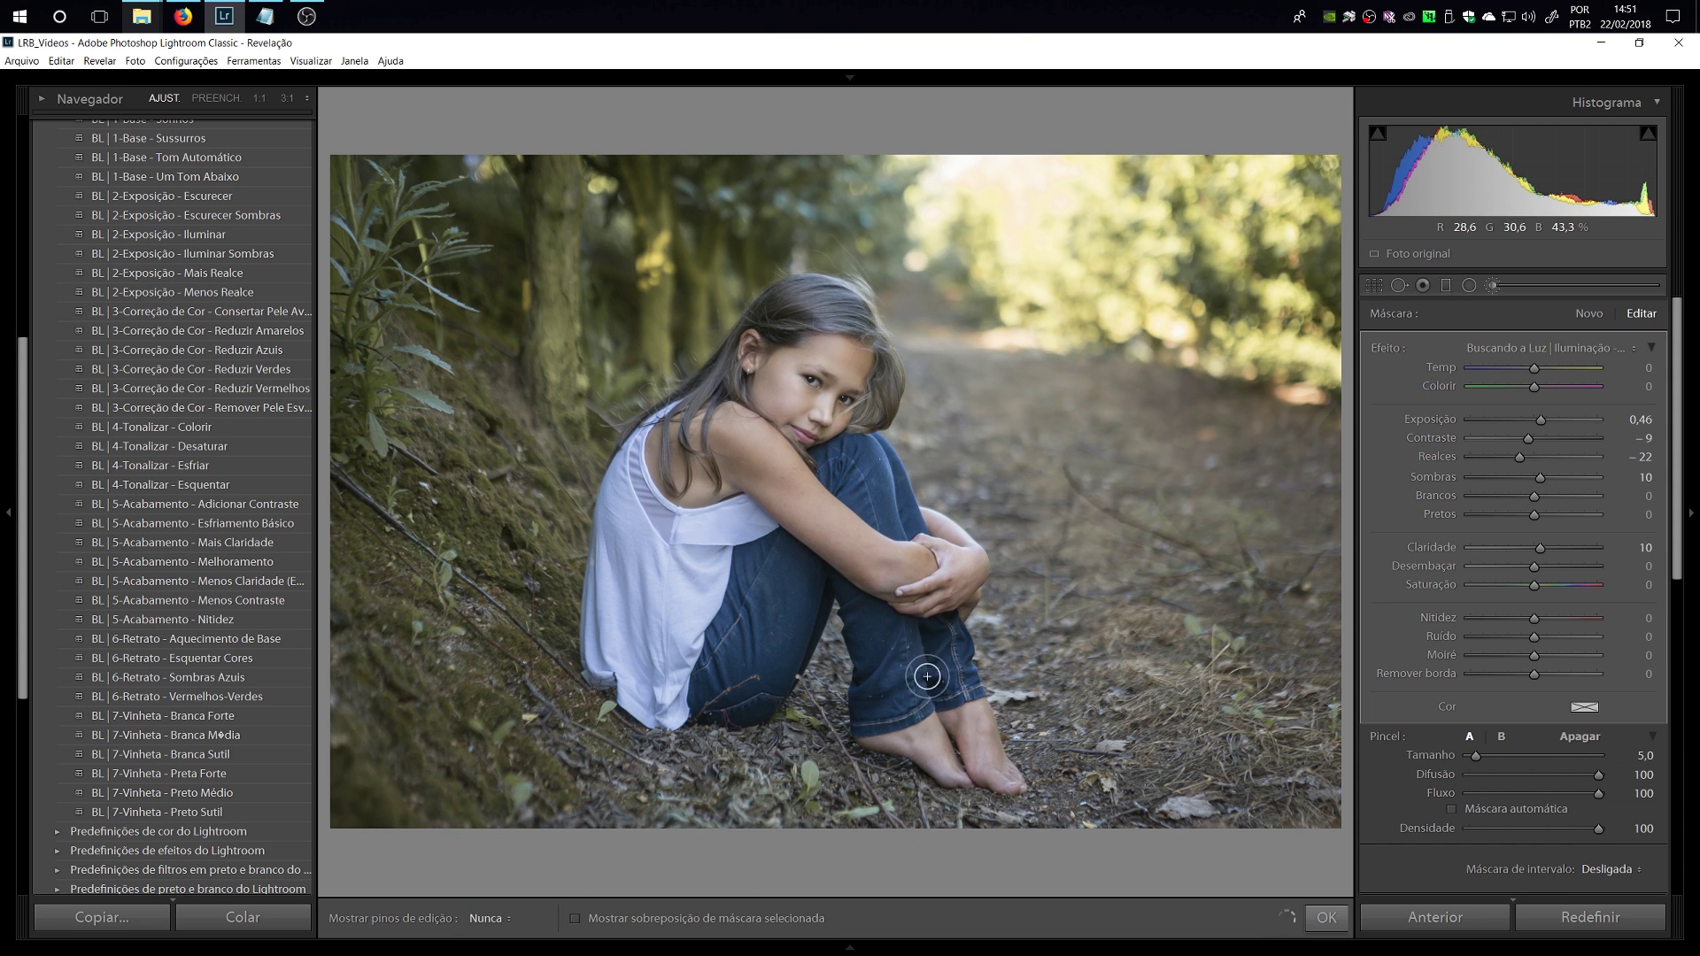
{"action": "key", "text": "h"}
{"action": "scroll", "coordinate": [755, 490], "scroll_direction": "up", "scroll_amount": 4}
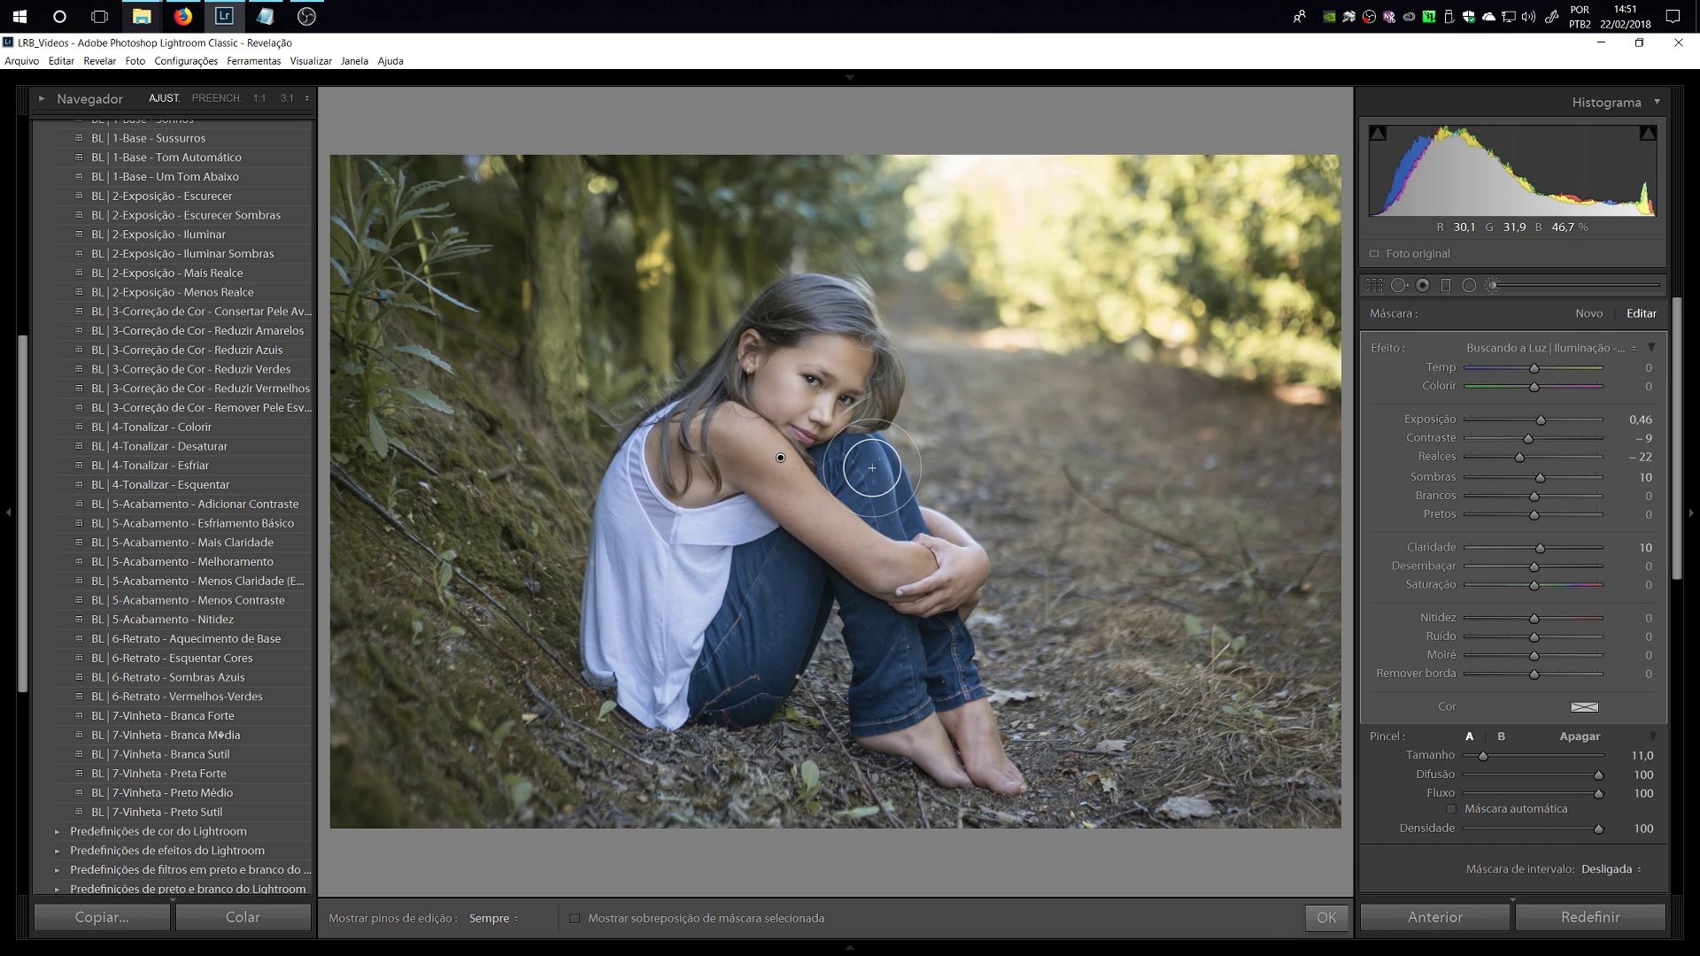
{"action": "scroll", "coordinate": [975, 708], "scroll_direction": "up", "scroll_amount": 2}
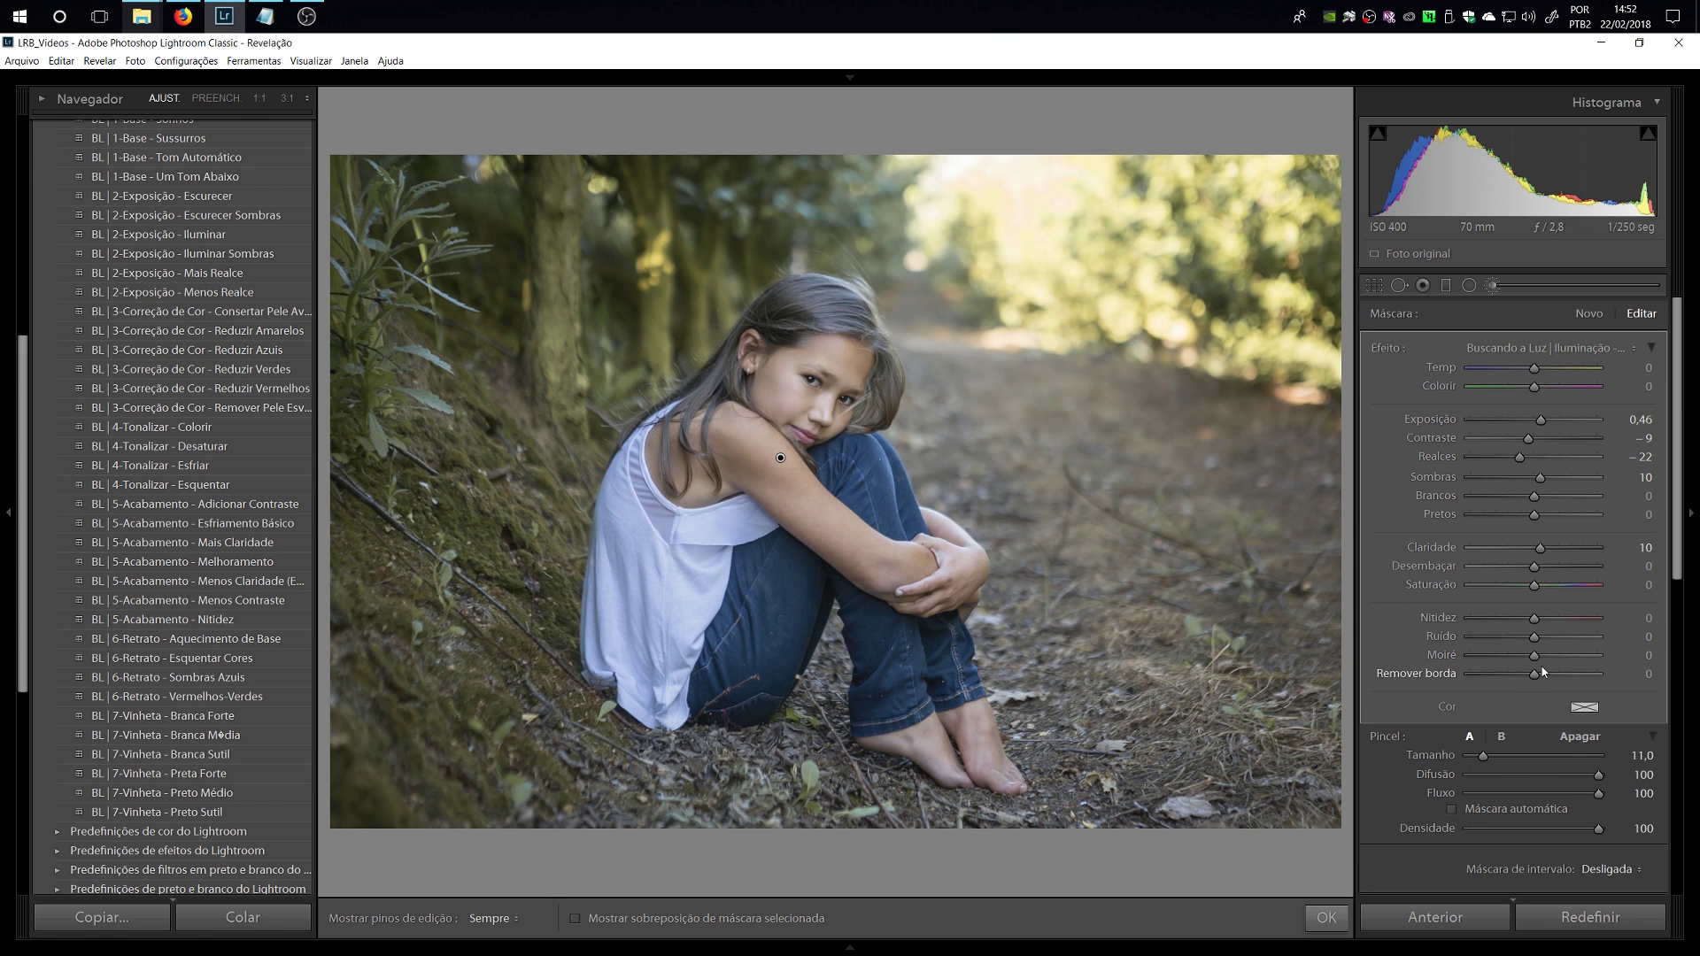
Compare the photo with the brush adjustments turned off and on, leaving them enabled.
{"action": "scroll", "coordinate": [1682, 593], "scroll_direction": "down", "scroll_amount": 3}
{"action": "scroll", "coordinate": [1682, 594], "scroll_direction": "down", "scroll_amount": 1}
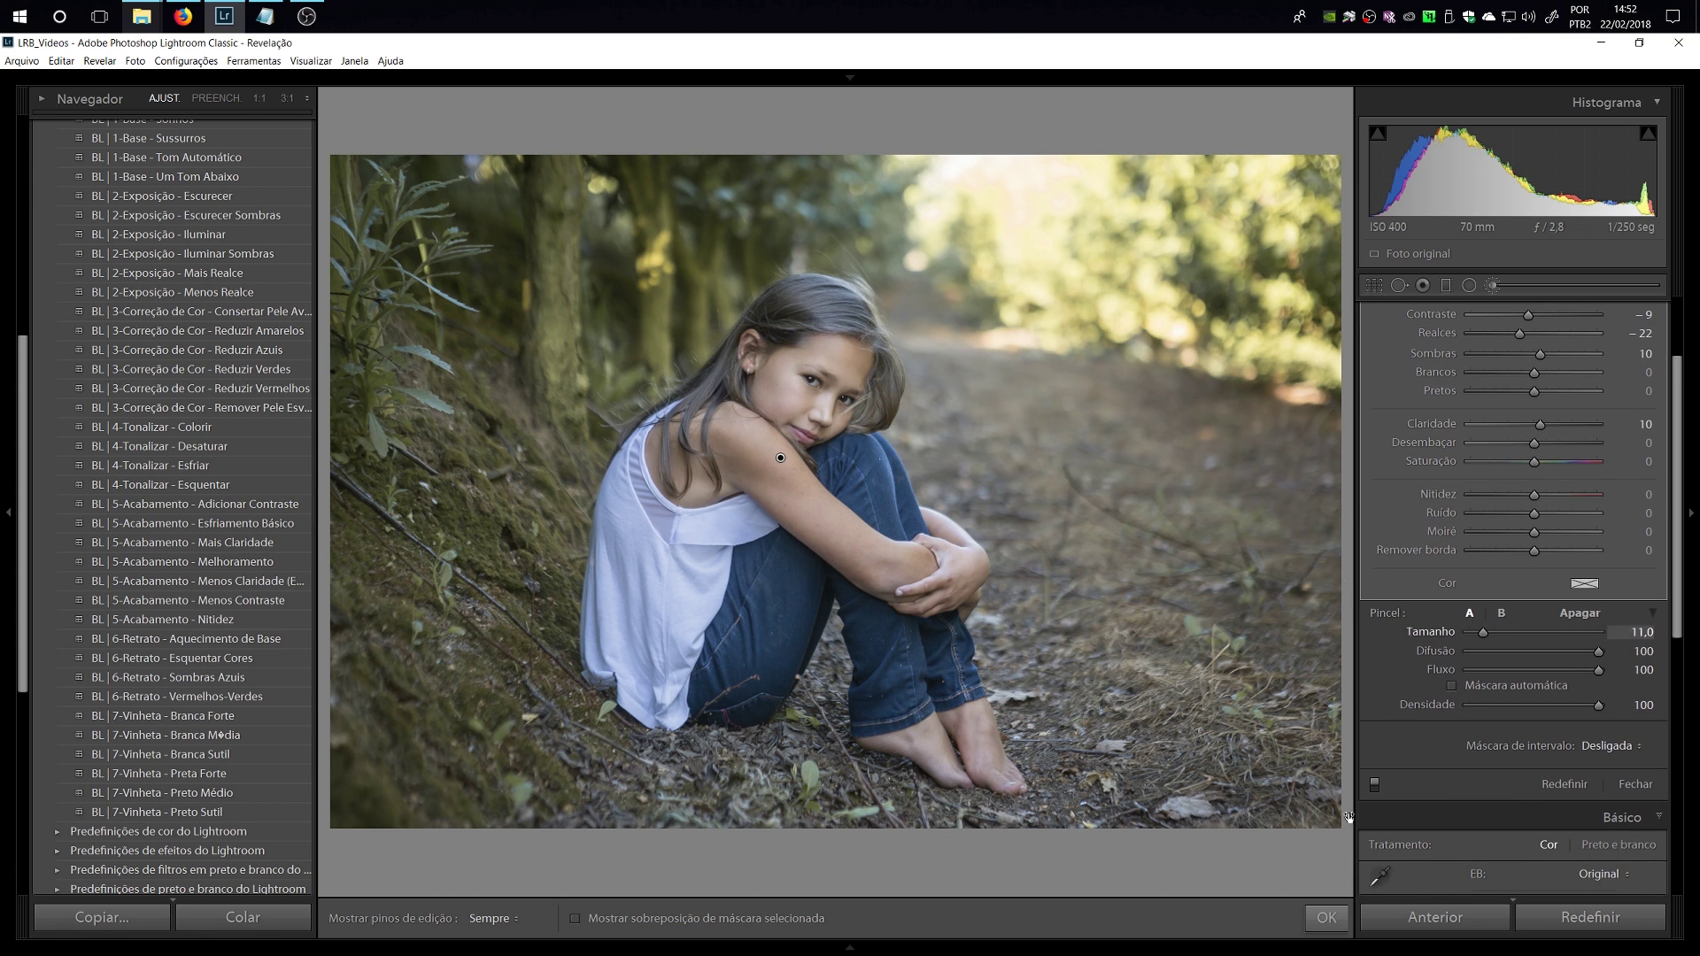
{"action": "left_click", "coordinate": [1374, 785]}
{"action": "left_click", "coordinate": [1374, 784]}
{"action": "left_click", "coordinate": [1375, 784]}
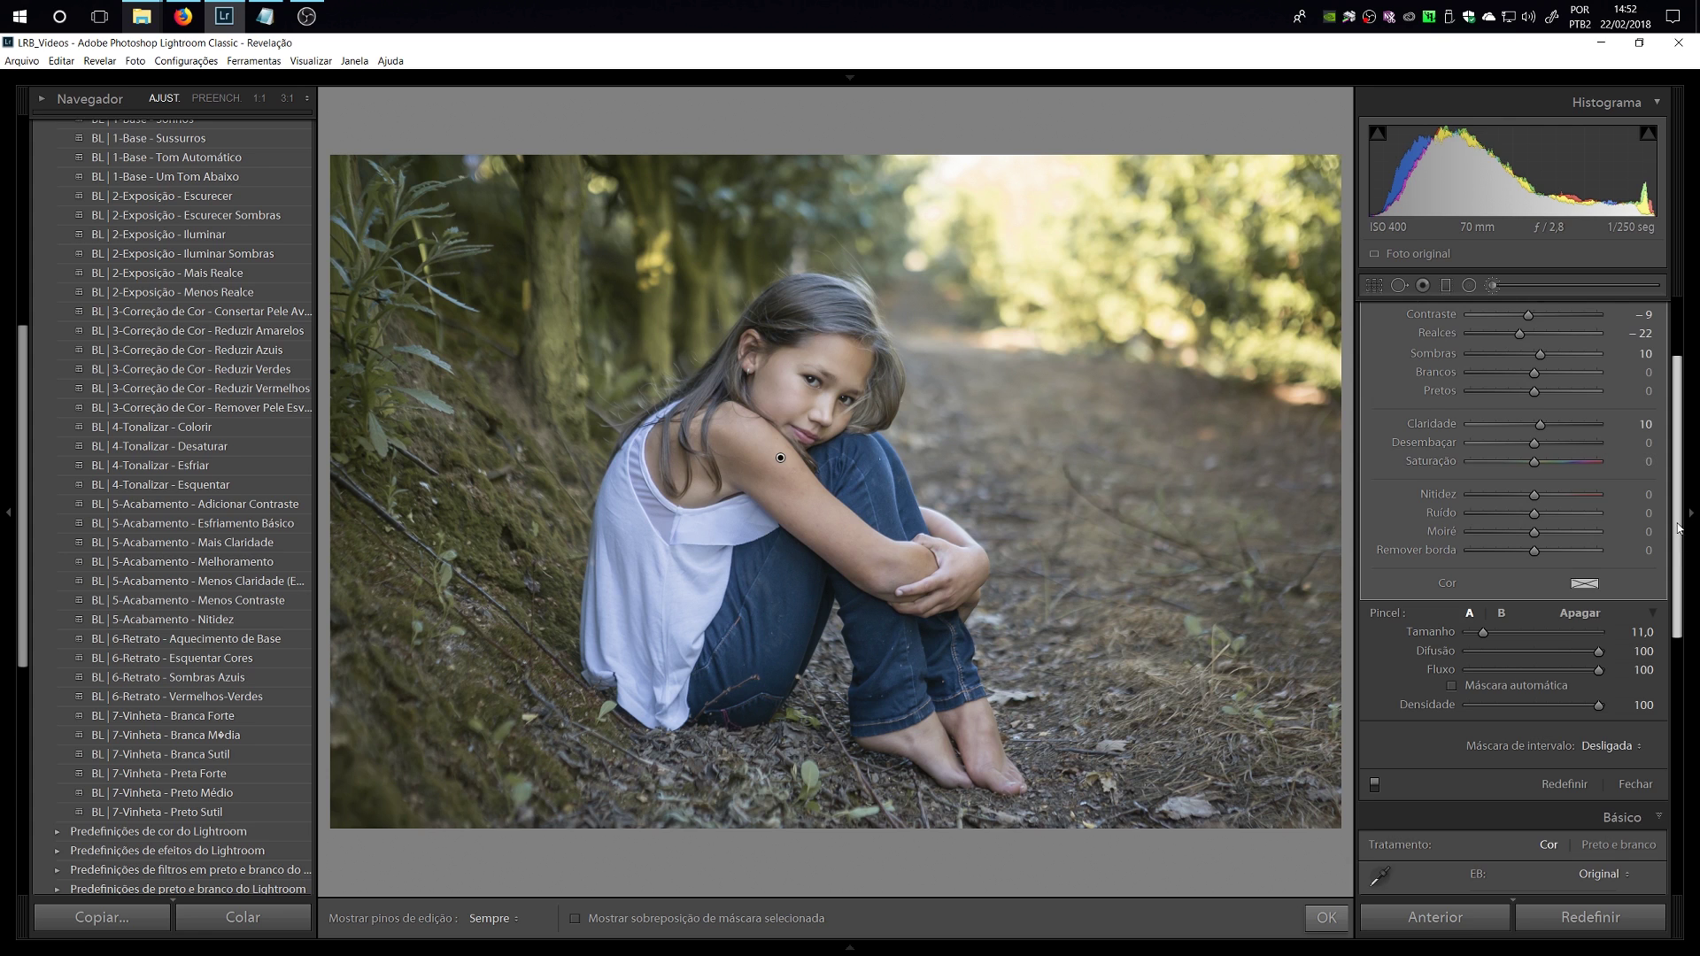
Start a new brush mask with the Buscando a Luz | Iluminação - Dourado Por do Sol preset, size 15 and flow 25.
{"action": "scroll", "coordinate": [1678, 529], "scroll_direction": "up", "scroll_amount": 2}
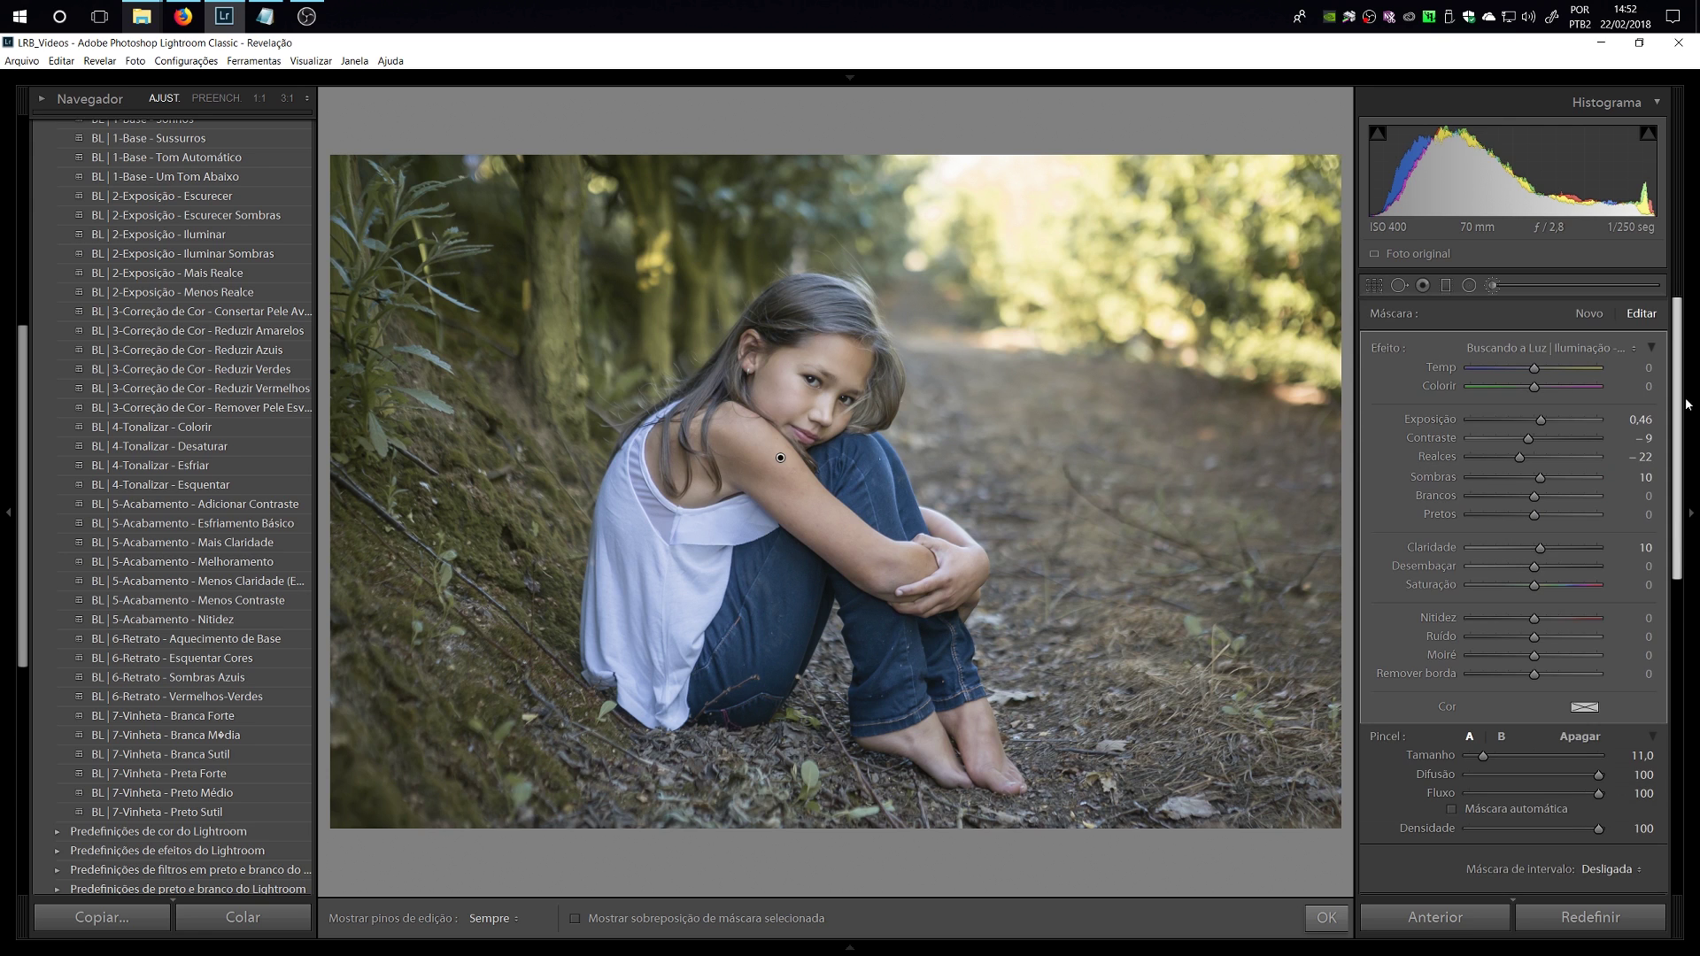
{"action": "left_click", "coordinate": [1588, 319]}
{"action": "left_click", "coordinate": [1586, 349]}
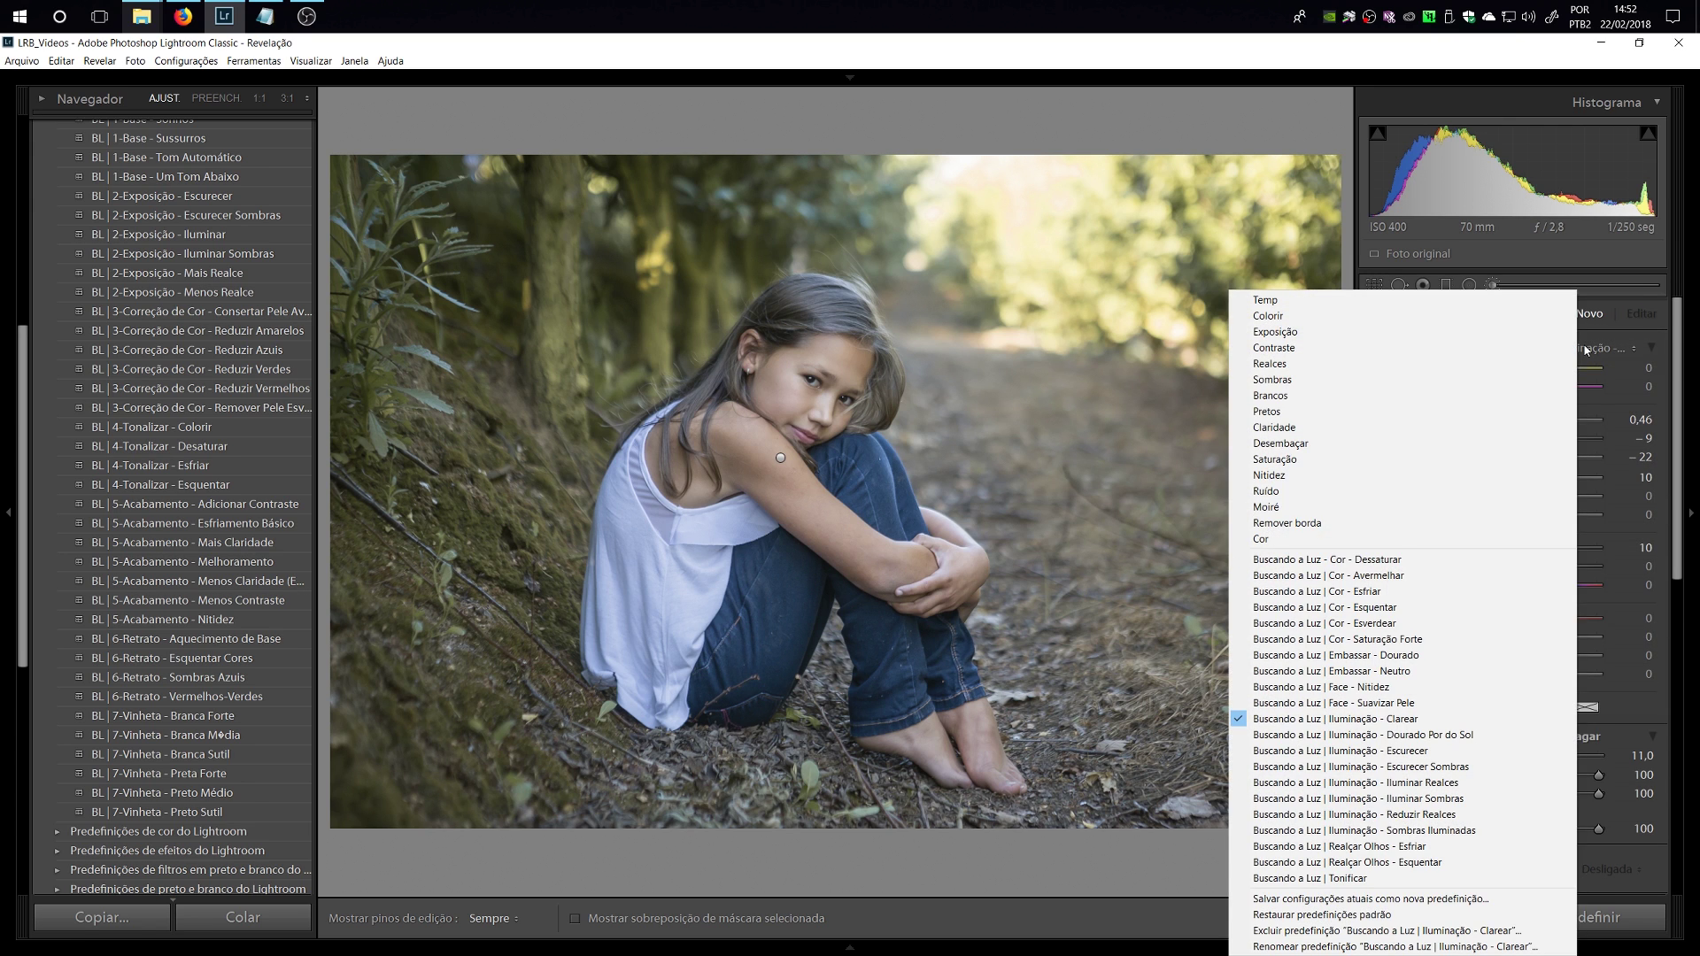
{"action": "left_click", "coordinate": [1445, 742]}
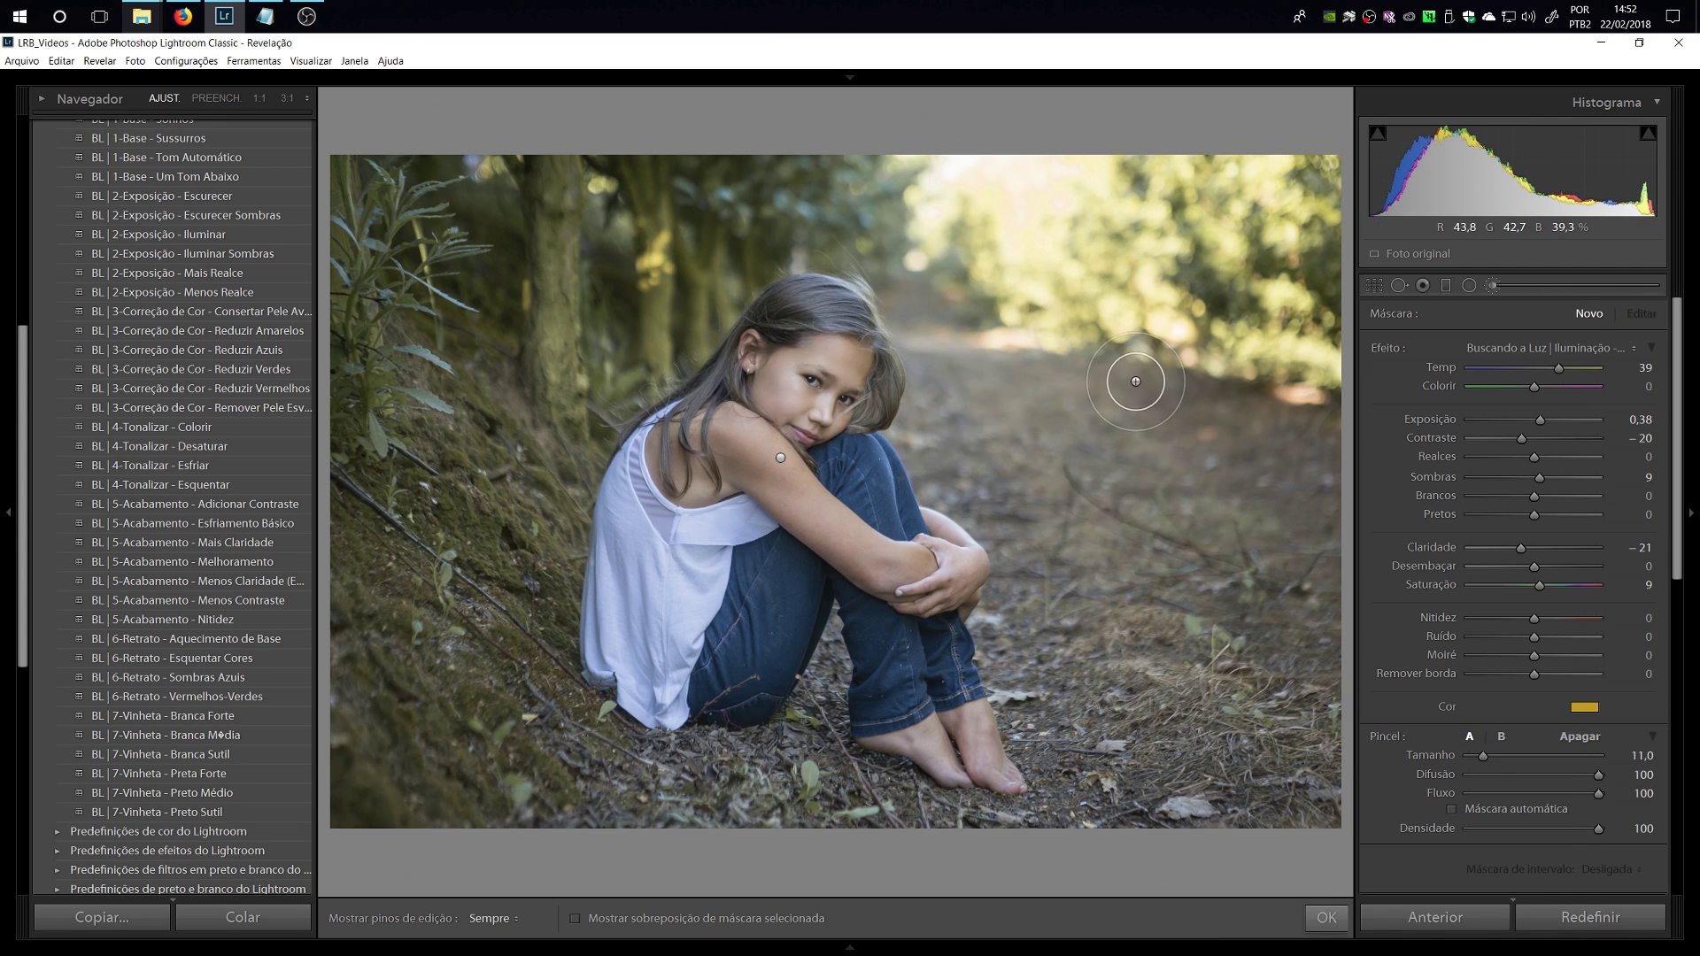
{"action": "scroll", "coordinate": [886, 584], "scroll_direction": "up", "scroll_amount": 4}
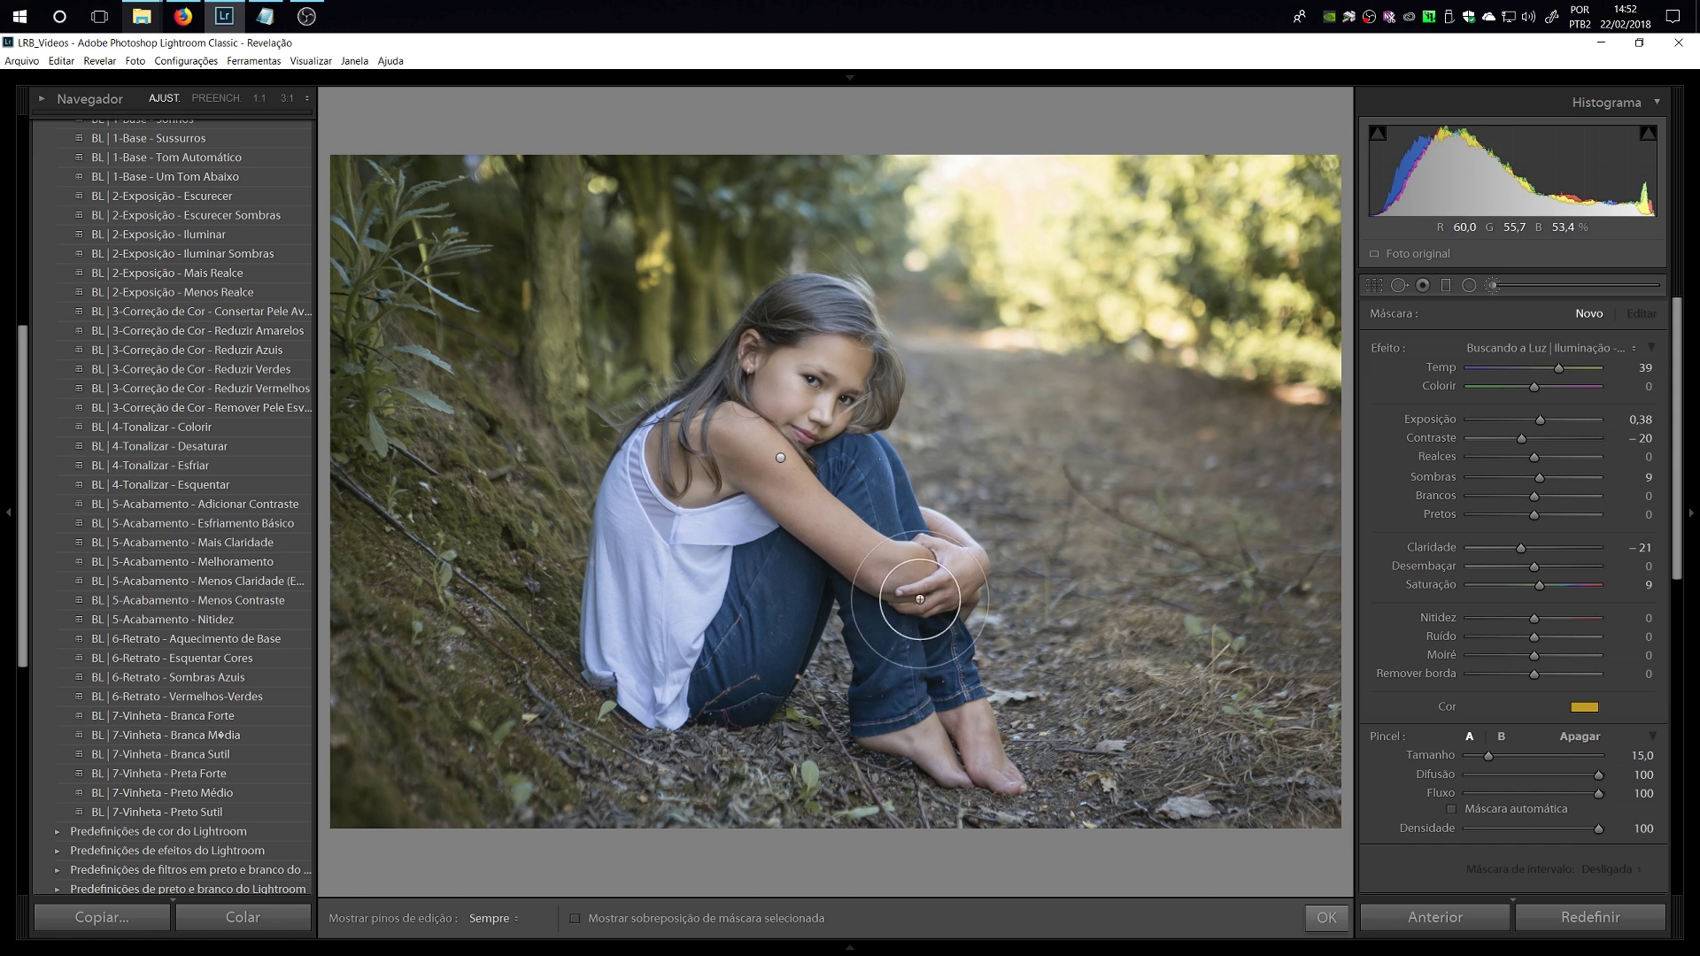
{"action": "left_click", "coordinate": [1494, 793]}
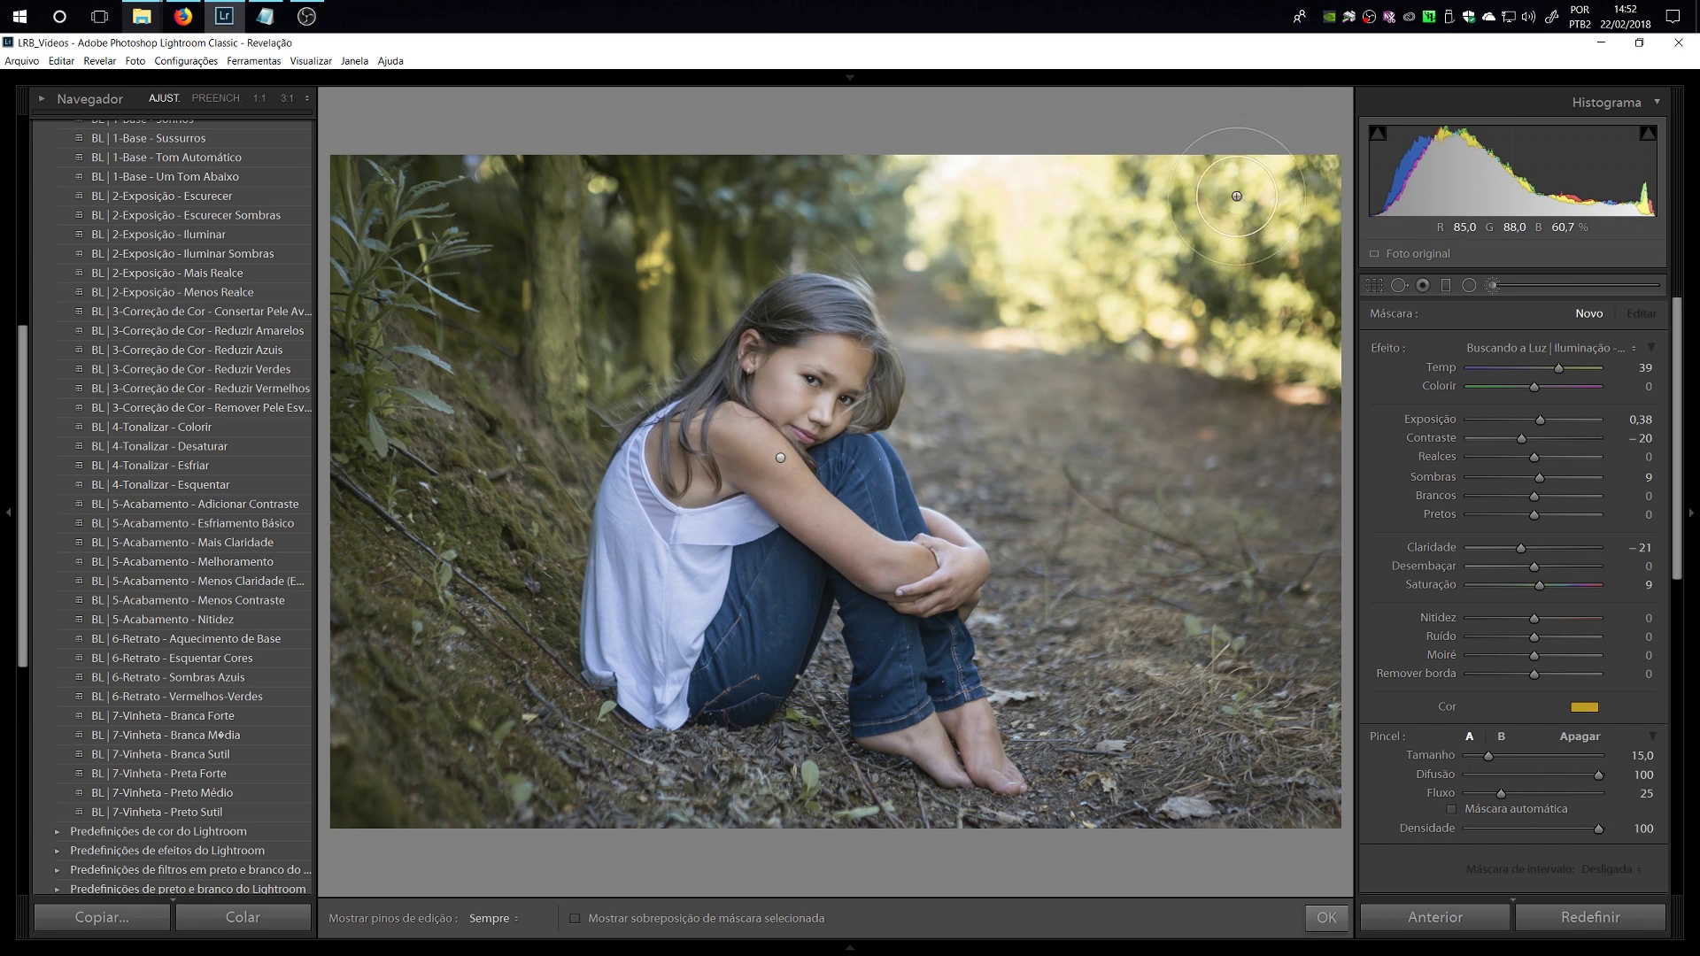
Paint the golden sunset brush over the bright background foliage and along the dirt path beside the girl, reducing the brush size to 14.
{"action": "key", "text": "h"}
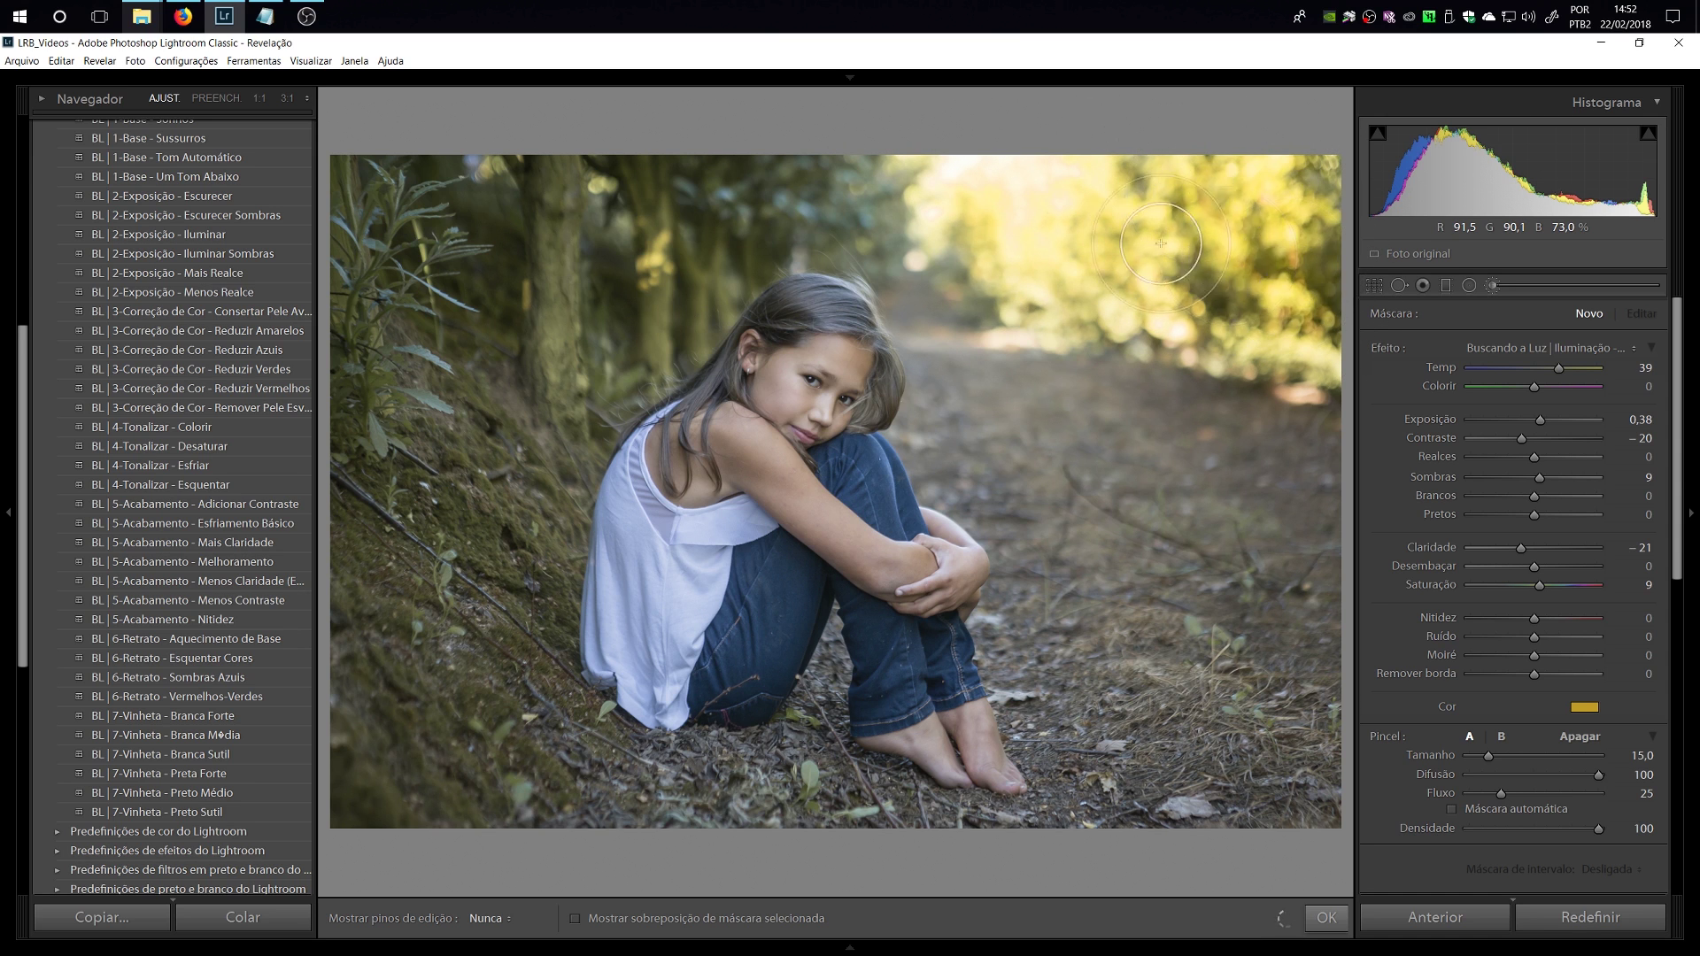
{"action": "left_click", "coordinate": [890, 137]}
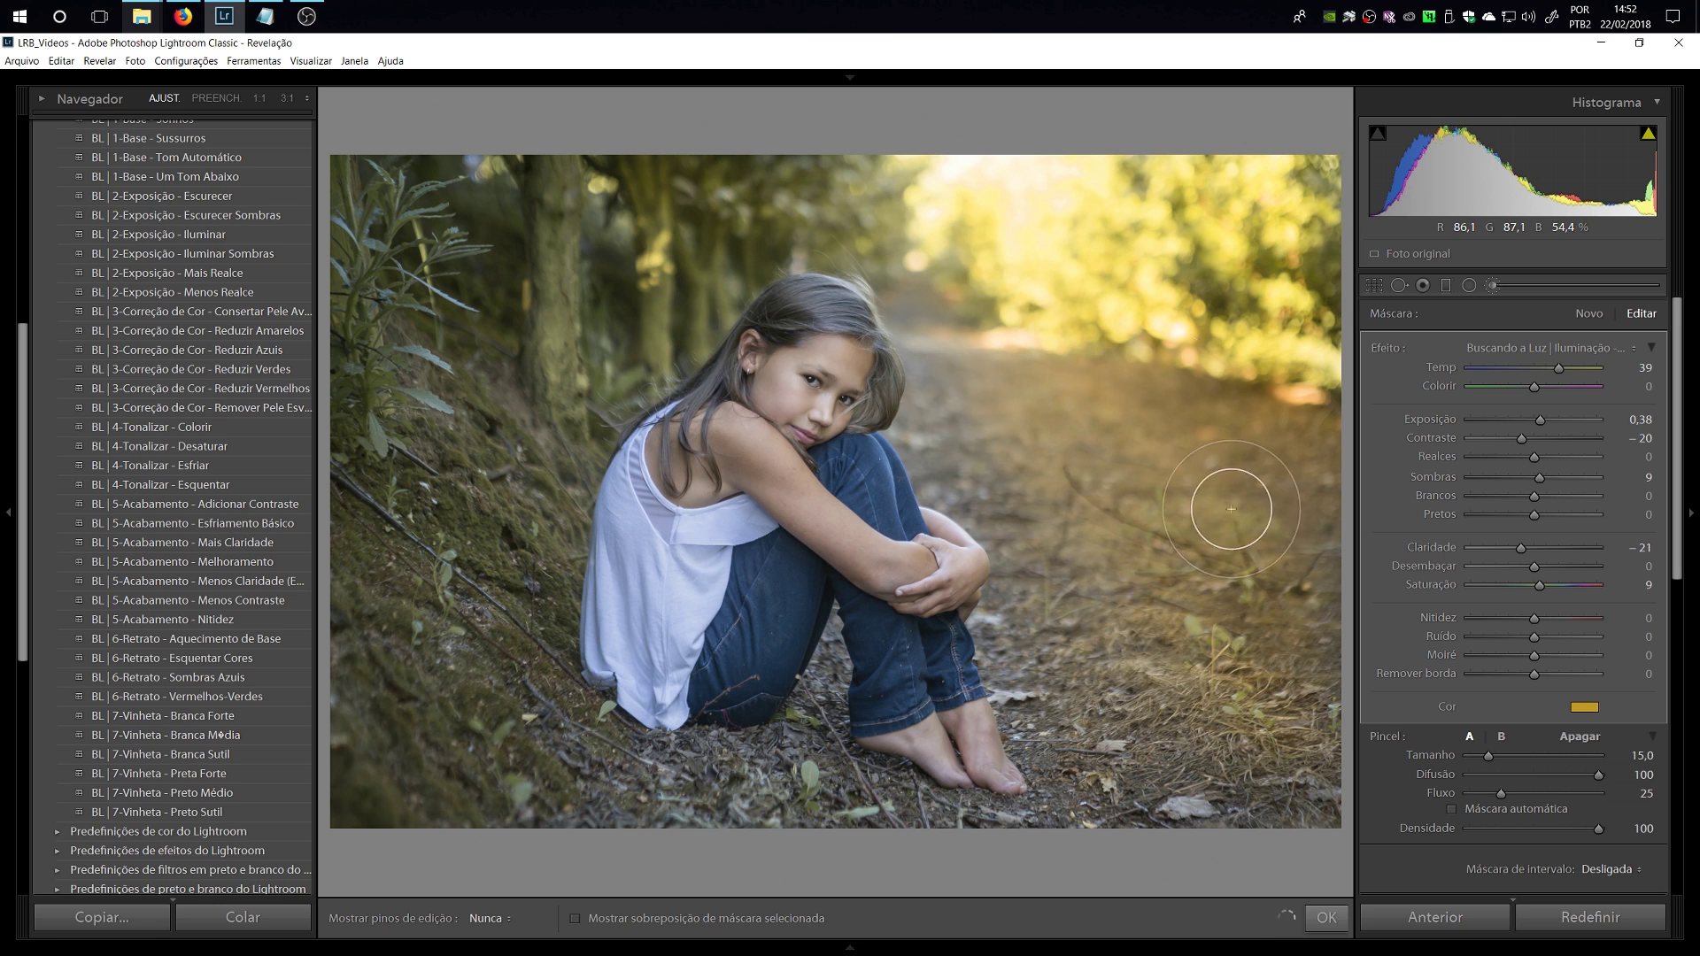
{"action": "key", "text": "h"}
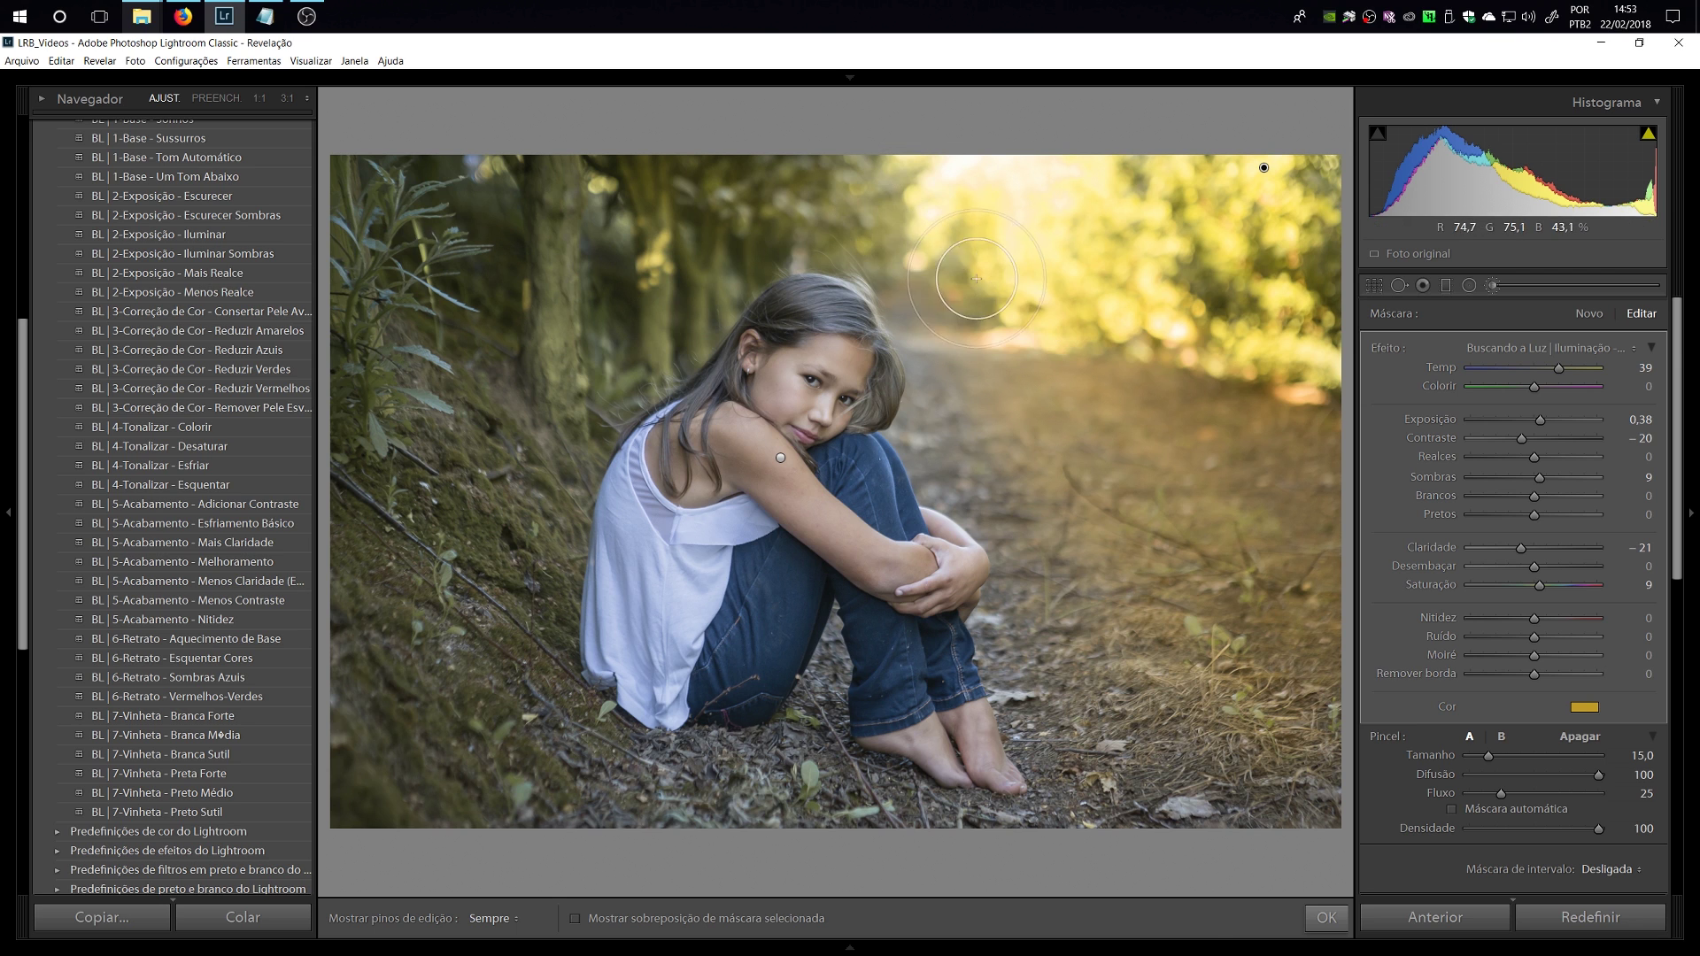
{"action": "key", "text": "h"}
{"action": "scroll", "coordinate": [1043, 747], "scroll_direction": "down", "scroll_amount": 1}
{"action": "key", "text": "h"}
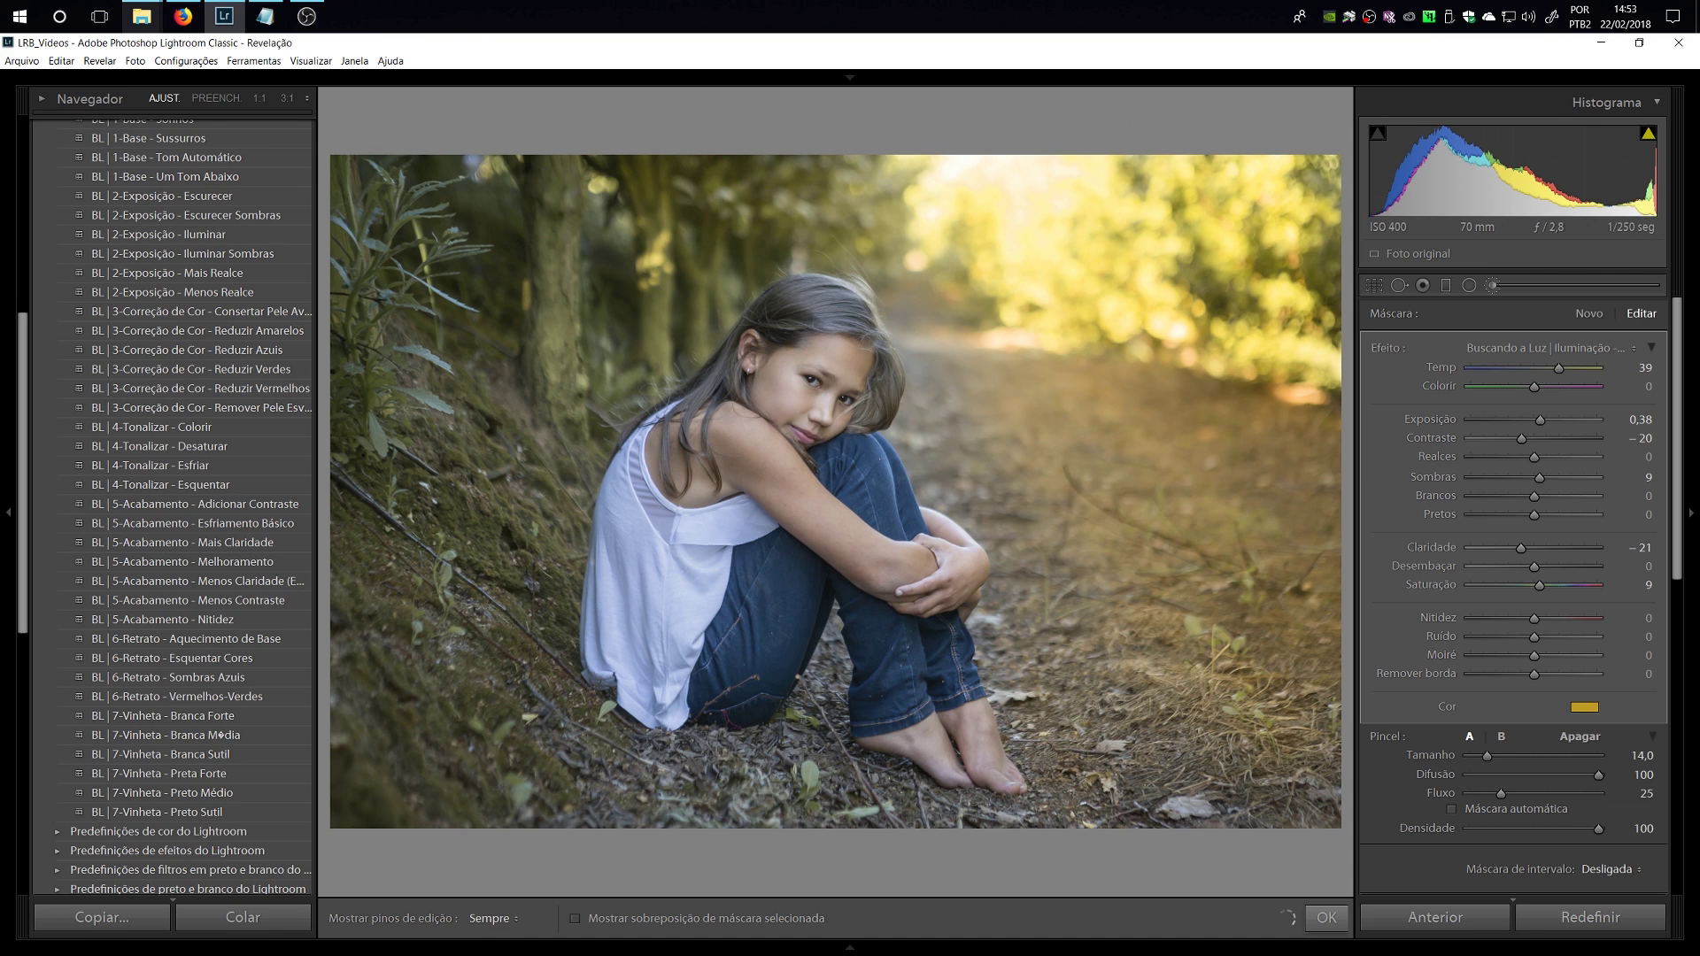
Extend the golden sunset mask to the lower right ground of the photo, using brush sizes 10 and 13.
{"action": "scroll", "coordinate": [396, 177], "scroll_direction": "down", "scroll_amount": 2}
{"action": "scroll", "coordinate": [1105, 241], "scroll_direction": "down", "scroll_amount": 3}
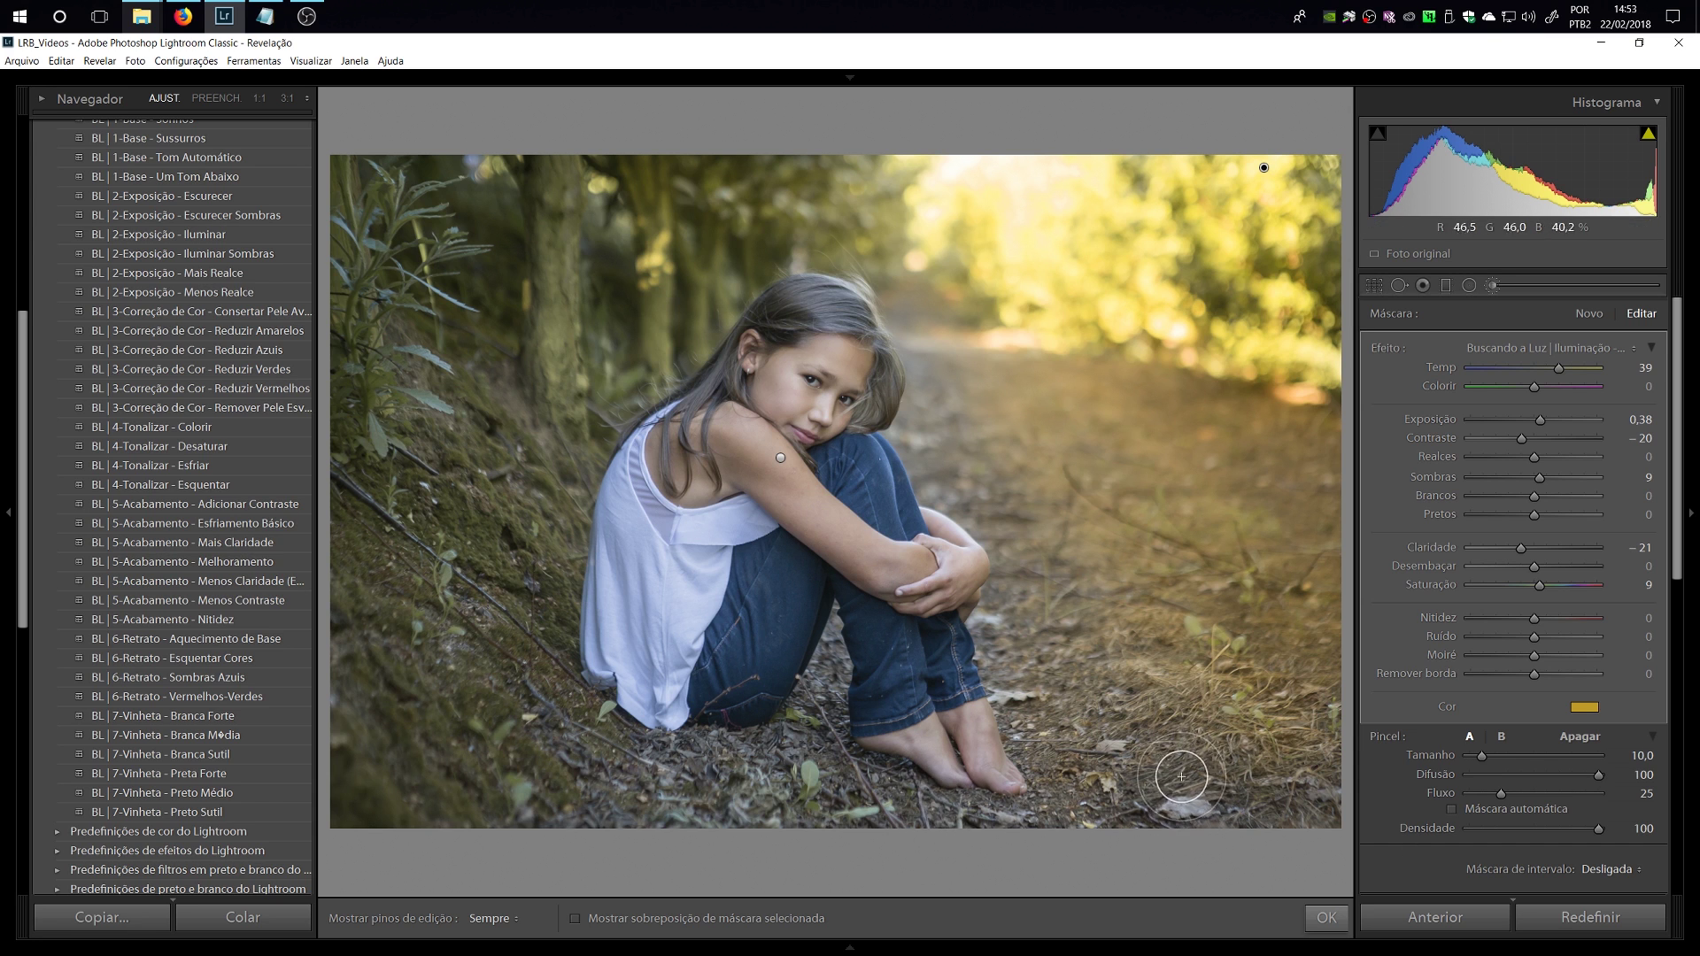
{"action": "scroll", "coordinate": [1193, 752], "scroll_direction": "up", "scroll_amount": 6}
{"action": "key", "text": "h"}
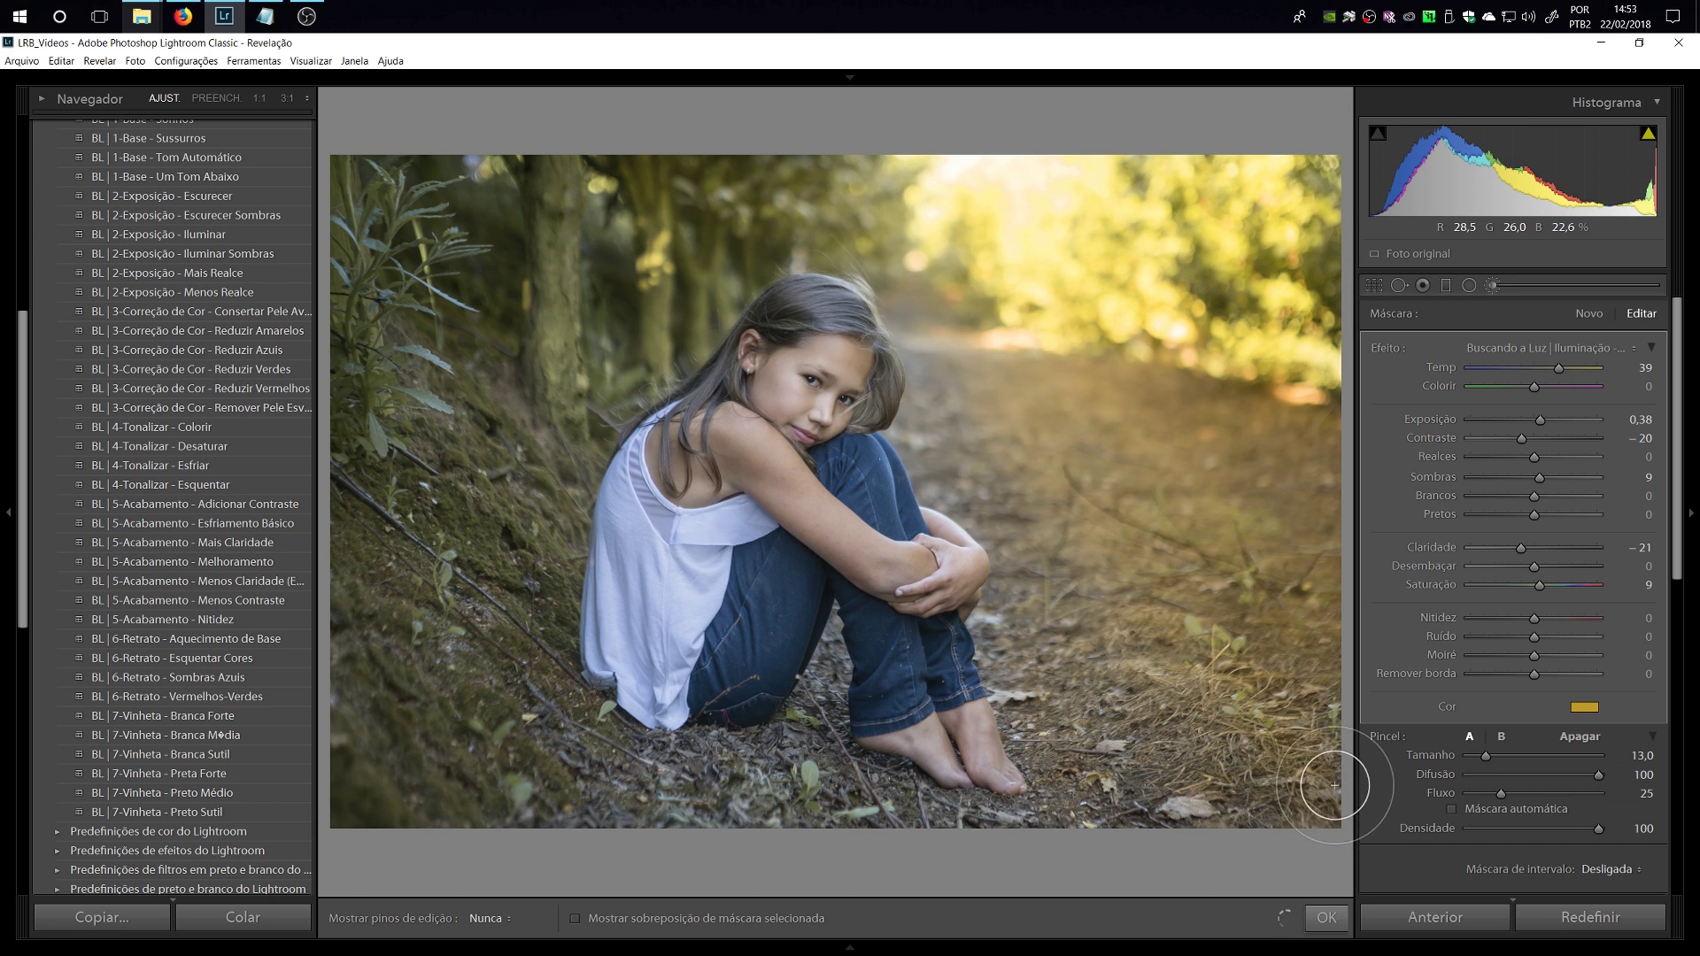
{"action": "key", "text": "h"}
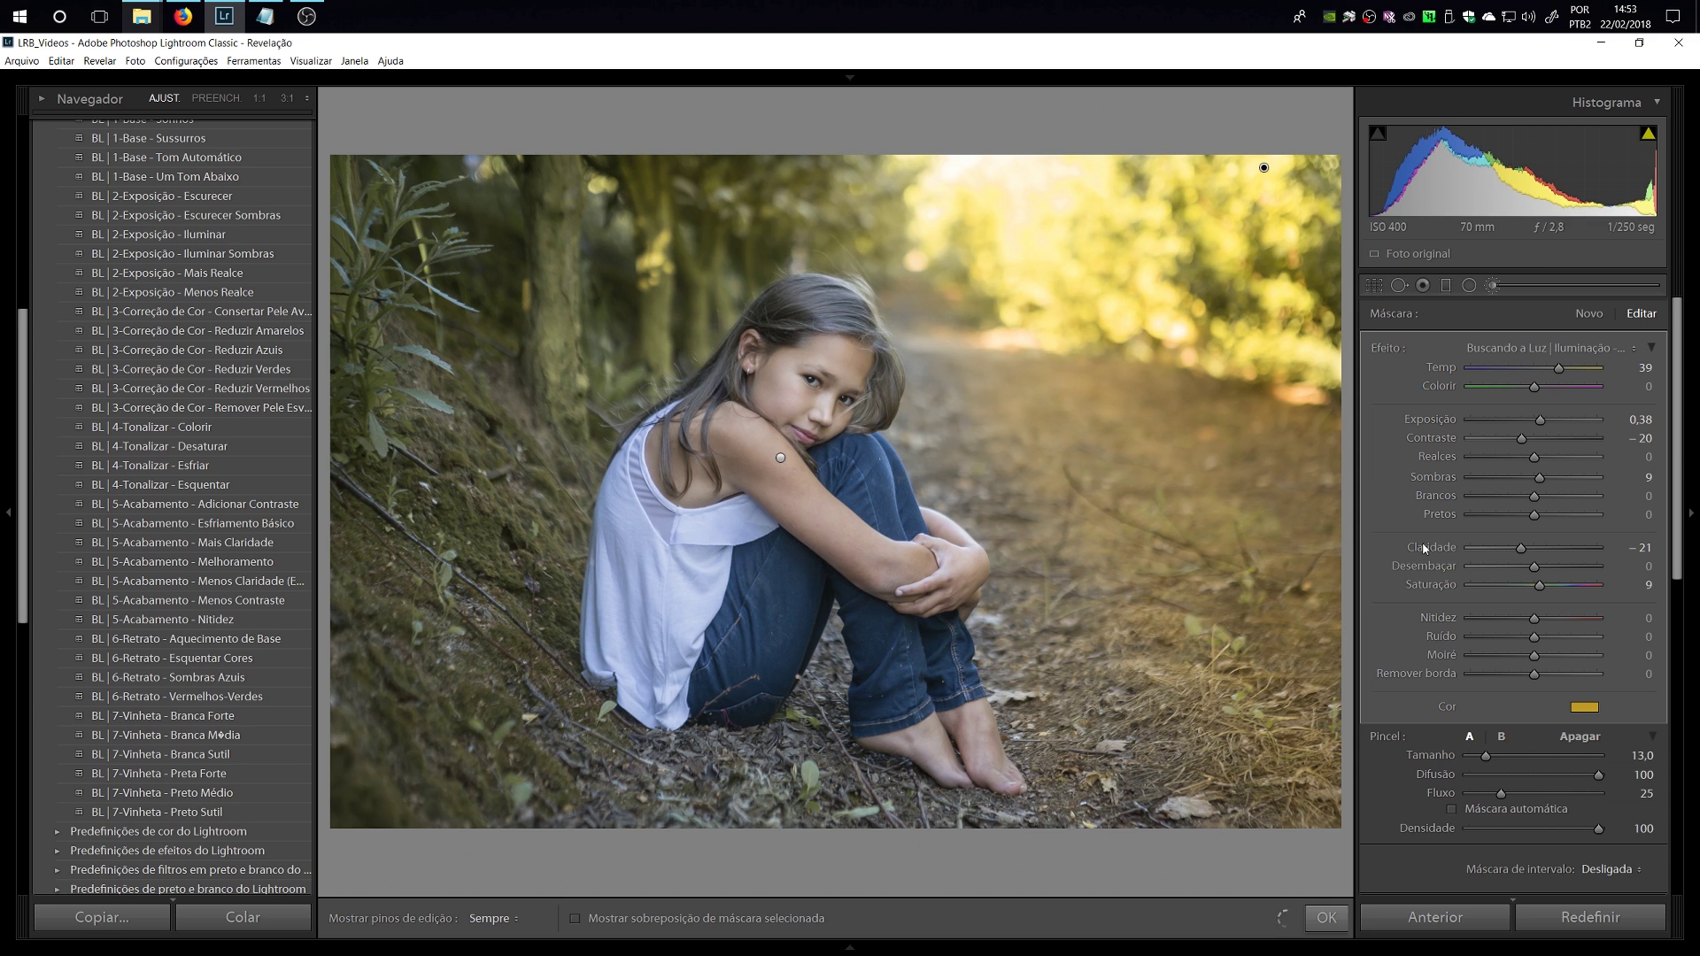
Start a new brush mask with the Buscando a Luz | Iluminação - Escurecer Sombras preset.
{"action": "scroll", "coordinate": [1678, 486], "scroll_direction": "down", "scroll_amount": 2}
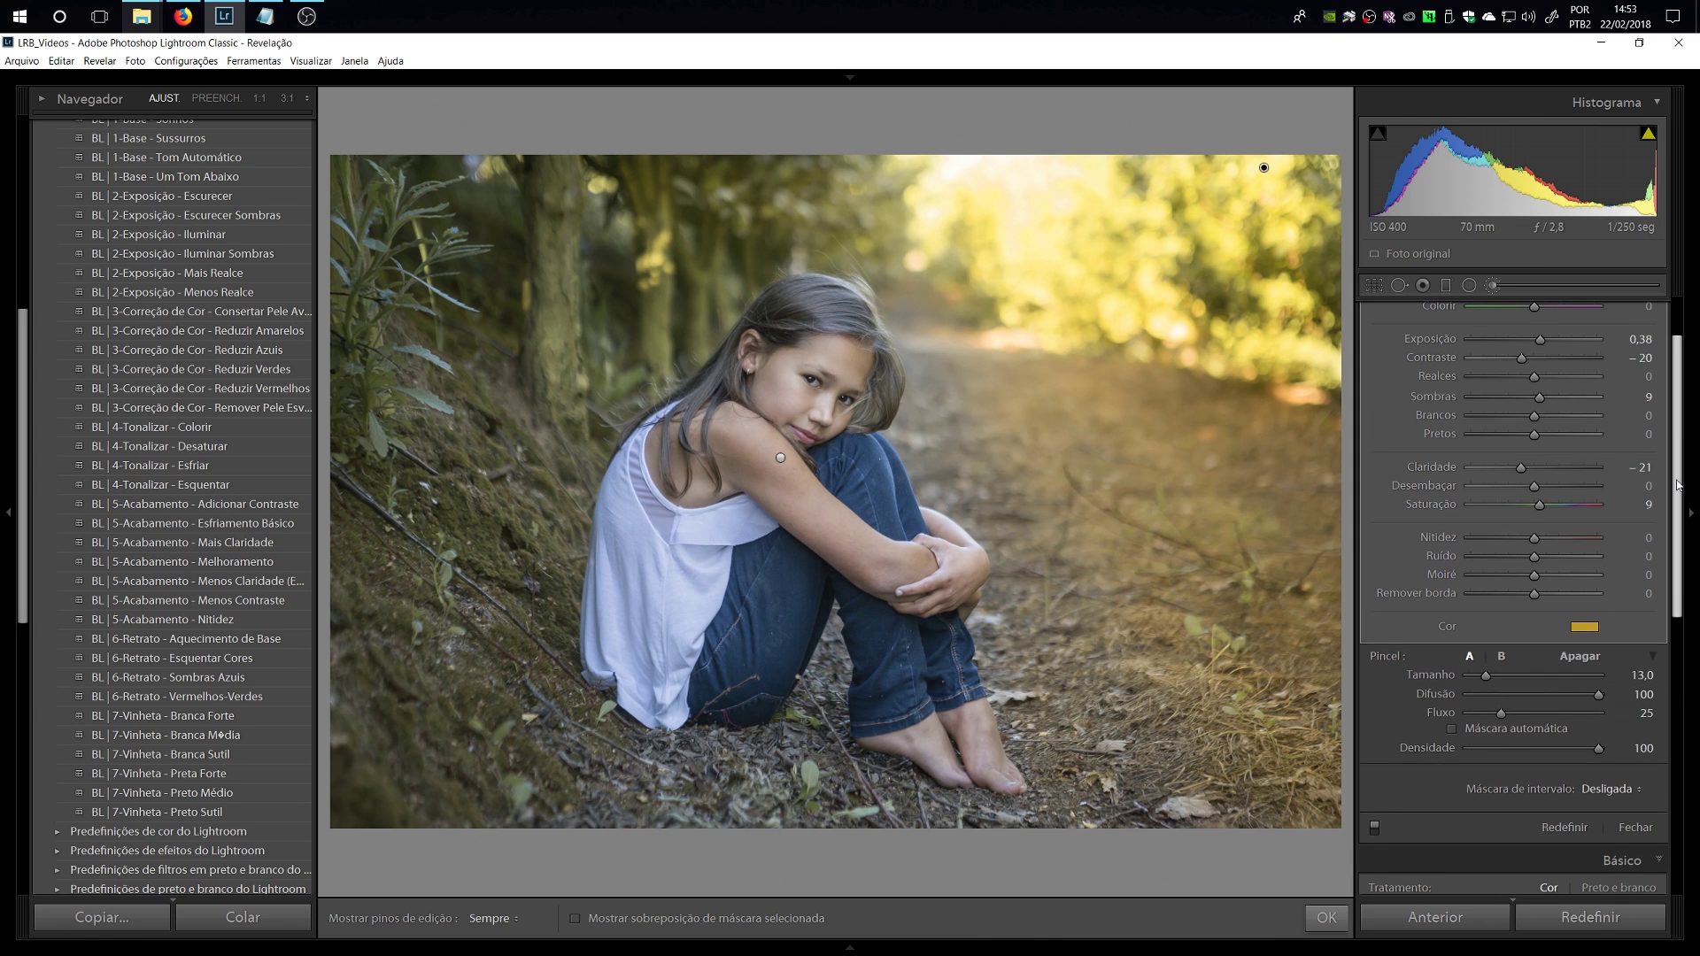
{"action": "scroll", "coordinate": [1678, 485], "scroll_direction": "up", "scroll_amount": 2}
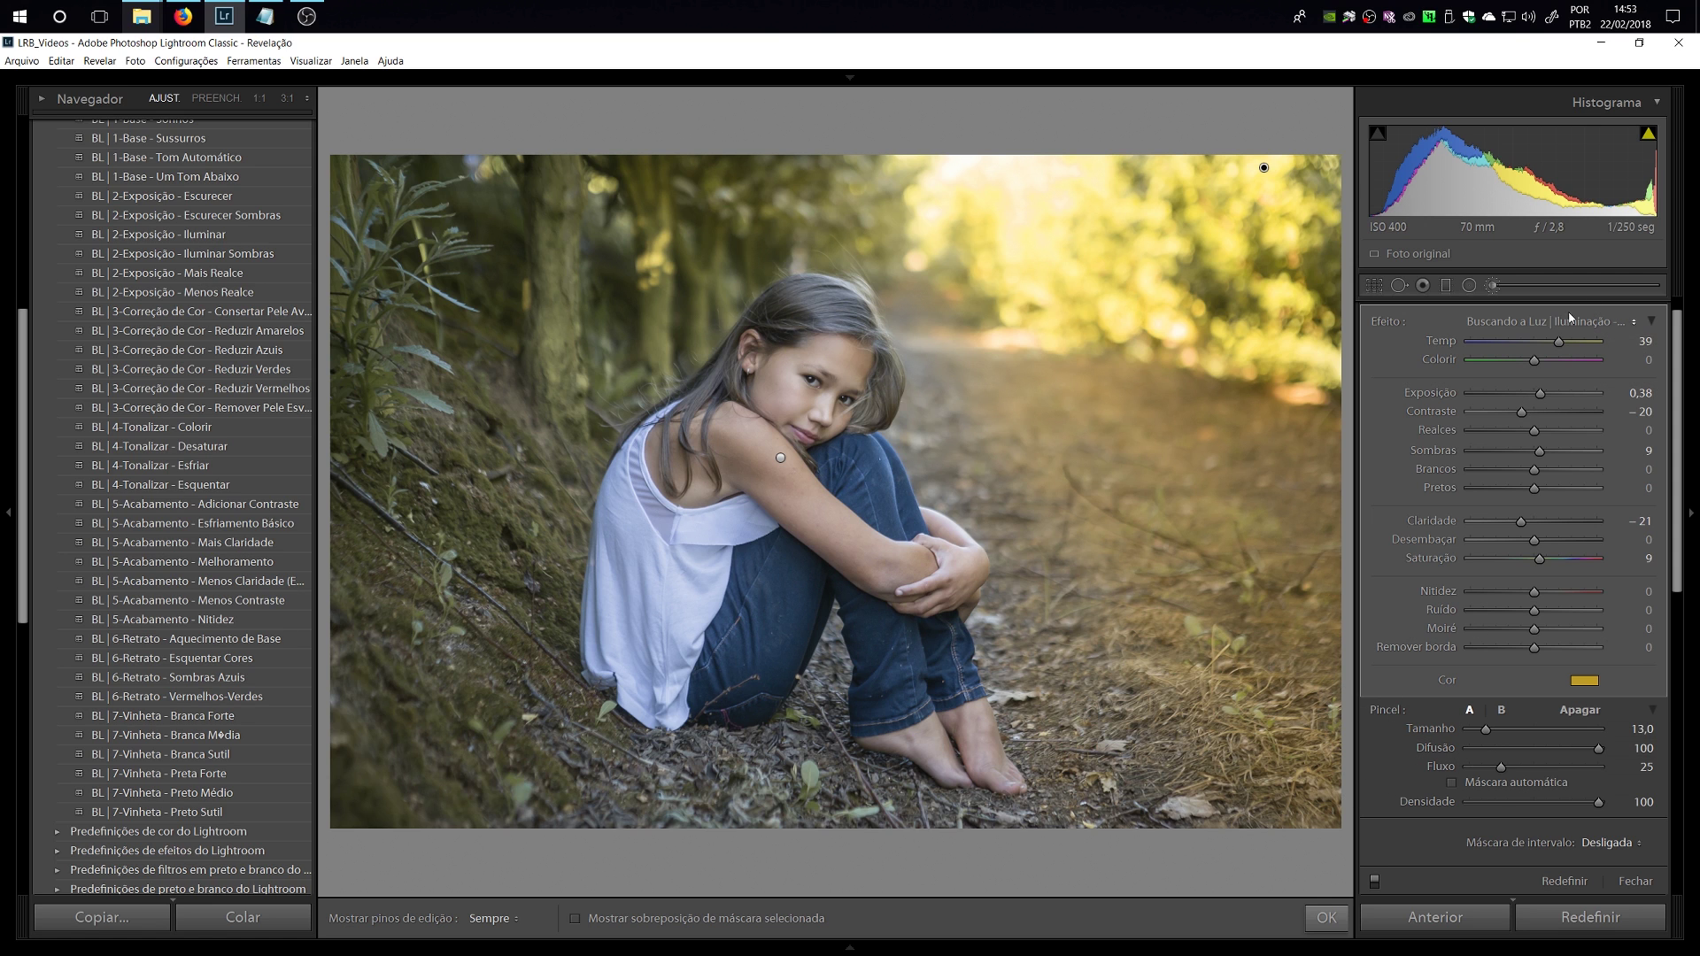
{"action": "scroll", "coordinate": [1590, 362], "scroll_direction": "up", "scroll_amount": 1}
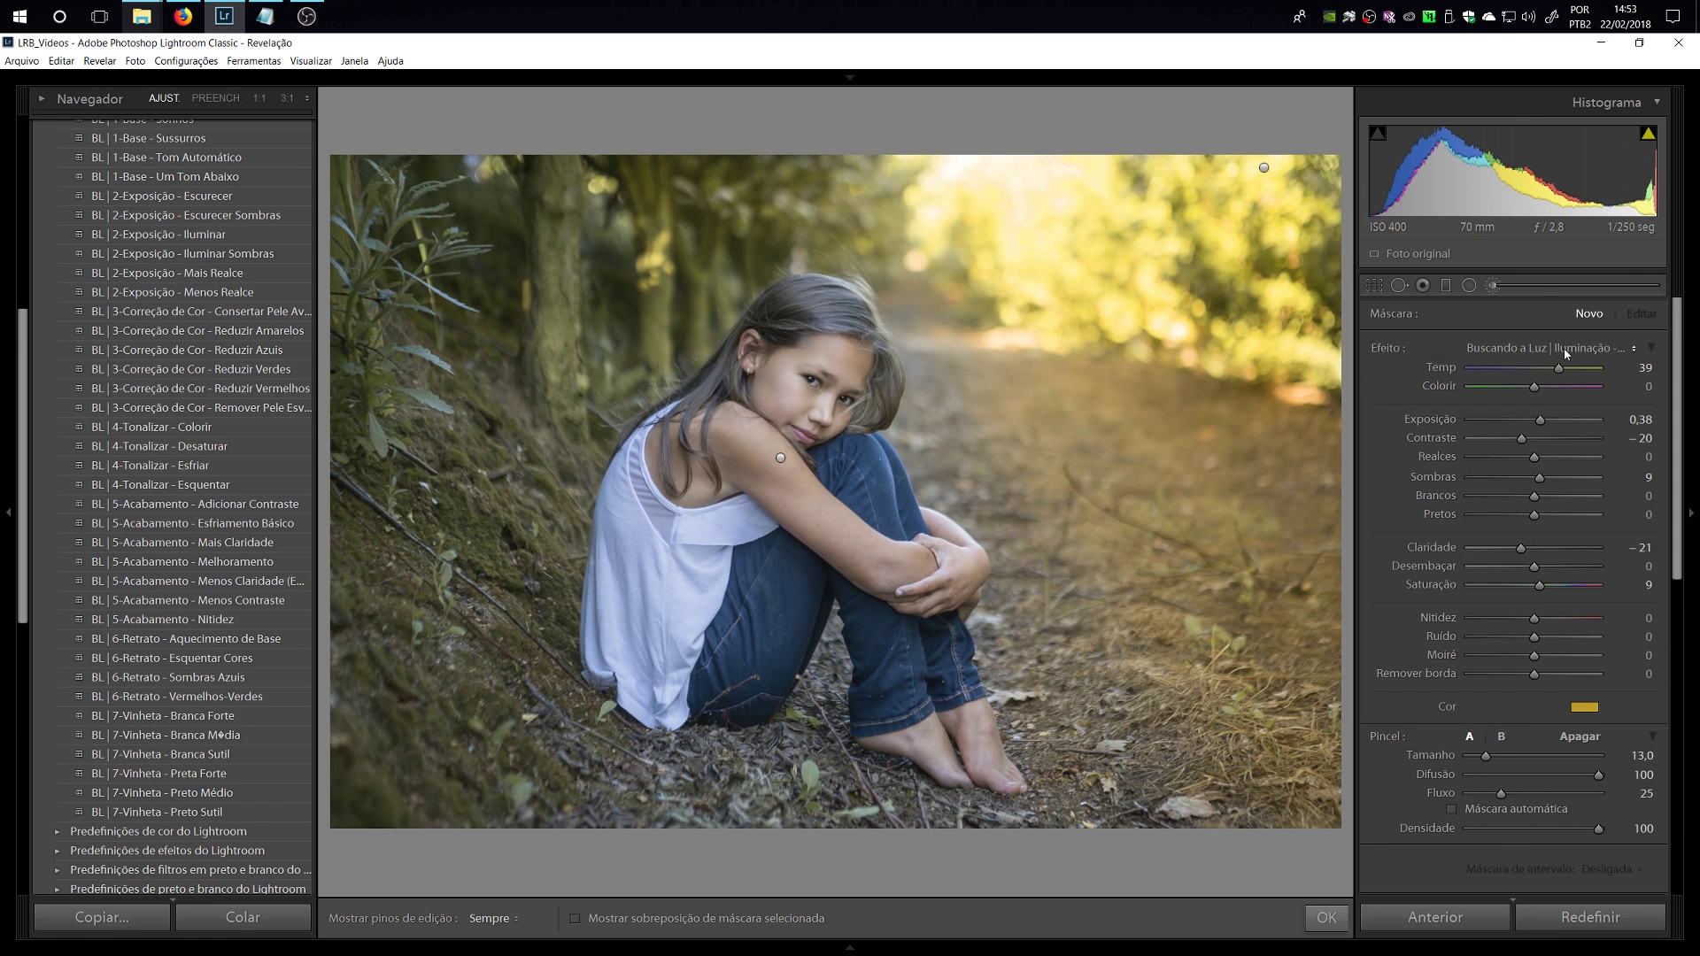
{"action": "left_click", "coordinate": [1563, 350]}
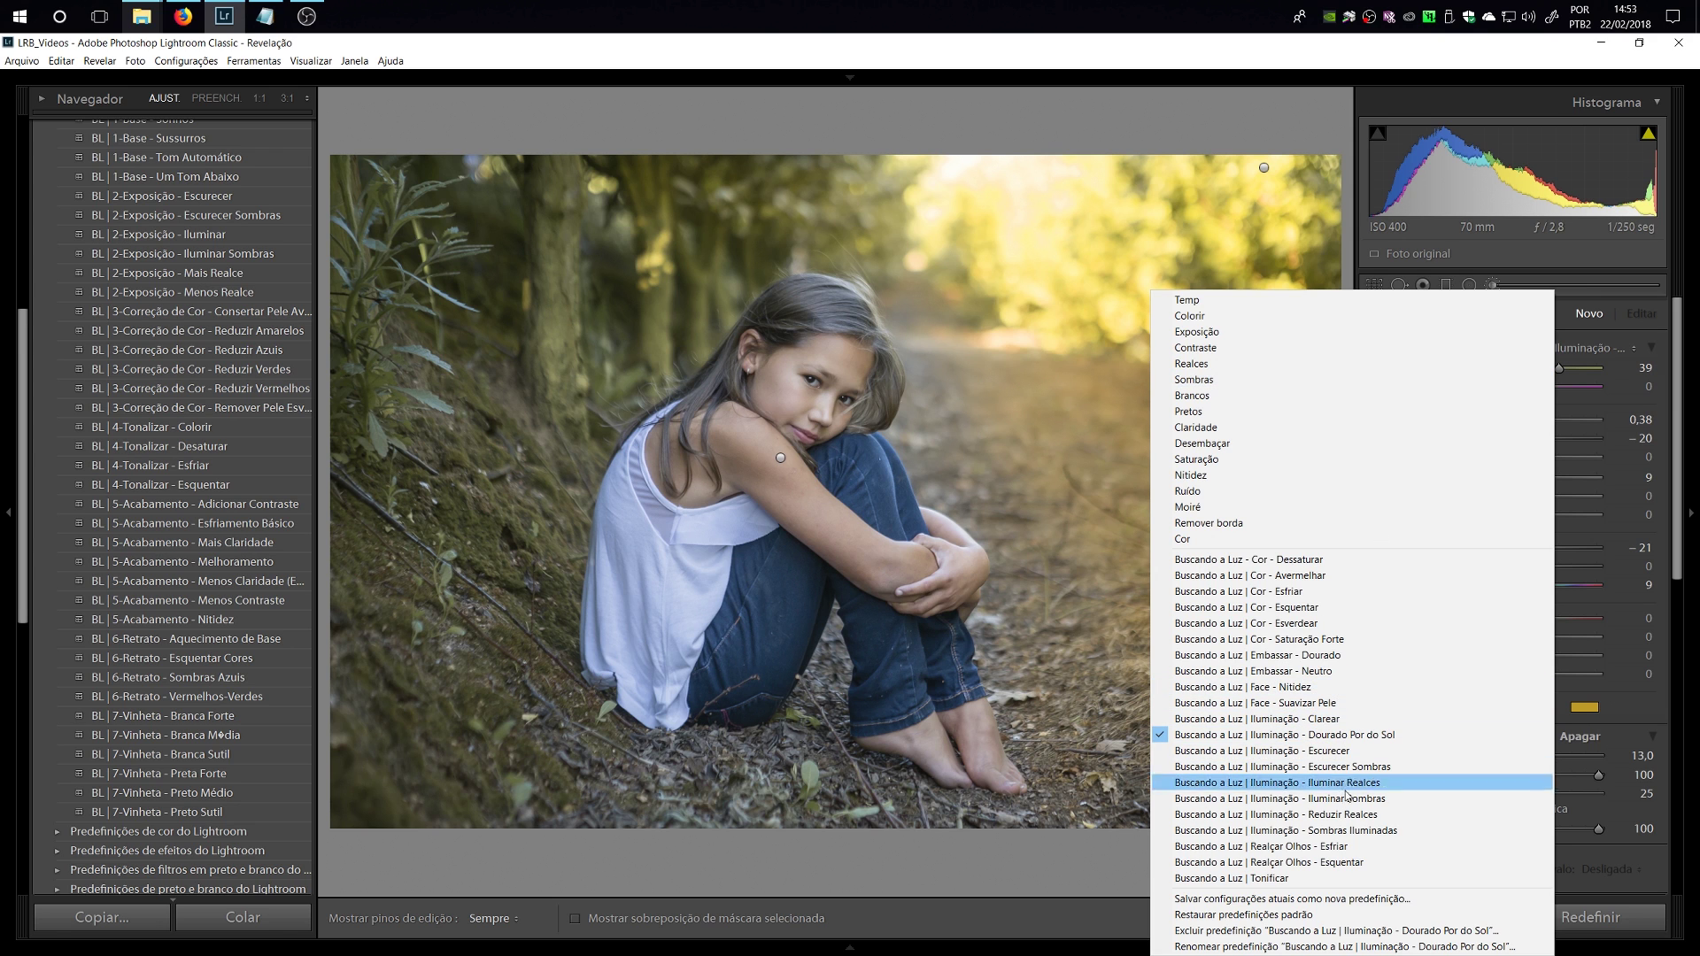
{"action": "left_click", "coordinate": [1322, 769]}
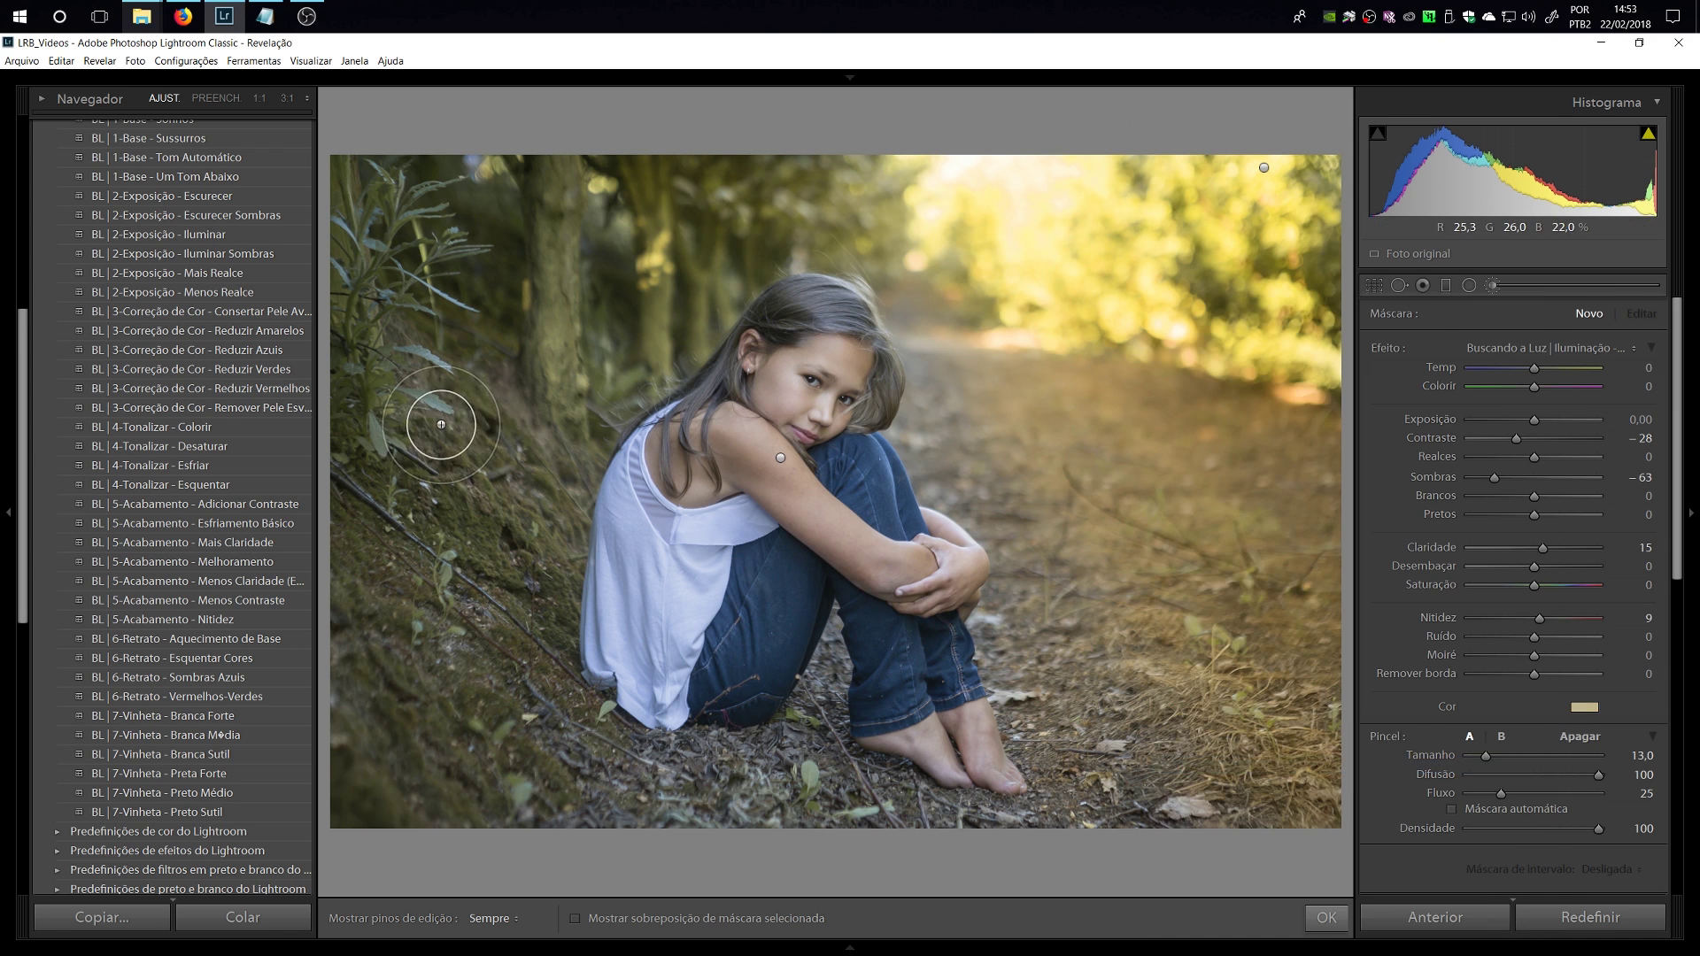
Paint the Escurecer Sombras brush over the shaded trees and left bank at size 15, raising the flow to 100.
{"action": "scroll", "coordinate": [443, 420], "scroll_direction": "up", "scroll_amount": 2}
{"action": "key", "text": "h"}
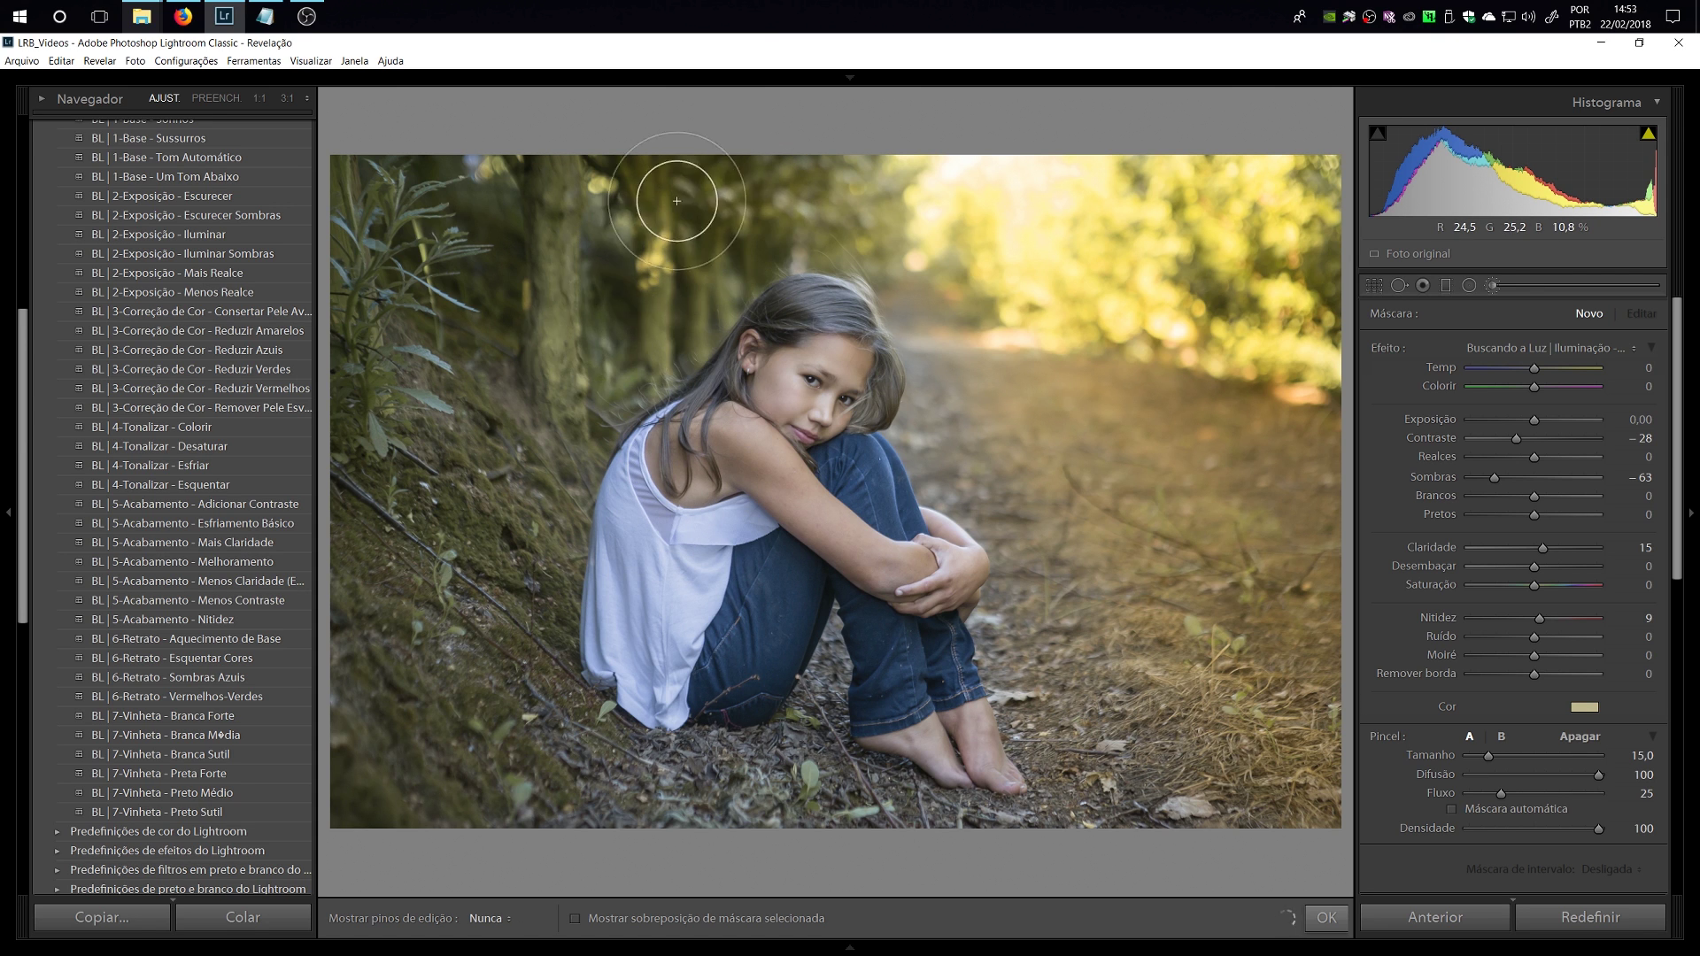
{"action": "key", "text": "h"}
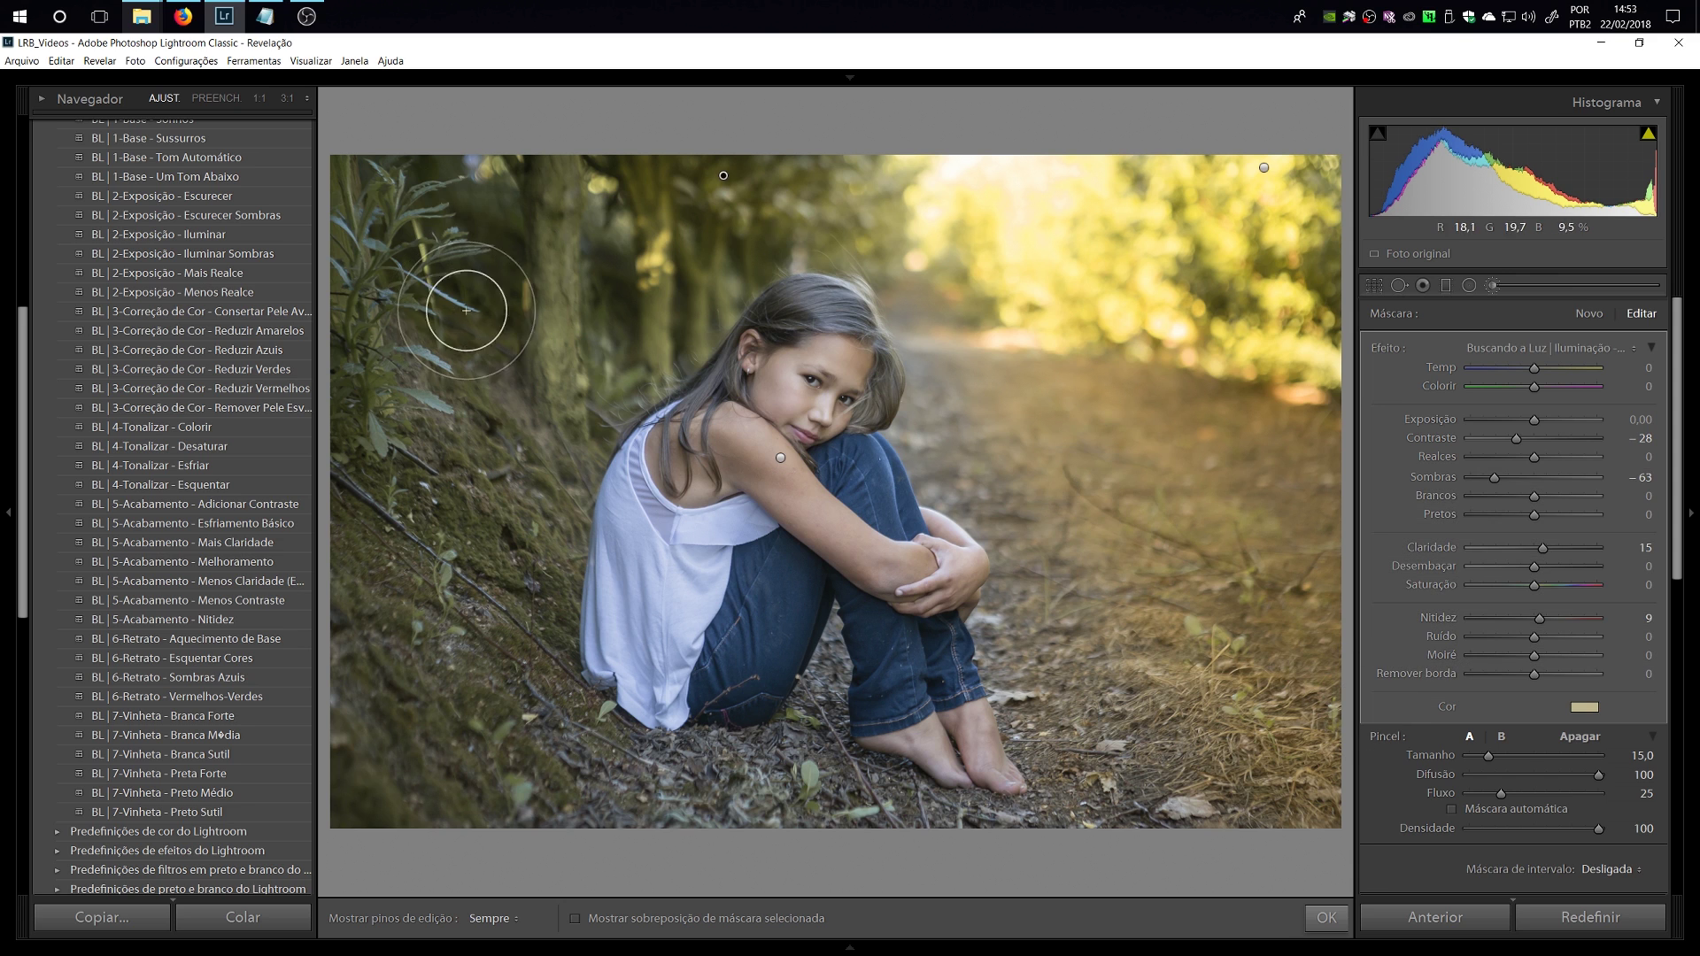
{"action": "left_click_drag", "start_coordinate": [1501, 794], "coordinate": [1620, 813]}
{"action": "key", "text": "h"}
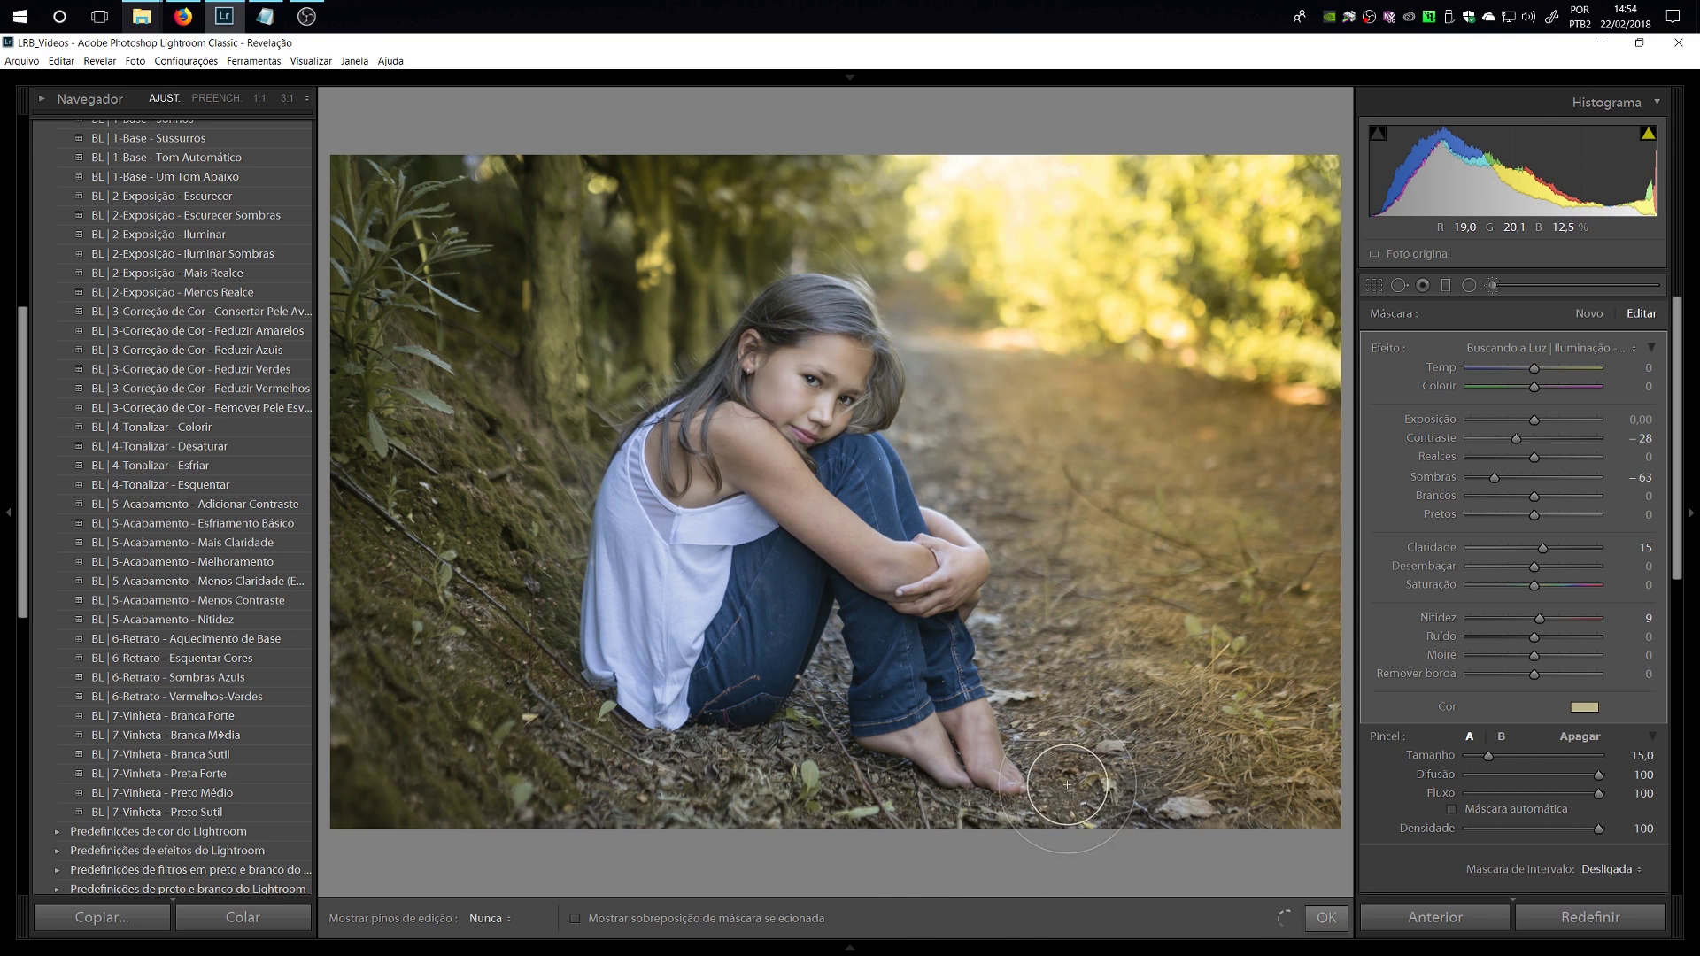
{"action": "key", "text": "h"}
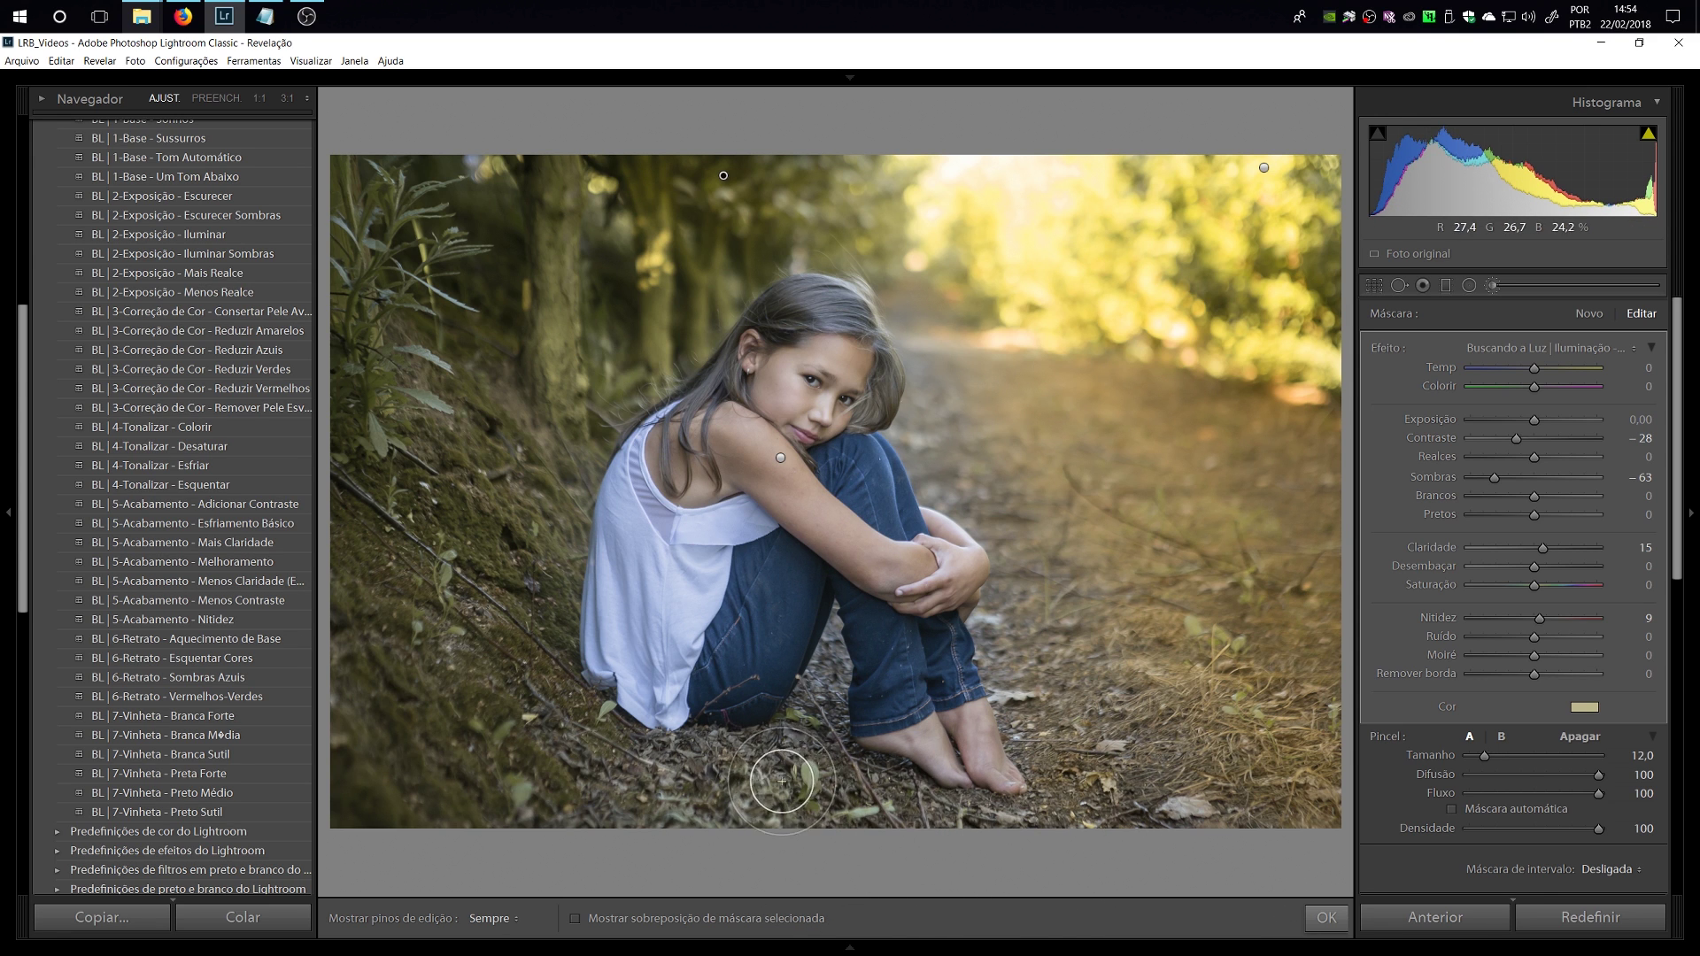
Extend the shadow-darkening mask to the ground beneath and around the girl, reducing the brush size from 12 to 5.
{"action": "scroll", "coordinate": [797, 771], "scroll_direction": "down", "scroll_amount": 3}
{"action": "key", "text": "h"}
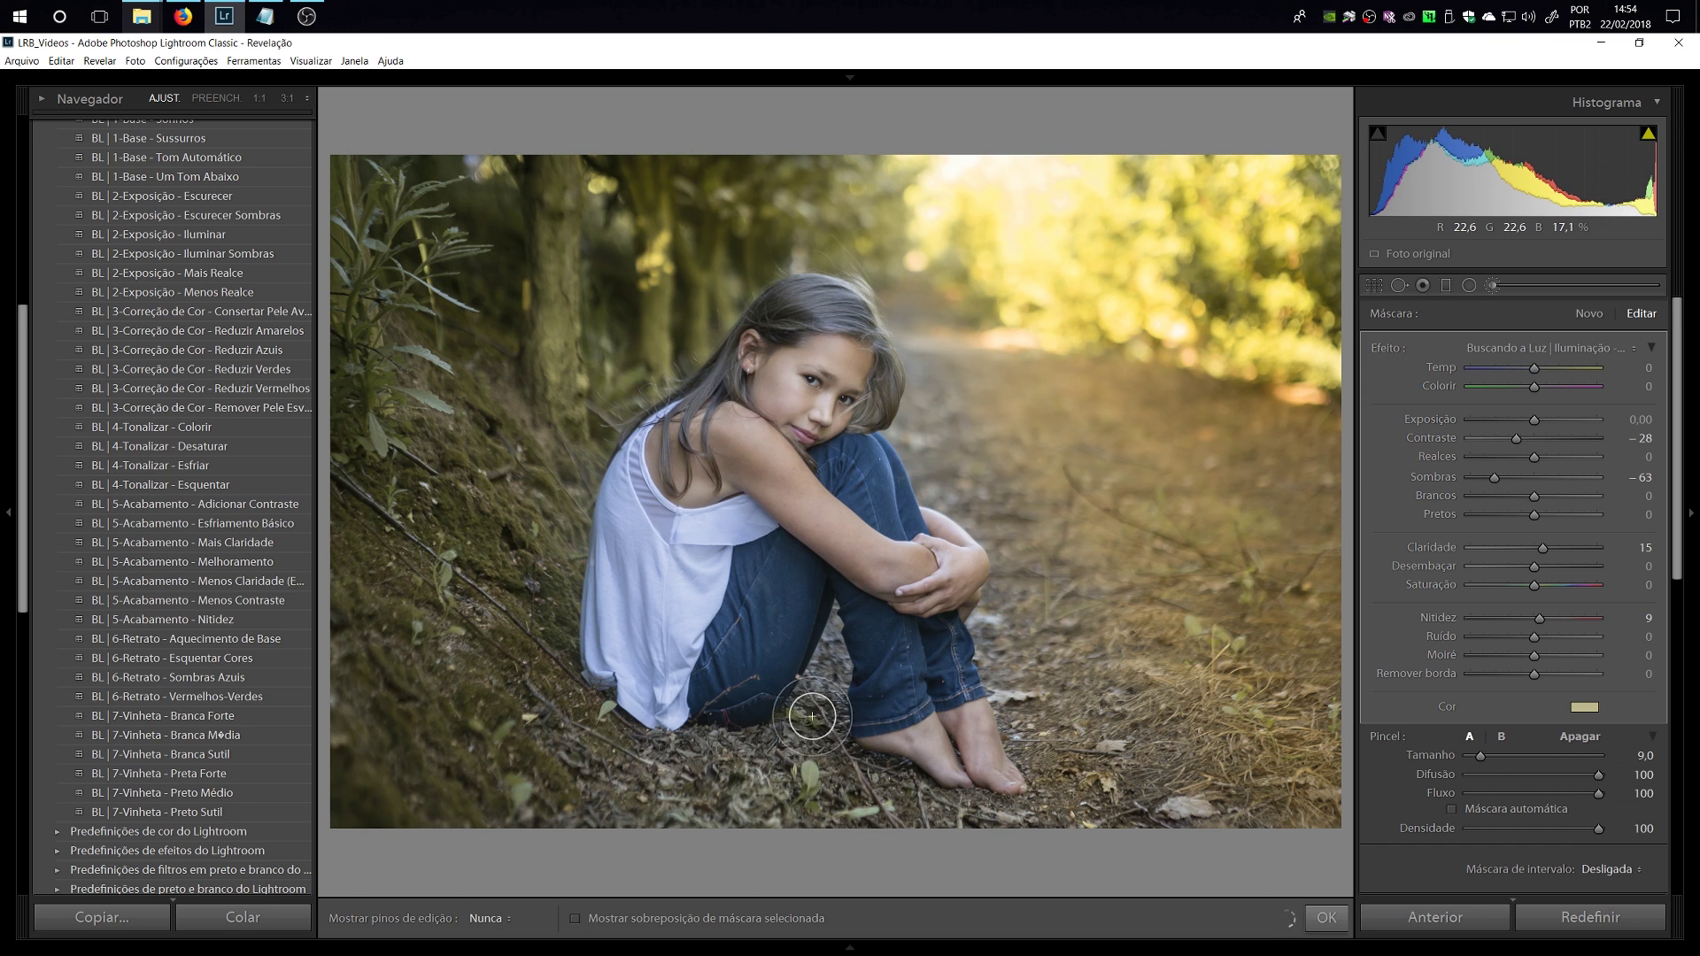
{"action": "scroll", "coordinate": [815, 717], "scroll_direction": "down", "scroll_amount": 1}
{"action": "key", "text": "h"}
{"action": "scroll", "coordinate": [820, 714], "scroll_direction": "down", "scroll_amount": 3}
{"action": "key", "text": "h"}
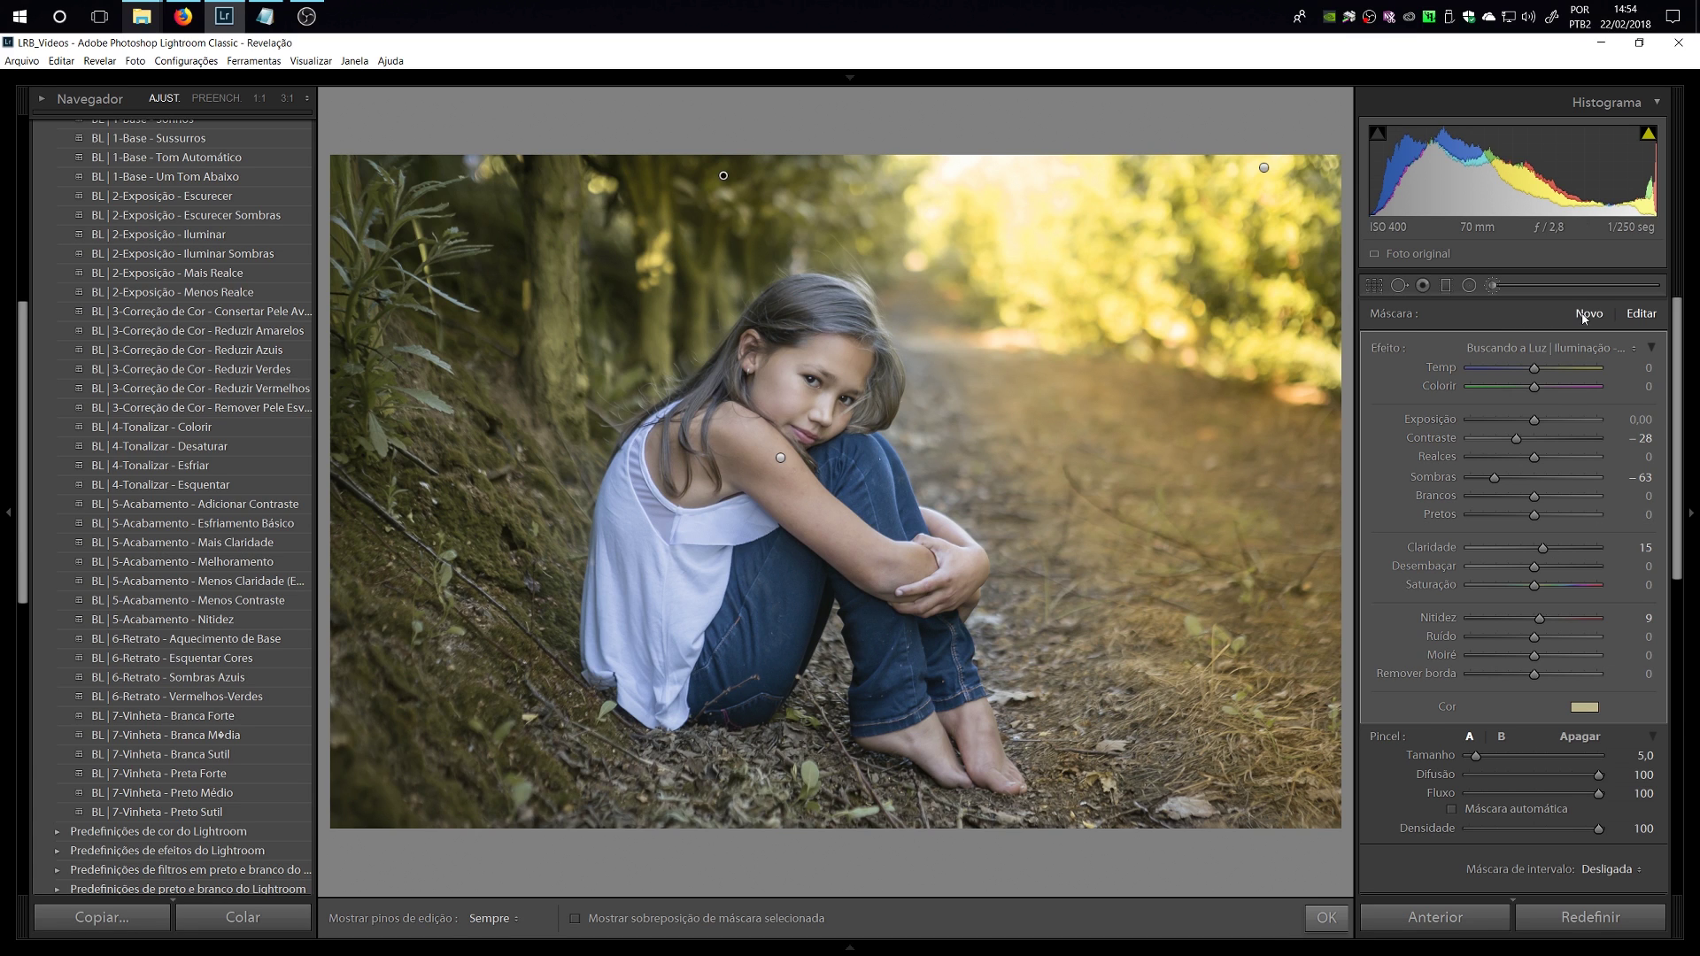
Start a new brush mask with the Buscando a Luz | Iluminação - Escurecer preset and paint the left trees and bank at sizes 16 and 15.
{"action": "left_click", "coordinate": [1576, 349]}
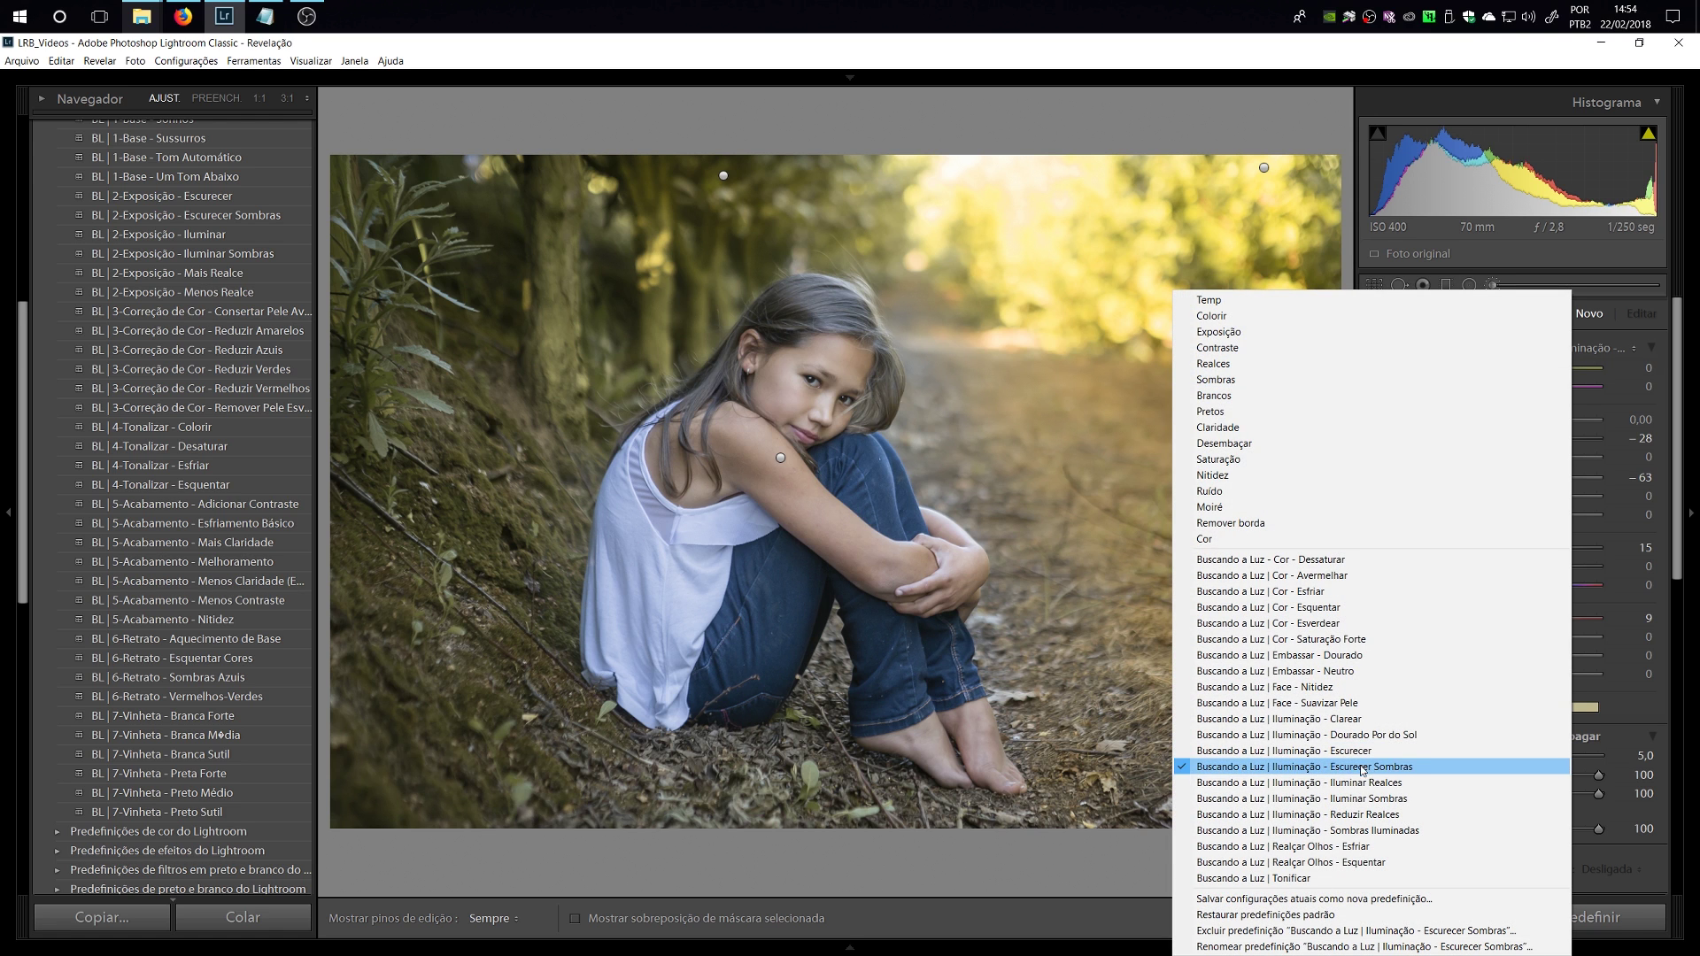
{"action": "left_click", "coordinate": [1328, 751]}
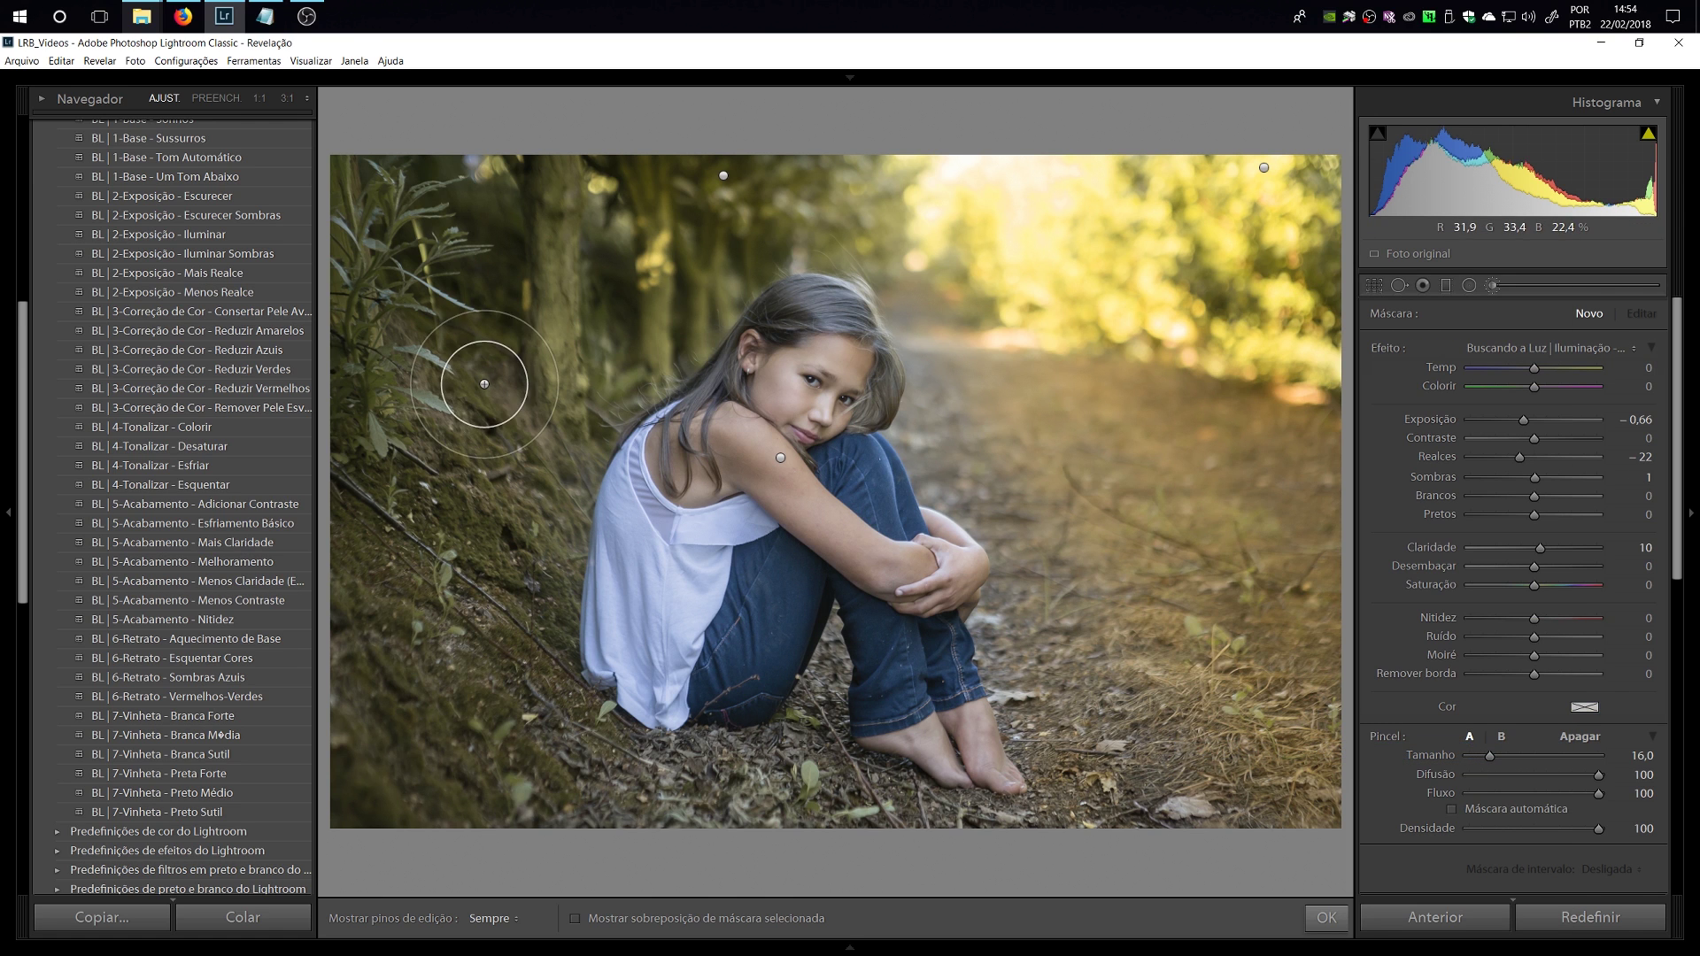
{"action": "key", "text": "h"}
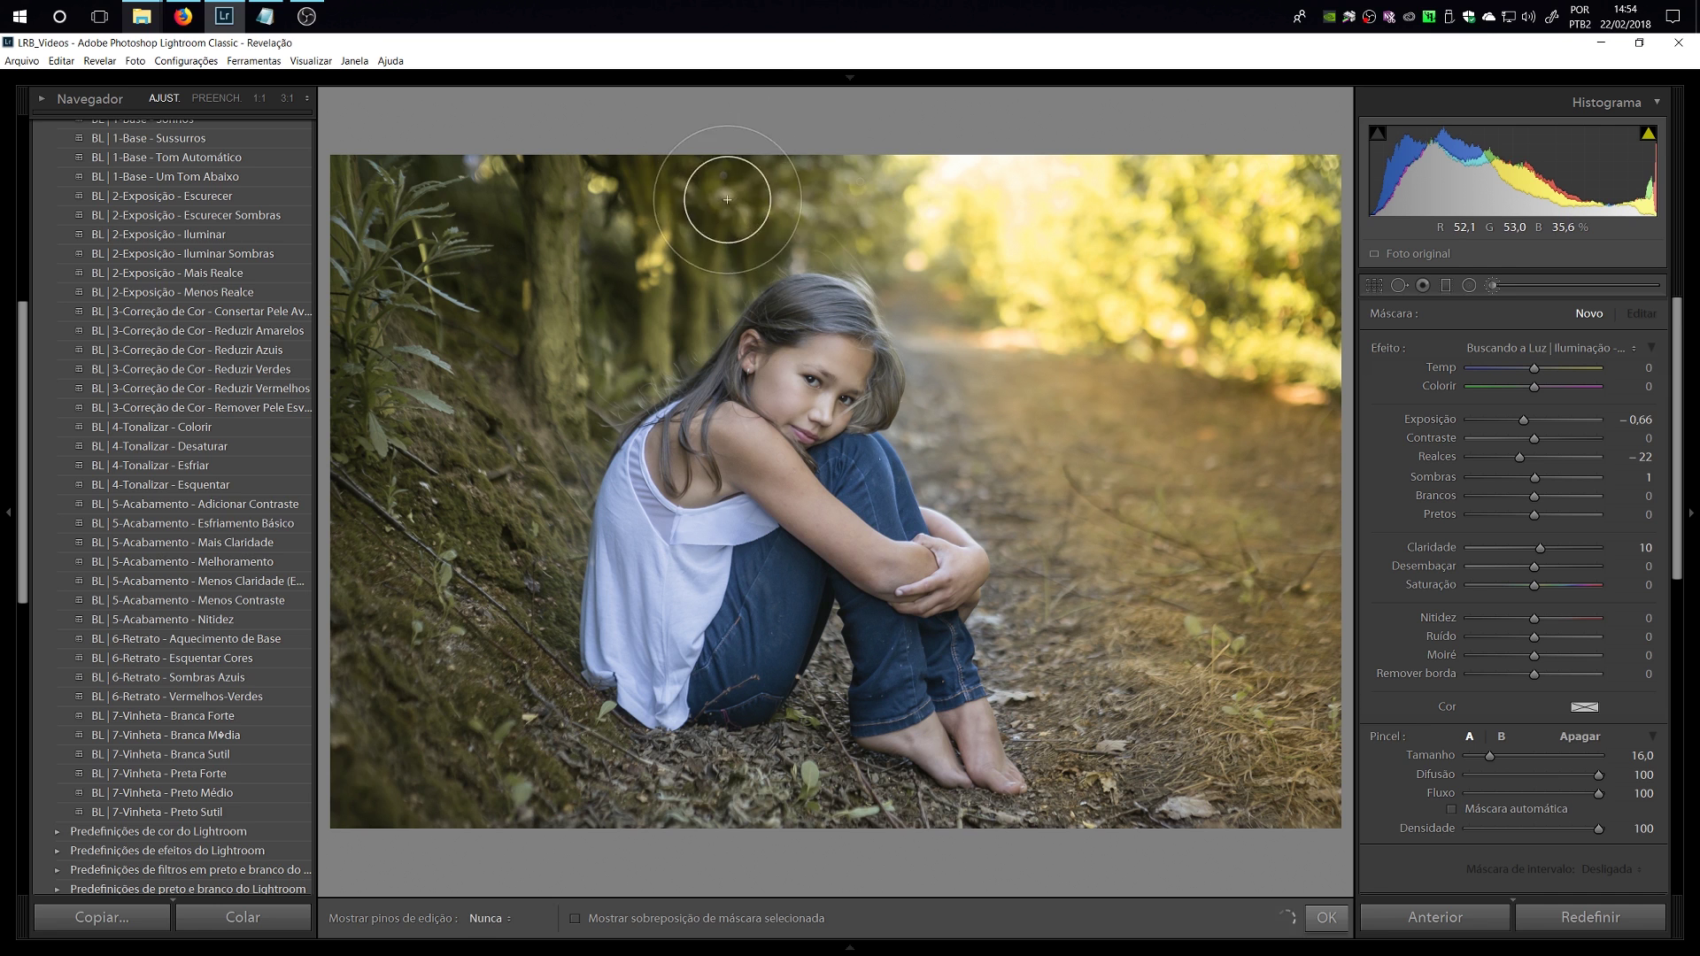
{"action": "mouse_move", "coordinate": [727, 199]}
{"action": "left_mouse_down"}
{"action": "mouse_move", "coordinate": [697, 275]}
{"action": "mouse_move", "coordinate": [521, 426]}
{"action": "mouse_move", "coordinate": [494, 485]}
{"action": "mouse_move", "coordinate": [445, 655]}
{"action": "mouse_move", "coordinate": [531, 616]}
{"action": "mouse_move", "coordinate": [495, 697]}
{"action": "mouse_move", "coordinate": [470, 664]}
{"action": "mouse_move", "coordinate": [411, 775]}
{"action": "mouse_move", "coordinate": [425, 736]}
{"action": "mouse_move", "coordinate": [358, 702]}
{"action": "mouse_move", "coordinate": [423, 769]}
{"action": "mouse_move", "coordinate": [603, 835]}
{"action": "mouse_move", "coordinate": [738, 813]}
{"action": "left_mouse_up"}
{"action": "key", "text": "h"}
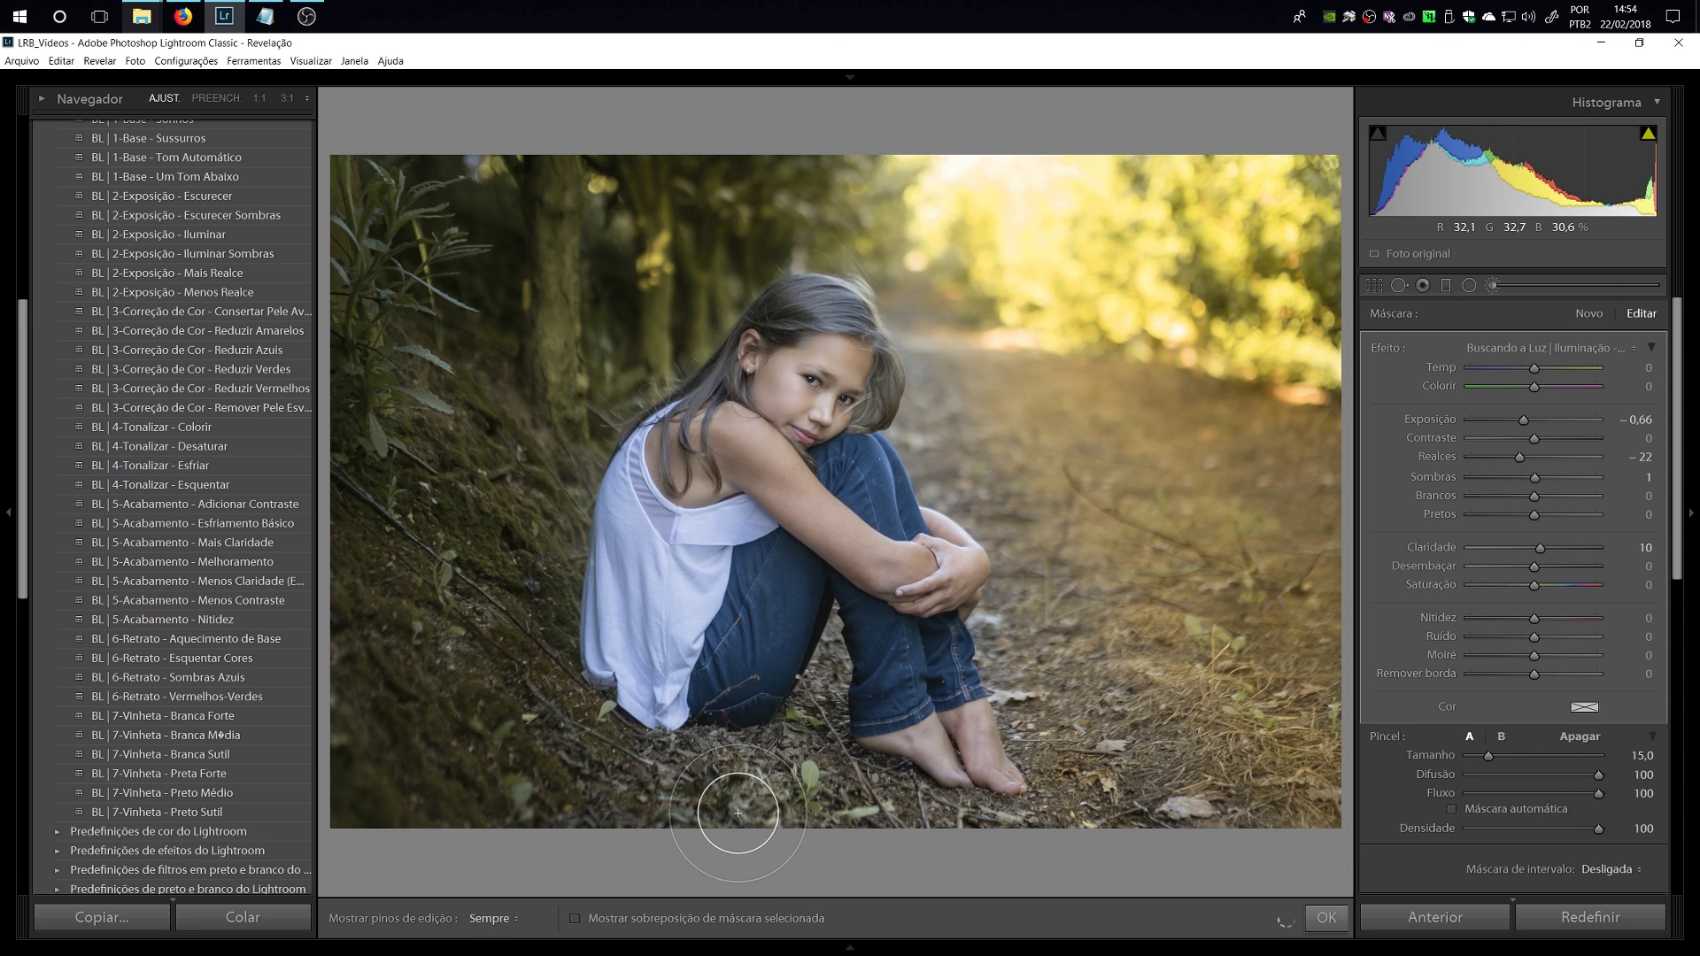
Extend the Escurecer mask to the ground around the girl's feet and legs with brush sizes 13 down to 4, and set its exposure to −0,19.
{"action": "key", "text": "h"}
{"action": "scroll", "coordinate": [866, 805], "scroll_direction": "down", "scroll_amount": 2}
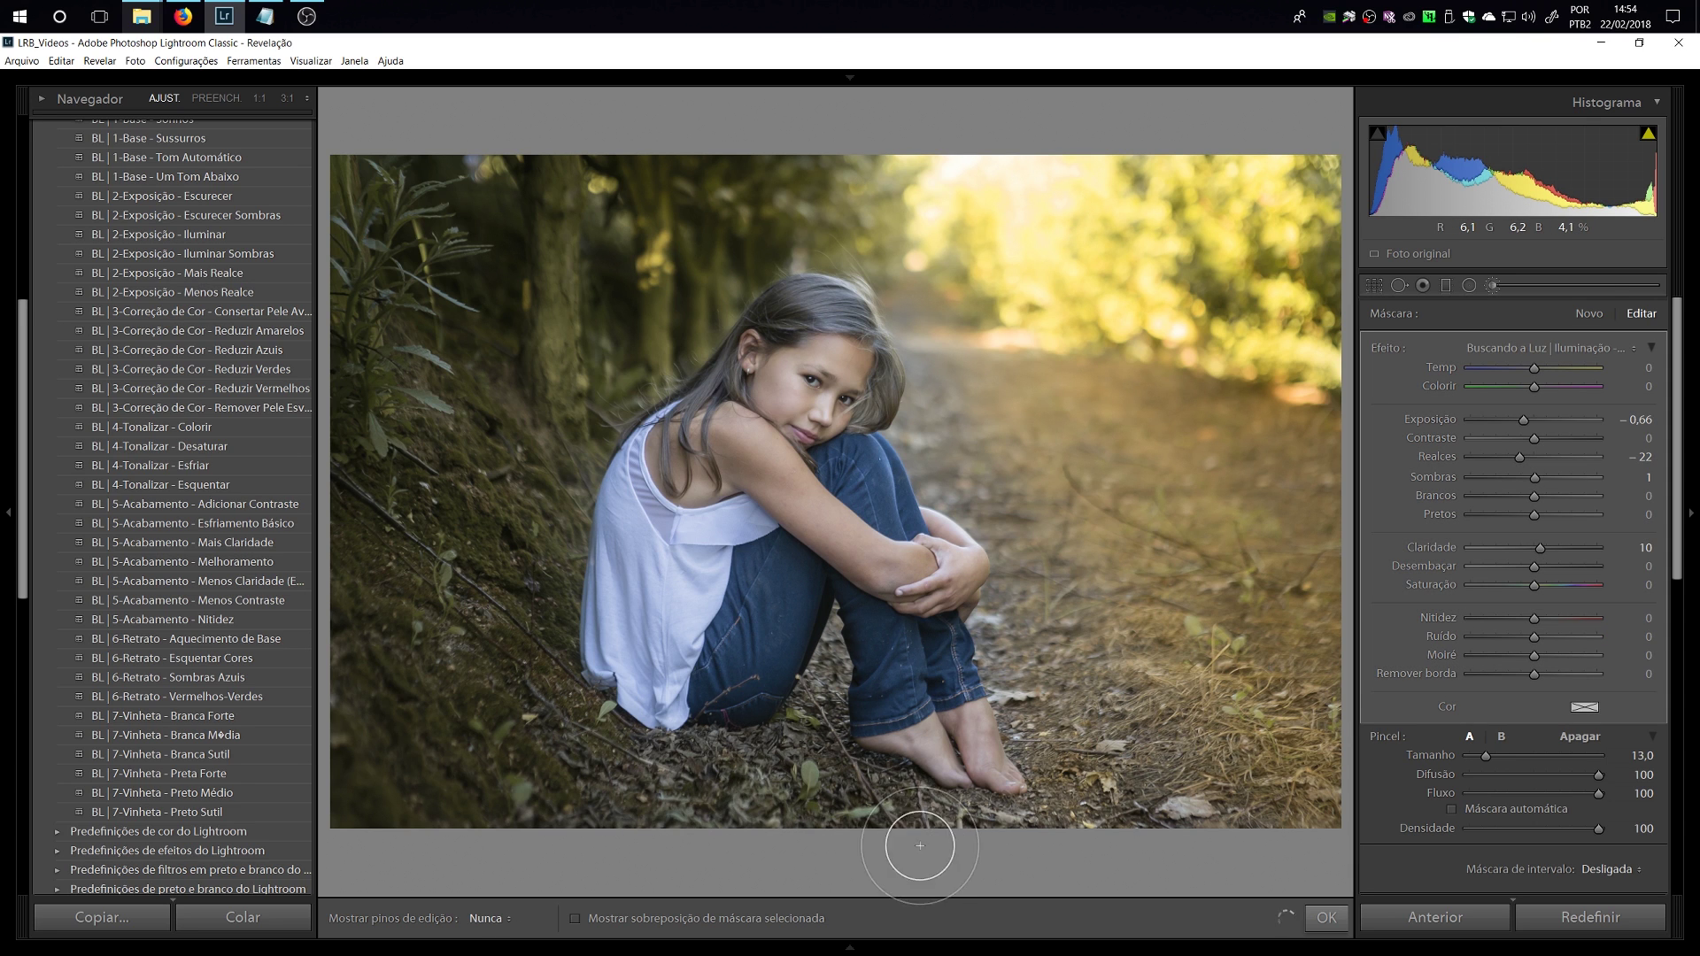
{"action": "scroll", "coordinate": [925, 837], "scroll_direction": "down", "scroll_amount": 4}
{"action": "key", "text": "h"}
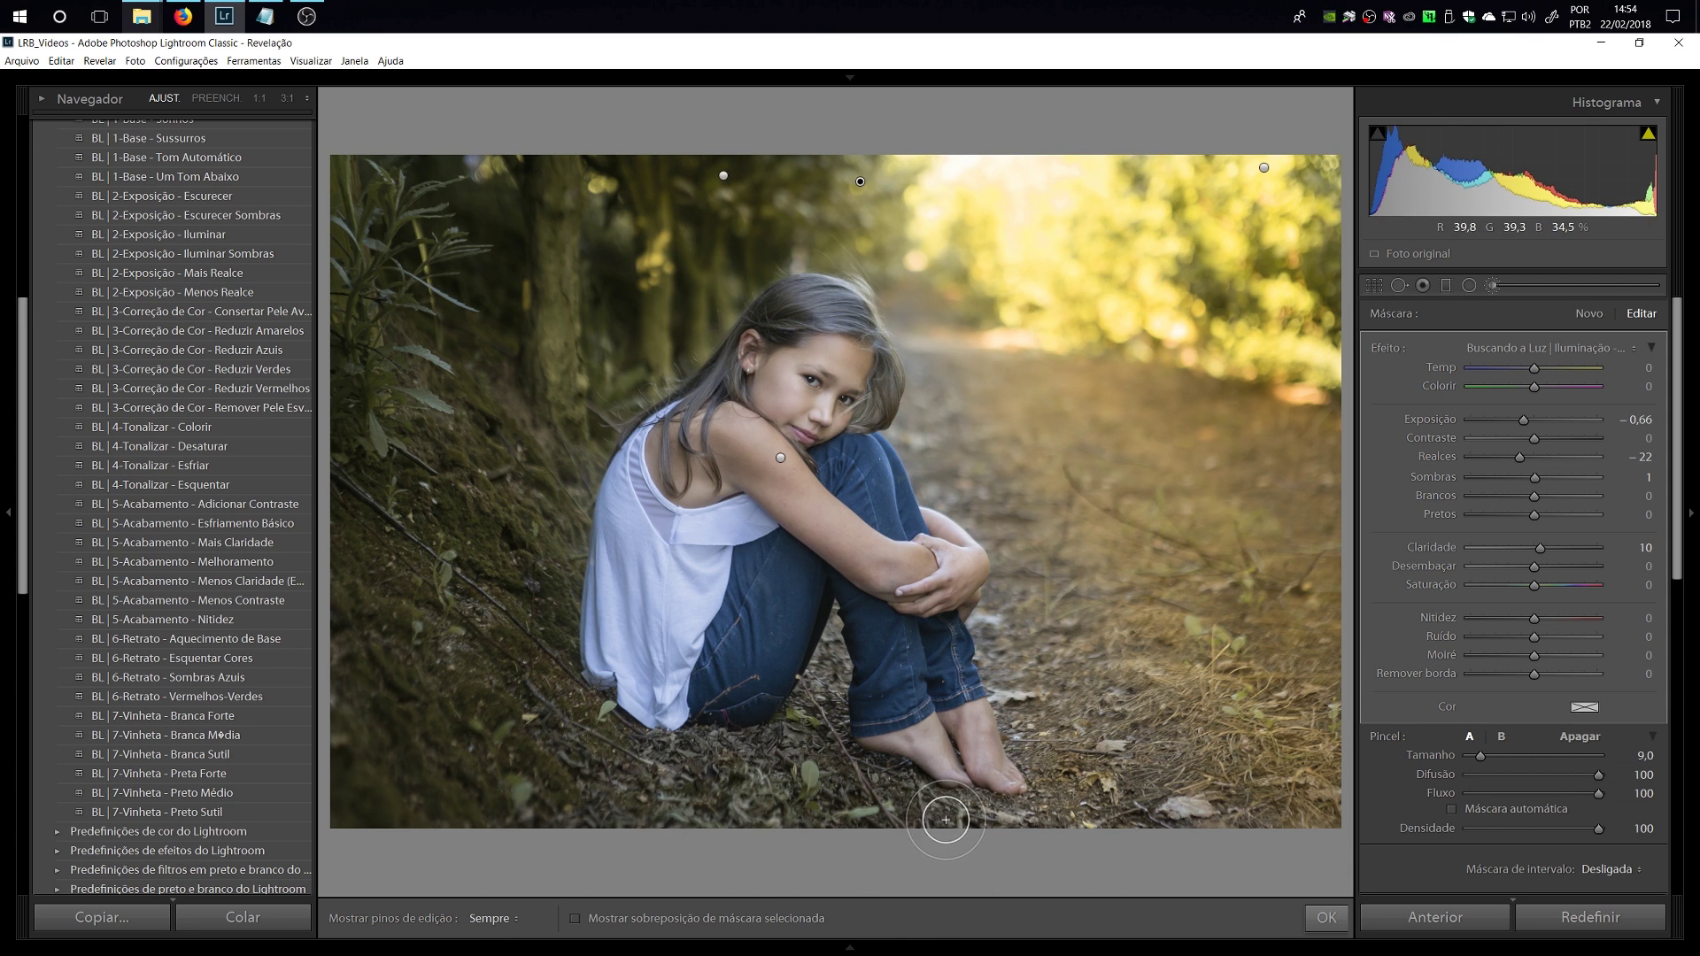
{"action": "scroll", "coordinate": [945, 820], "scroll_direction": "down", "scroll_amount": 2}
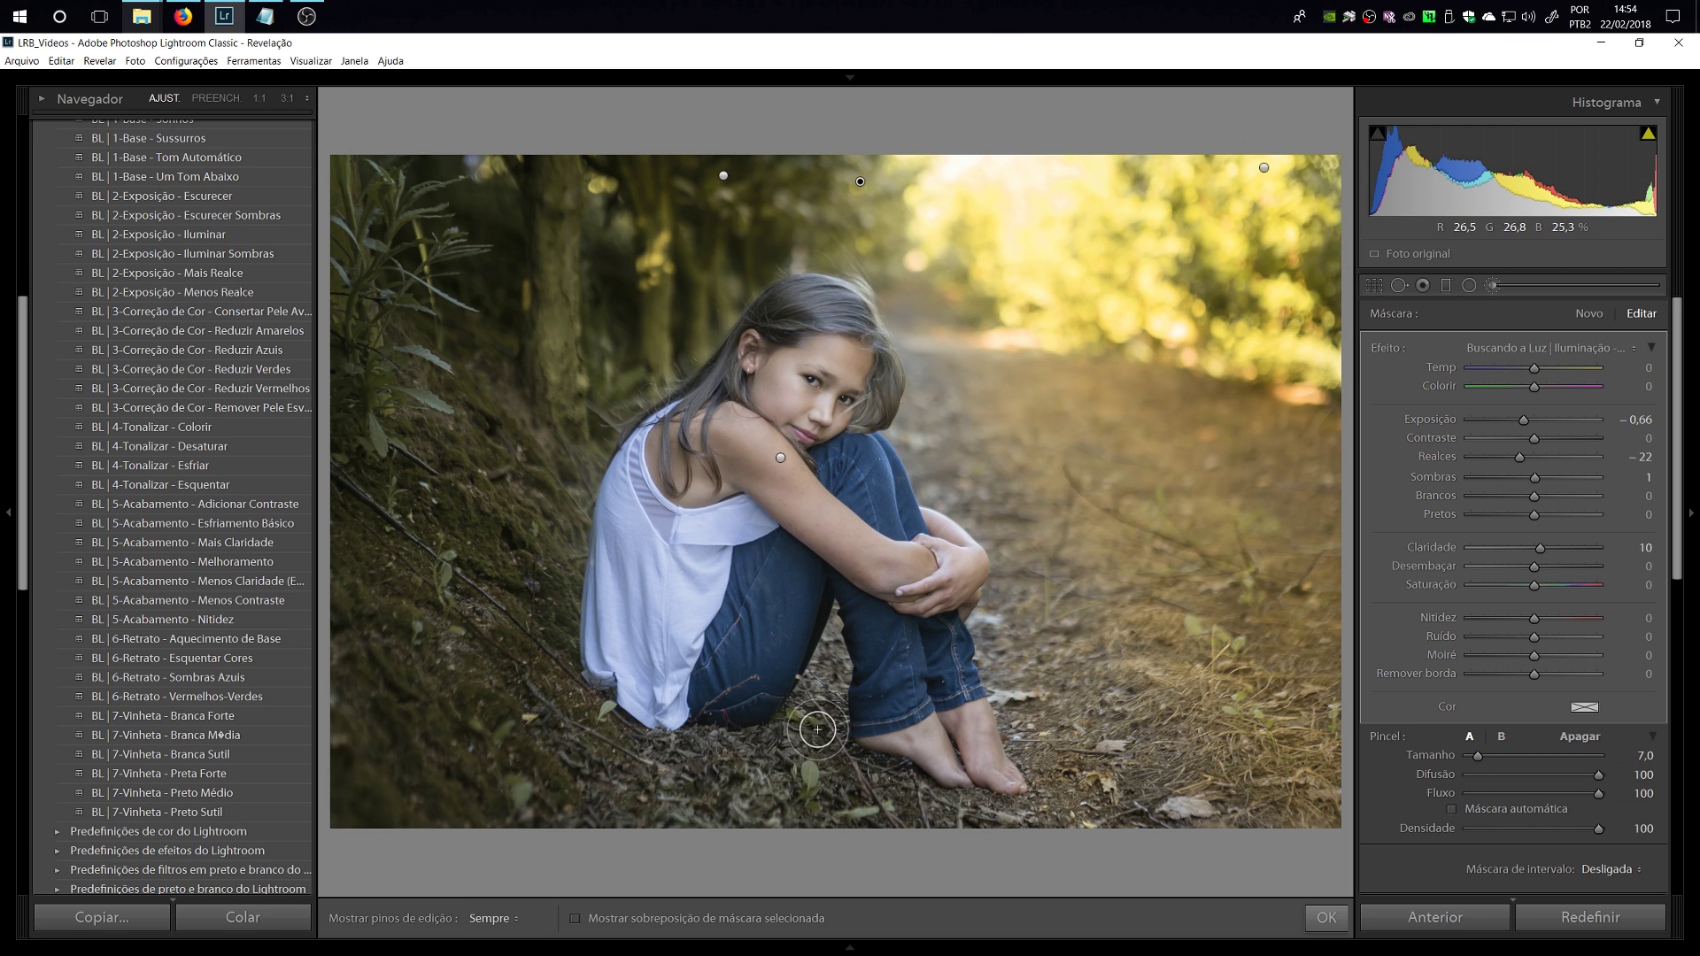
{"action": "mouse_move", "coordinate": [825, 698]}
{"action": "left_mouse_down"}
{"action": "mouse_move", "coordinate": [835, 644]}
{"action": "mouse_move", "coordinate": [828, 678]}
{"action": "left_mouse_up"}
{"action": "scroll", "coordinate": [803, 742], "scroll_direction": "down", "scroll_amount": 1}
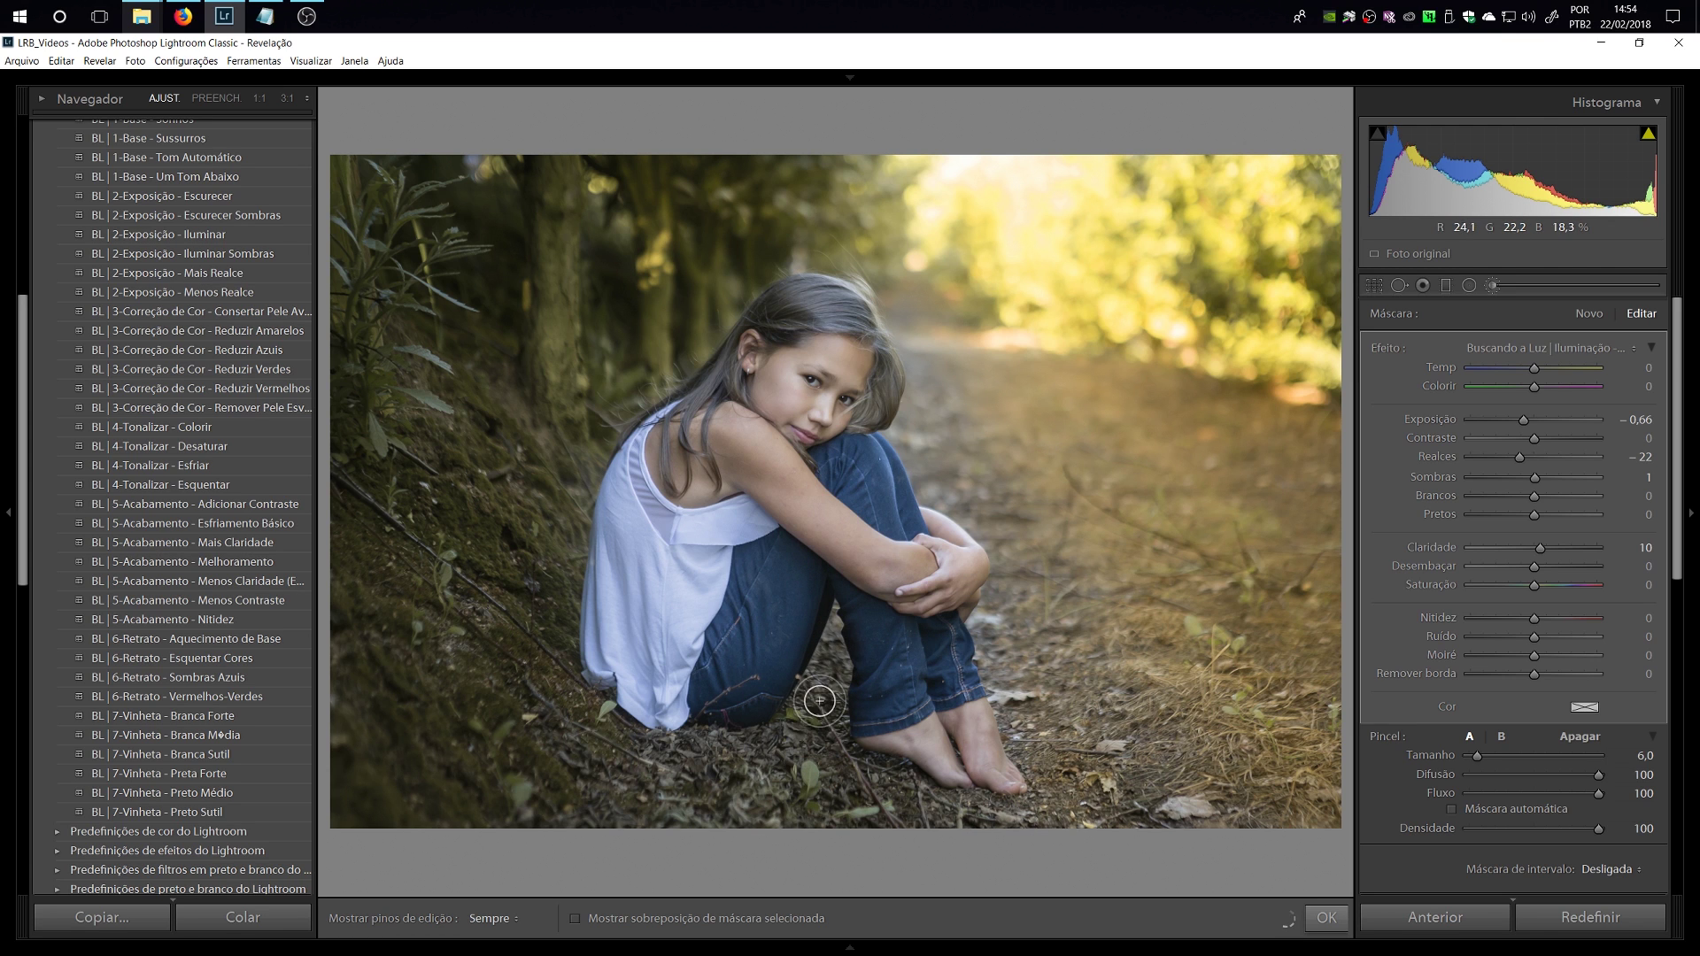
{"action": "scroll", "coordinate": [822, 686], "scroll_direction": "down", "scroll_amount": 2}
{"action": "key", "text": "h"}
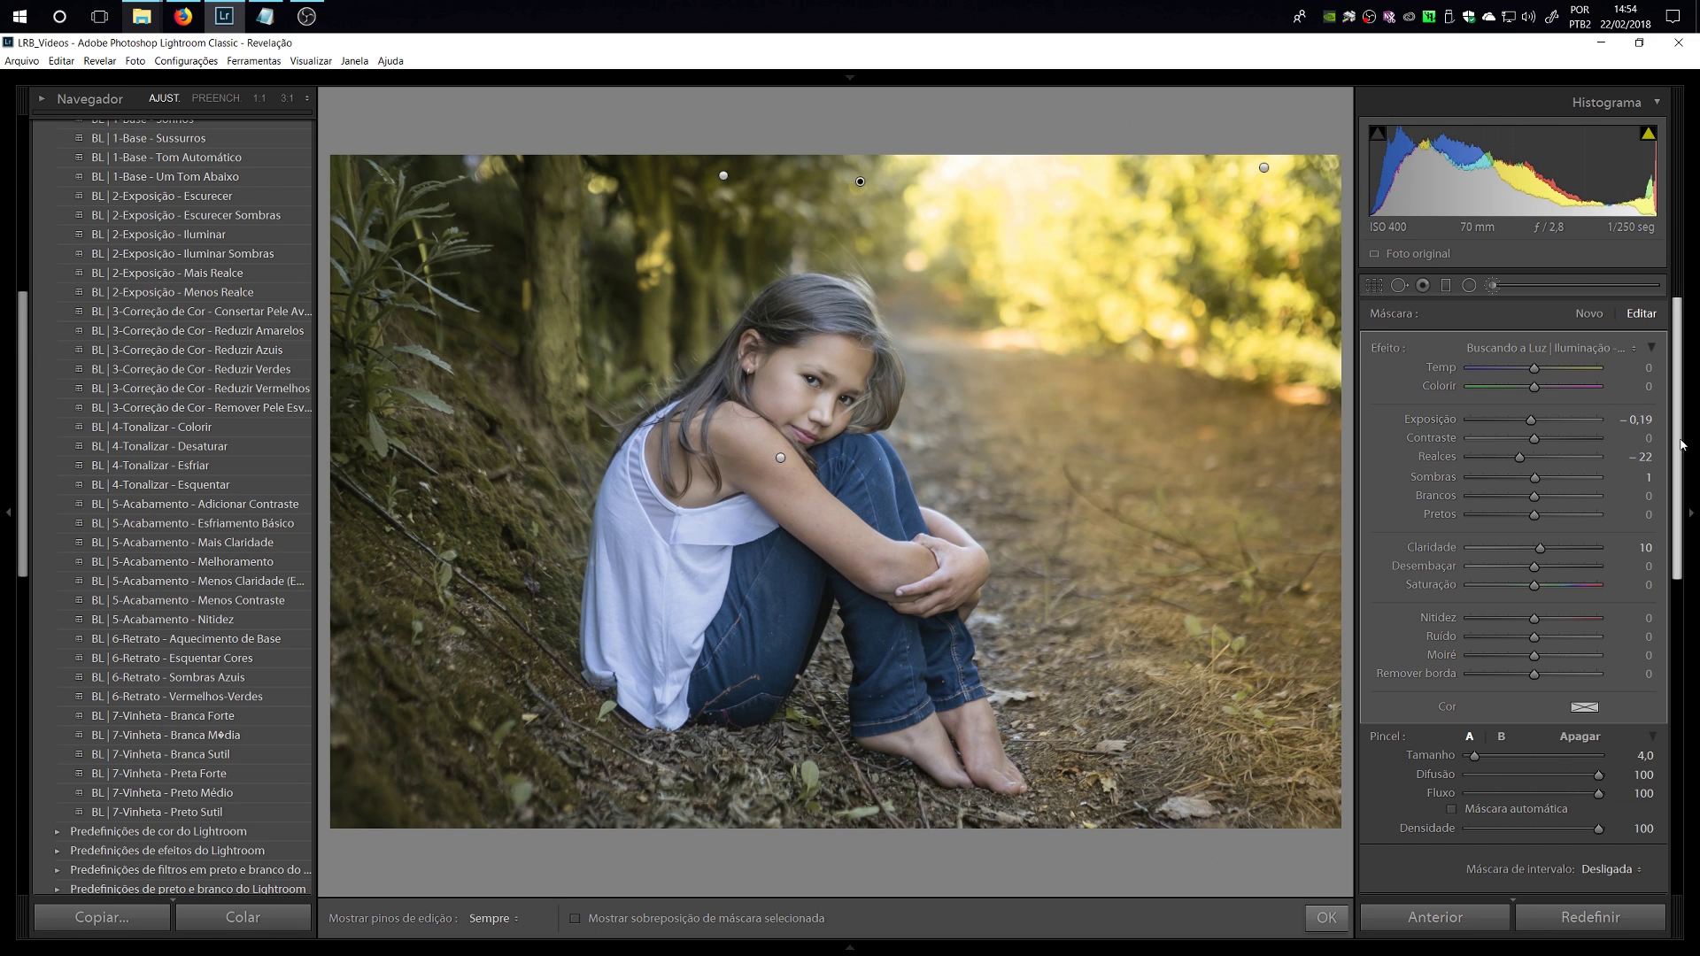
Compare the photo without and with all adjustment brush masks.
{"action": "scroll", "coordinate": [1685, 449], "scroll_direction": "down", "scroll_amount": 1}
{"action": "scroll", "coordinate": [1684, 442], "scroll_direction": "up", "scroll_amount": 1}
{"action": "scroll", "coordinate": [1687, 558], "scroll_direction": "down", "scroll_amount": 3}
{"action": "scroll", "coordinate": [1365, 808], "scroll_direction": "down", "scroll_amount": 1}
{"action": "left_click", "coordinate": [1377, 753]}
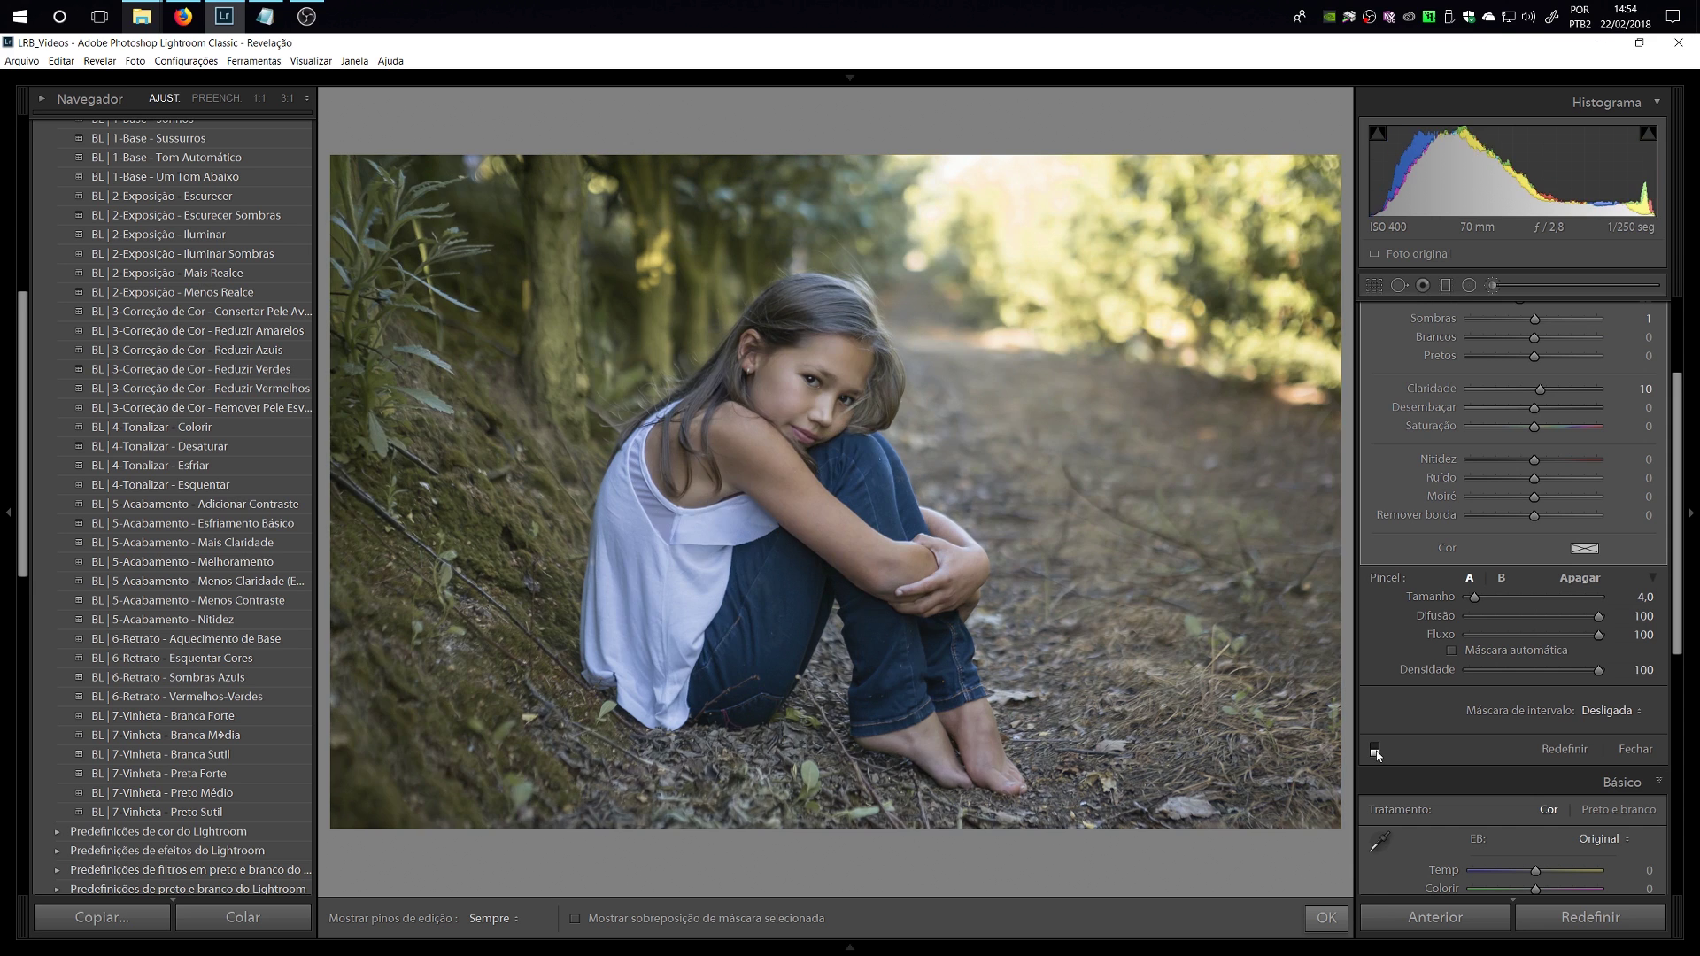
{"action": "left_click", "coordinate": [1377, 753]}
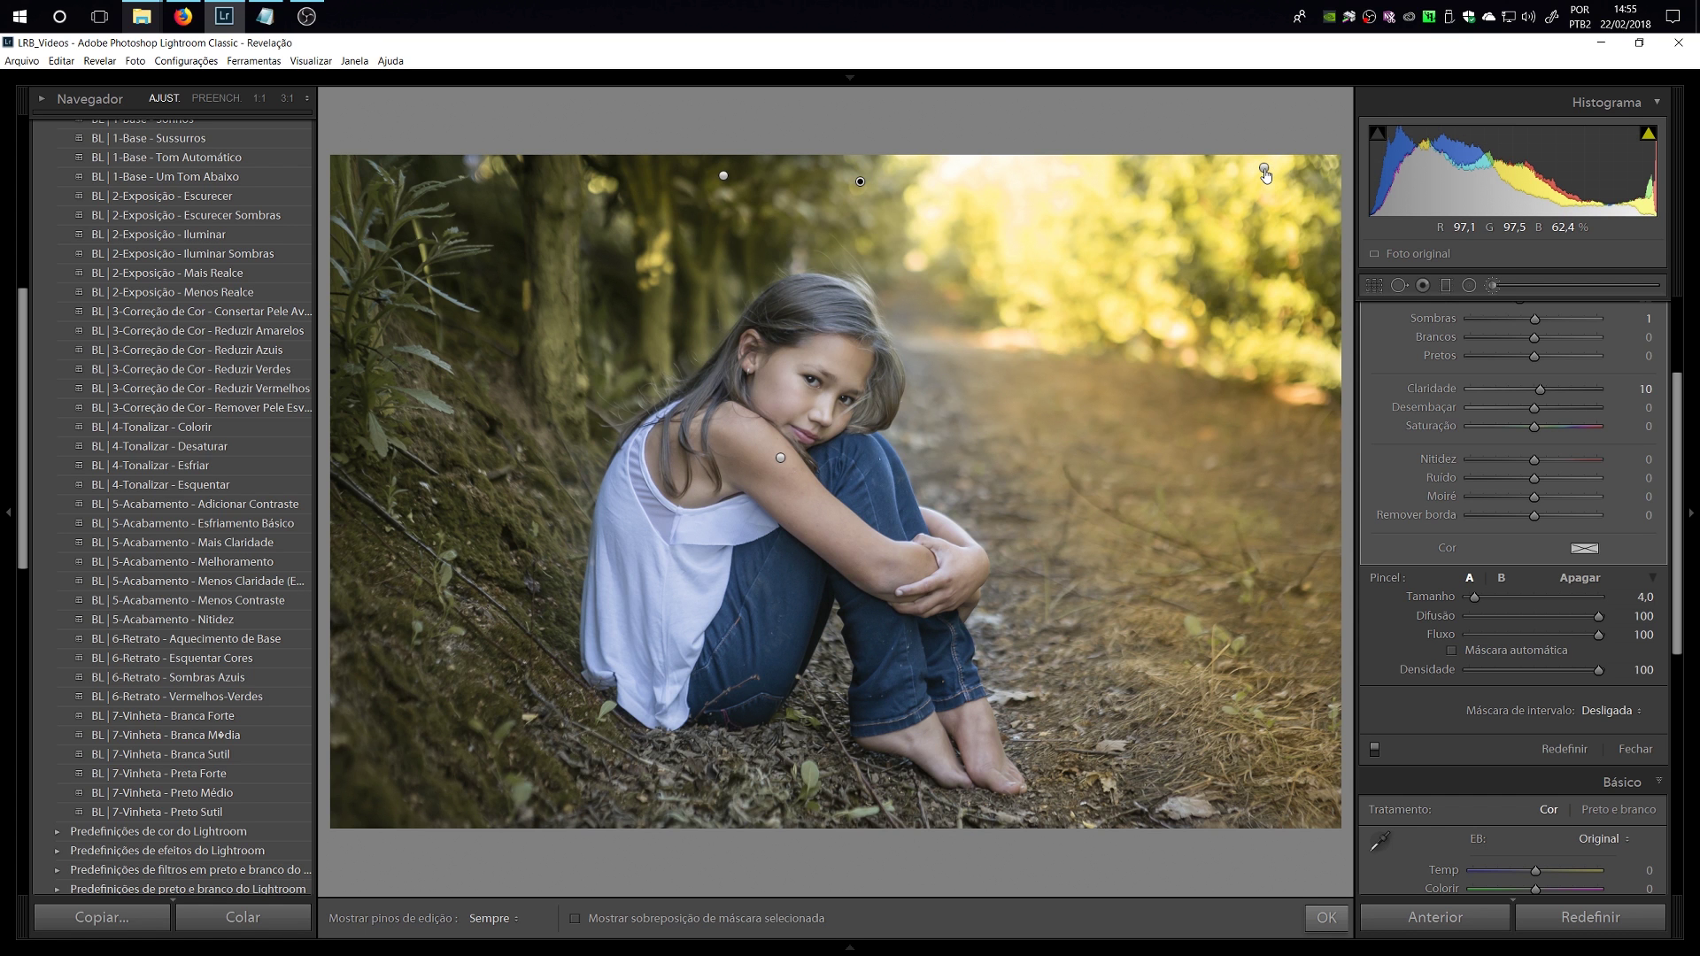
Select the golden sunset mask on the bright foliage and reduce its overall intensity until its exposure is 0,24.
{"action": "mouse_move", "coordinate": [1266, 175]}
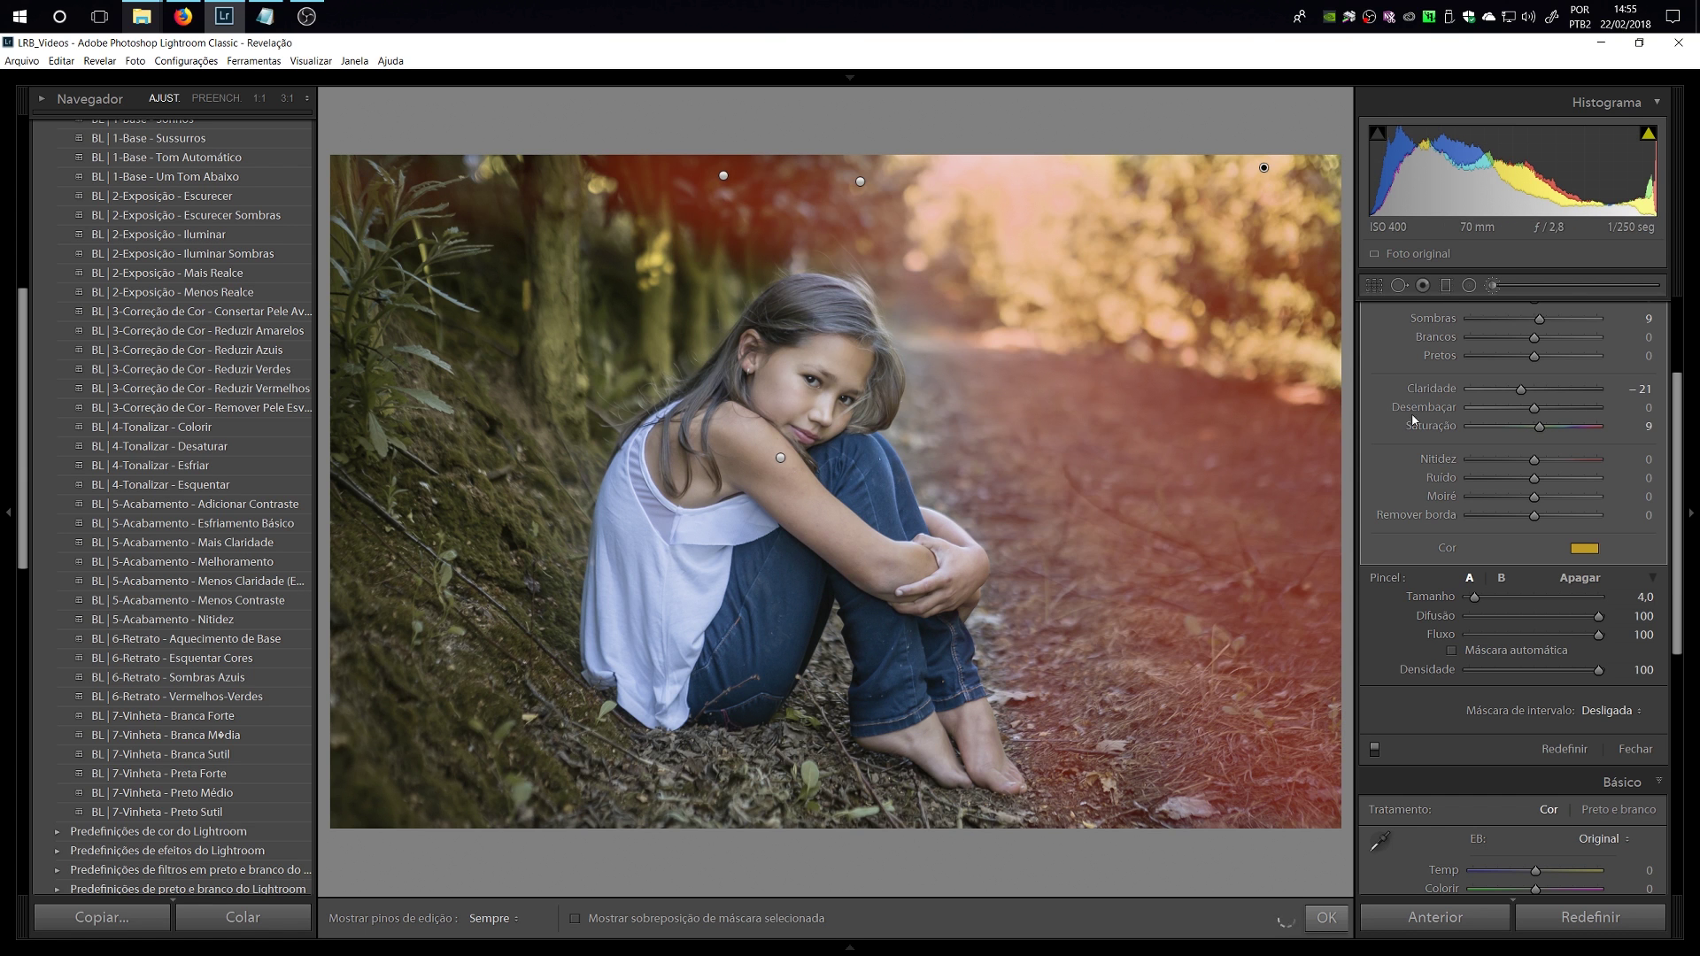
{"action": "left_click", "coordinate": [1685, 482]}
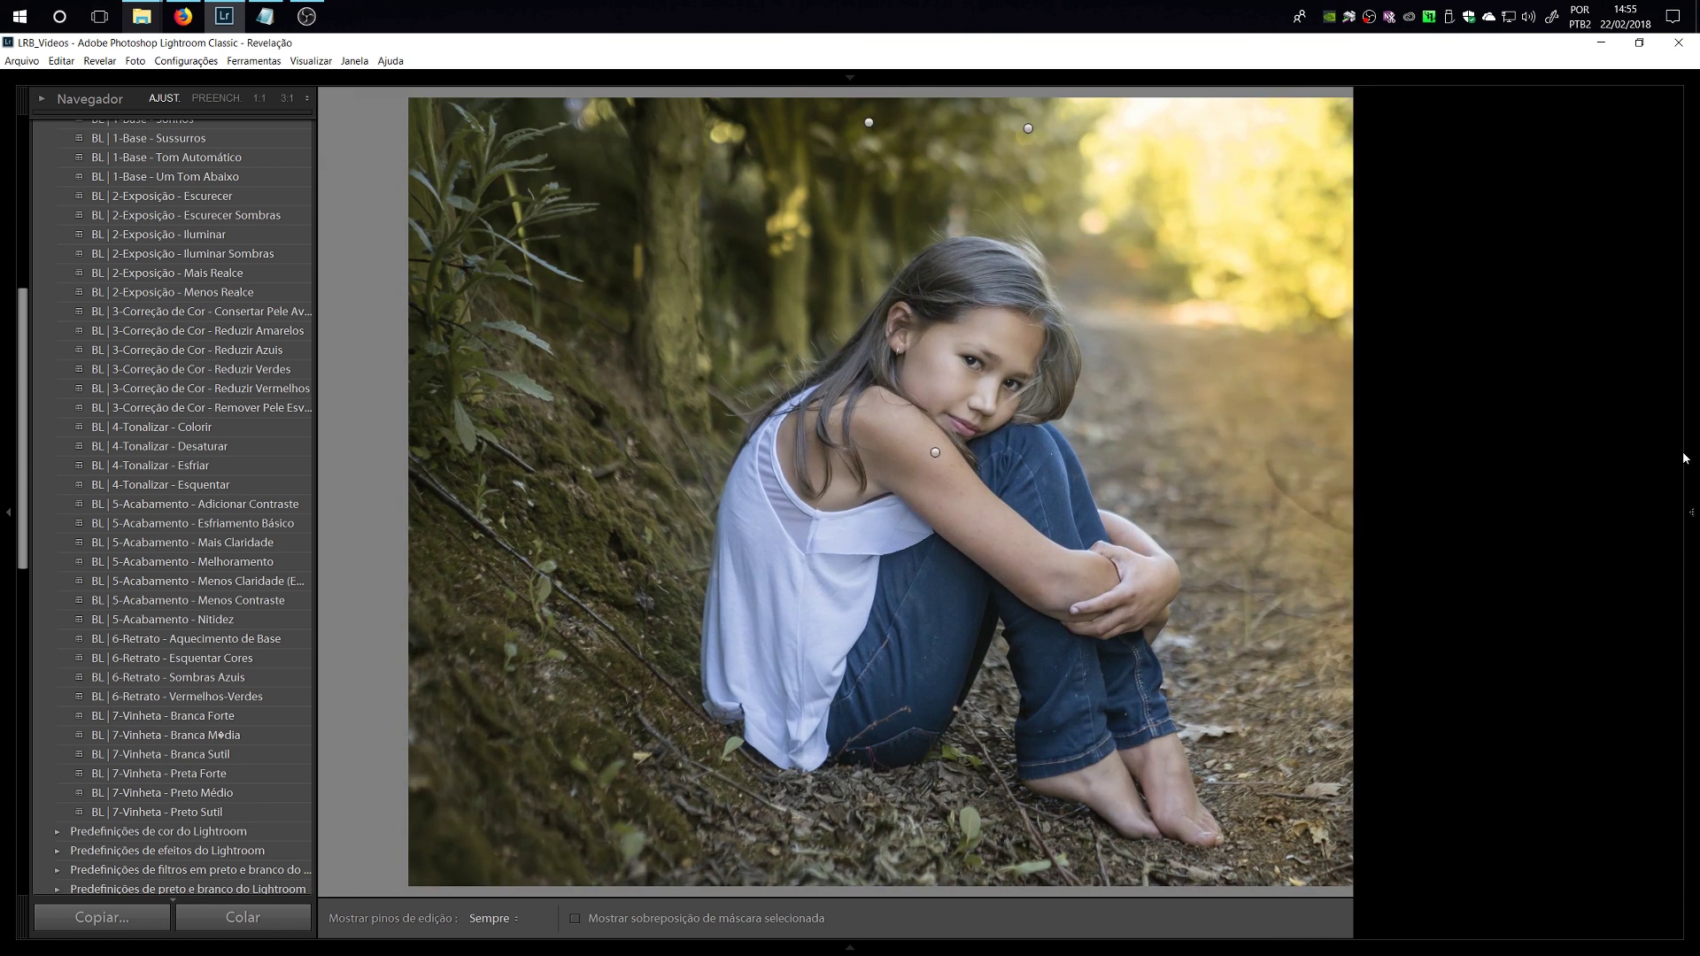
{"action": "left_click", "coordinate": [1687, 462]}
{"action": "scroll", "coordinate": [1670, 574], "scroll_direction": "up", "scroll_amount": 4}
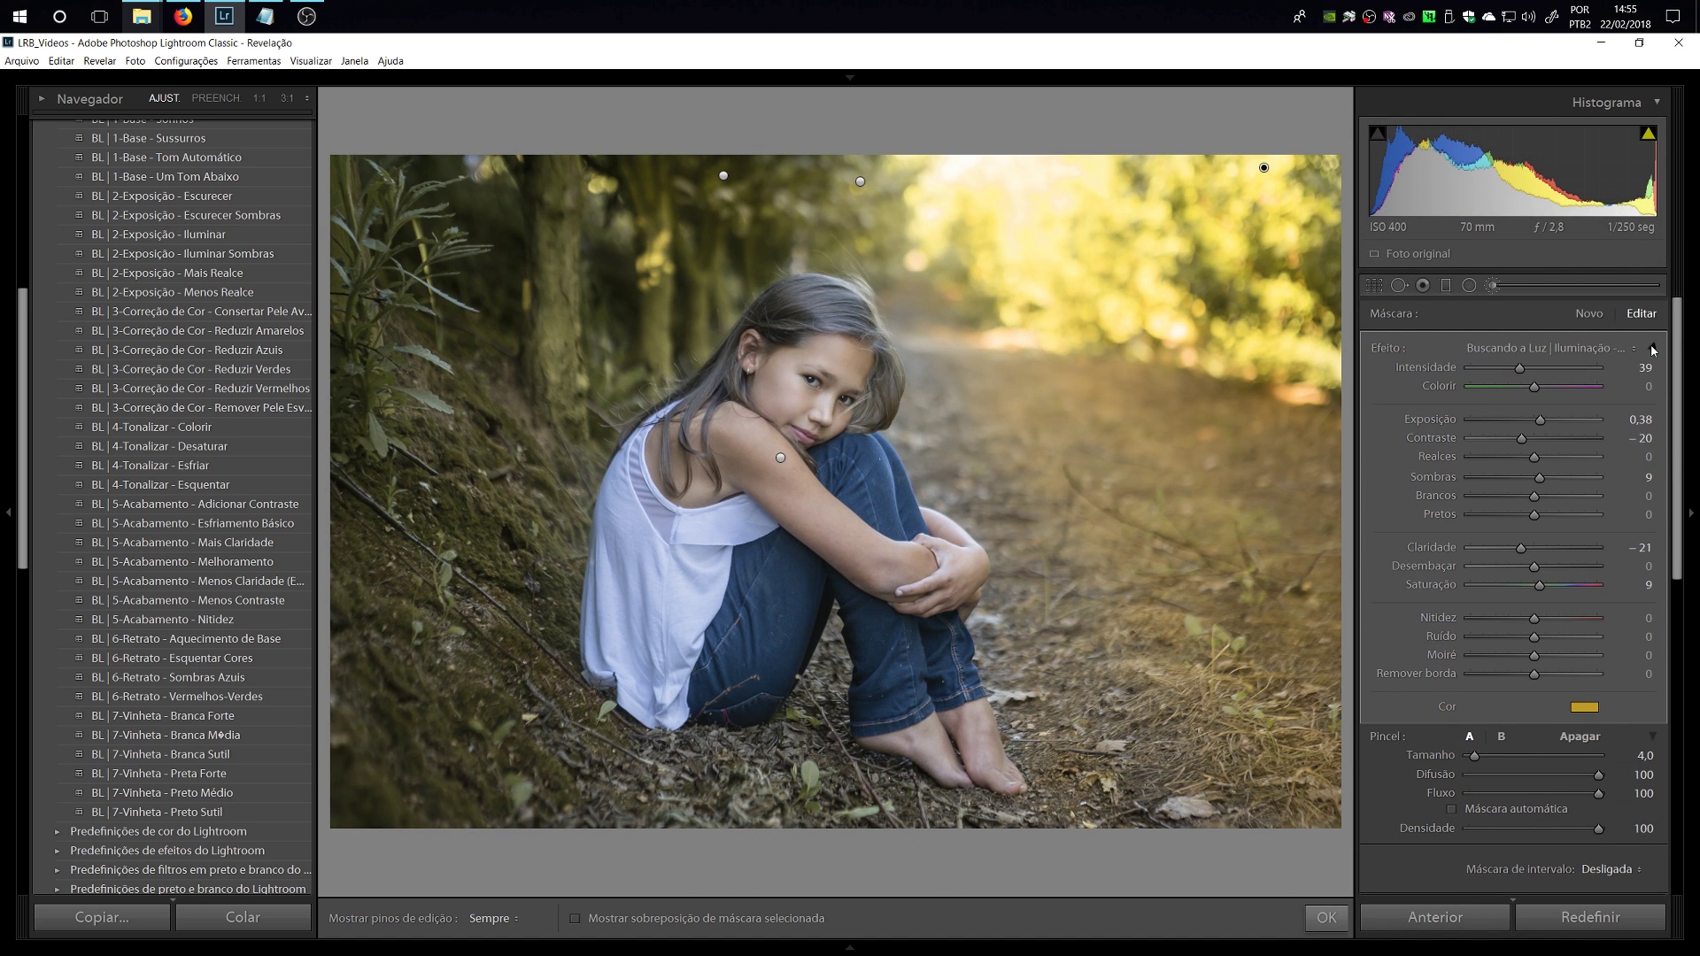
{"action": "left_click", "coordinate": [1653, 349]}
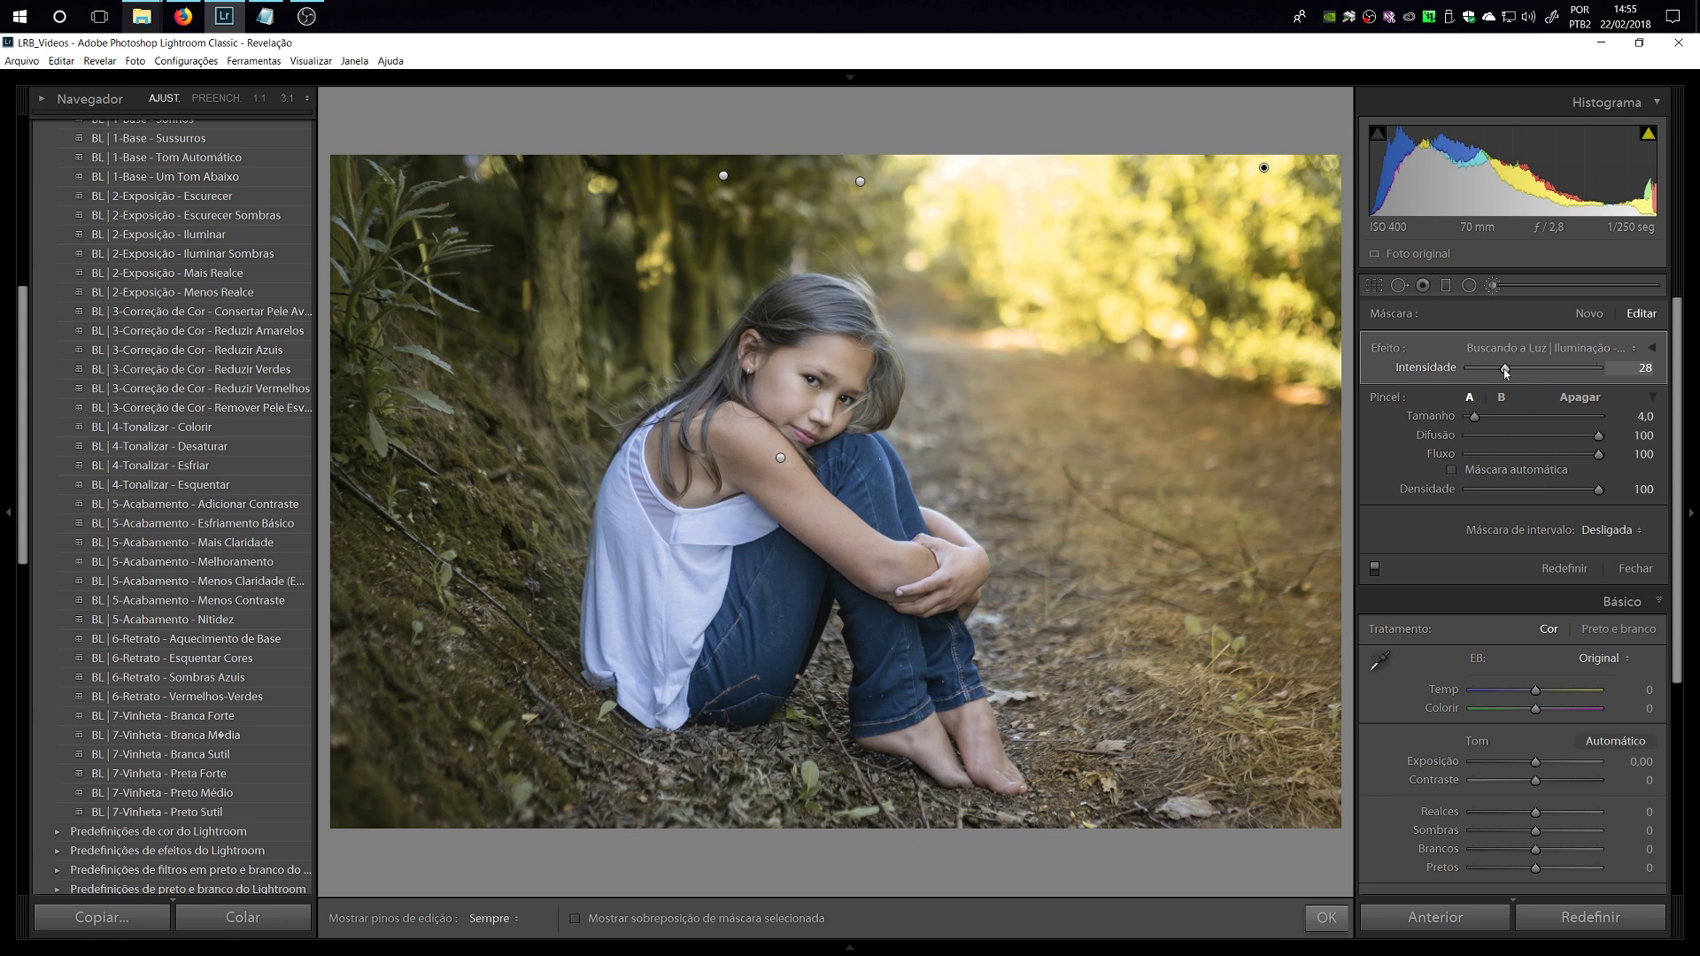
{"action": "left_click", "coordinate": [1653, 349]}
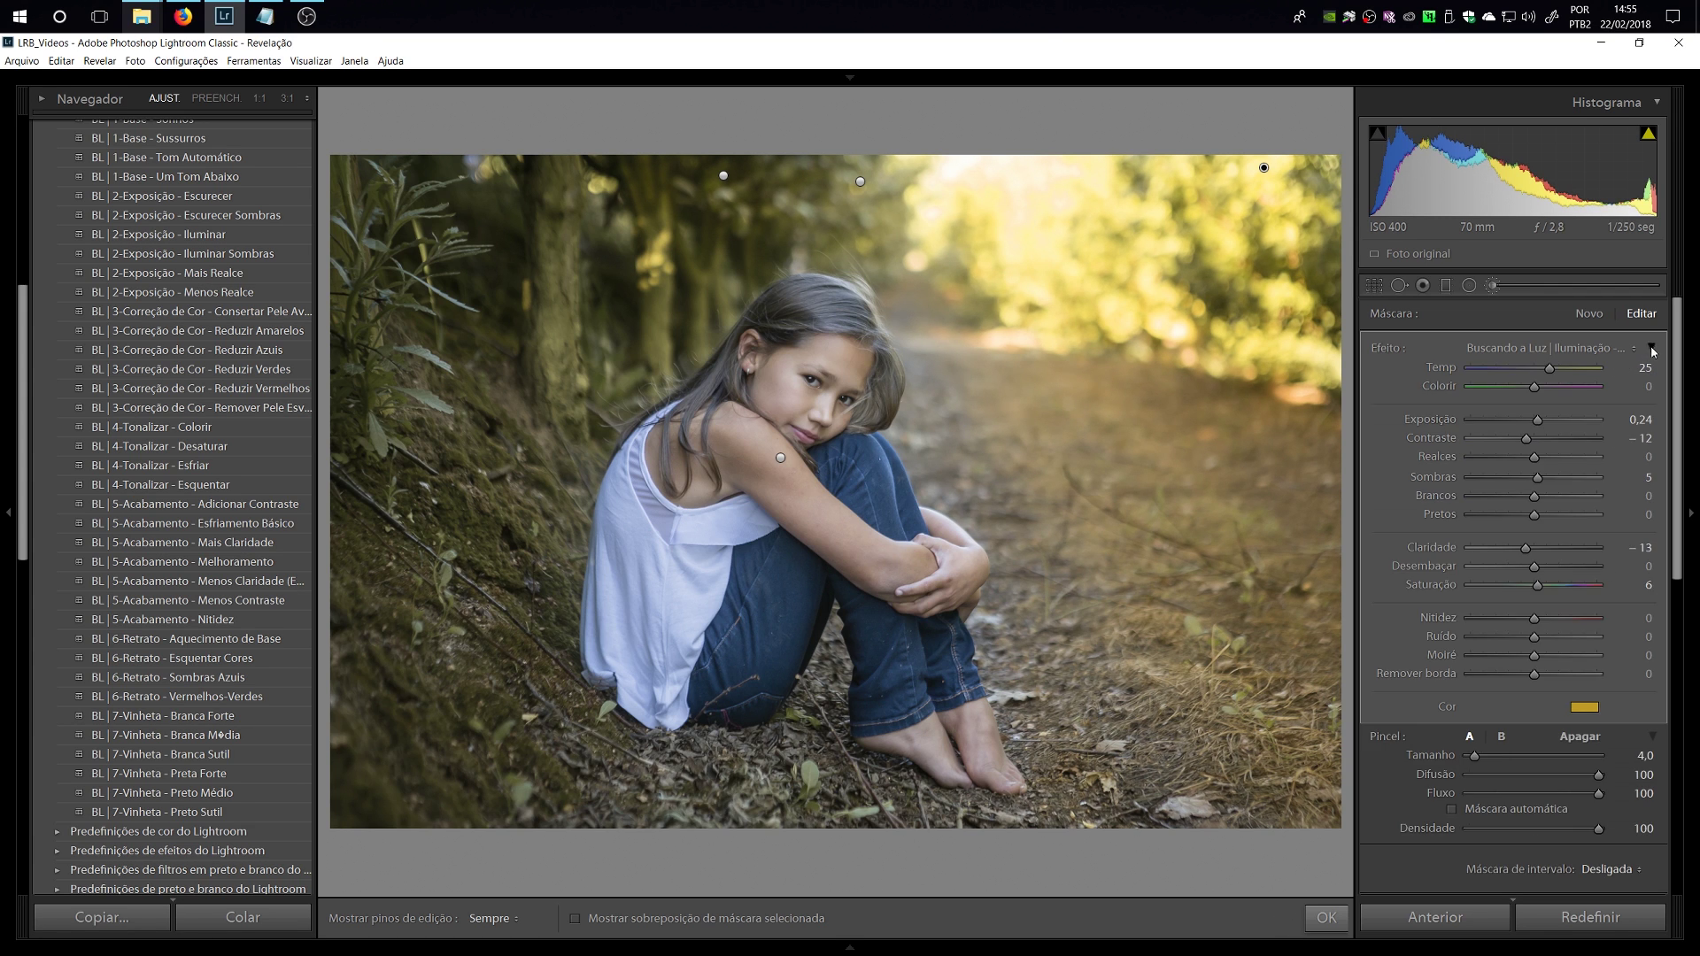
Set the golden sunset mask's color to hue 46 and saturation 54%, and apply the BL | 4-Tonalizar - Esquentar preset to the photo.
{"action": "left_click", "coordinate": [1585, 709]}
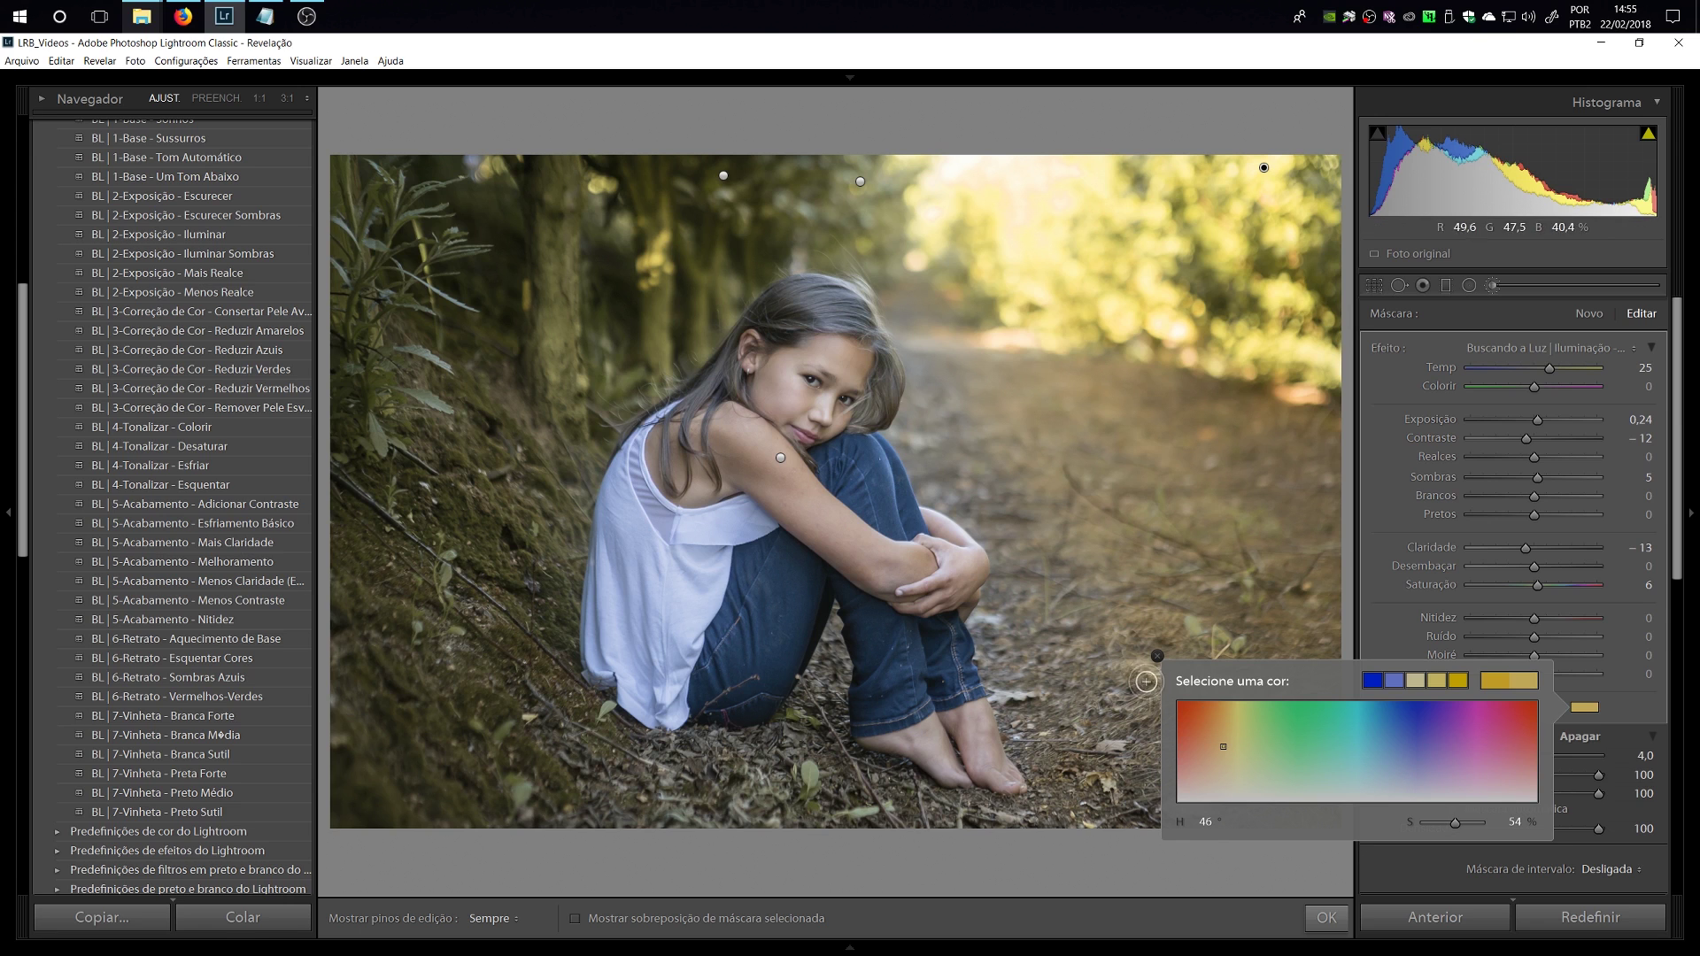
{"action": "left_click", "coordinate": [1158, 656]}
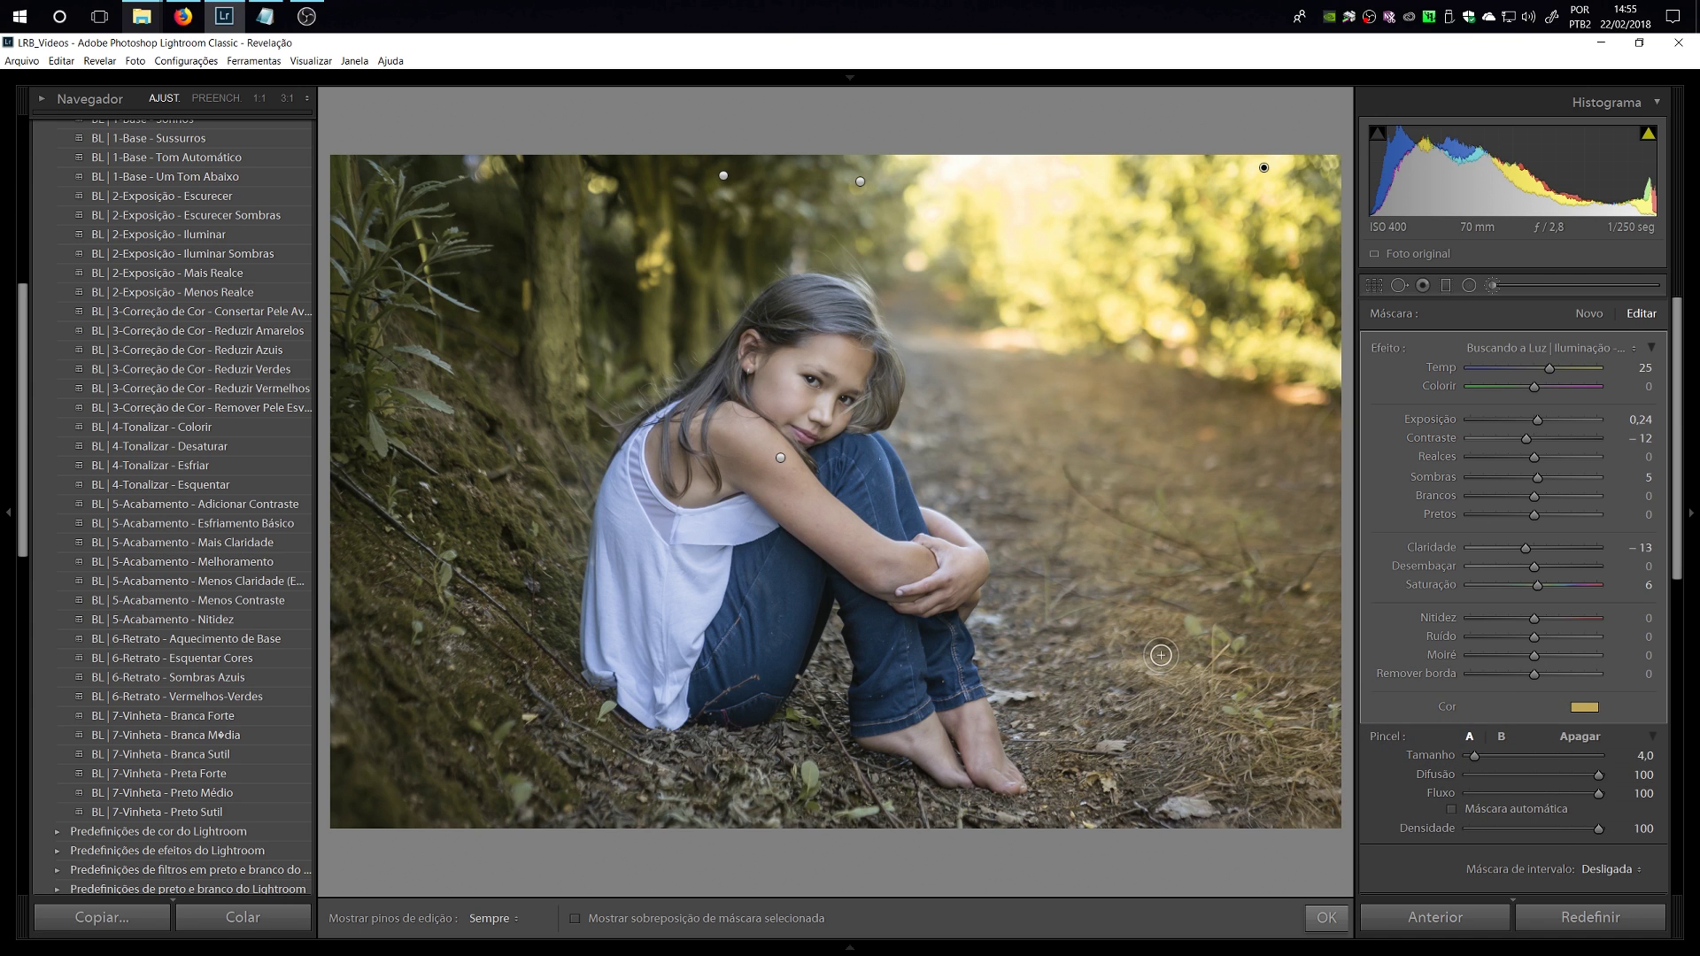
{"action": "left_click", "coordinate": [1583, 287]}
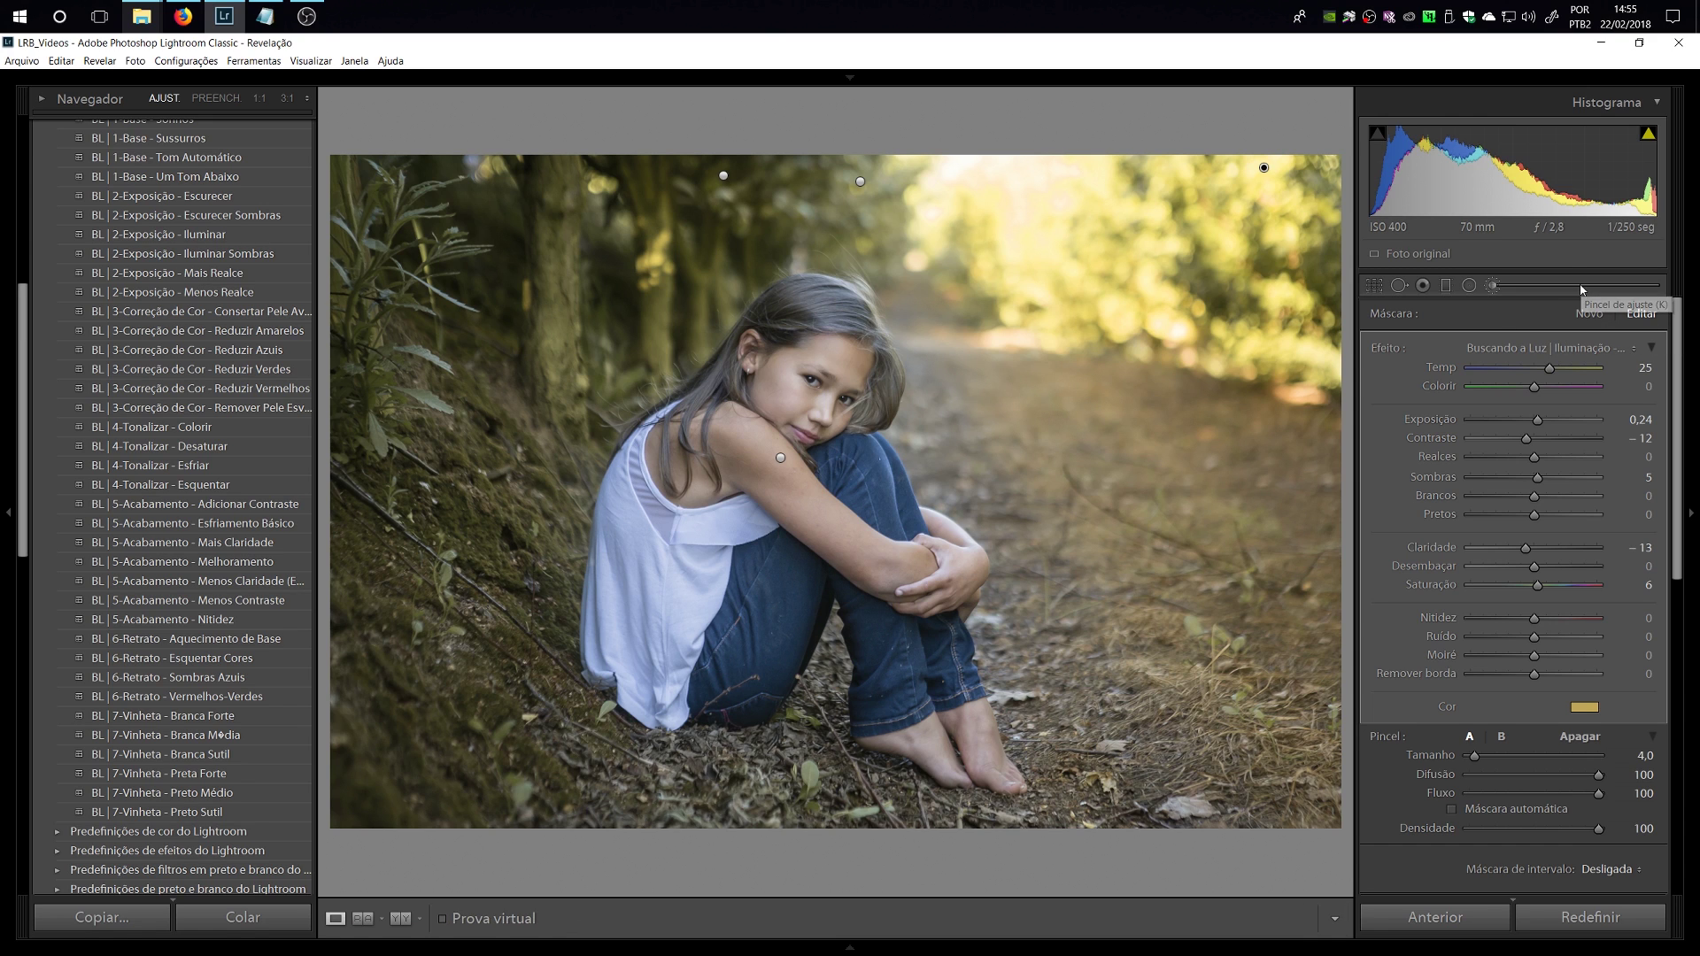
{"action": "left_click", "coordinate": [160, 486]}
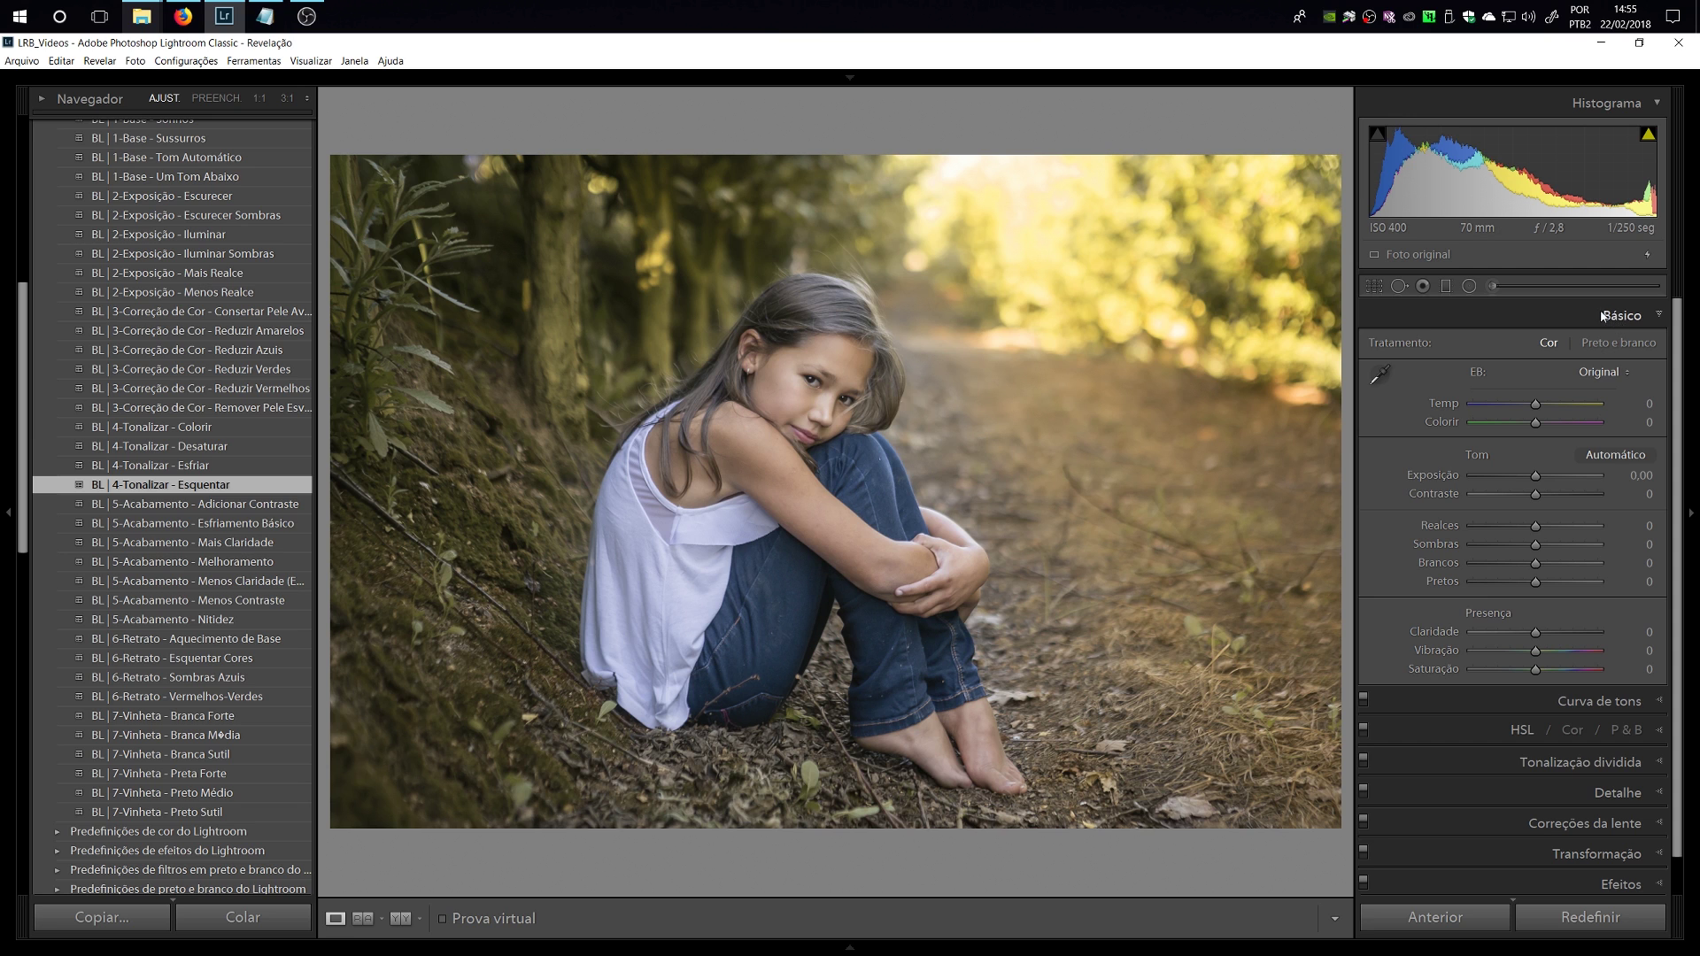
Start a new brush mask with the Buscando a Luz | Iluminação - Clarear preset, size 9 and flow 23.
{"action": "key", "text": "k"}
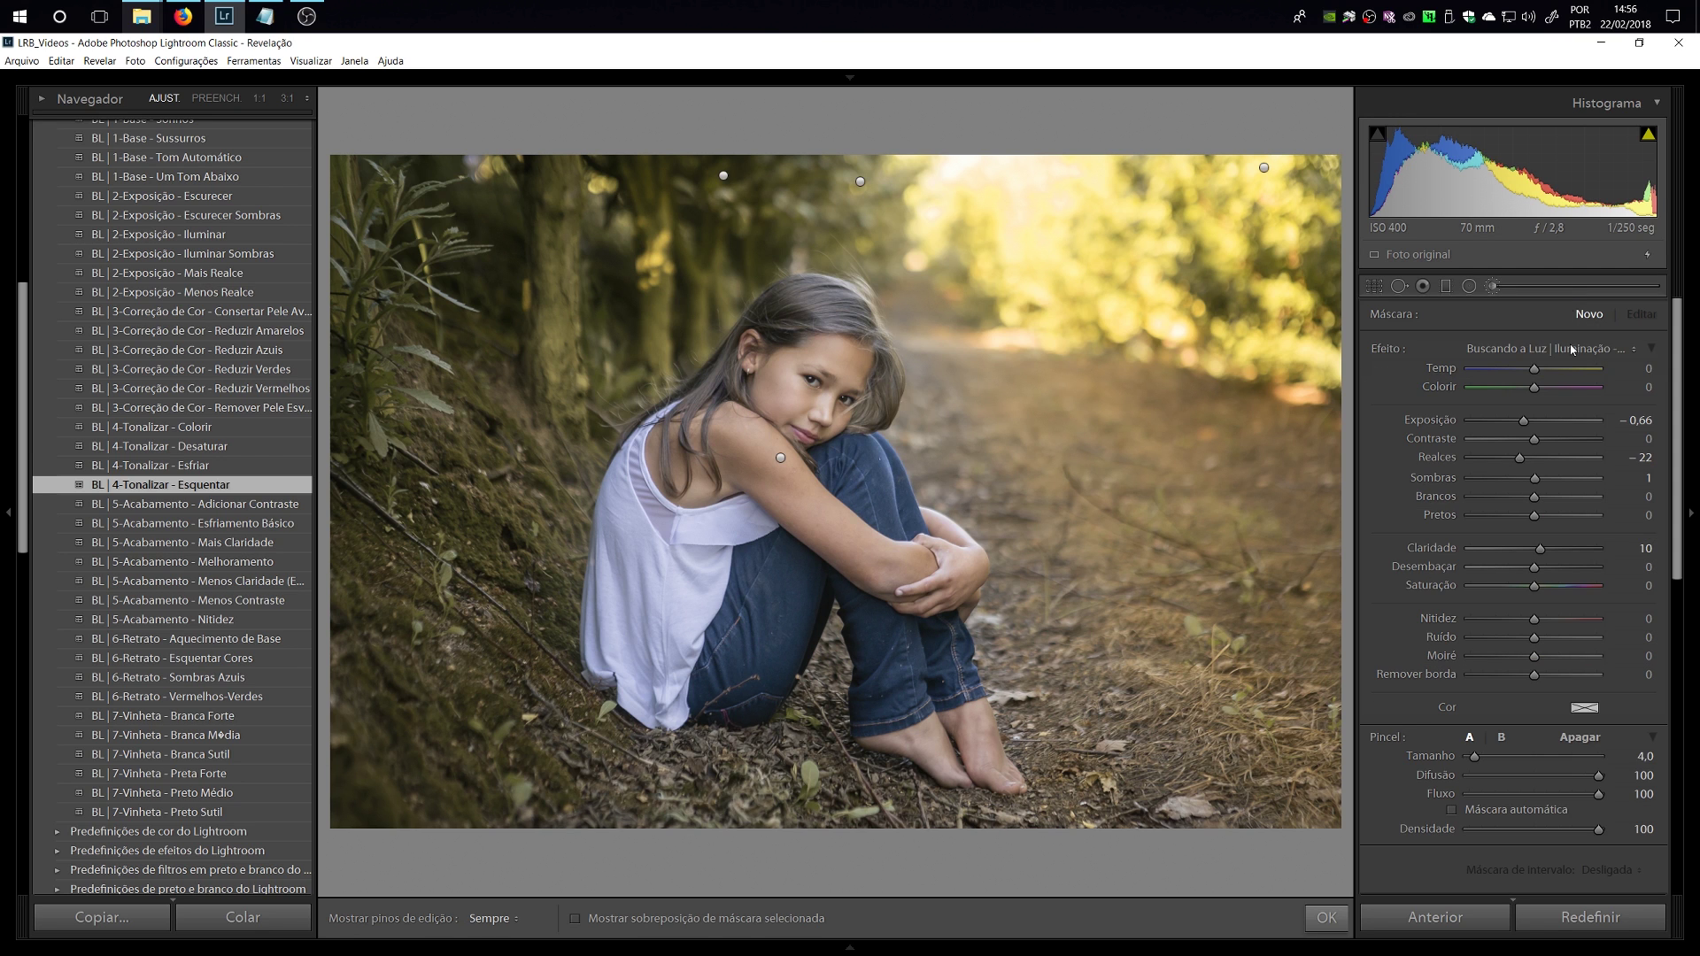
{"action": "left_click", "coordinate": [1583, 348]}
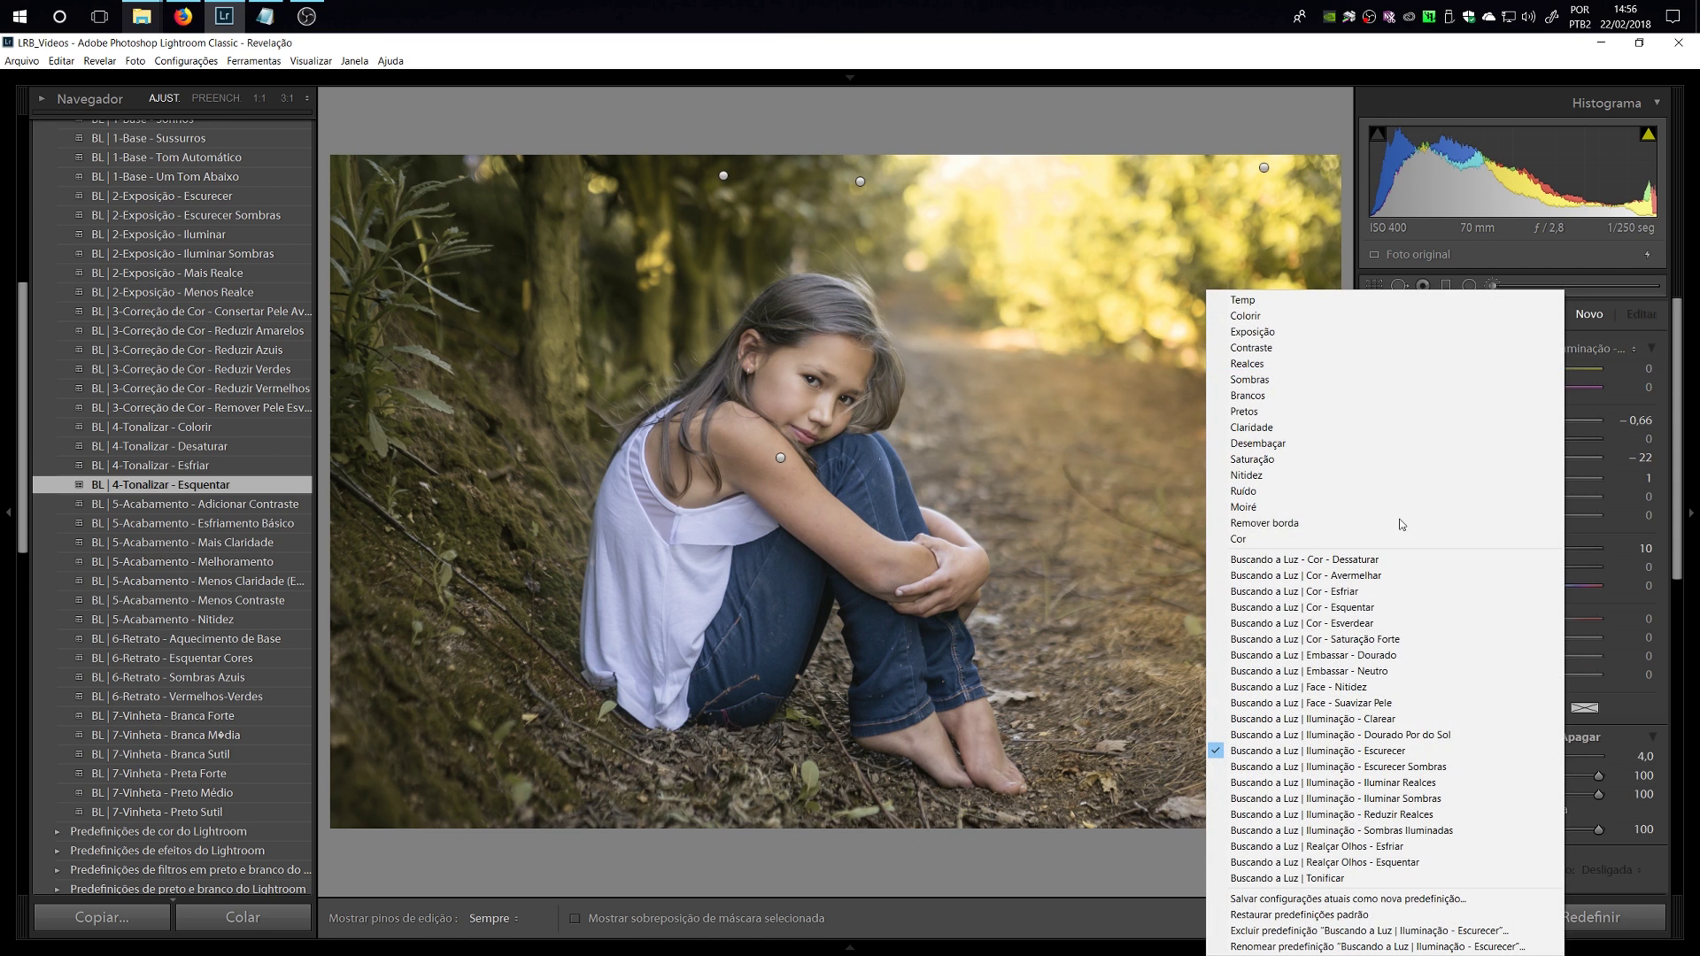
{"action": "left_click", "coordinate": [1382, 719]}
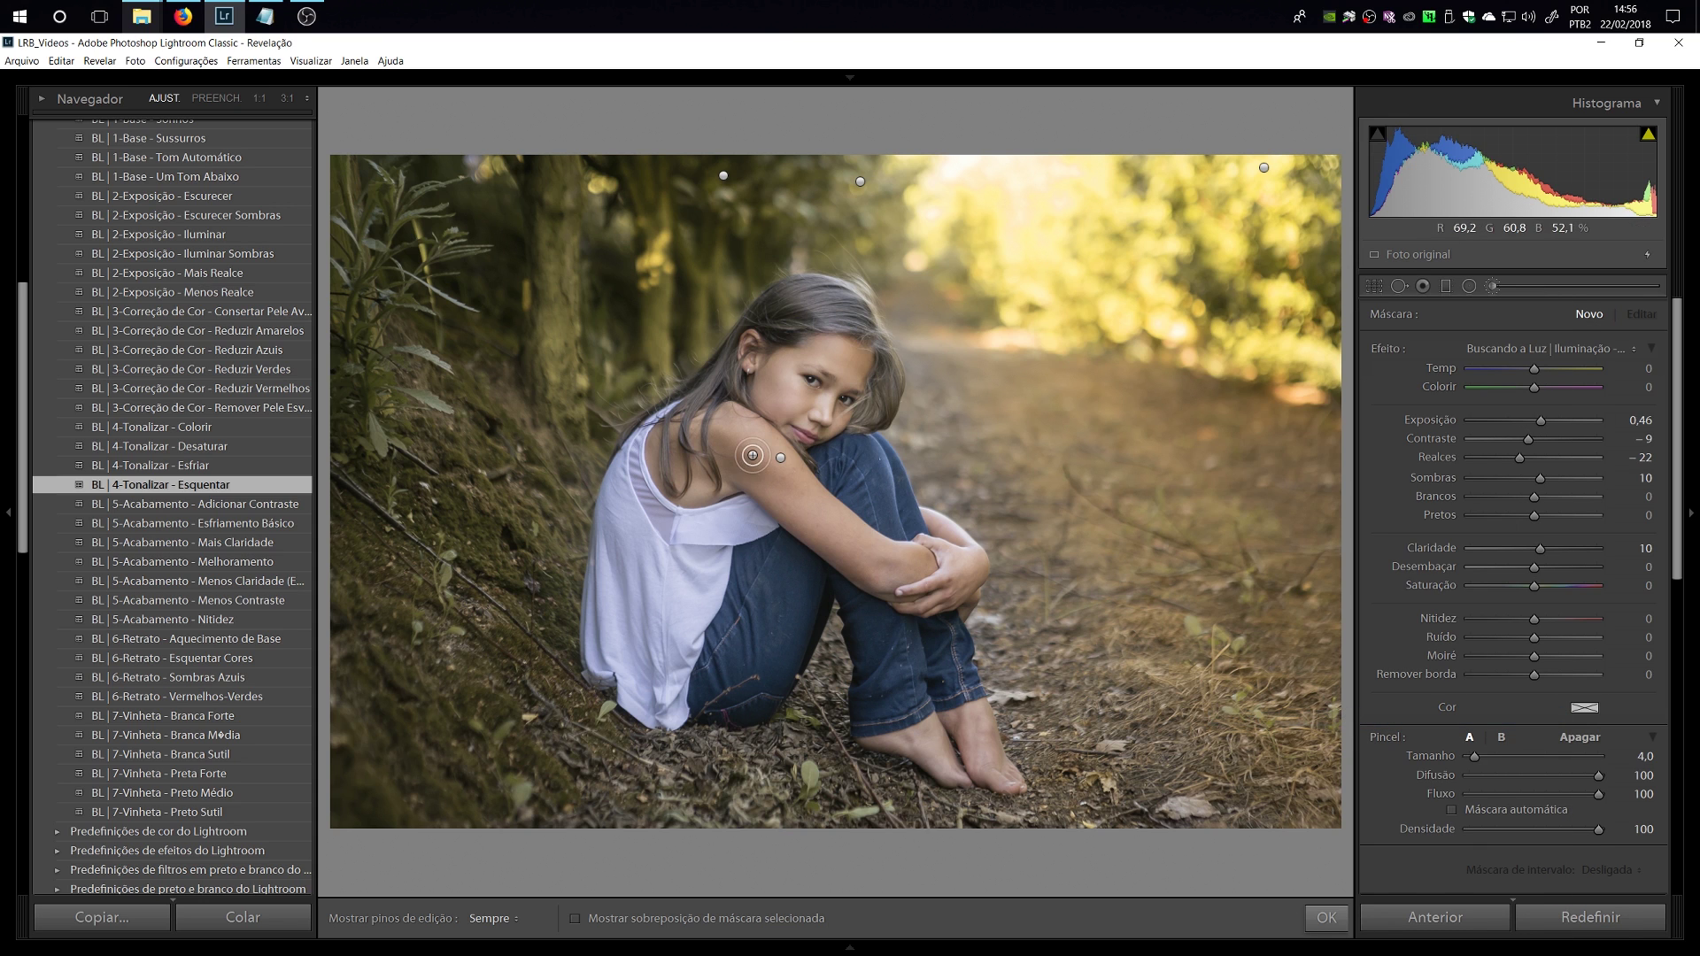
{"action": "scroll", "coordinate": [753, 313], "scroll_direction": "up", "scroll_amount": 4}
{"action": "scroll", "coordinate": [832, 371], "scroll_direction": "up", "scroll_amount": 1}
{"action": "left_click", "coordinate": [1498, 794]}
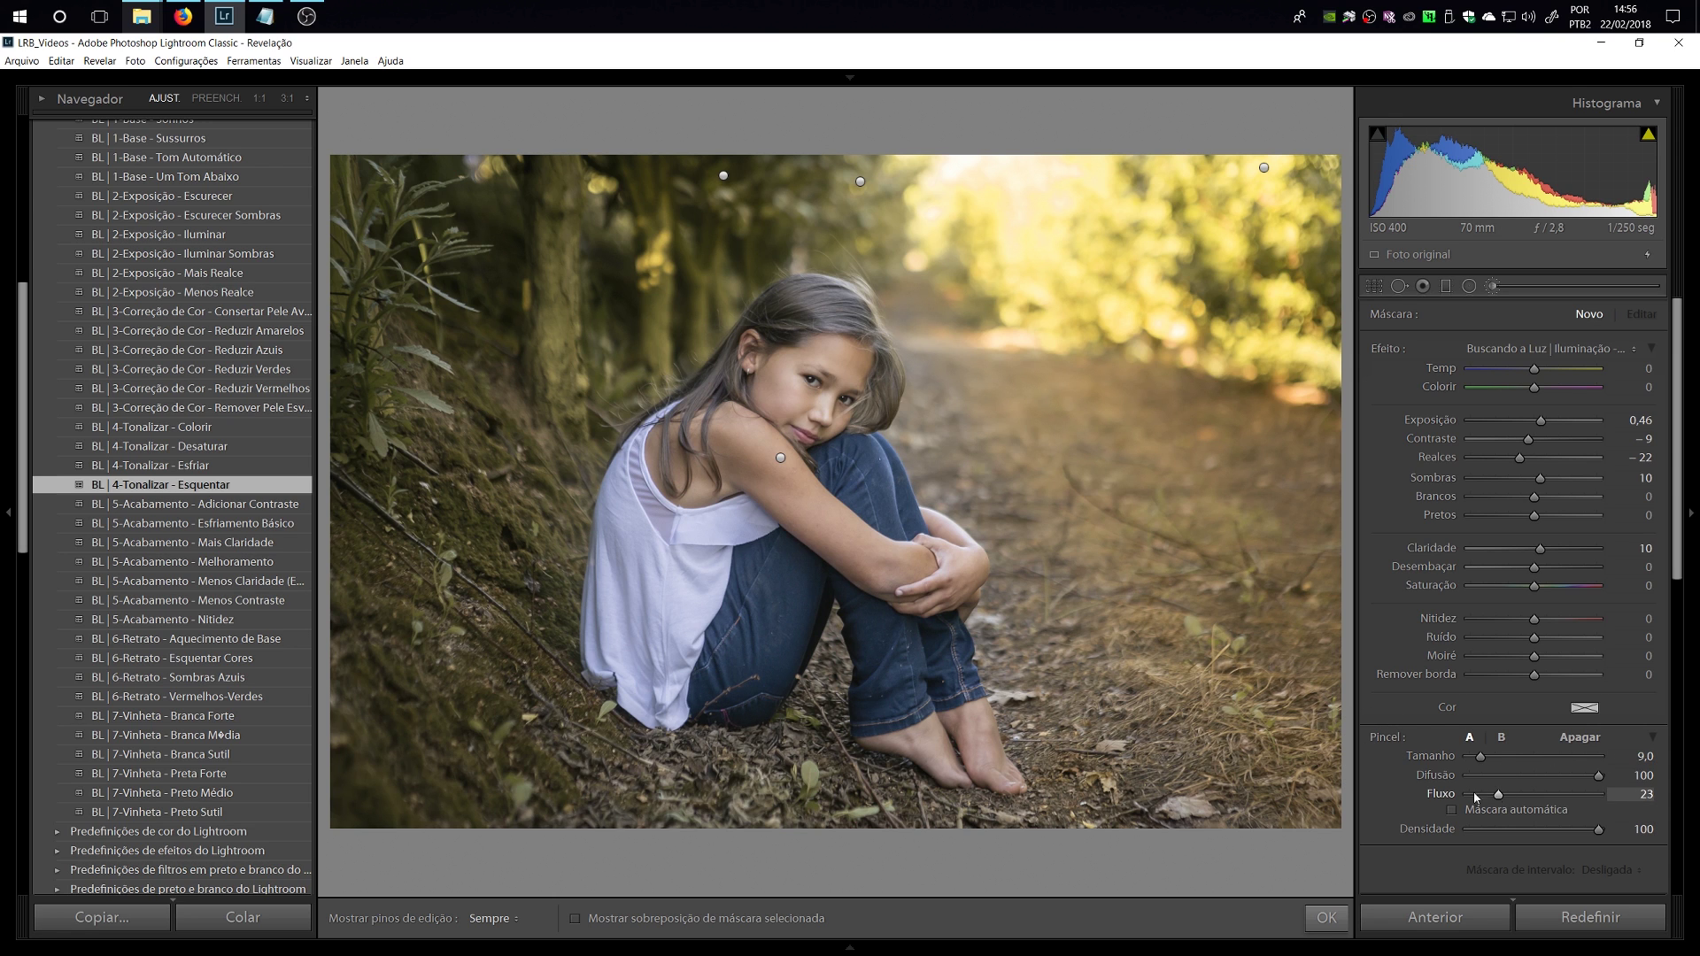
Paint the Clarear brush over the girl's face and finish the brush adjustments.
{"action": "key", "text": "h"}
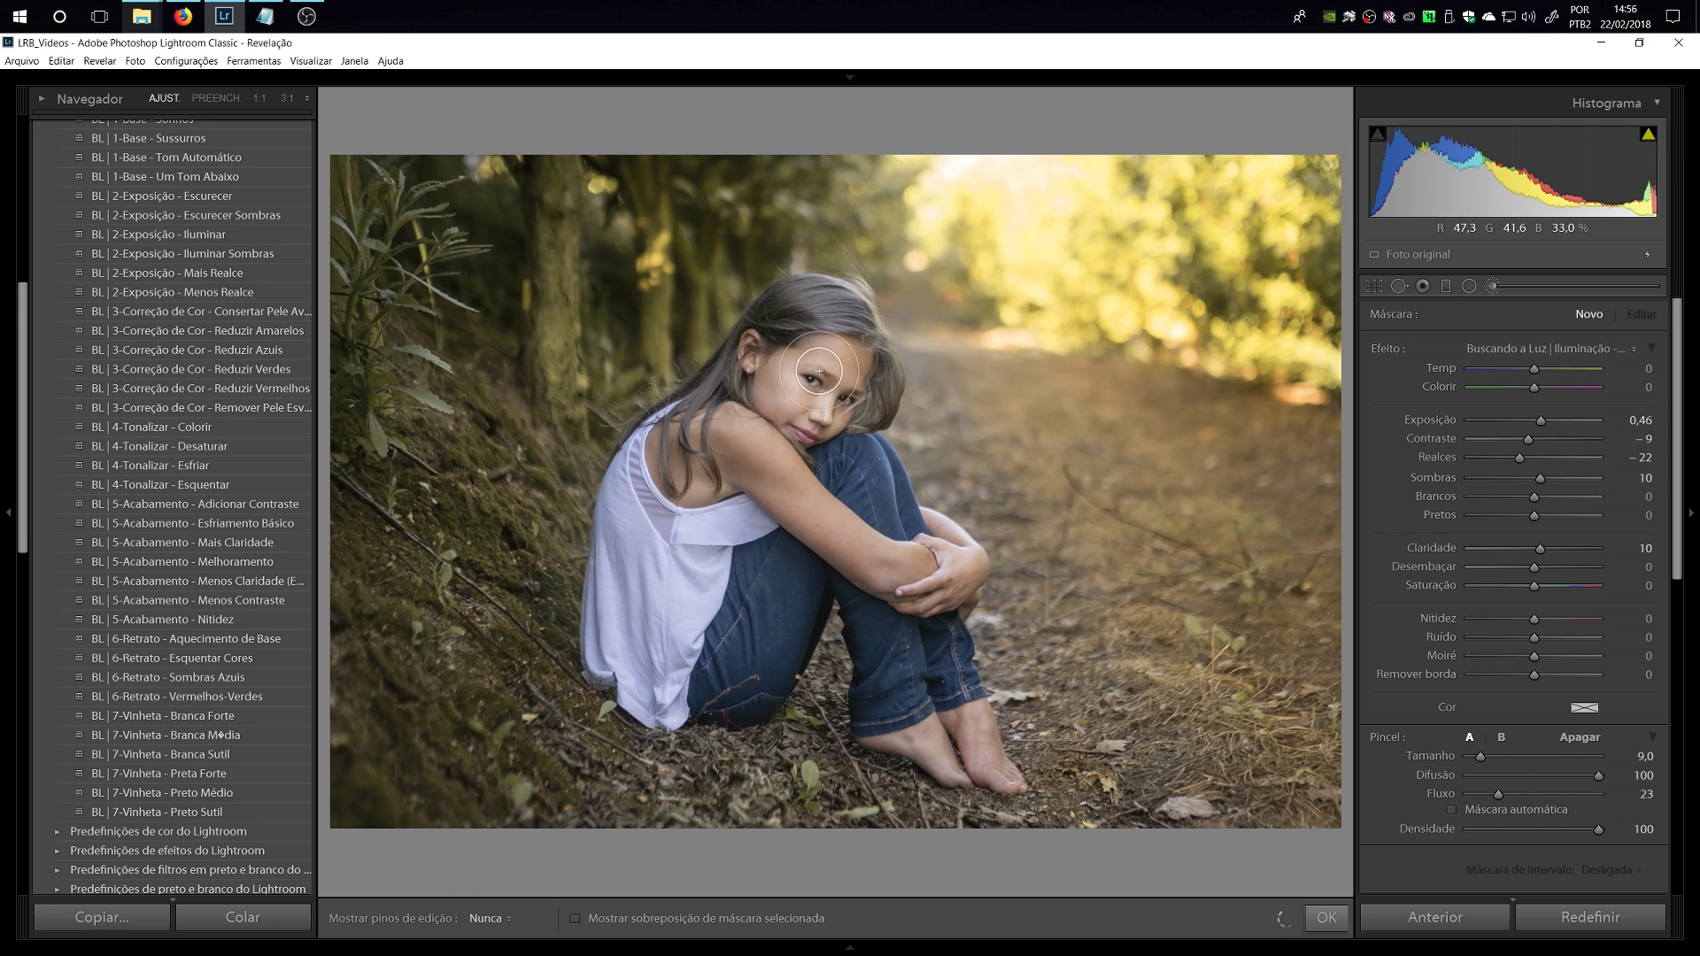
{"action": "left_click", "coordinate": [854, 375]}
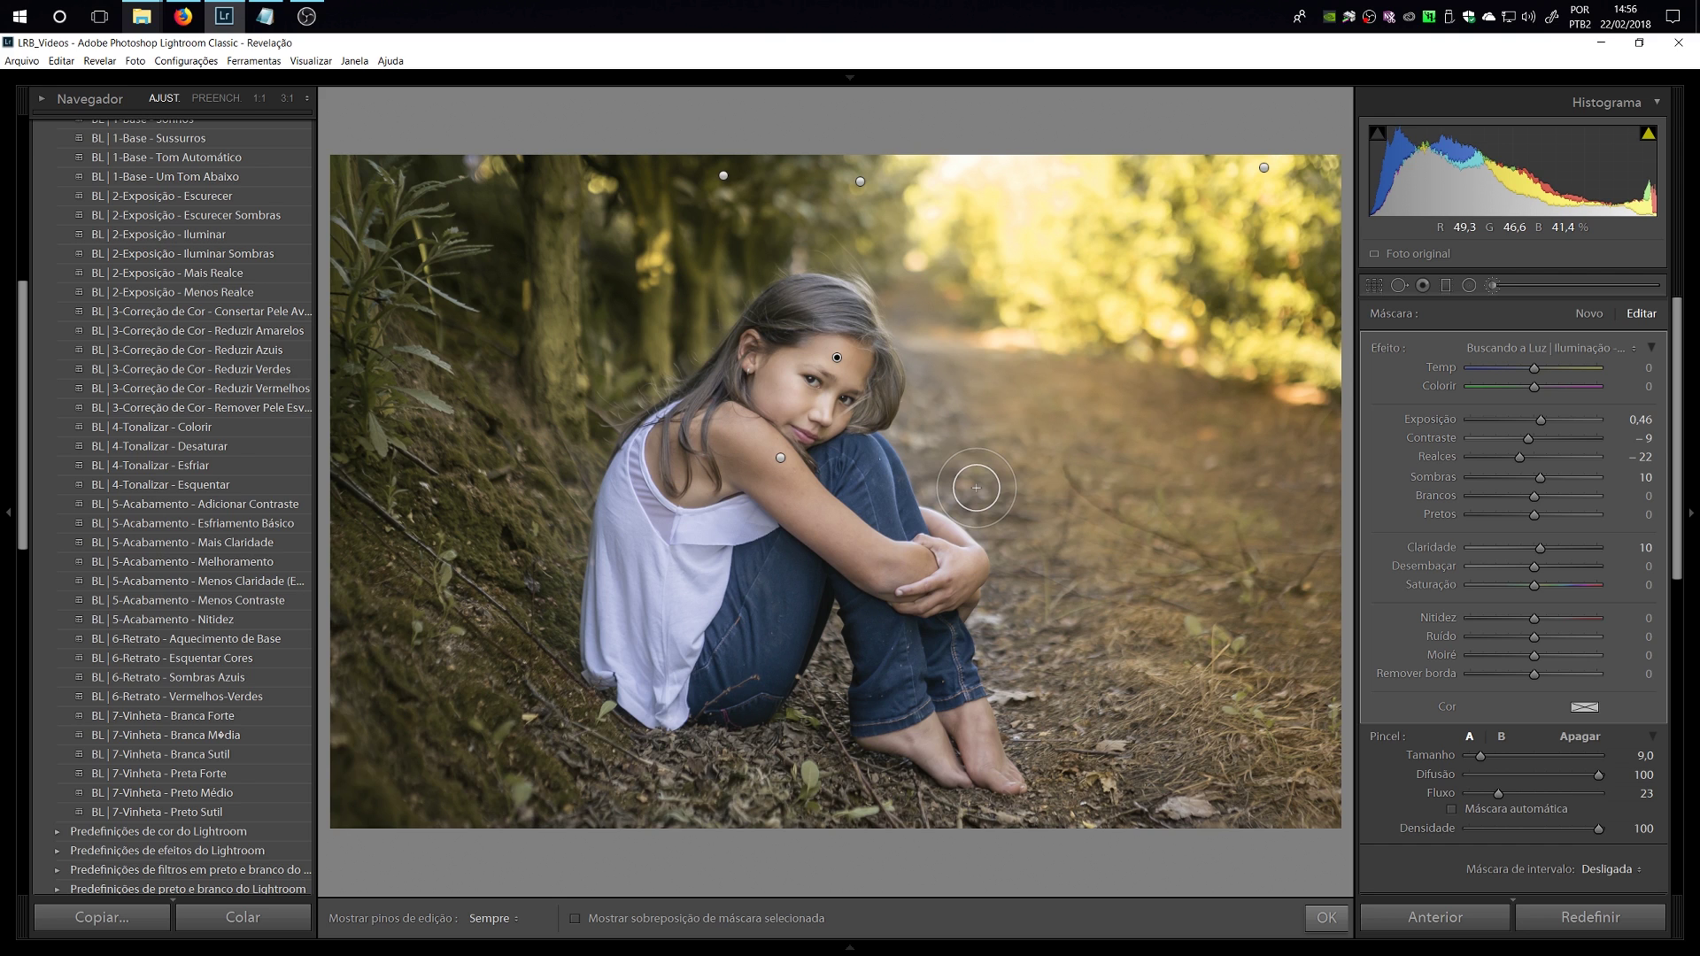
{"action": "left_click", "coordinate": [1492, 287]}
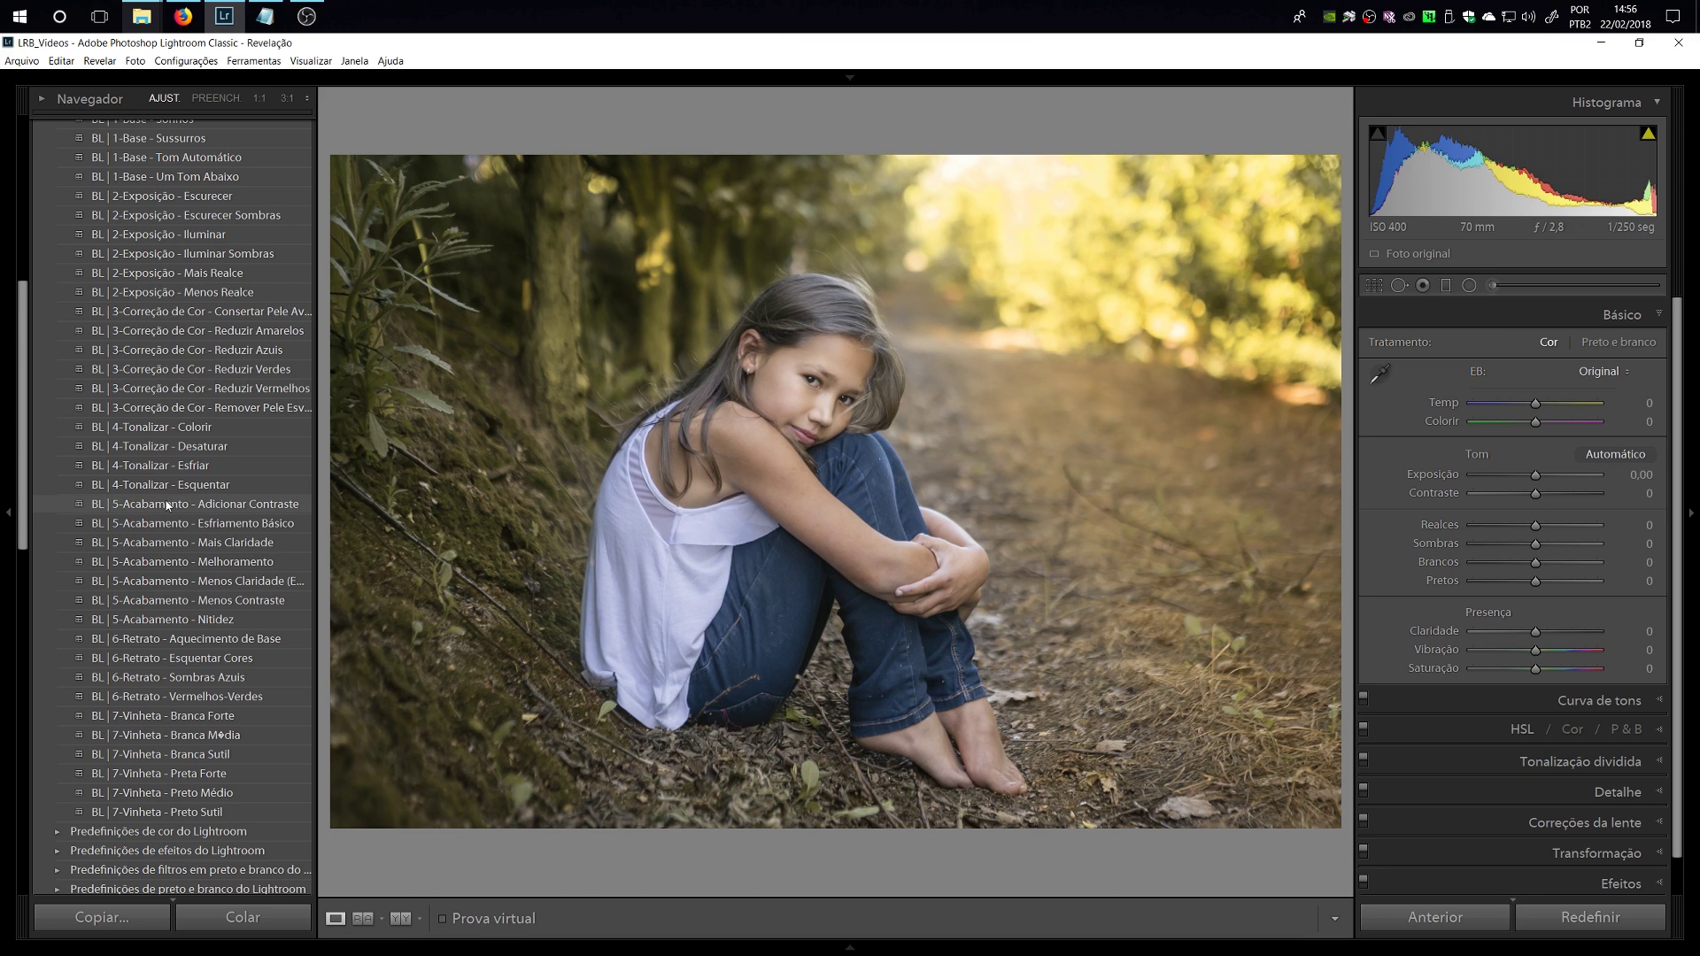
Apply the BL | 7-Vinheta - Preto Médio preset and set the vignette intensity to −19.
{"action": "left_click", "coordinate": [178, 794]}
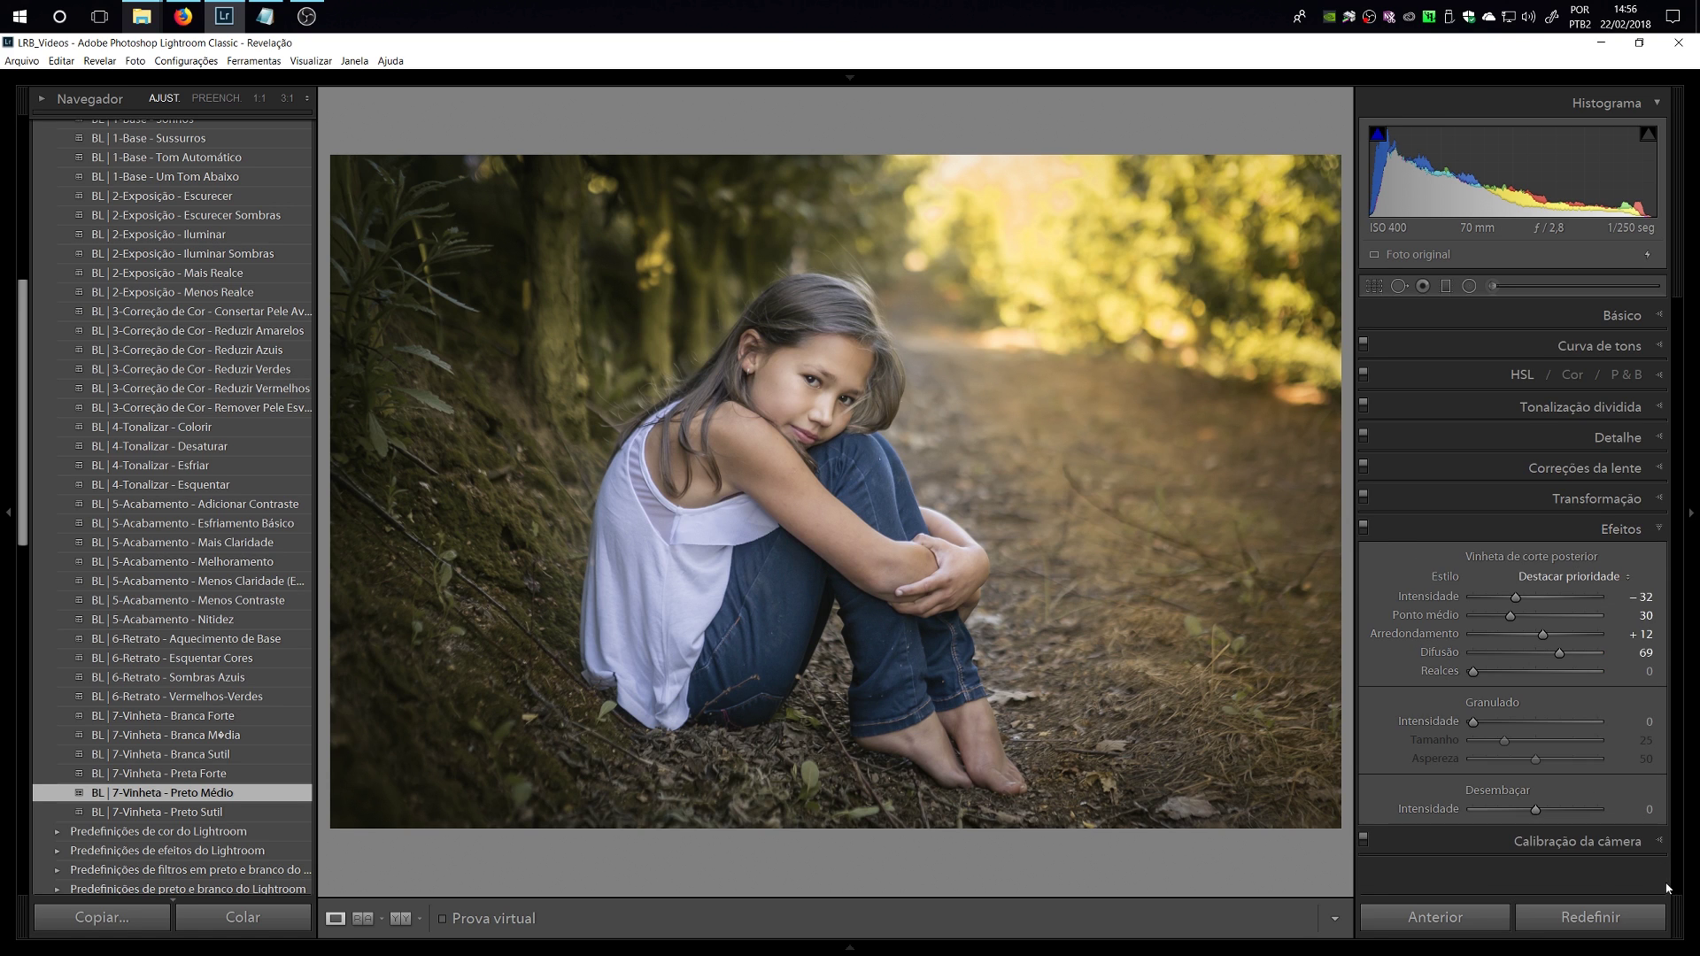
{"action": "left_click", "coordinate": [1658, 884]}
{"action": "left_click_drag", "start_coordinate": [1517, 603], "coordinate": [1524, 603]}
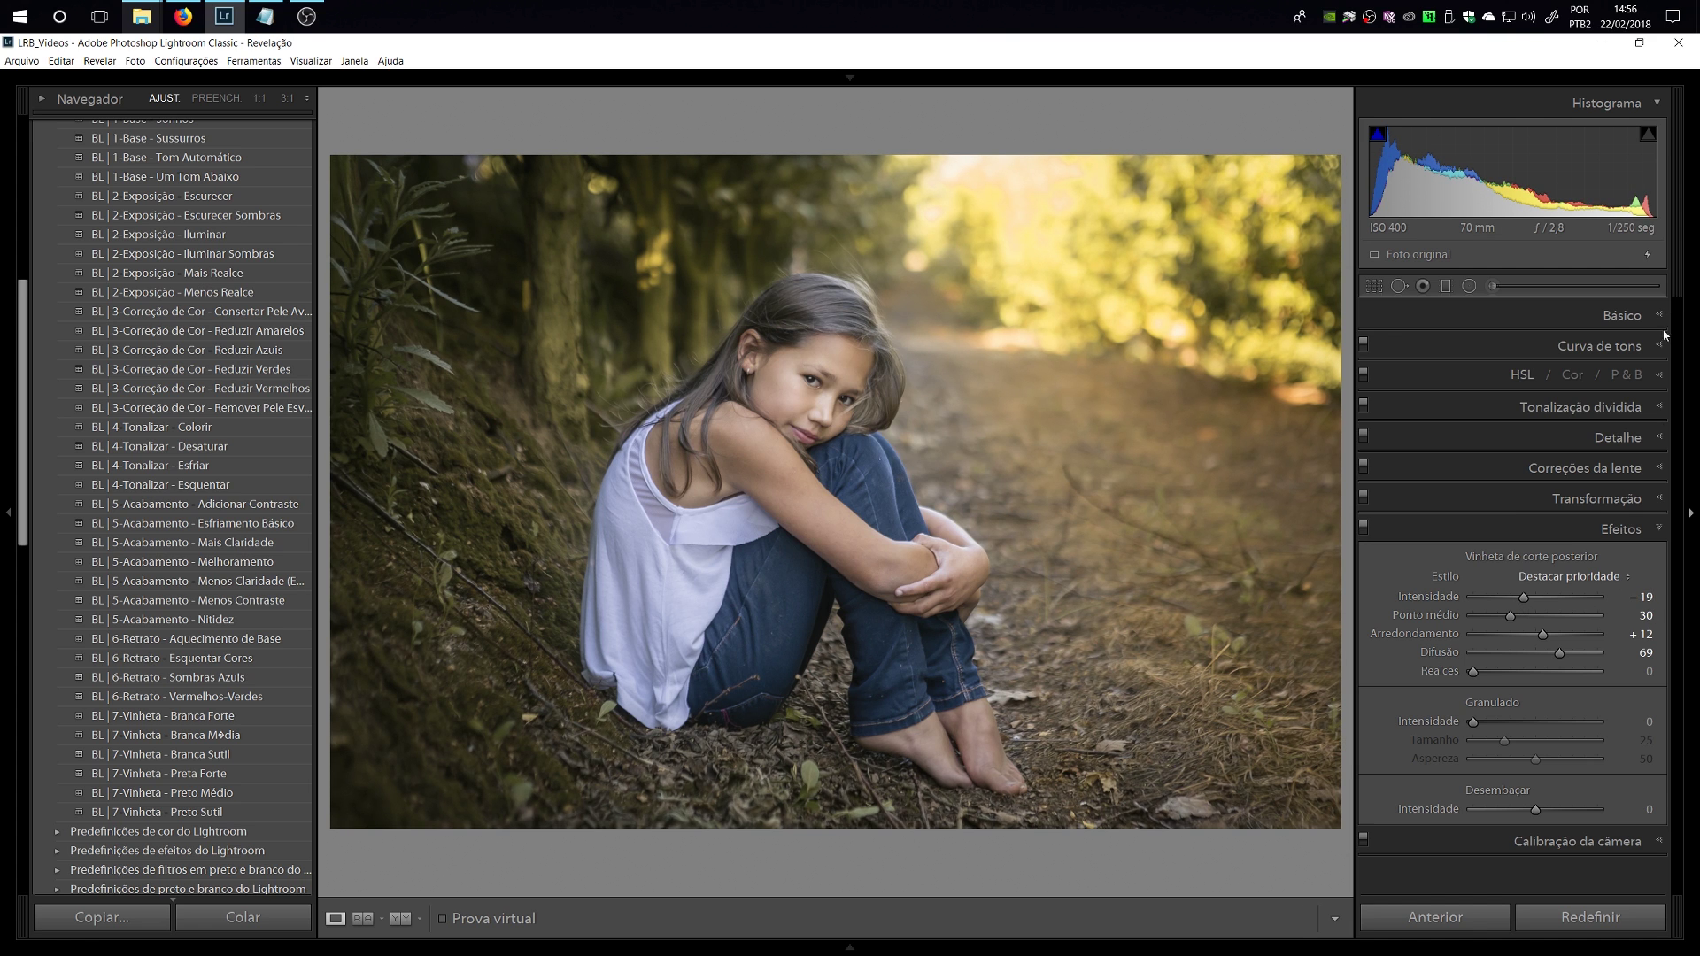
Compare the edited portrait with its original version side by side and in full view, with the side panels hidden.
{"action": "left_click", "coordinate": [1654, 527]}
{"action": "left_click", "coordinate": [1622, 314]}
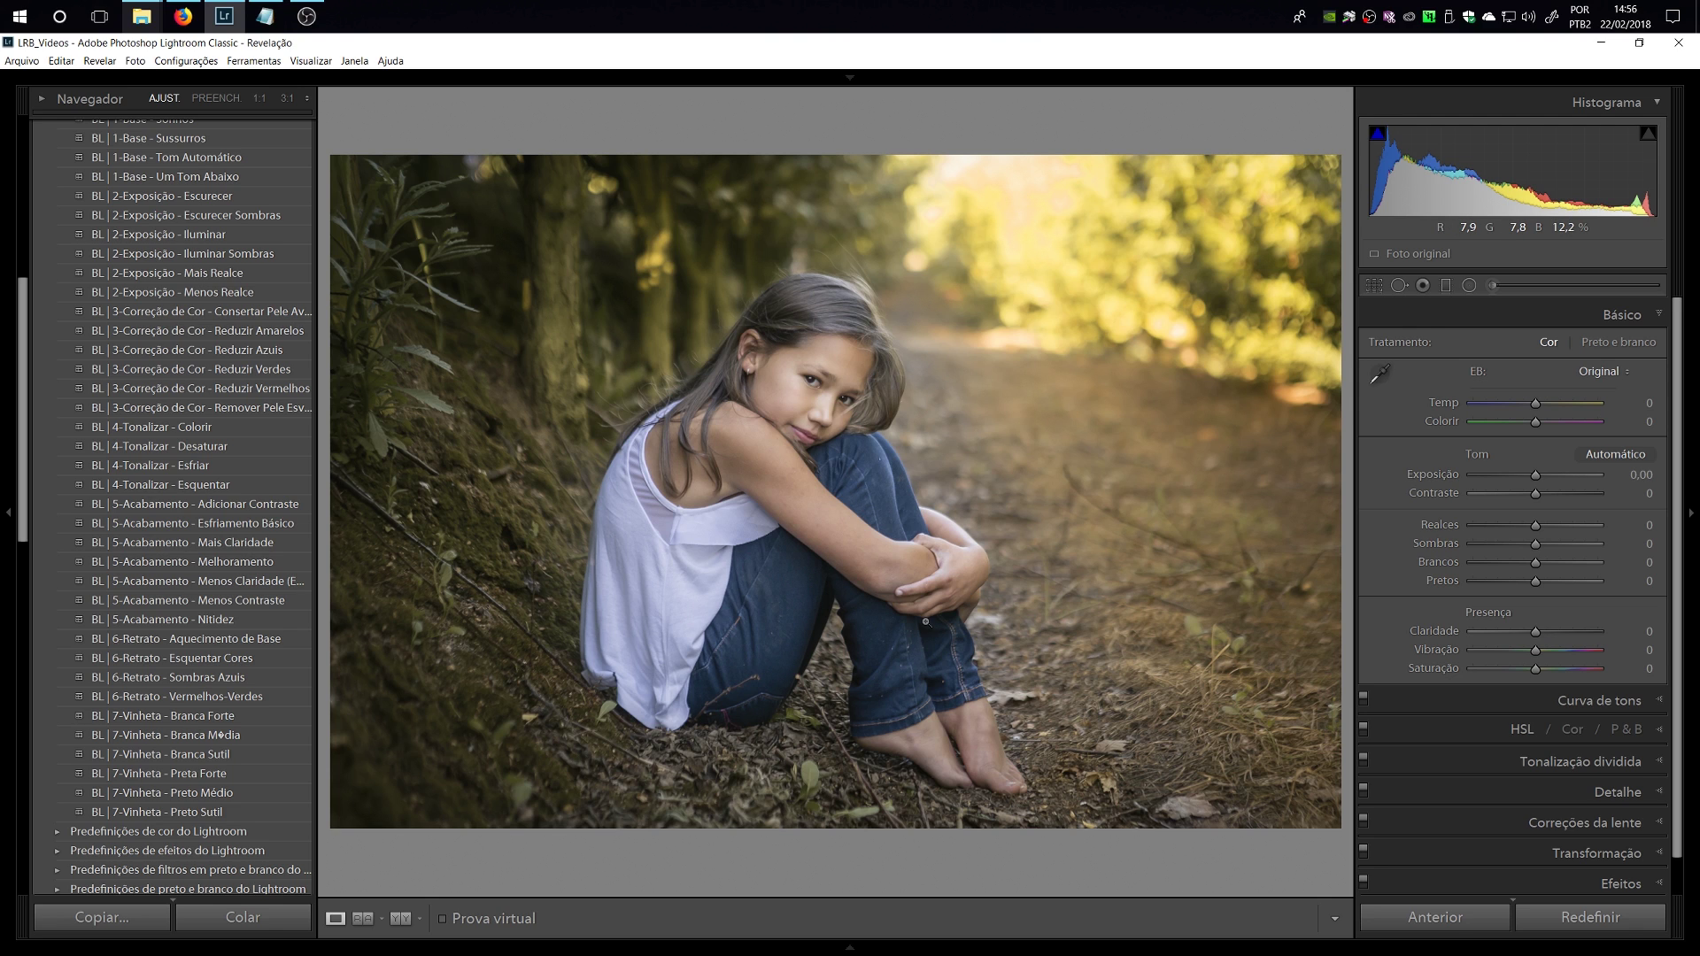
{"action": "key", "text": "Tab"}
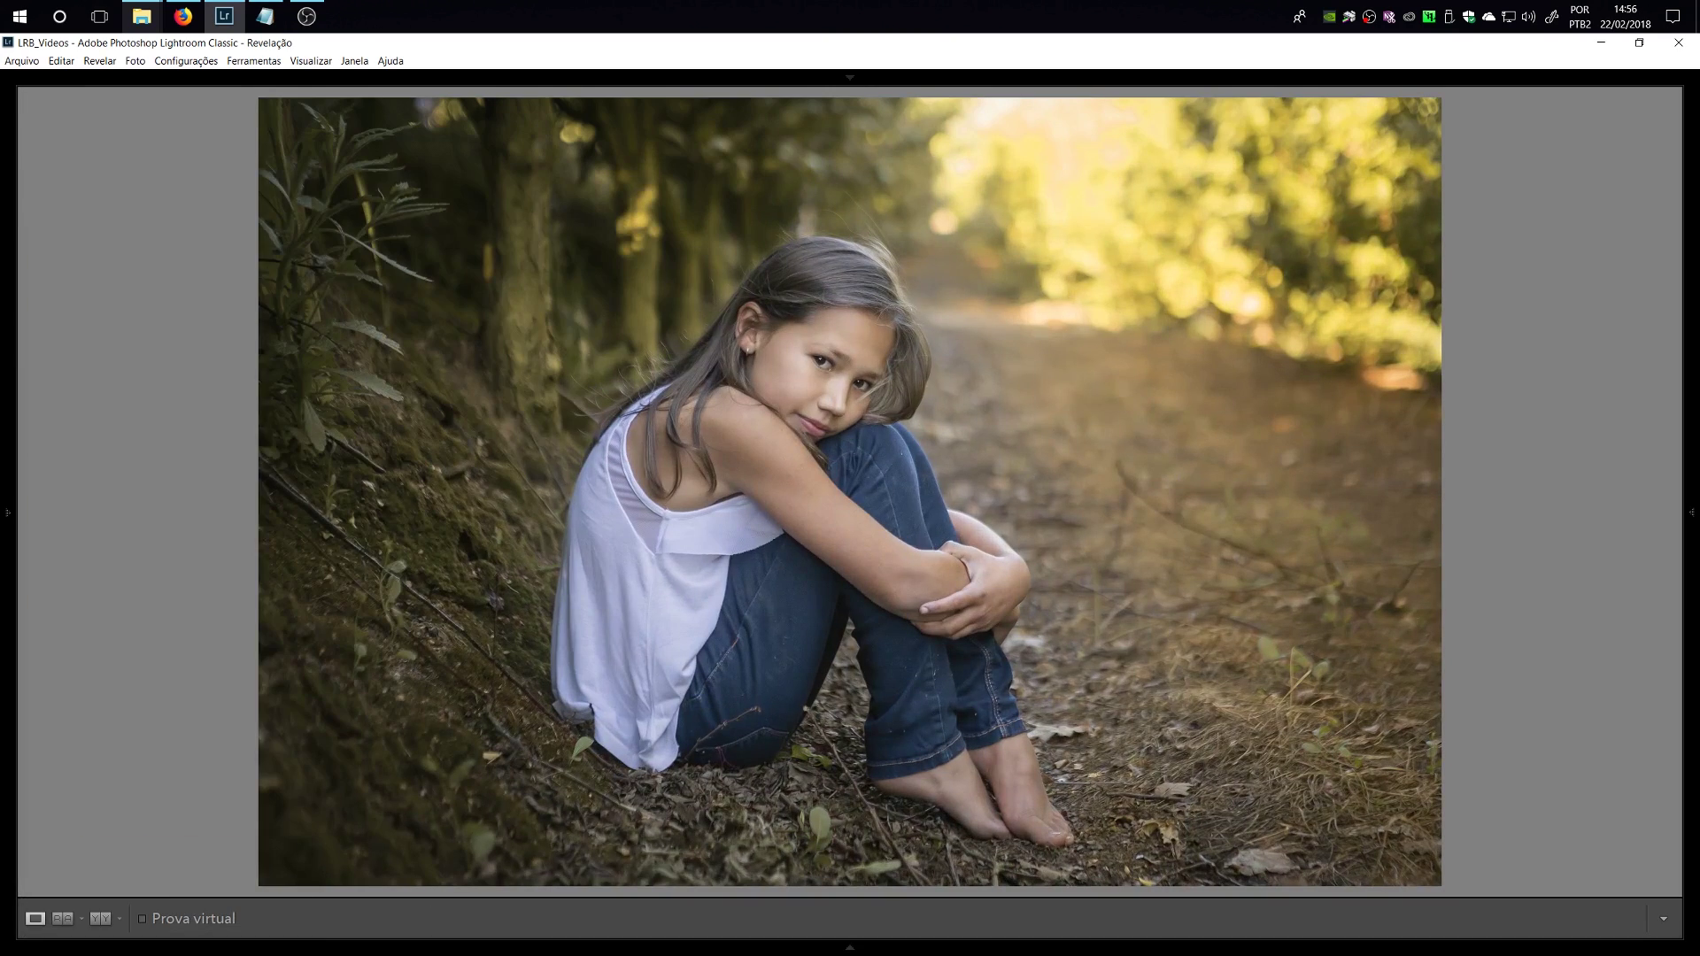
{"action": "left_click", "coordinate": [99, 918]}
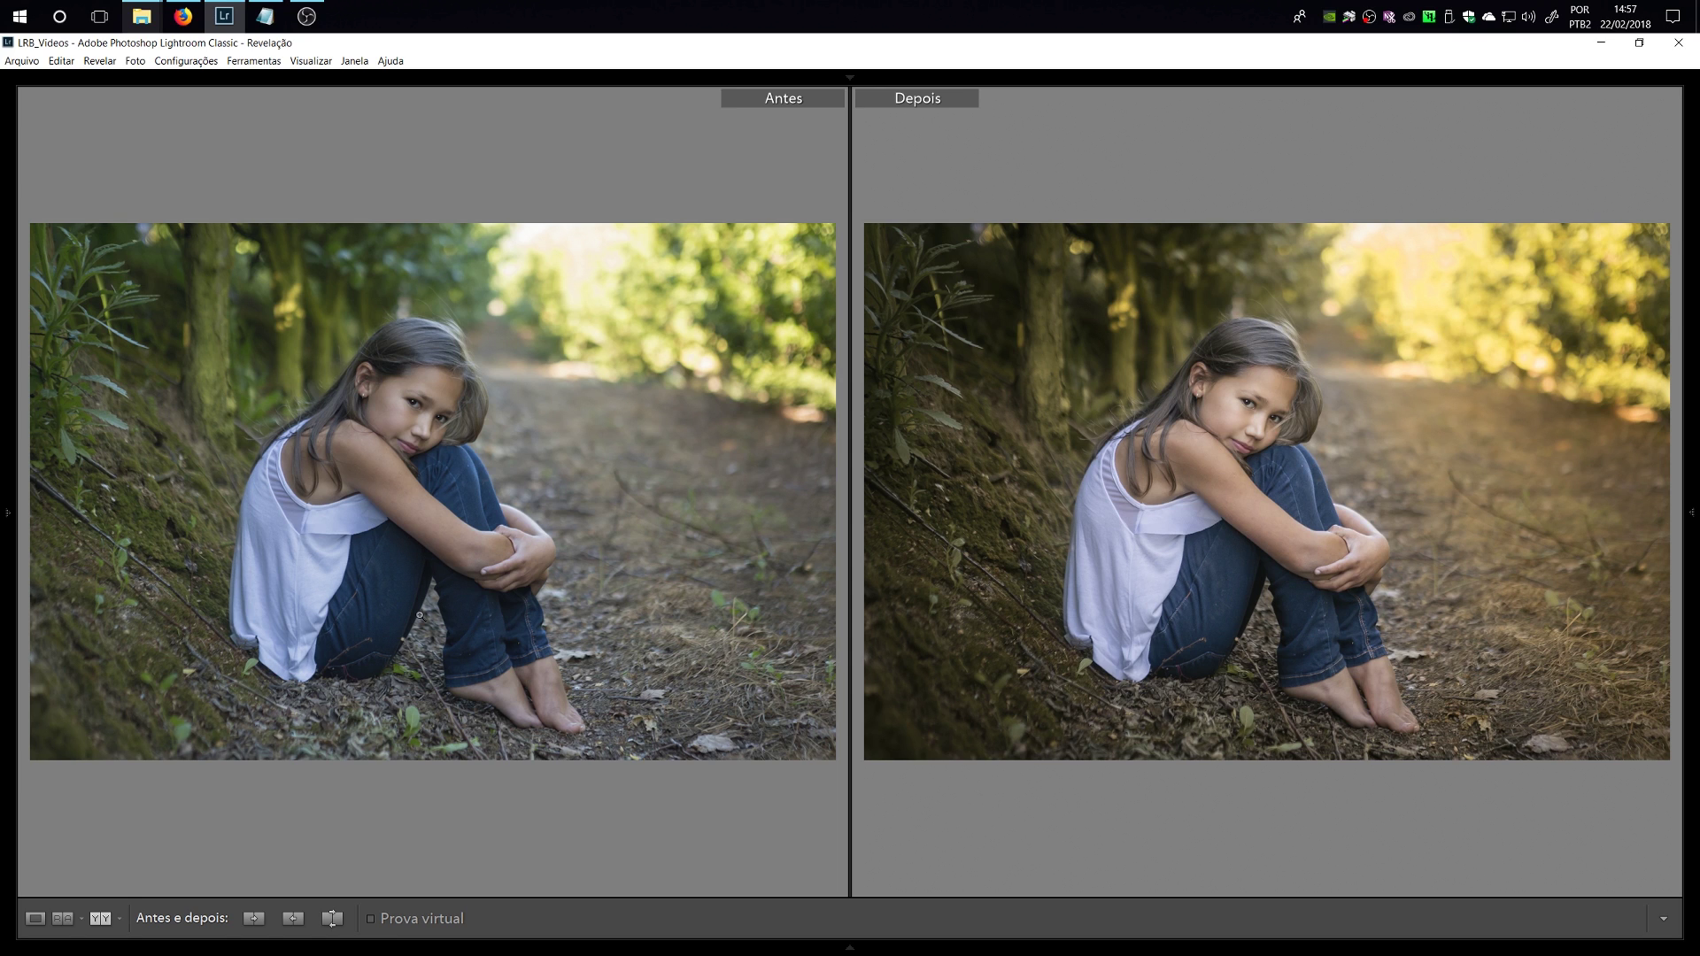
{"action": "left_click", "coordinate": [42, 924]}
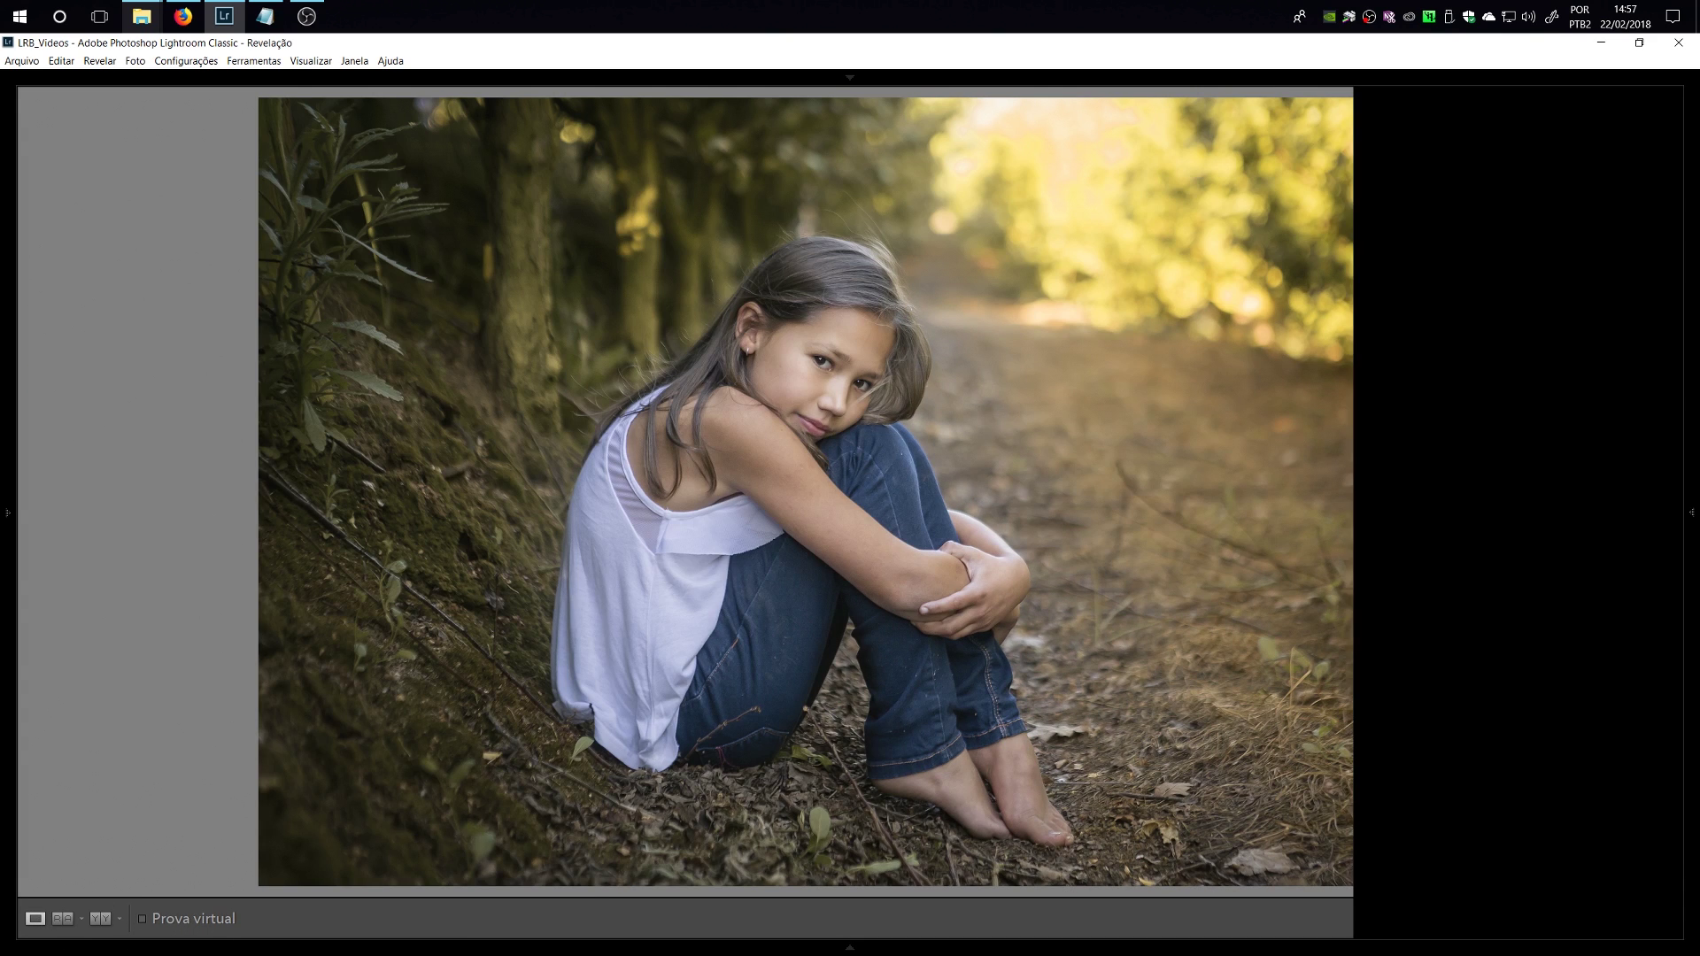
{"action": "key", "text": "backslash"}
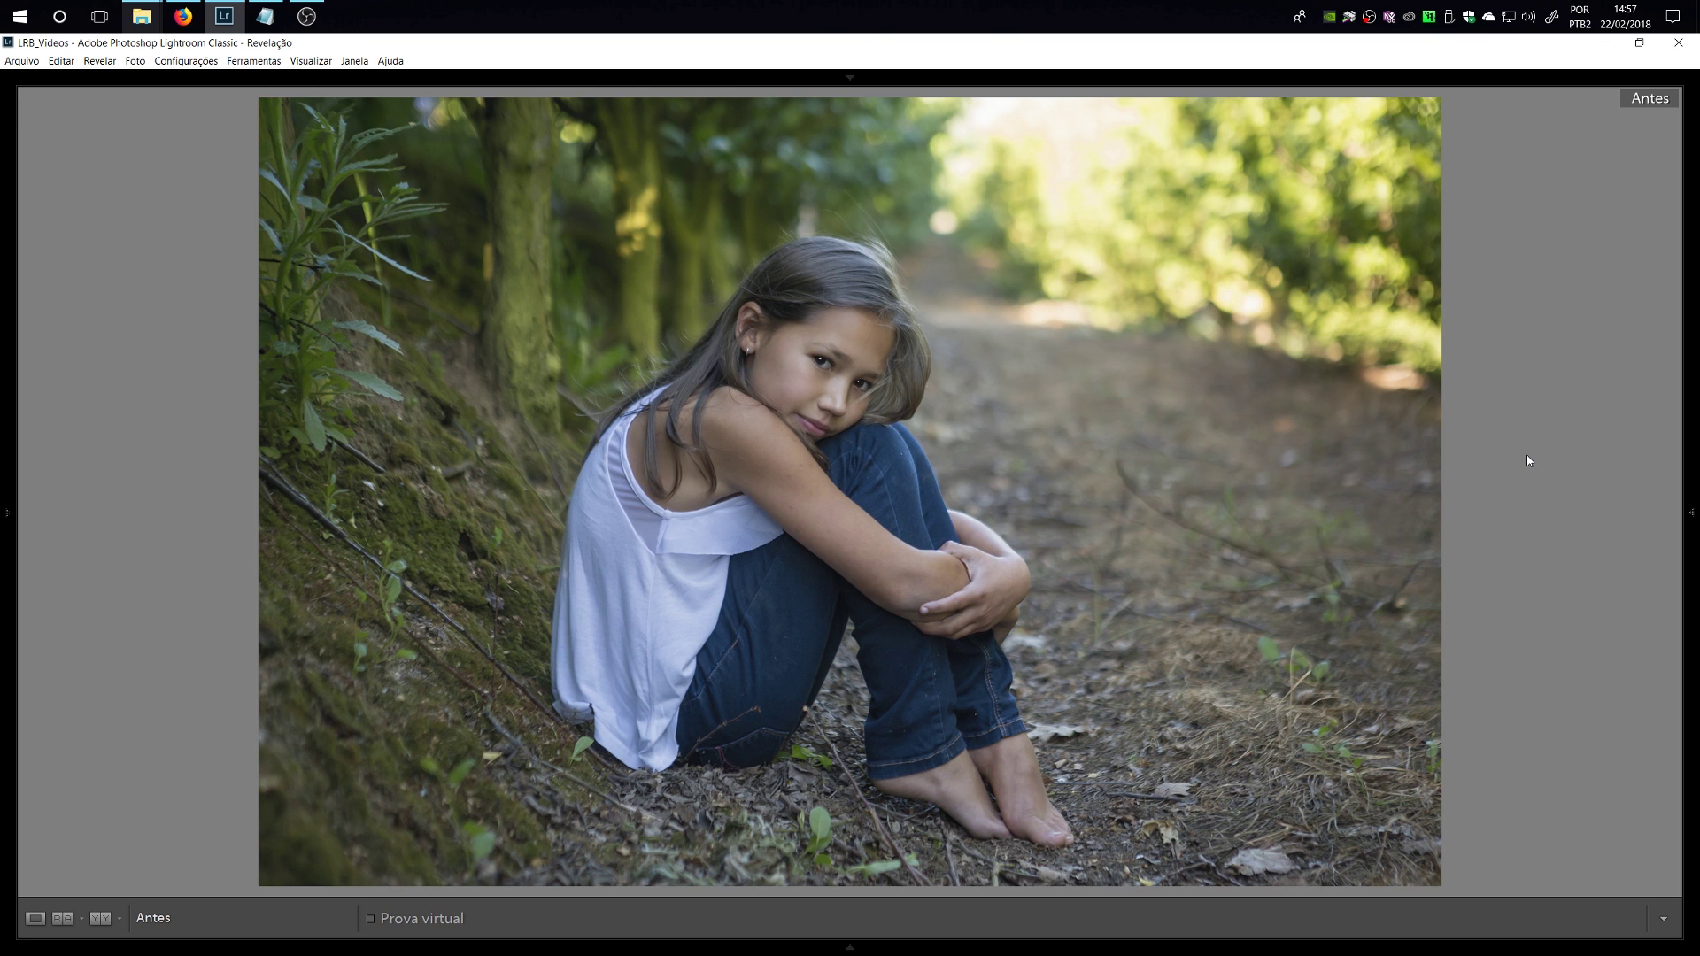
{"action": "key", "text": "backslash"}
{"action": "key", "text": "backslash"}
{"action": "key", "text": "backslash"}
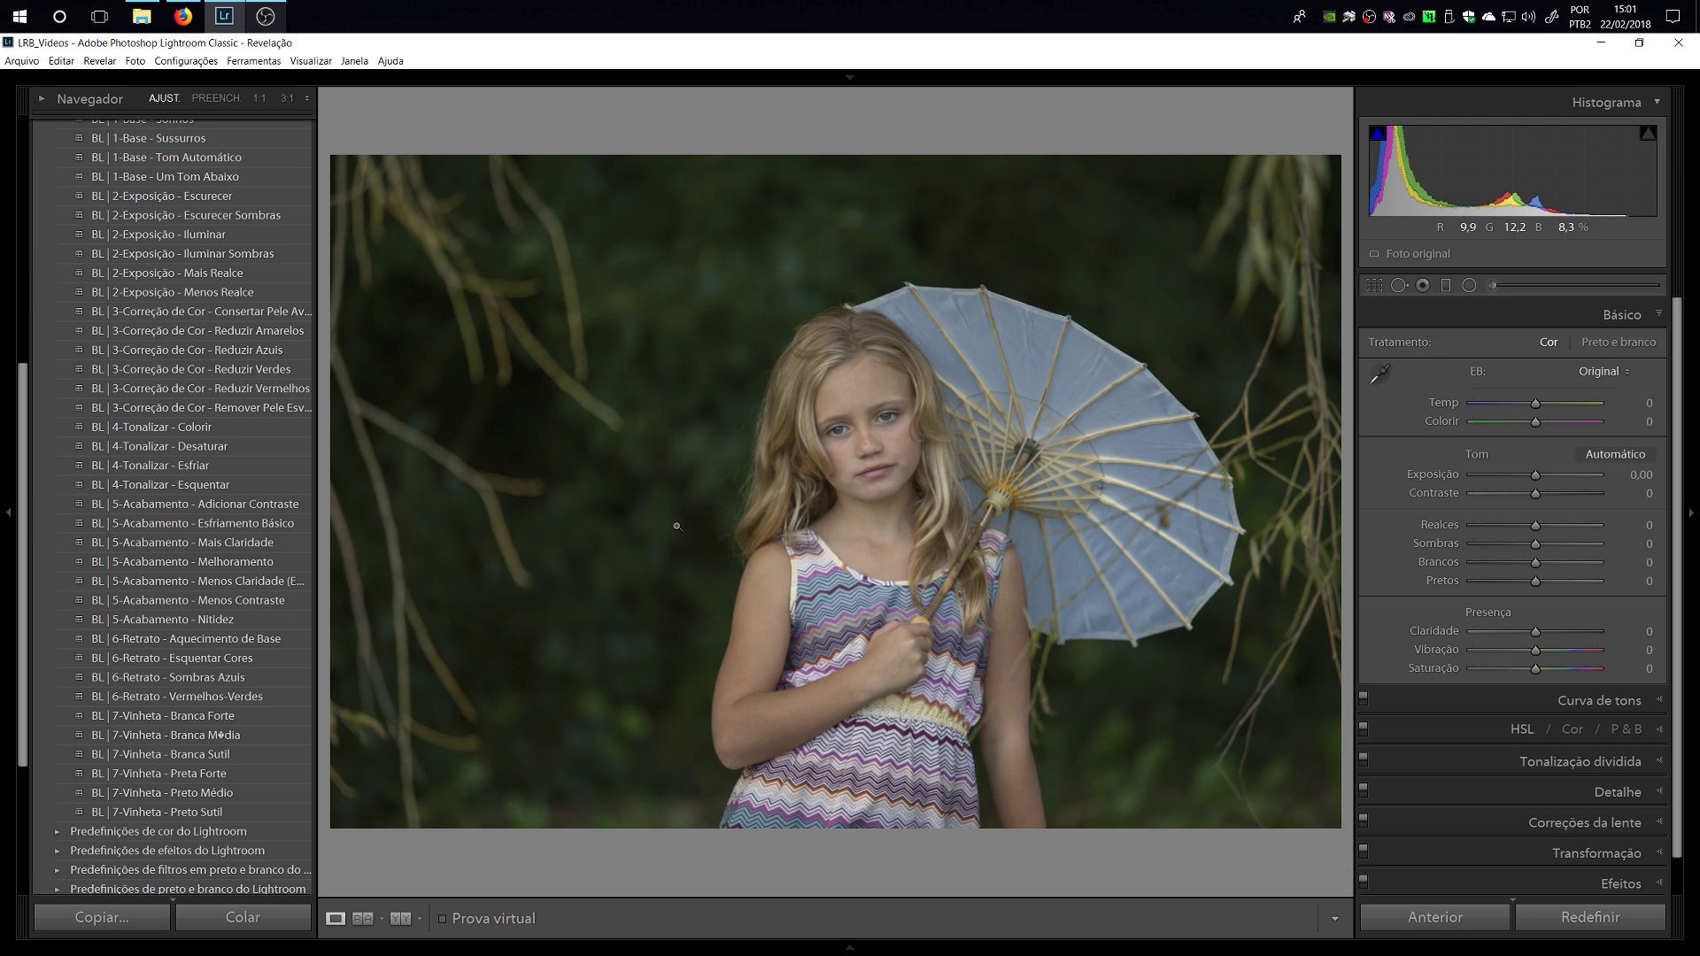
Apply the BL | 2-Exposição - Iluminar preset to the umbrella portrait and set the exposure to +0,75, checking the girl's face up close.
{"action": "scroll", "coordinate": [231, 425], "scroll_direction": "up", "scroll_amount": 3}
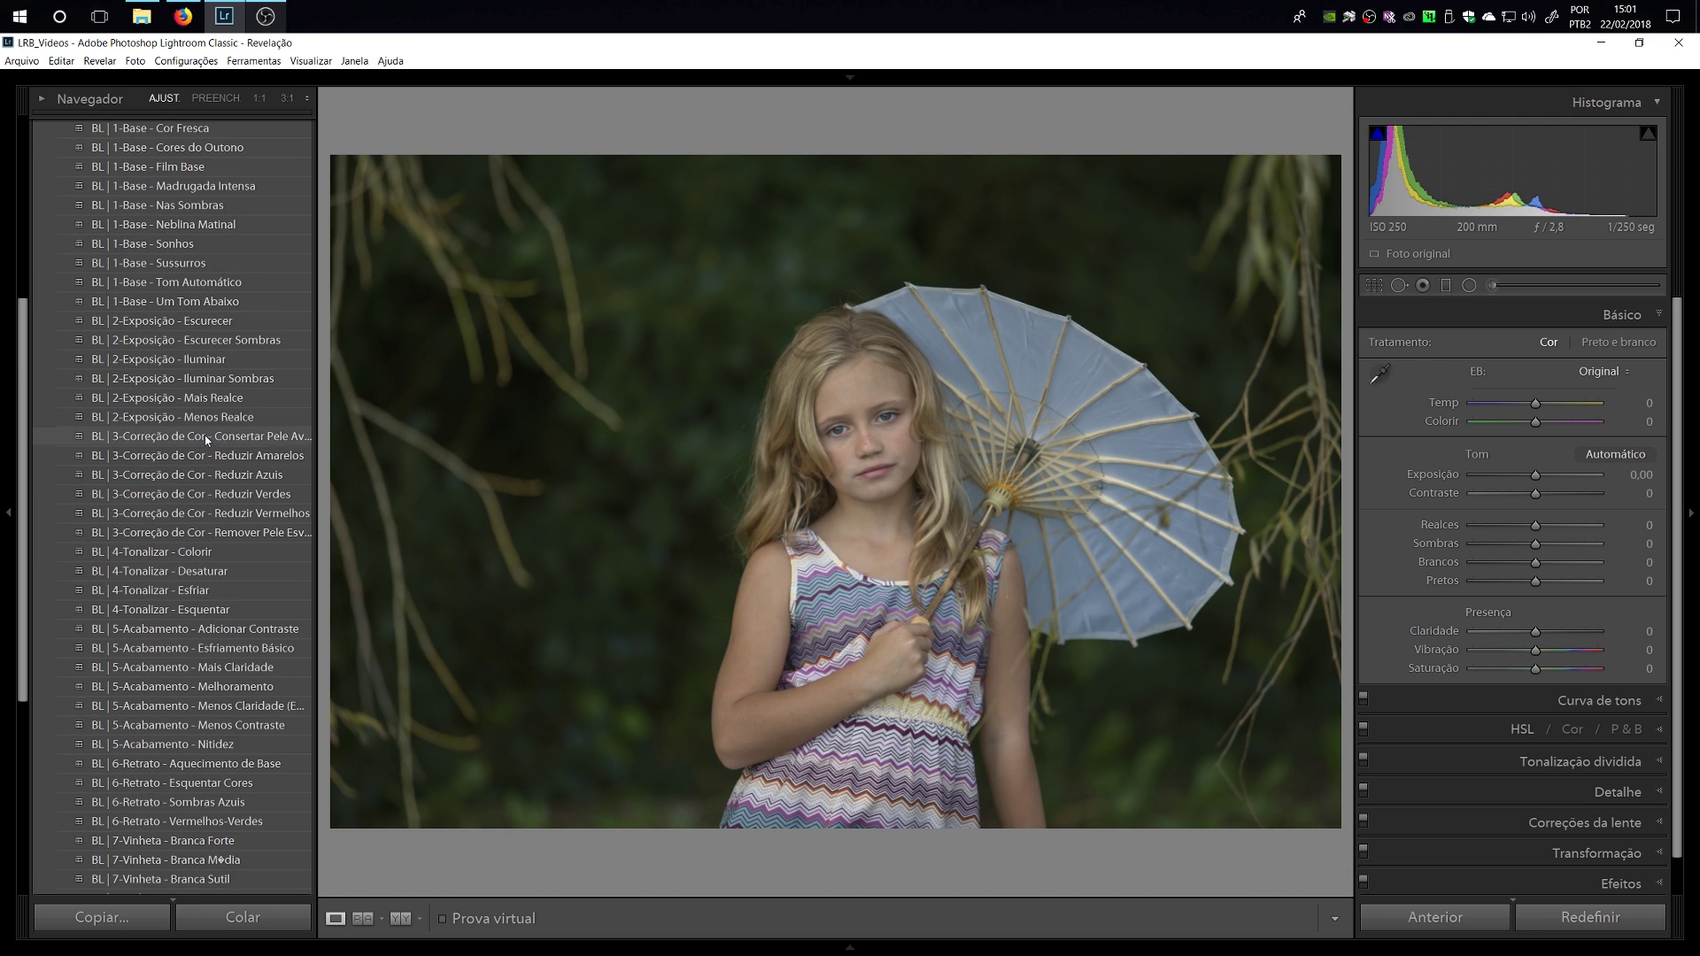
{"action": "left_click", "coordinate": [175, 363]}
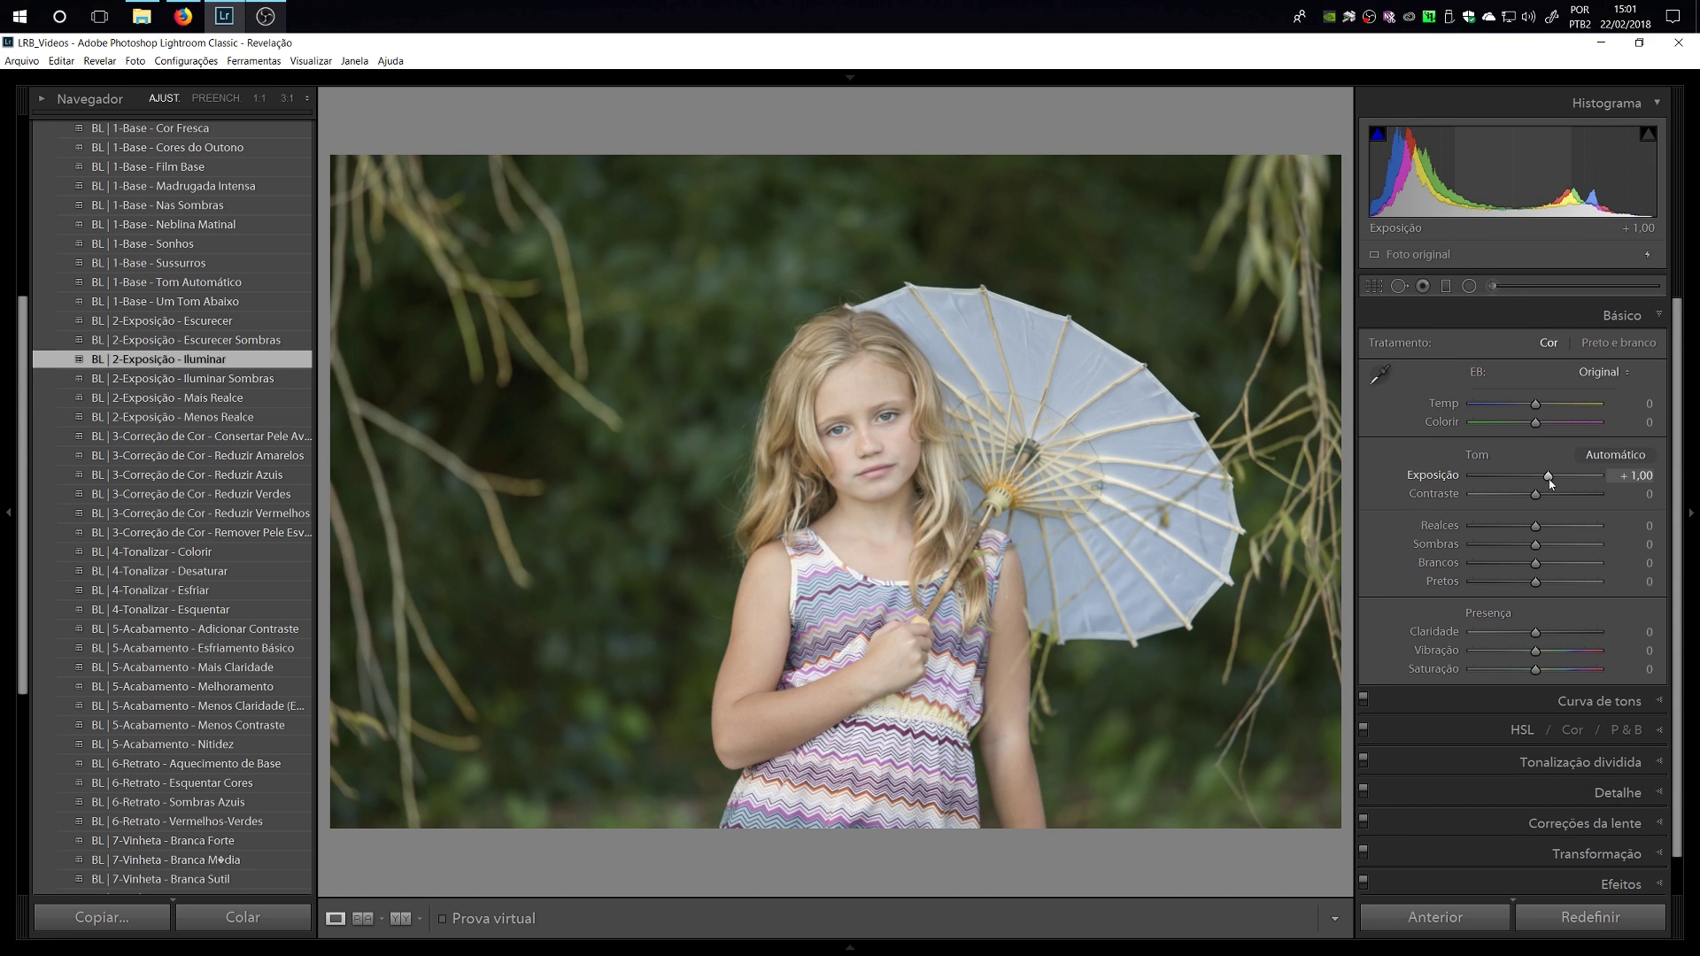
{"action": "left_click", "coordinate": [843, 461]}
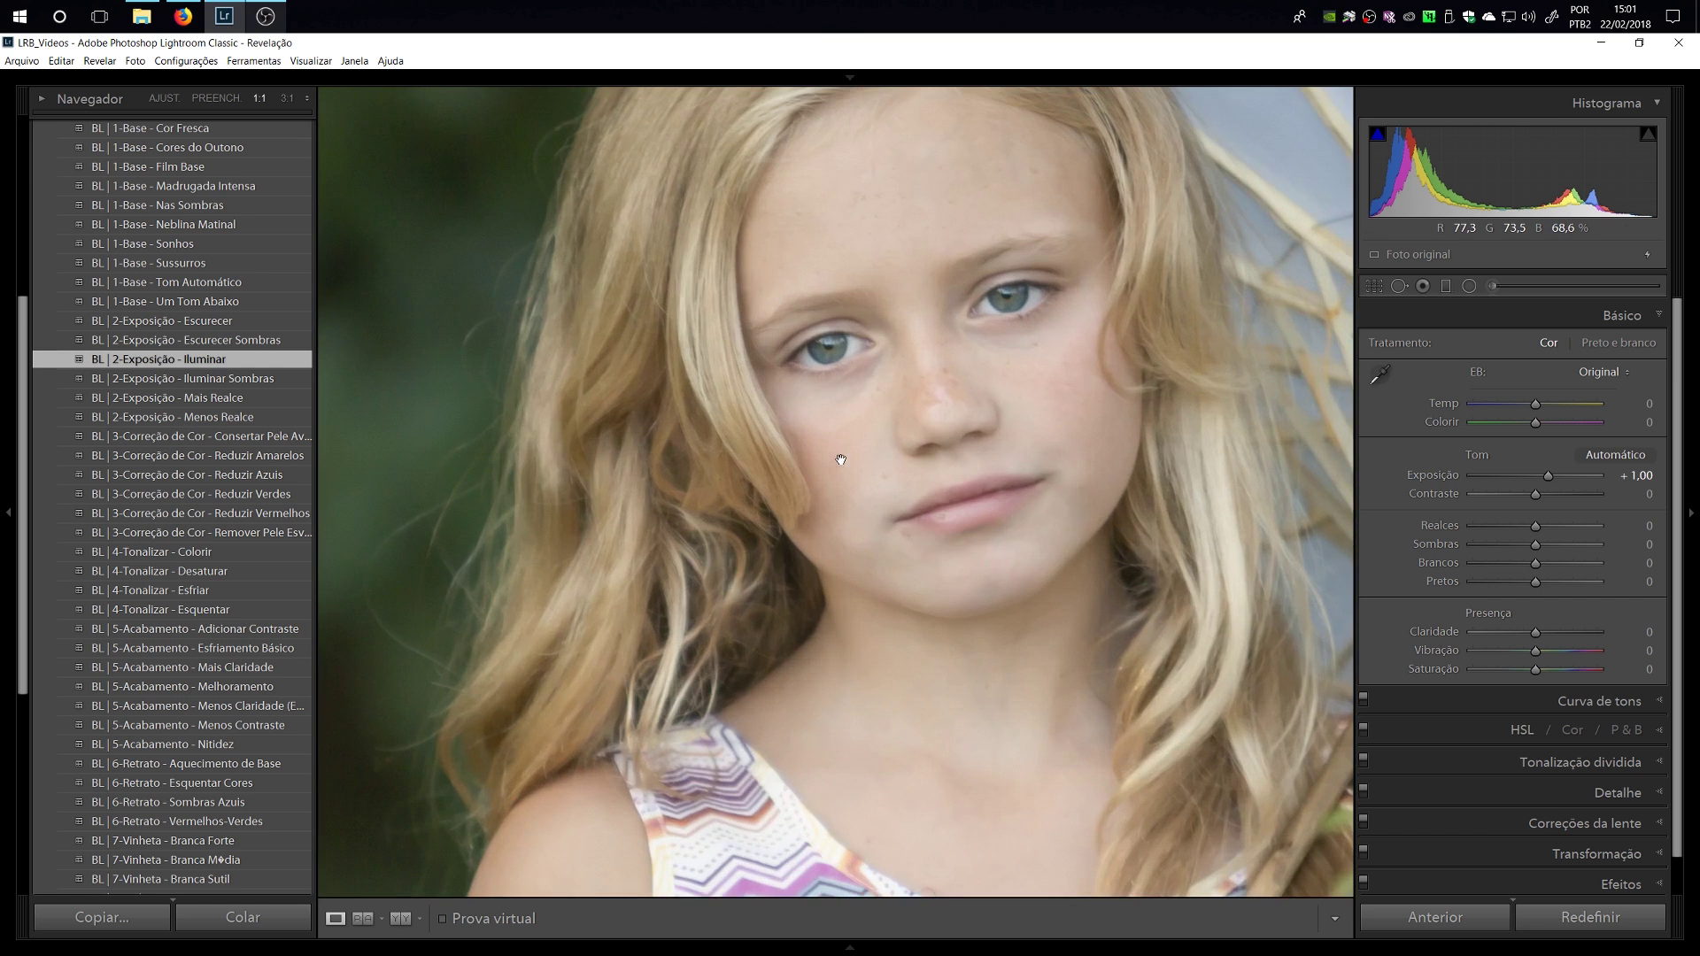
{"action": "left_click", "coordinate": [939, 443]}
{"action": "left_click_drag", "start_coordinate": [1550, 475], "coordinate": [1546, 476]}
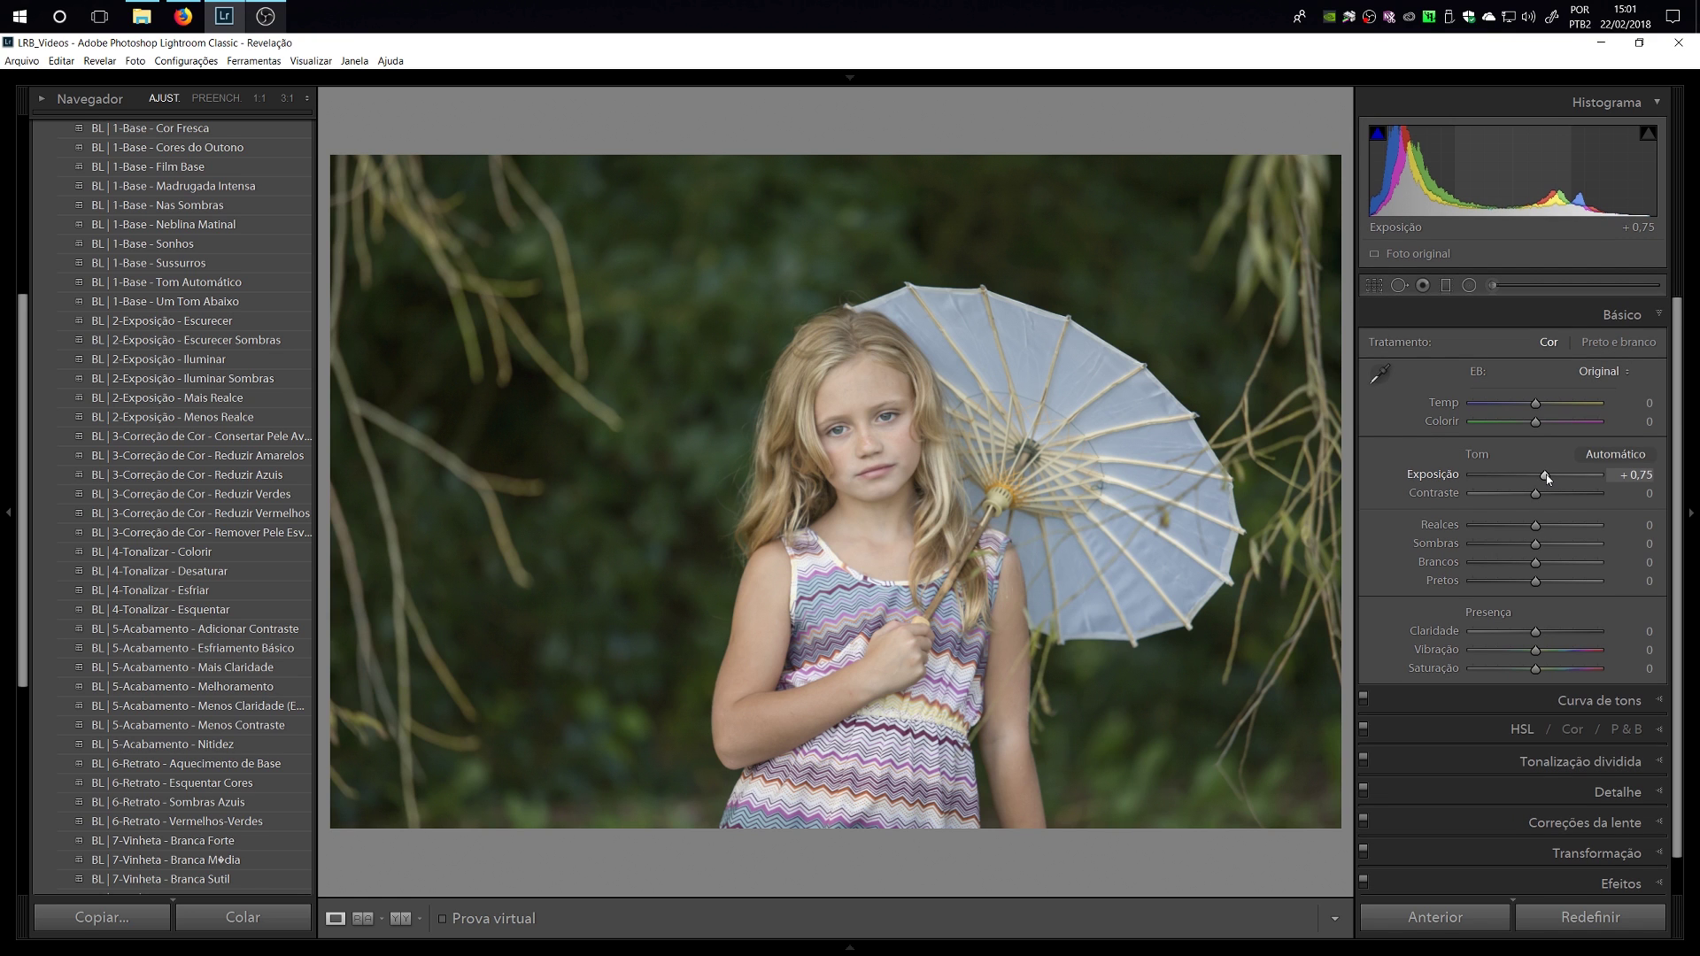
{"action": "left_click", "coordinate": [877, 442]}
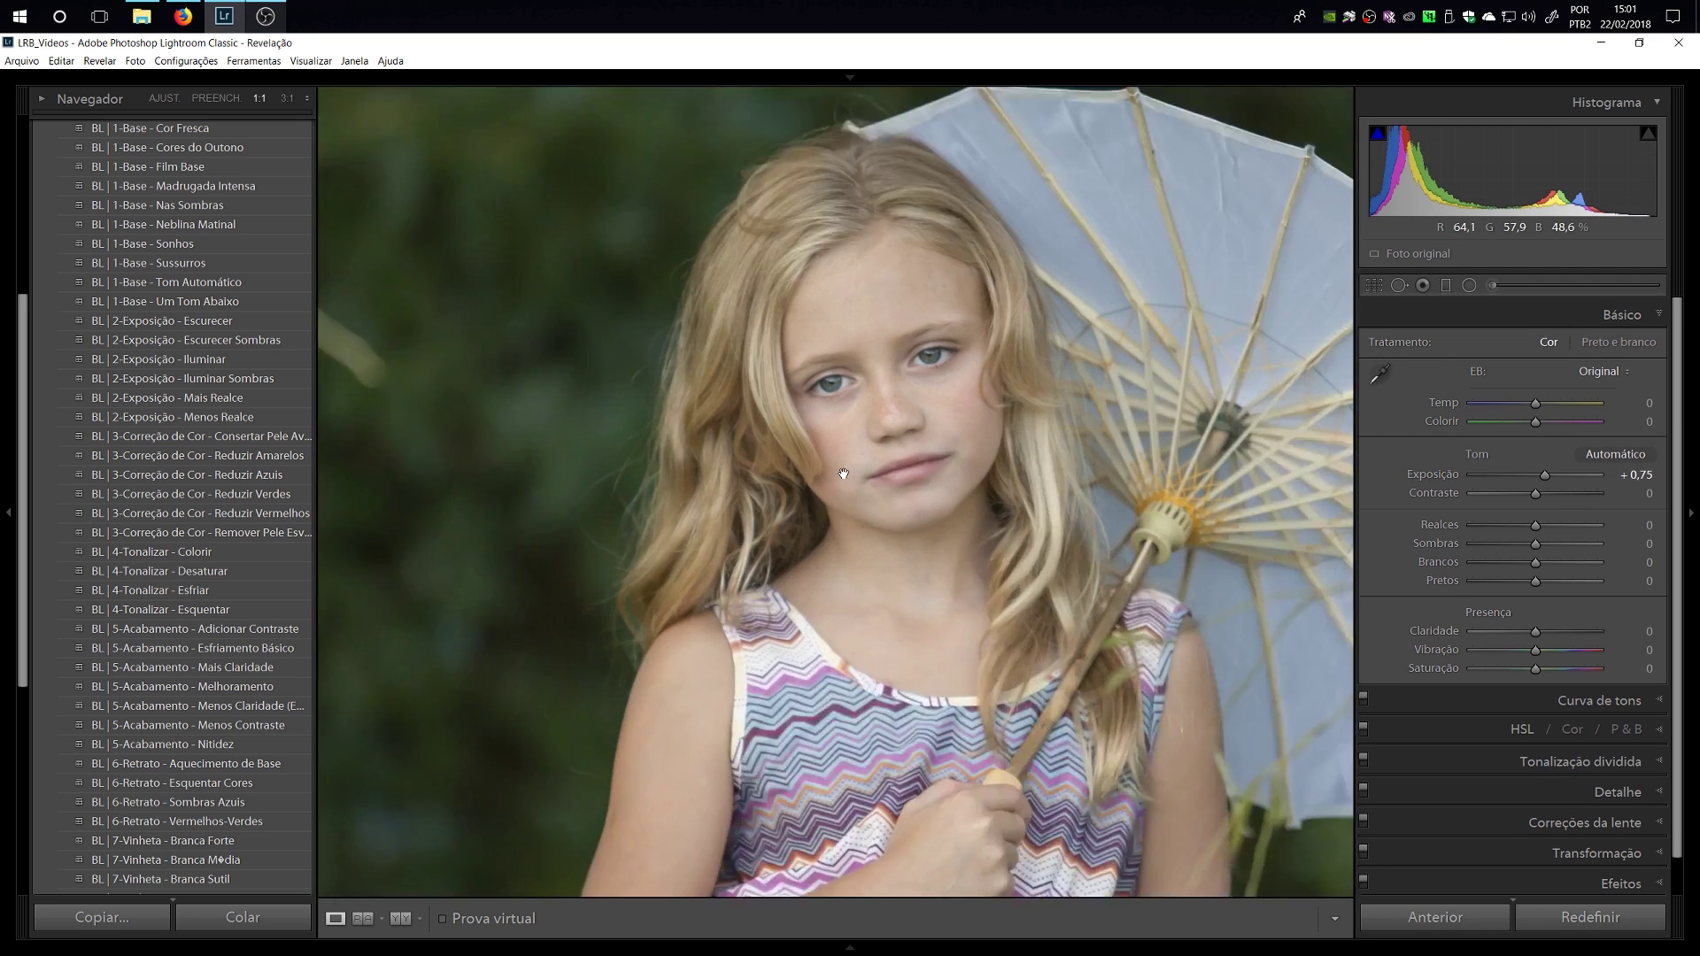
{"action": "left_click", "coordinate": [1011, 405]}
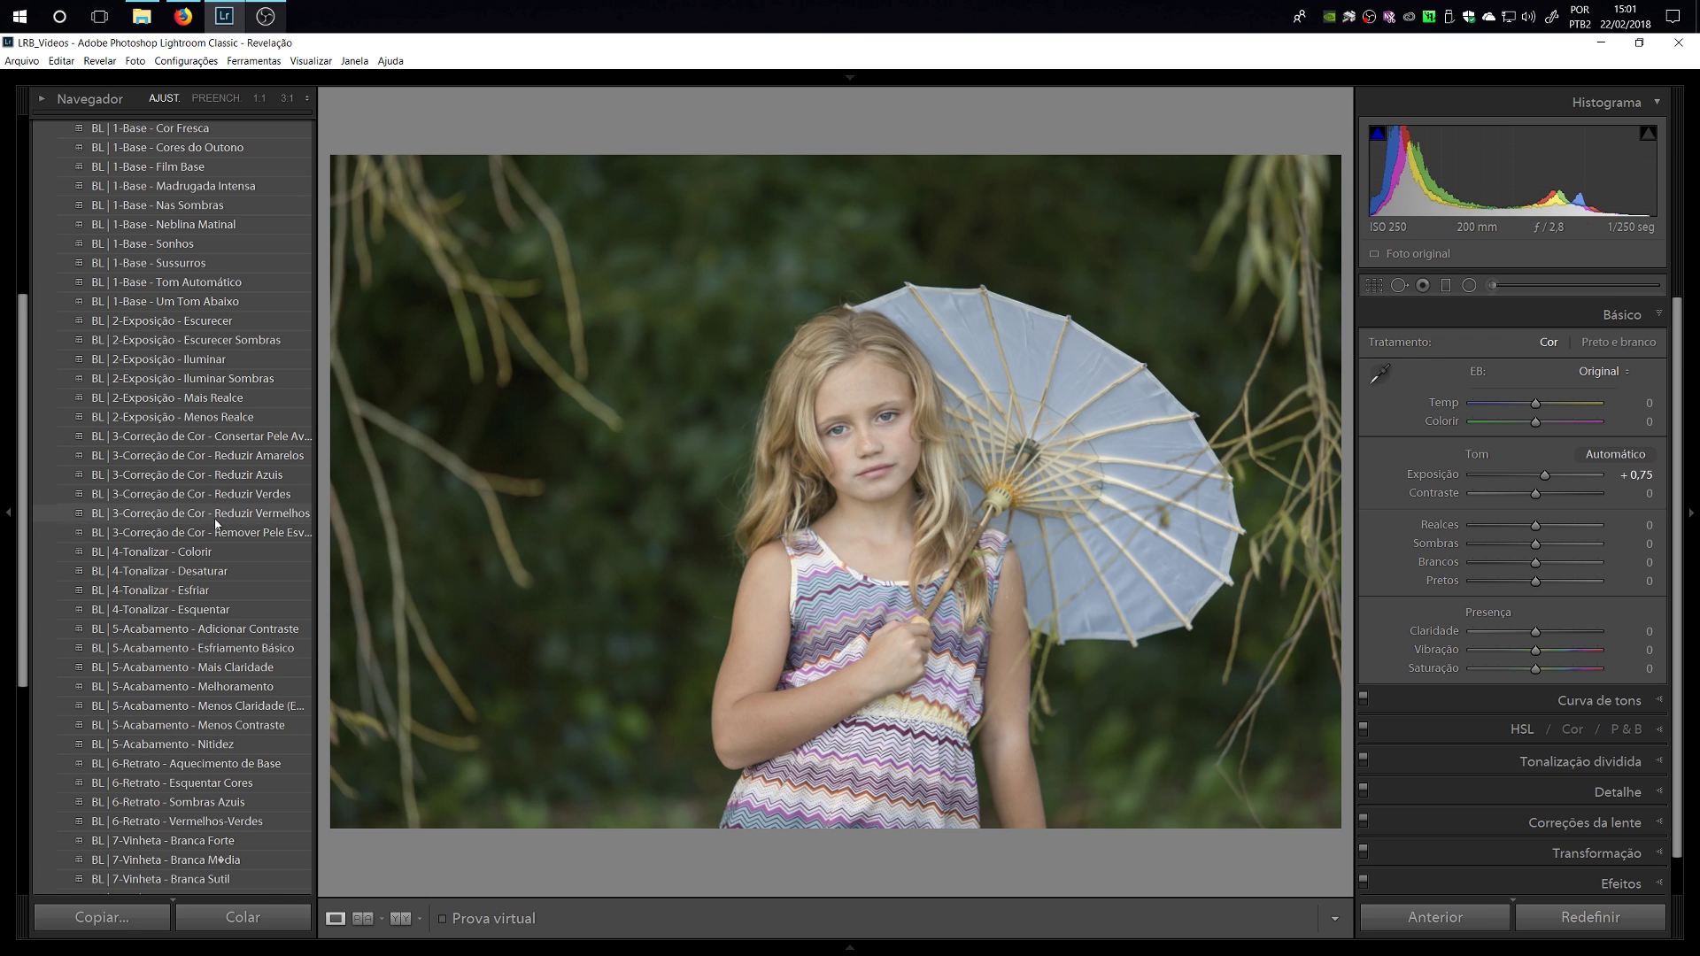
Start an adjustment brush with the Buscando a Luz | Iluminação - Clarear preset at size 10 and paint over the girl's face.
{"action": "scroll", "coordinate": [216, 528], "scroll_direction": "up", "scroll_amount": 2}
{"action": "scroll", "coordinate": [216, 527], "scroll_direction": "up", "scroll_amount": 4}
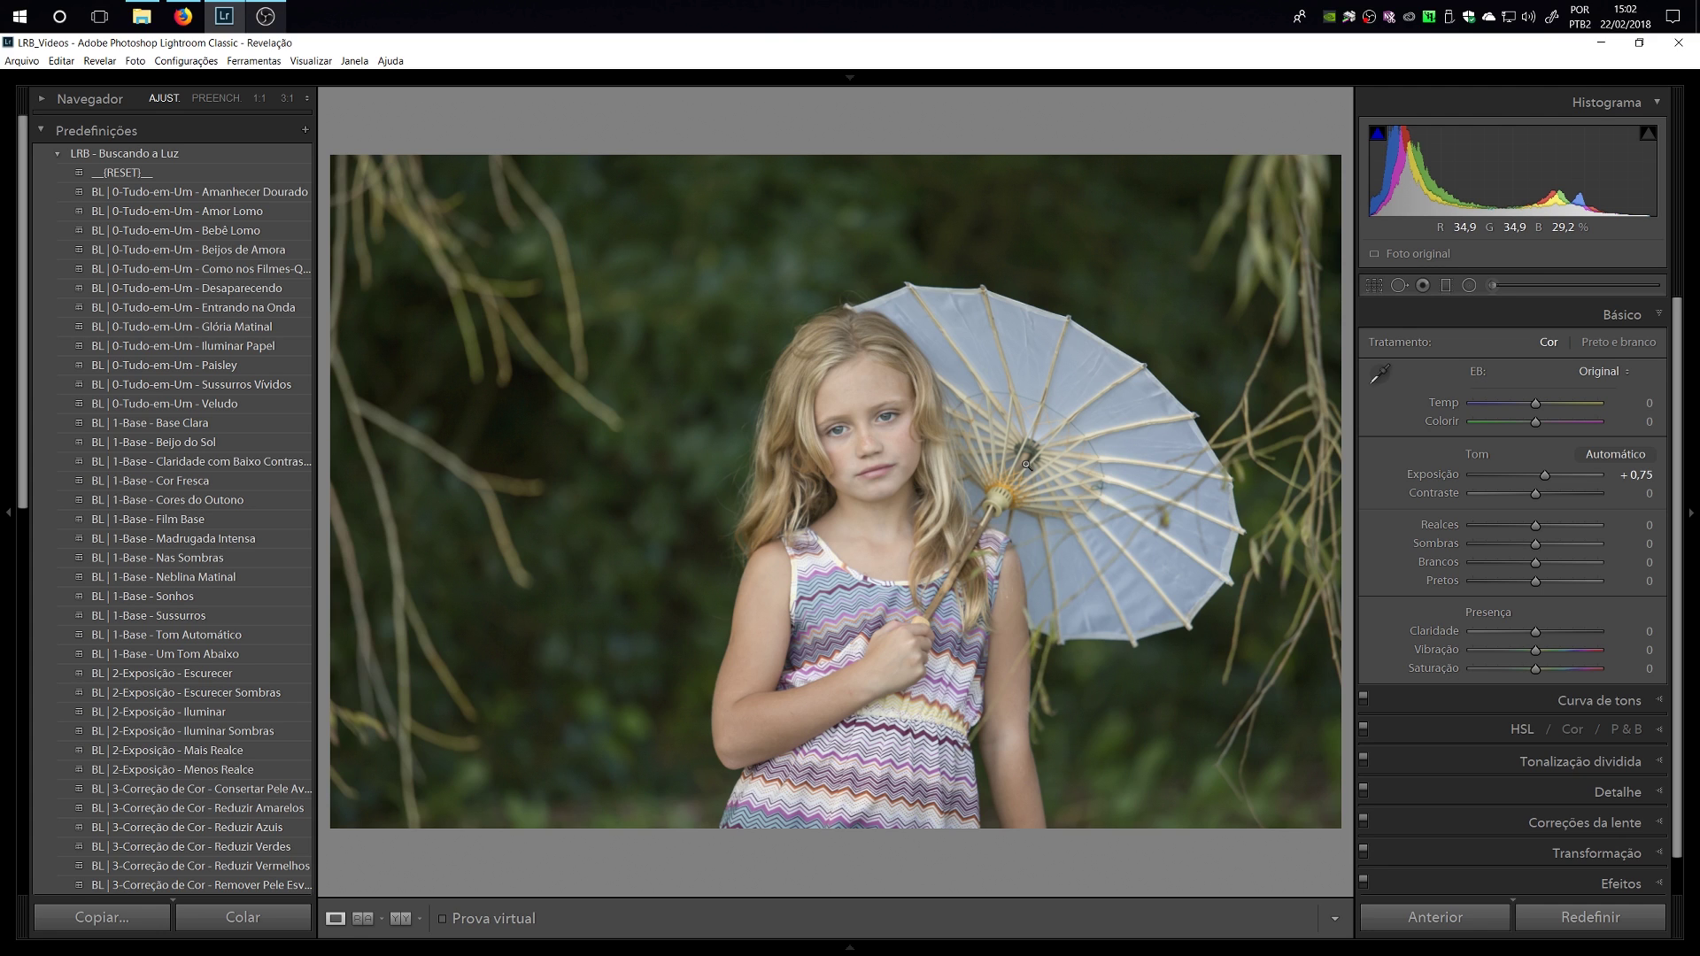
{"action": "key", "text": "k"}
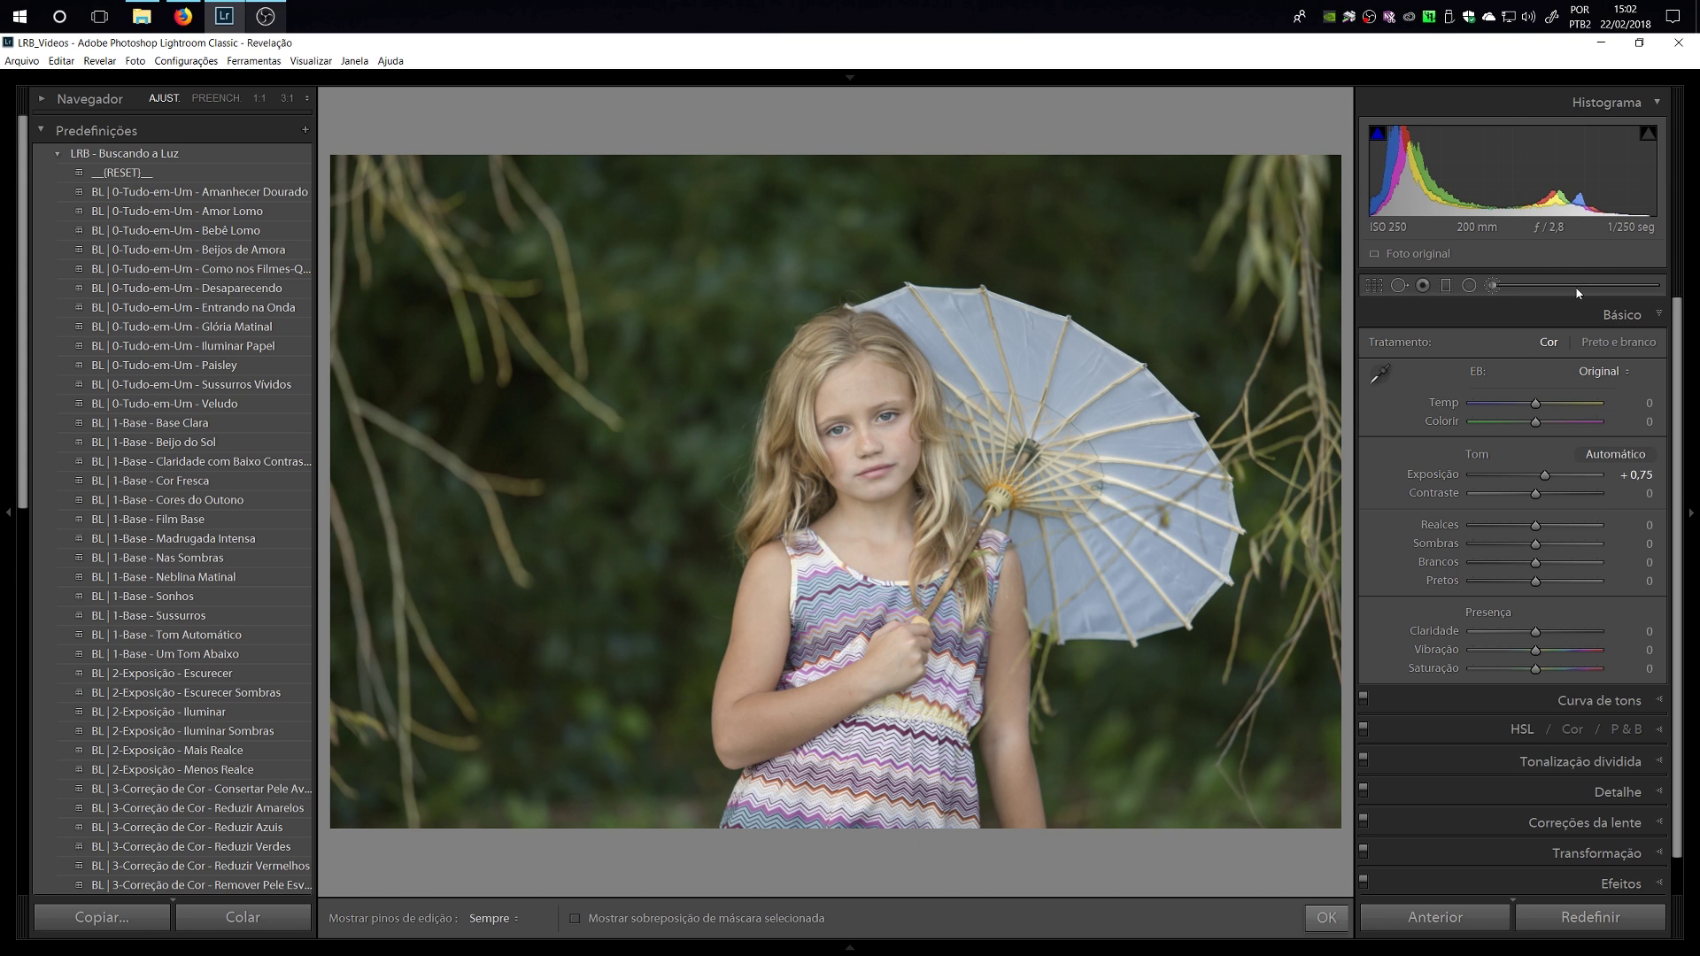
{"action": "left_click", "coordinate": [1537, 347]}
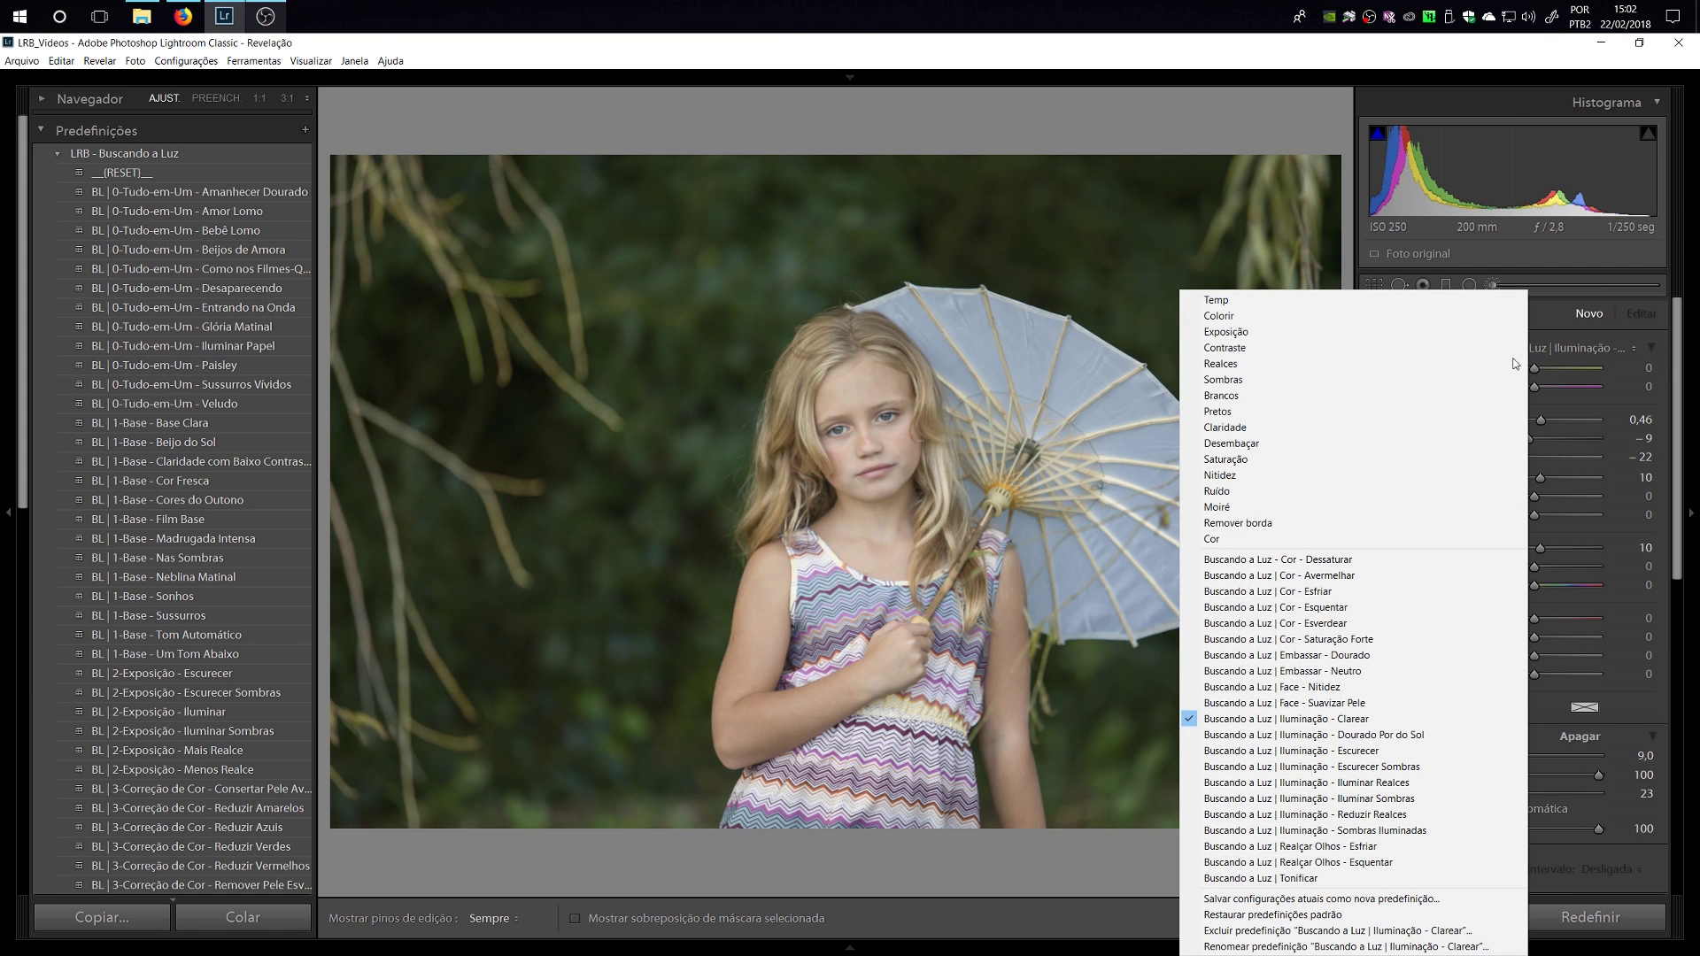
{"action": "left_click", "coordinate": [1285, 719]}
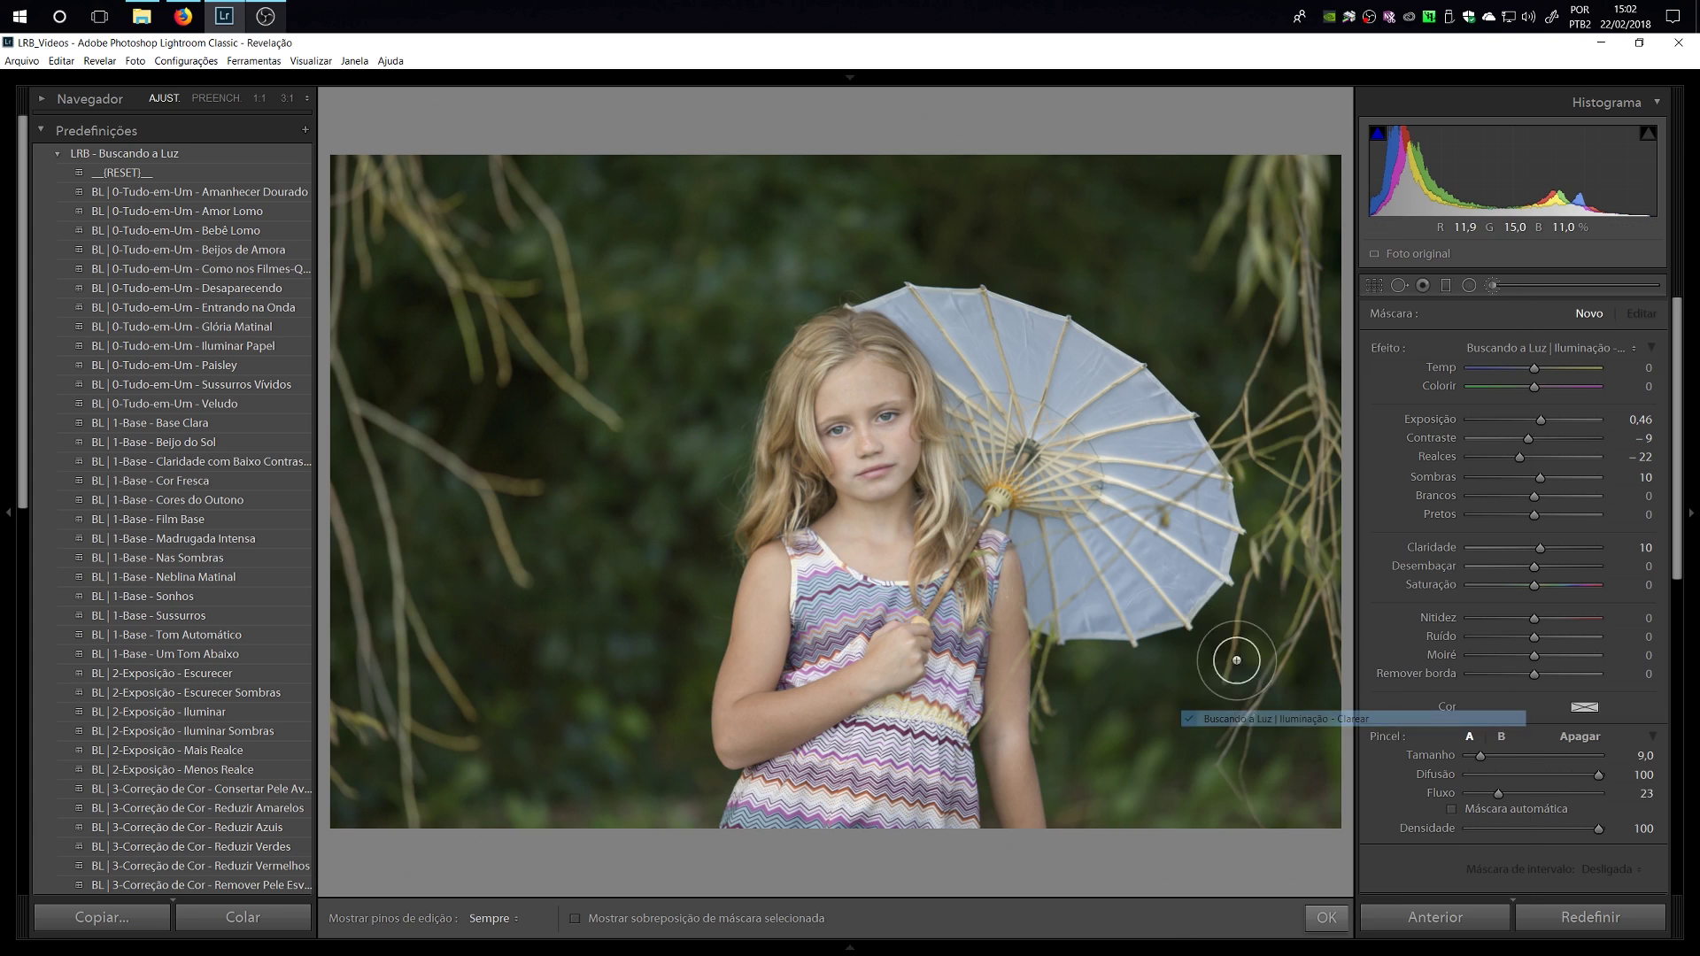
{"action": "scroll", "coordinate": [920, 568], "scroll_direction": "up", "scroll_amount": 1}
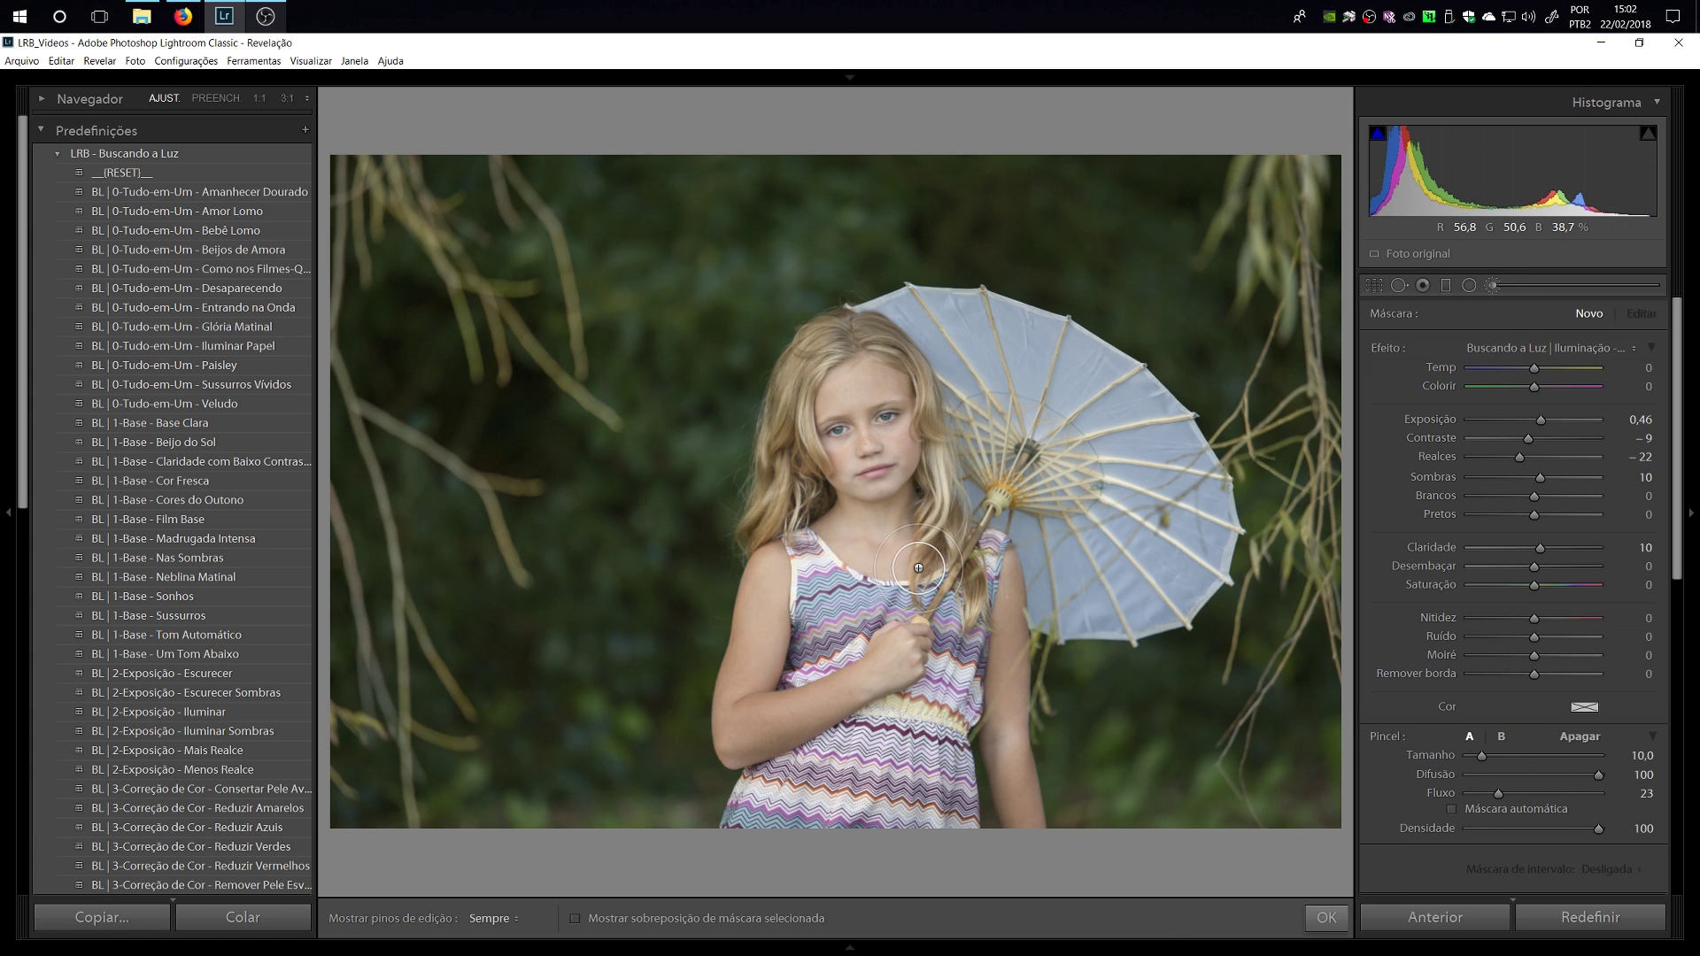
{"action": "key", "text": "h"}
{"action": "mouse_move", "coordinate": [862, 482]}
{"action": "left_mouse_down"}
{"action": "mouse_move", "coordinate": [837, 496]}
{"action": "mouse_move", "coordinate": [815, 478]}
{"action": "mouse_move", "coordinate": [830, 437]}
{"action": "left_mouse_up"}
Set the brush flow to 100 and continue the Clarear mask over the girl, reducing the brush to size 5.
{"action": "left_click_drag", "start_coordinate": [1498, 793], "coordinate": [1634, 799]}
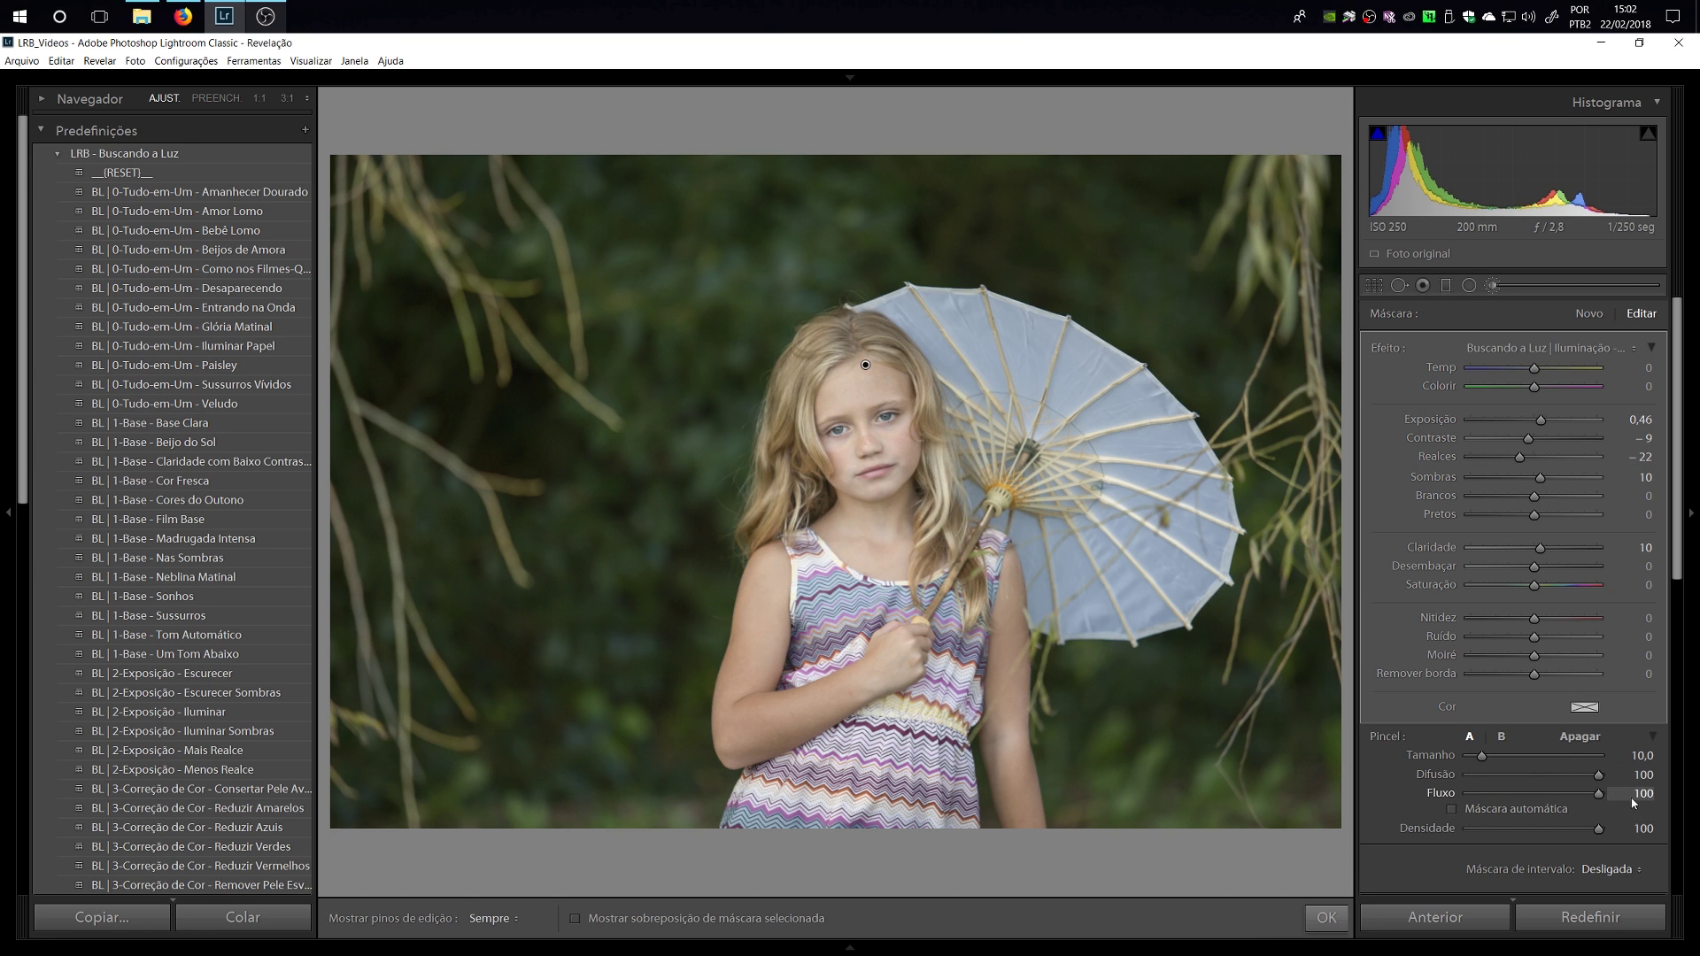
{"action": "key", "text": "h"}
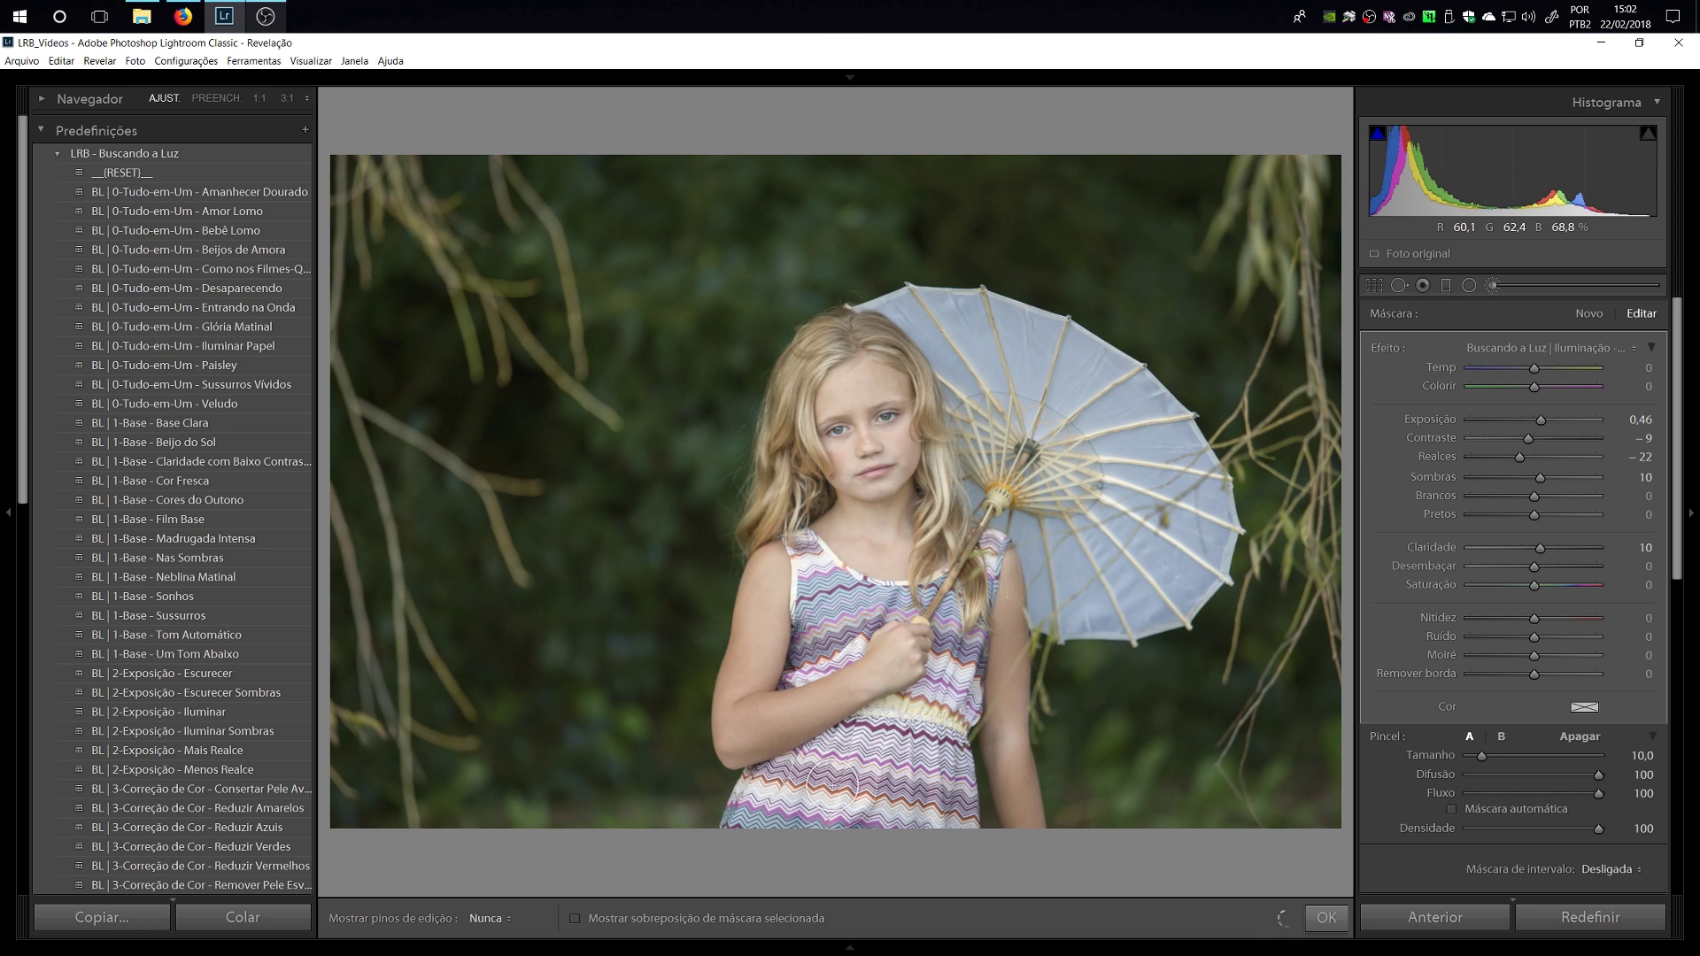
{"action": "key", "text": "h"}
{"action": "key", "text": "bracketleft"}
{"action": "key", "text": "bracketleft"}
{"action": "key", "text": "bracketleft"}
{"action": "key", "text": "bracketleft"}
{"action": "key", "text": "bracketleft"}
{"action": "key", "text": "h"}
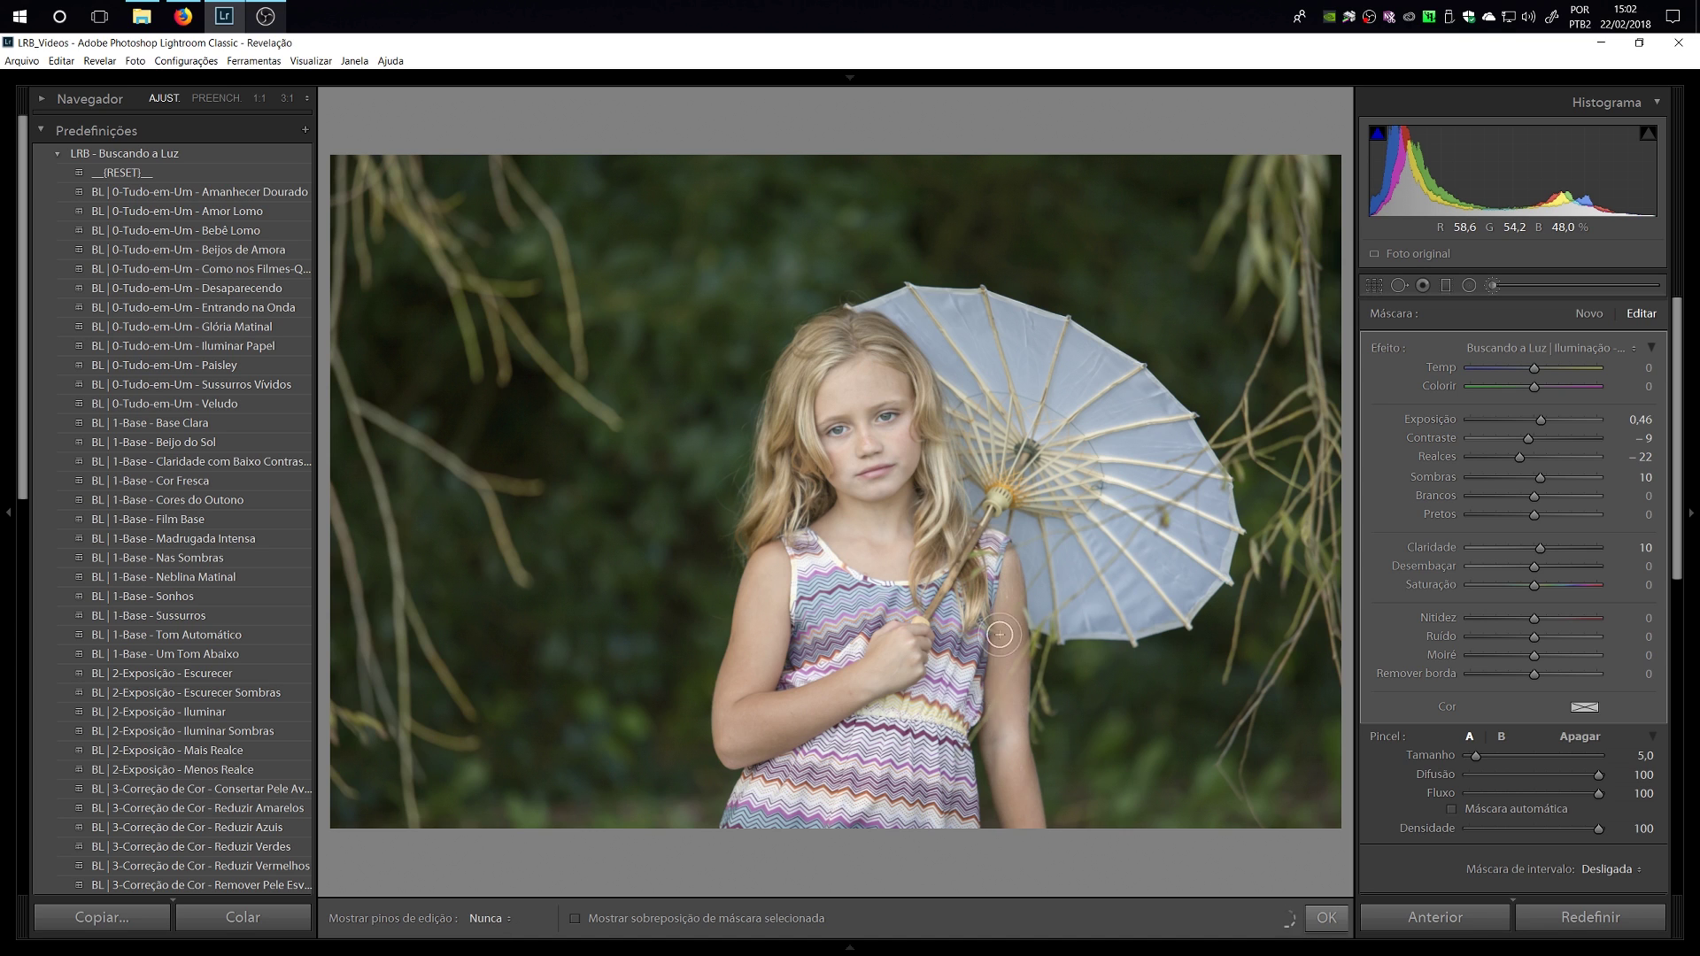
Enlarge the brush to size 9 and extend the girl's Clarear mask over the part of the umbrella beside her head.
{"action": "key", "text": "bracketright"}
{"action": "key", "text": "bracketright"}
{"action": "key", "text": "bracketright"}
{"action": "key", "text": "bracketright"}
{"action": "left_click_drag", "start_coordinate": [1000, 353], "coordinate": [1124, 442]}
{"action": "mouse_move", "coordinate": [1019, 470]}
{"action": "left_mouse_down"}
{"action": "mouse_move", "coordinate": [977, 469]}
{"action": "mouse_move", "coordinate": [938, 520]}
{"action": "mouse_move", "coordinate": [894, 488]}
{"action": "mouse_move", "coordinate": [876, 520]}
{"action": "mouse_move", "coordinate": [855, 458]}
{"action": "mouse_move", "coordinate": [860, 374]}
{"action": "mouse_move", "coordinate": [958, 341]}
{"action": "left_mouse_up"}
{"action": "key", "text": "h"}
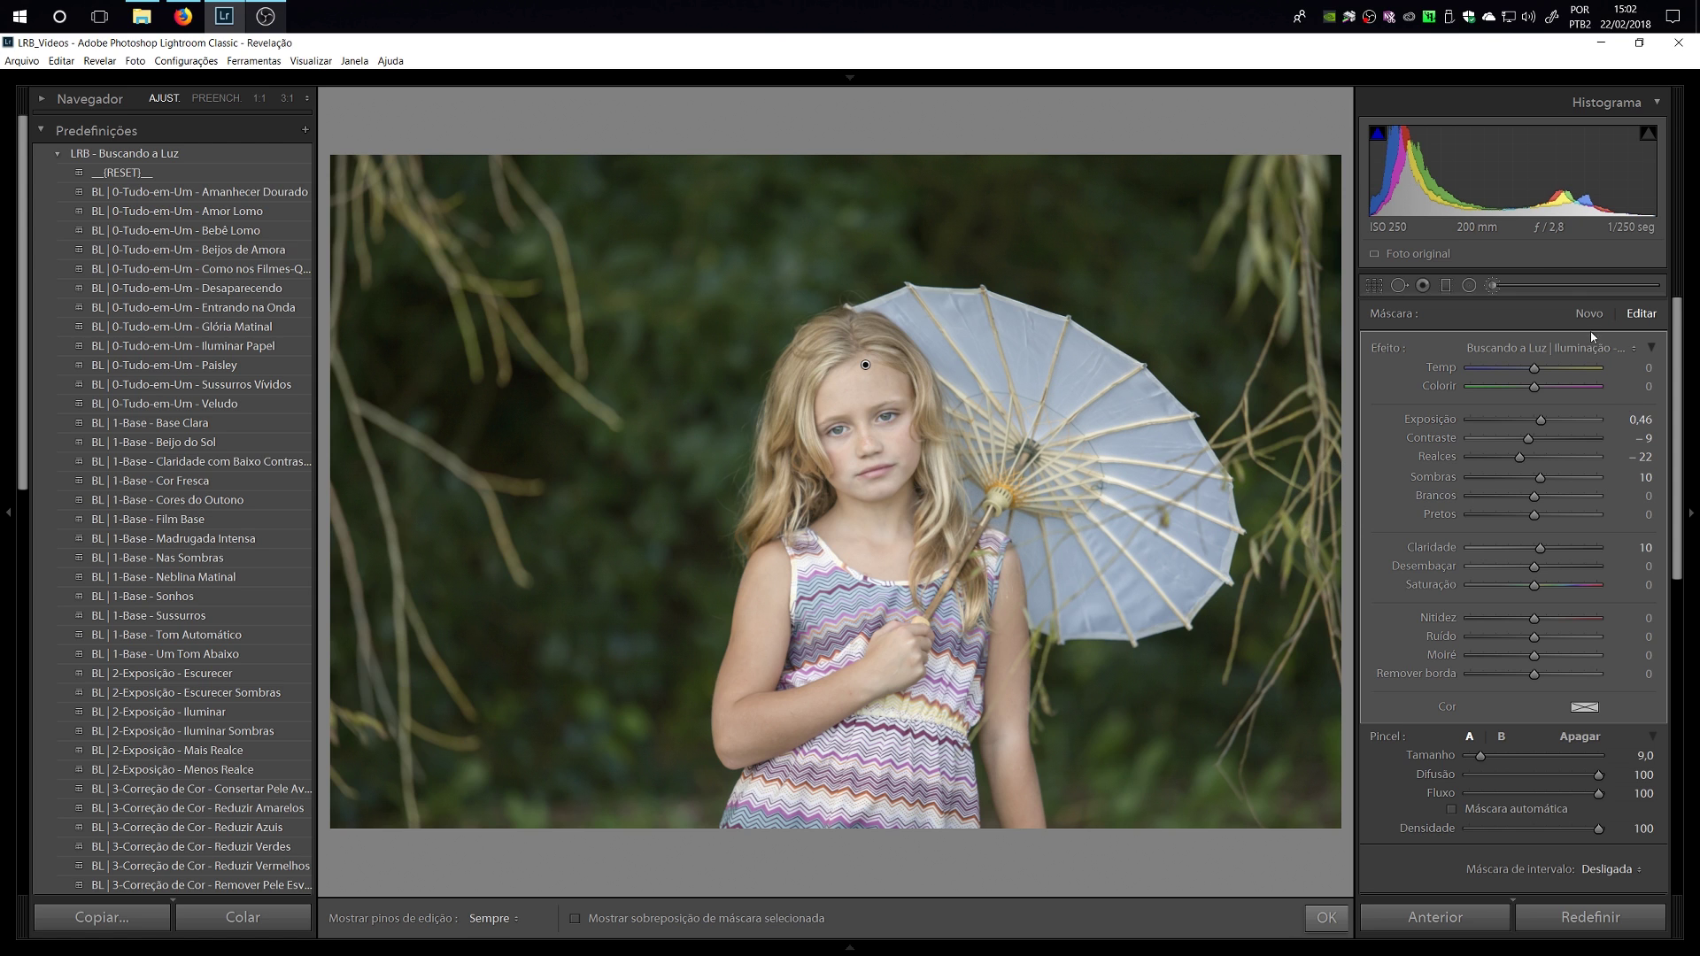
Start a new Clarear brush mask and paint over the umbrella at size 8, reducing the brush to size 6.
{"action": "left_click", "coordinate": [1589, 316]}
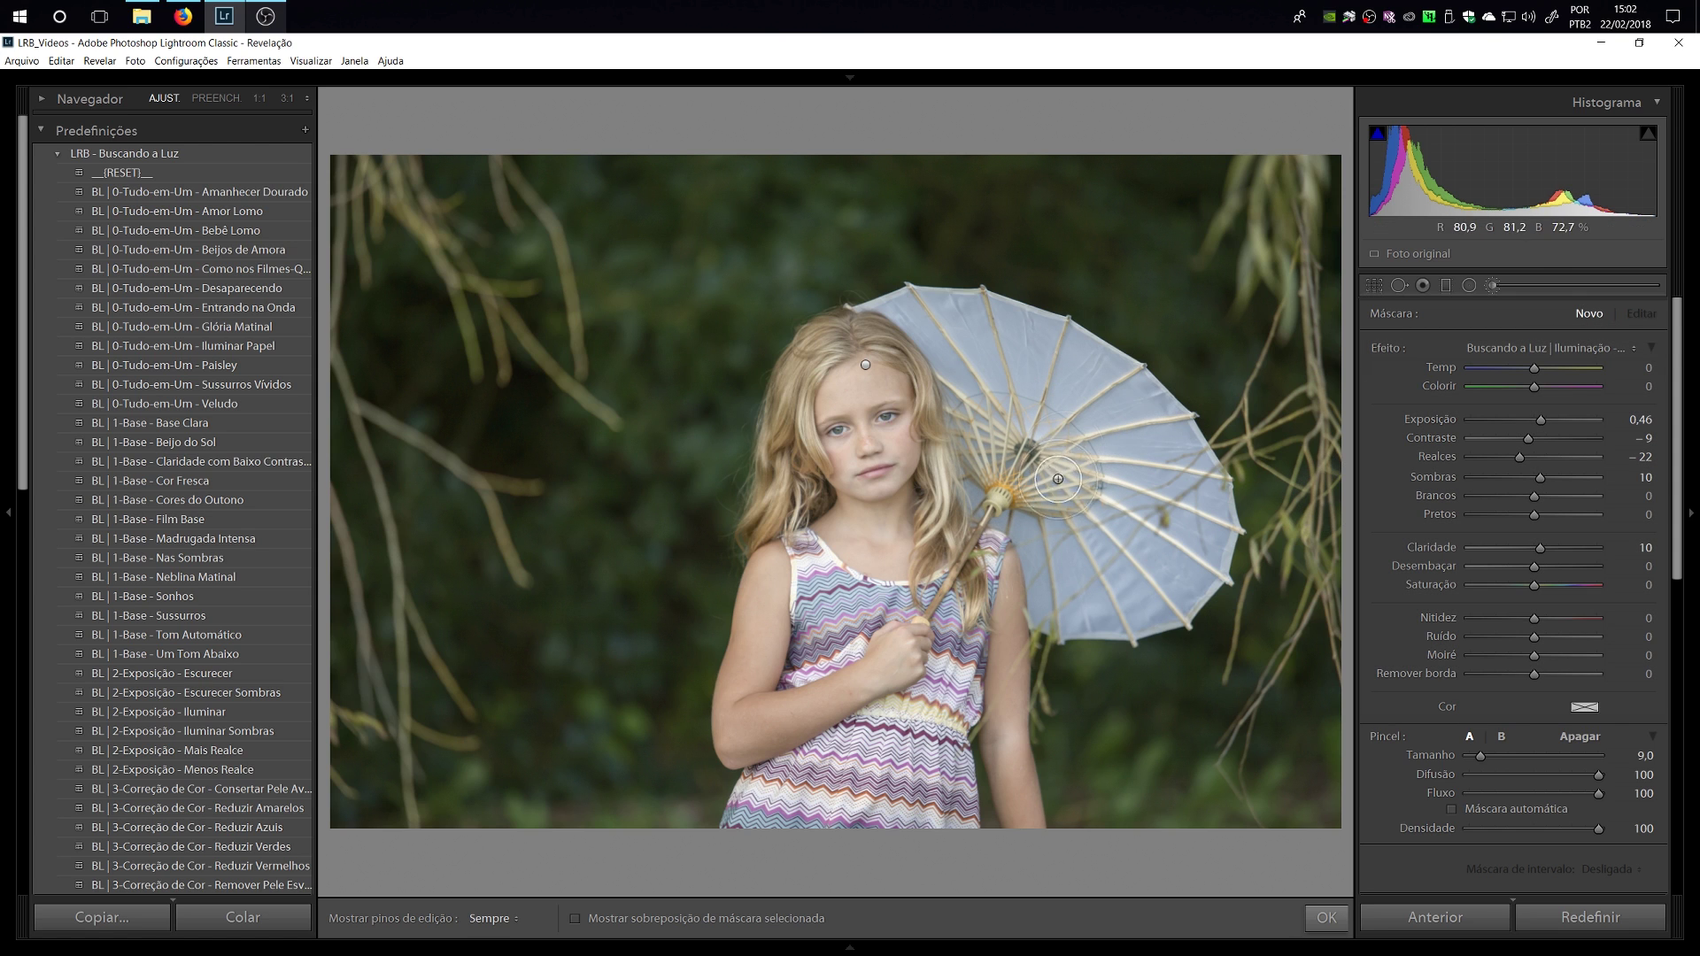
{"action": "key", "text": "bracketleft"}
{"action": "key", "text": "h"}
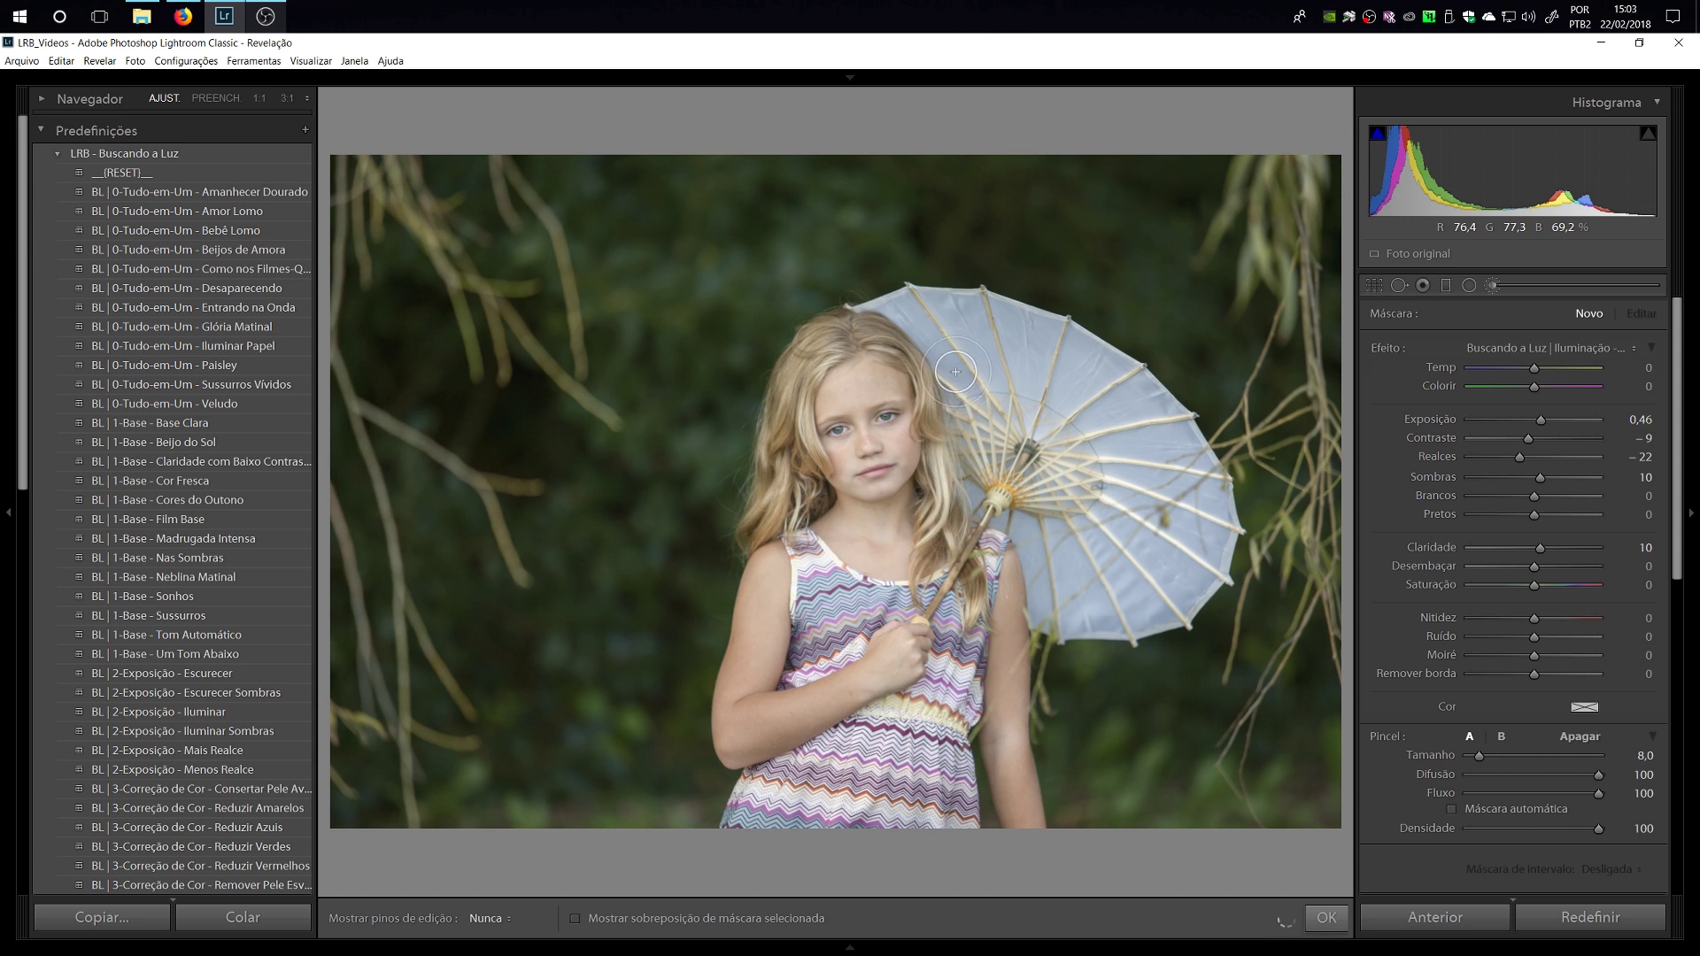
{"action": "left_click_drag", "start_coordinate": [922, 319], "coordinate": [922, 321]}
{"action": "scroll", "coordinate": [927, 327], "scroll_direction": "down", "scroll_amount": 2}
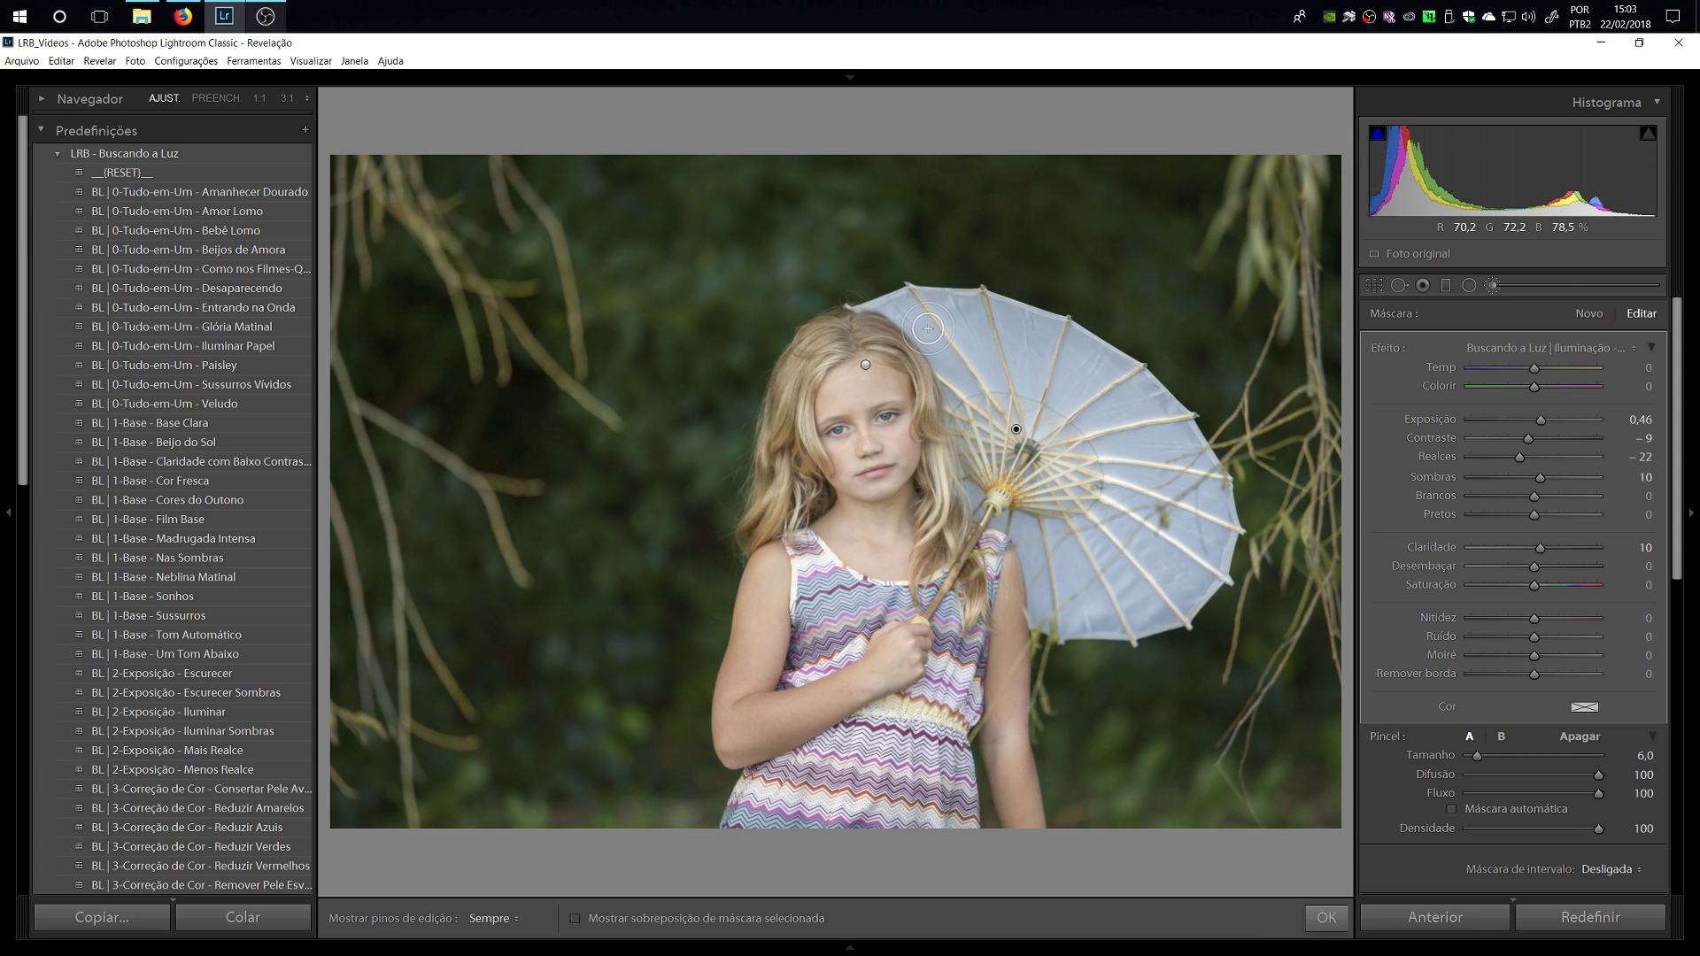
Set the umbrella mask's exposure to 0,61 and highlights to −7, and compare the photo with and without the brush adjustments.
{"action": "key", "text": "h"}
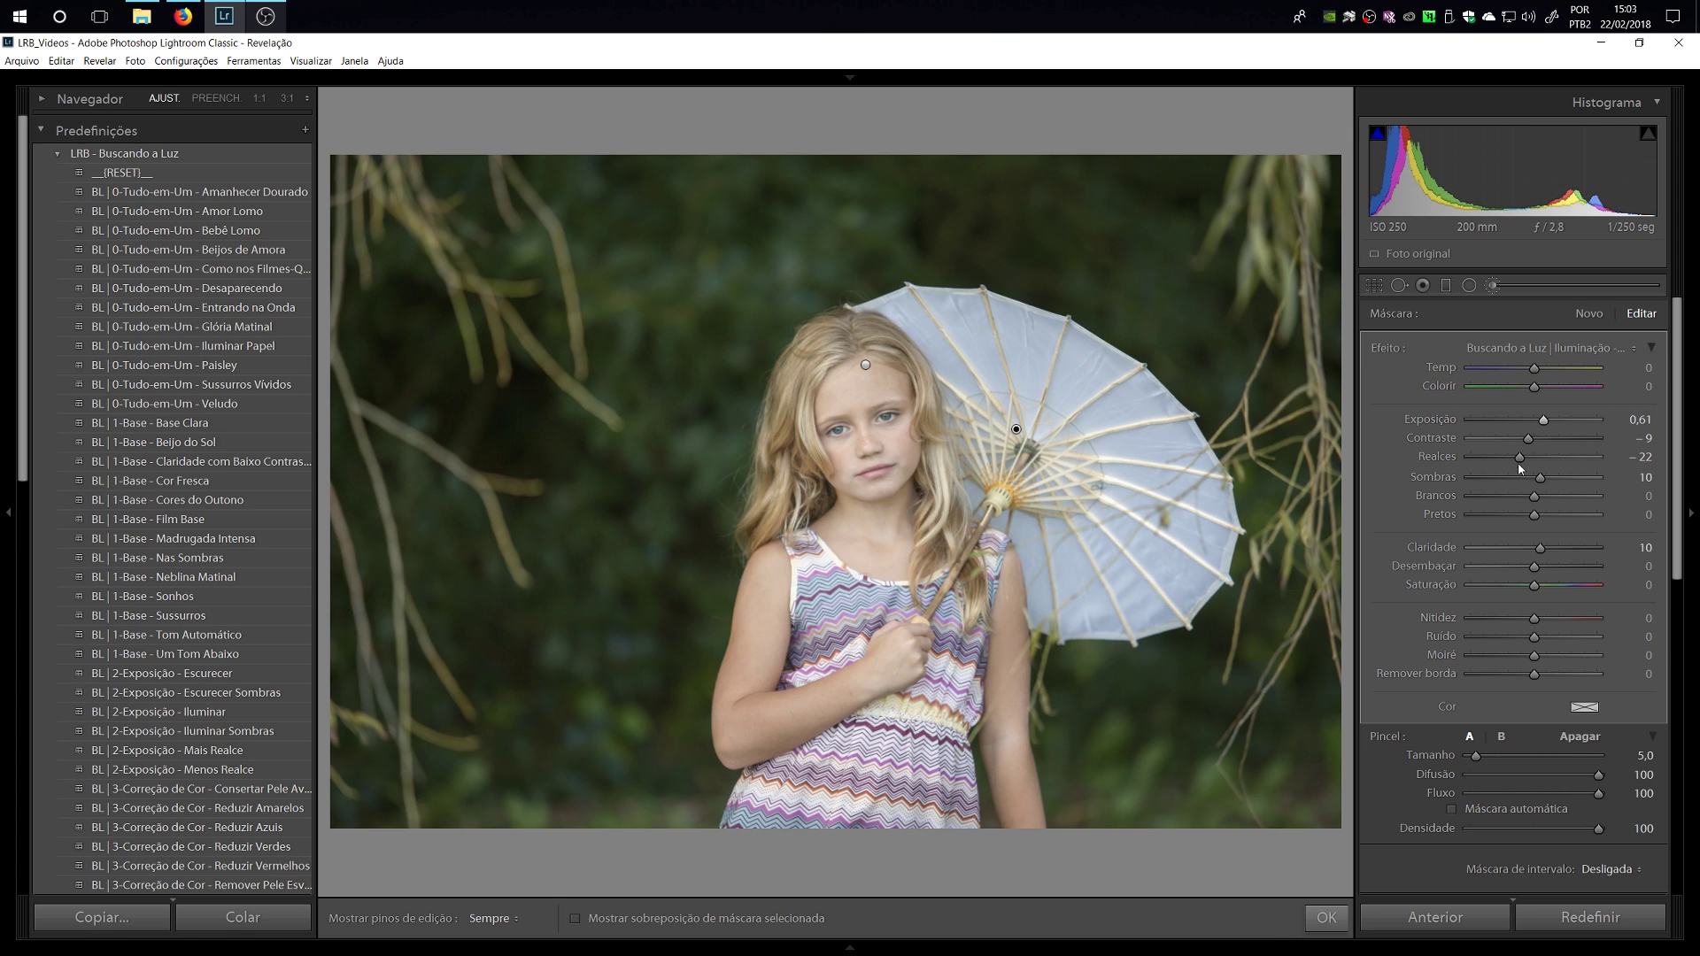
{"action": "left_click_drag", "start_coordinate": [1523, 459], "coordinate": [1534, 464]}
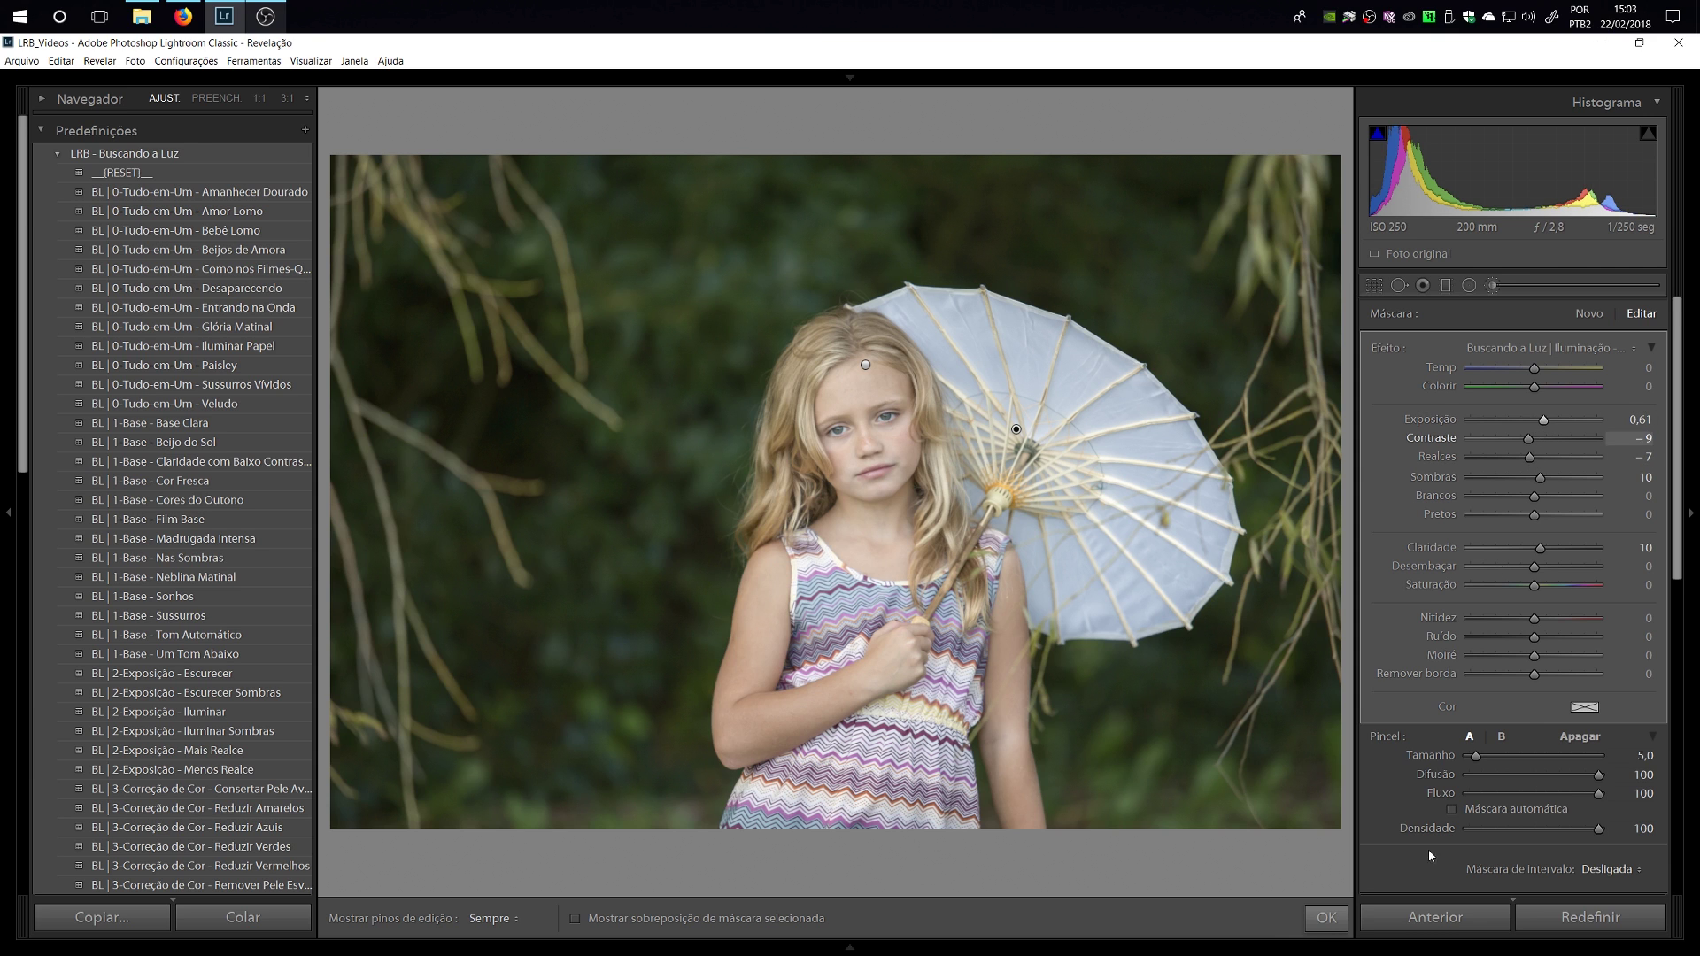
{"action": "scroll", "coordinate": [1632, 644], "scroll_direction": "down", "scroll_amount": 3}
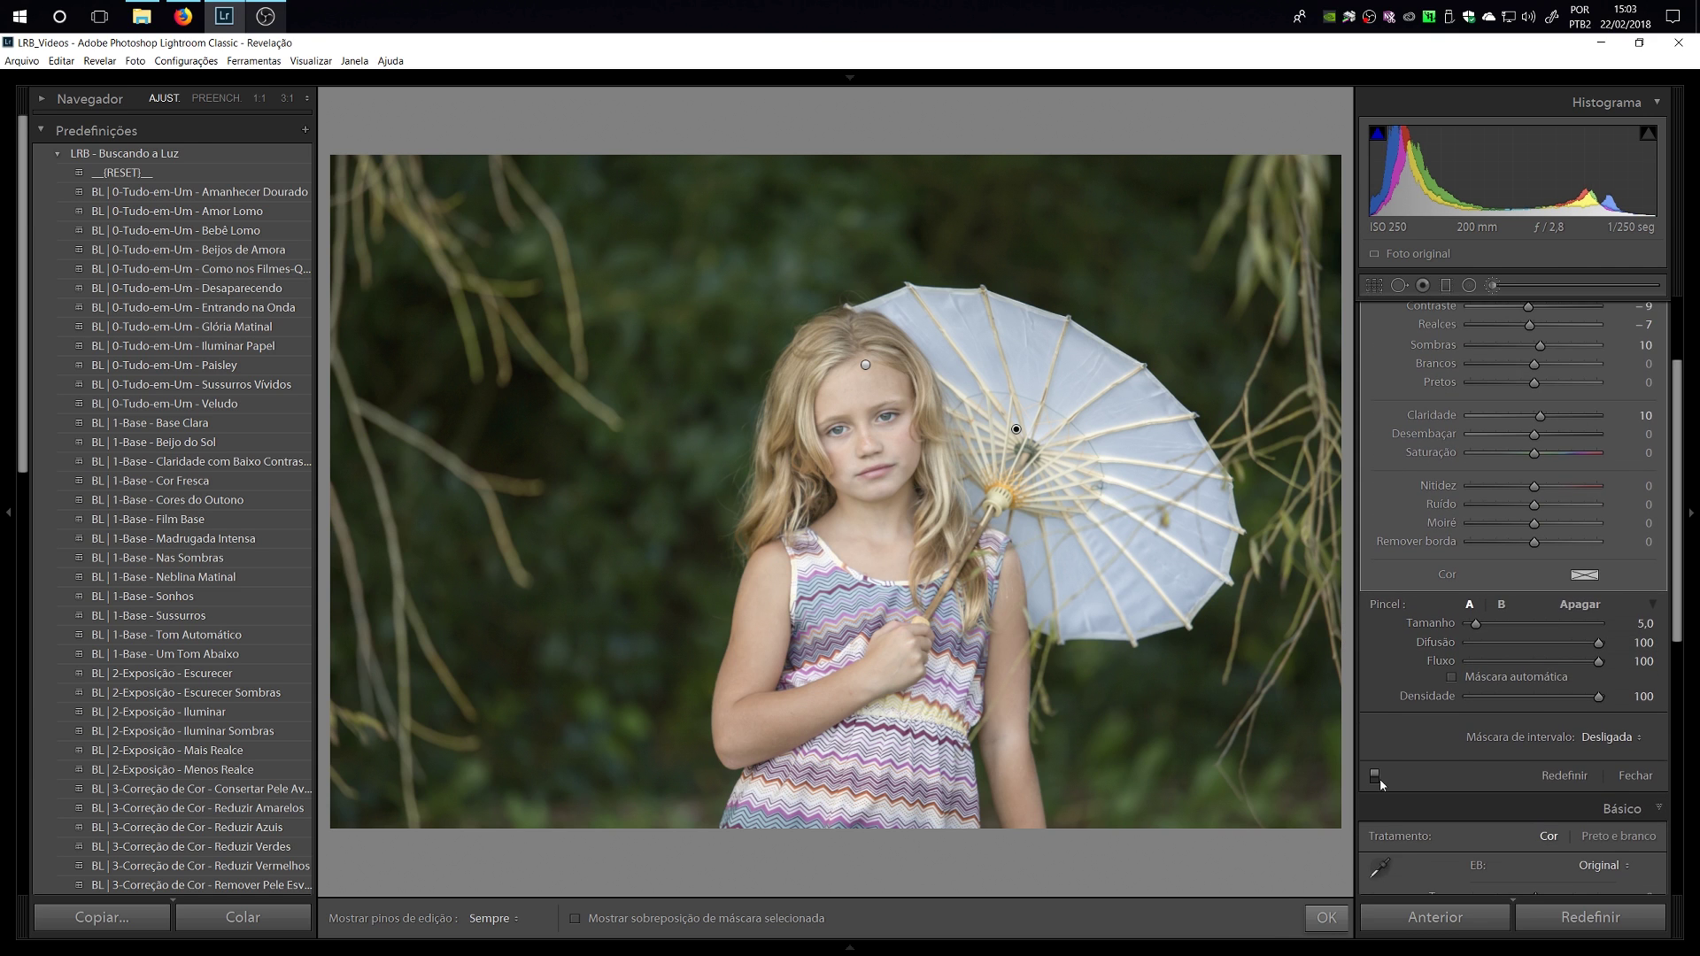
{"action": "left_click", "coordinate": [1375, 777]}
{"action": "left_click", "coordinate": [1375, 777]}
{"action": "left_click", "coordinate": [1375, 778]}
{"action": "left_click", "coordinate": [1375, 777]}
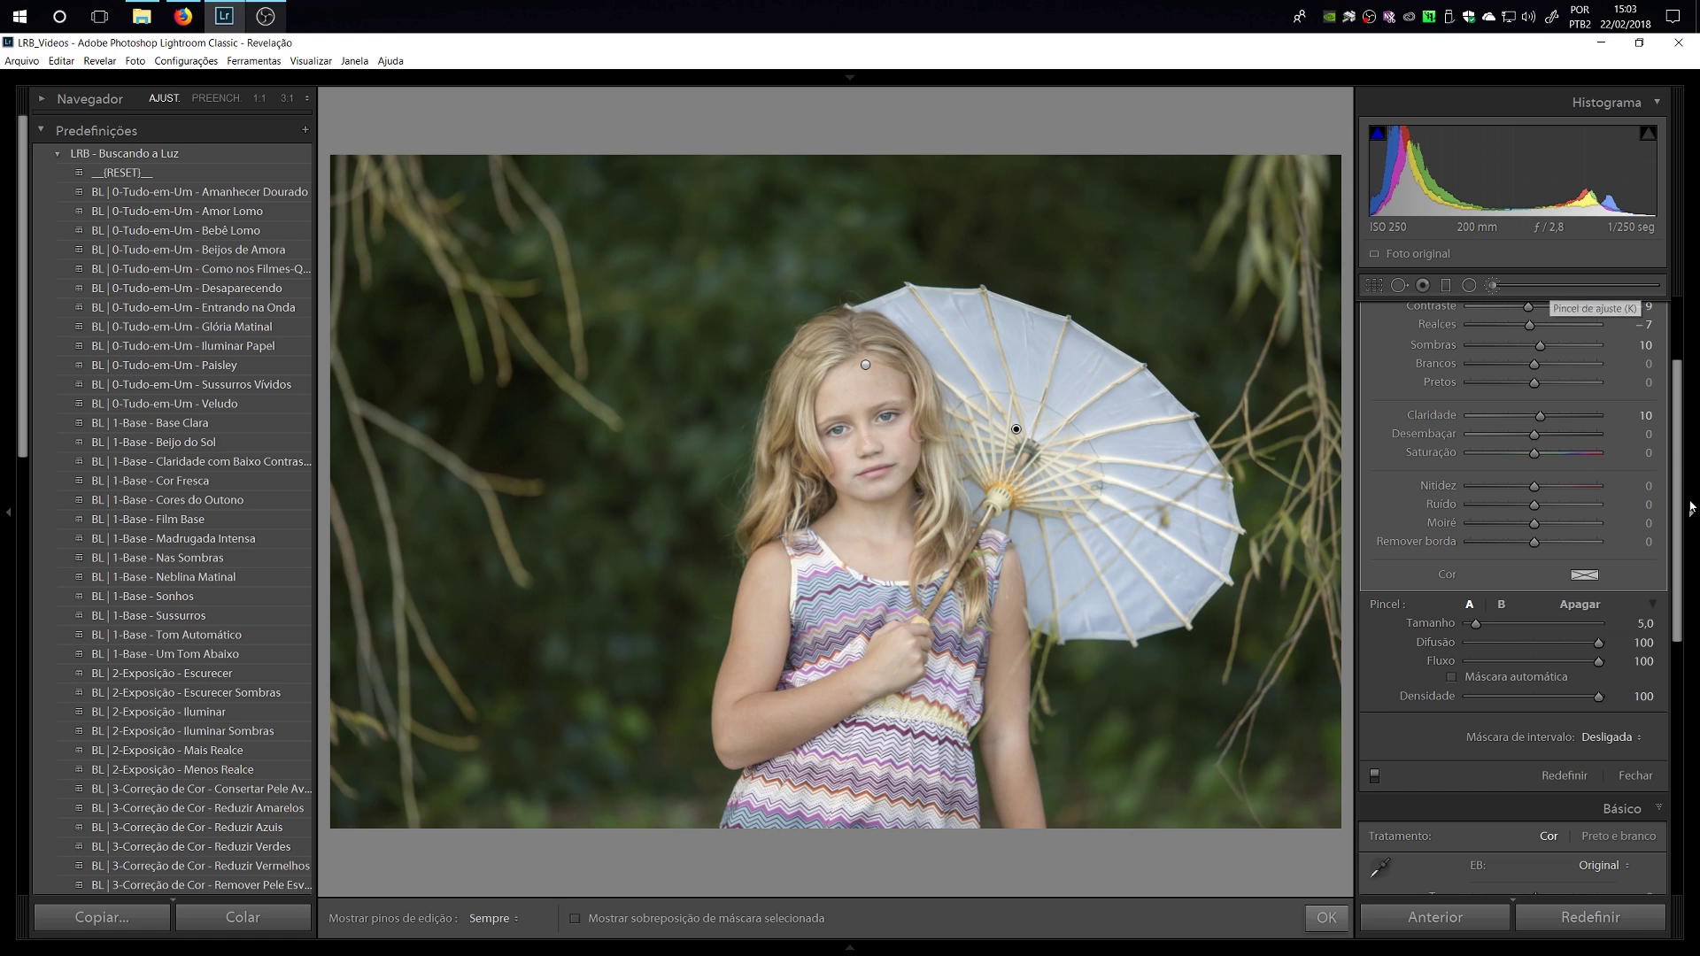
Paint a new brush mask over the girl's dress with the Buscando a Luz | Cor - Saturação Forte preset at size 6 and close the brush.
{"action": "scroll", "coordinate": [1687, 505], "scroll_direction": "up", "scroll_amount": 3}
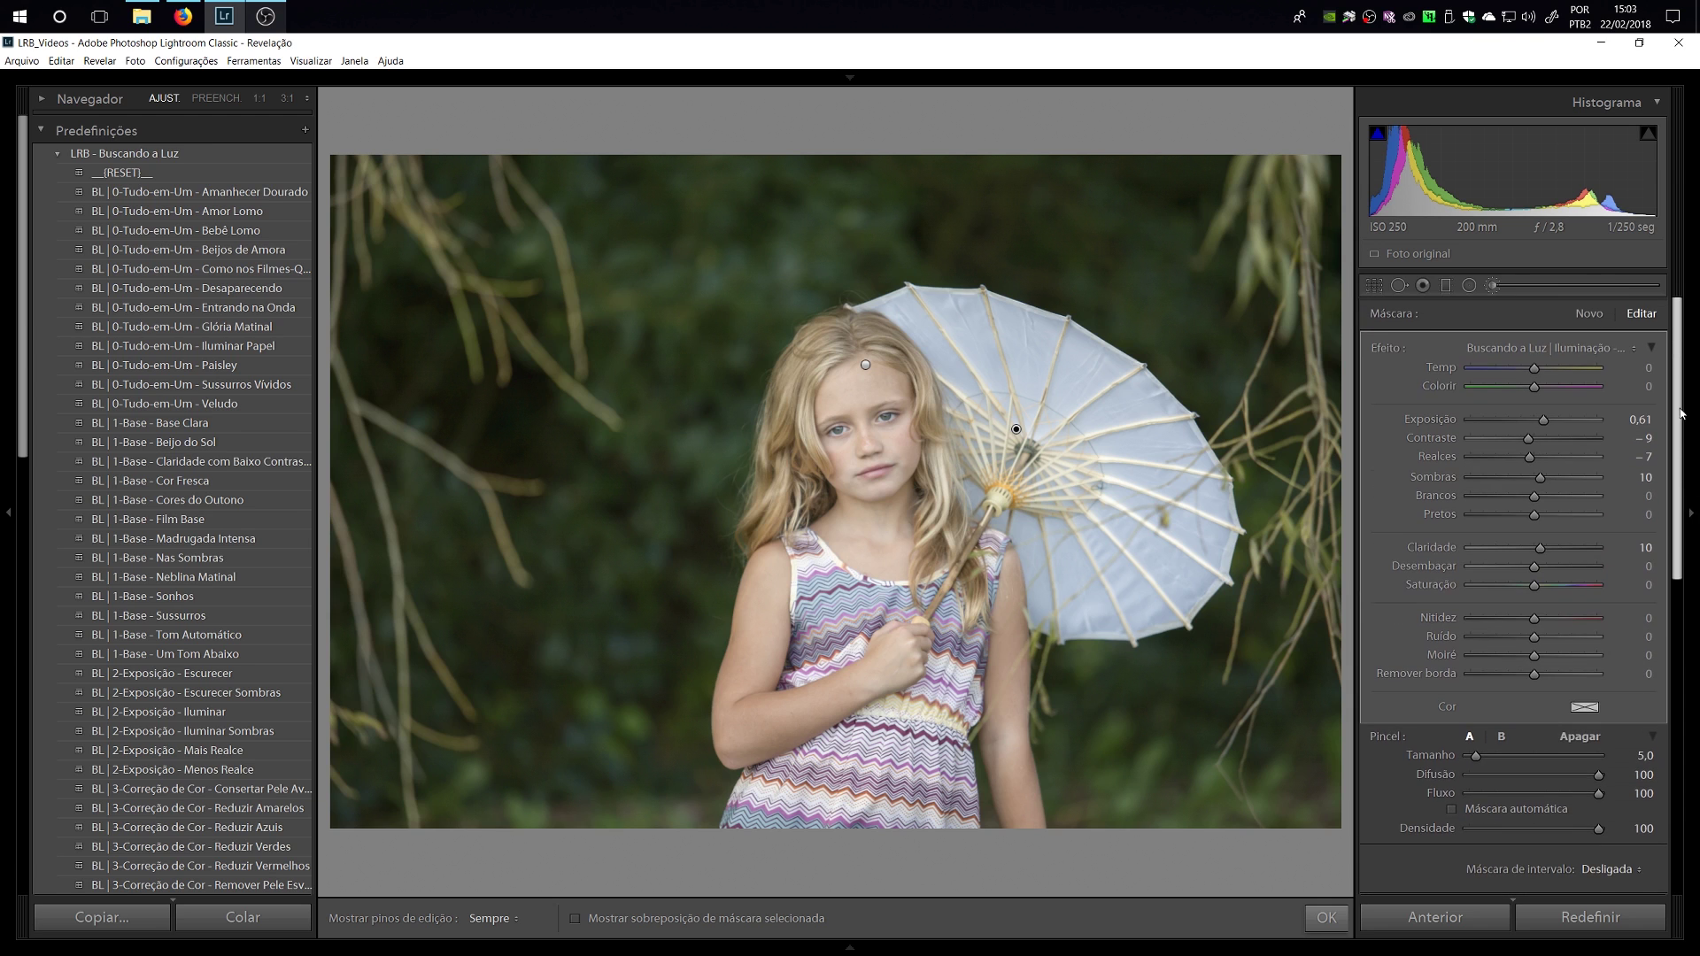
{"action": "left_click", "coordinate": [1588, 314]}
{"action": "left_click", "coordinate": [1562, 348]}
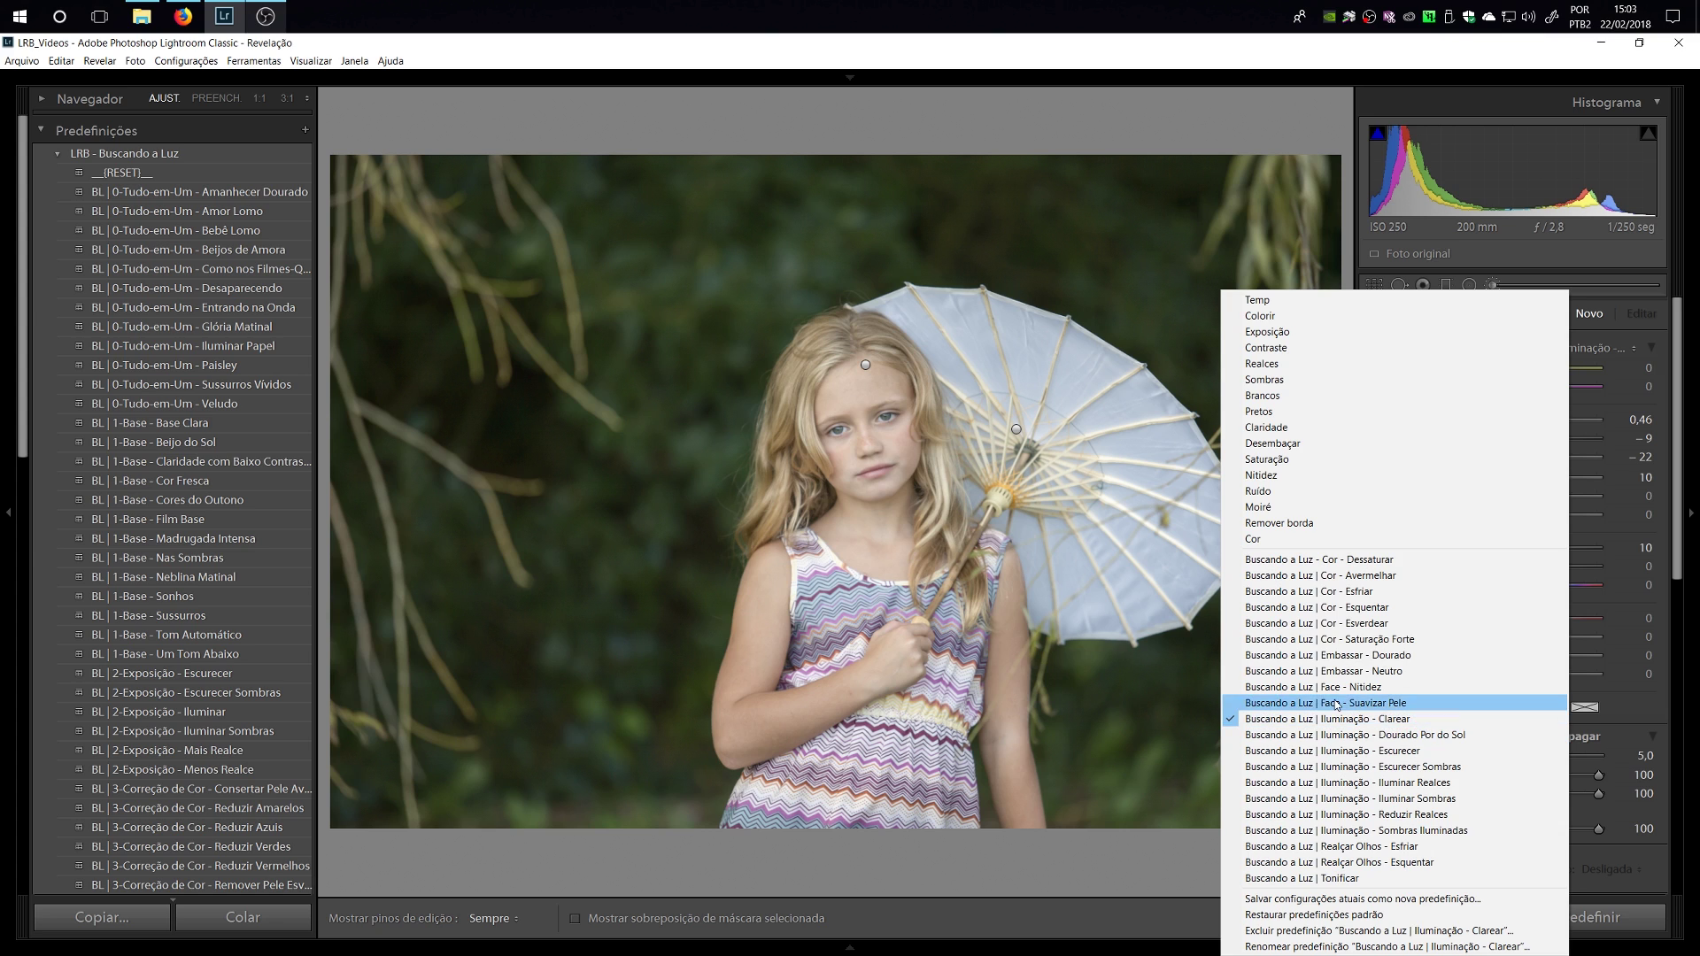
{"action": "left_click", "coordinate": [1326, 640]}
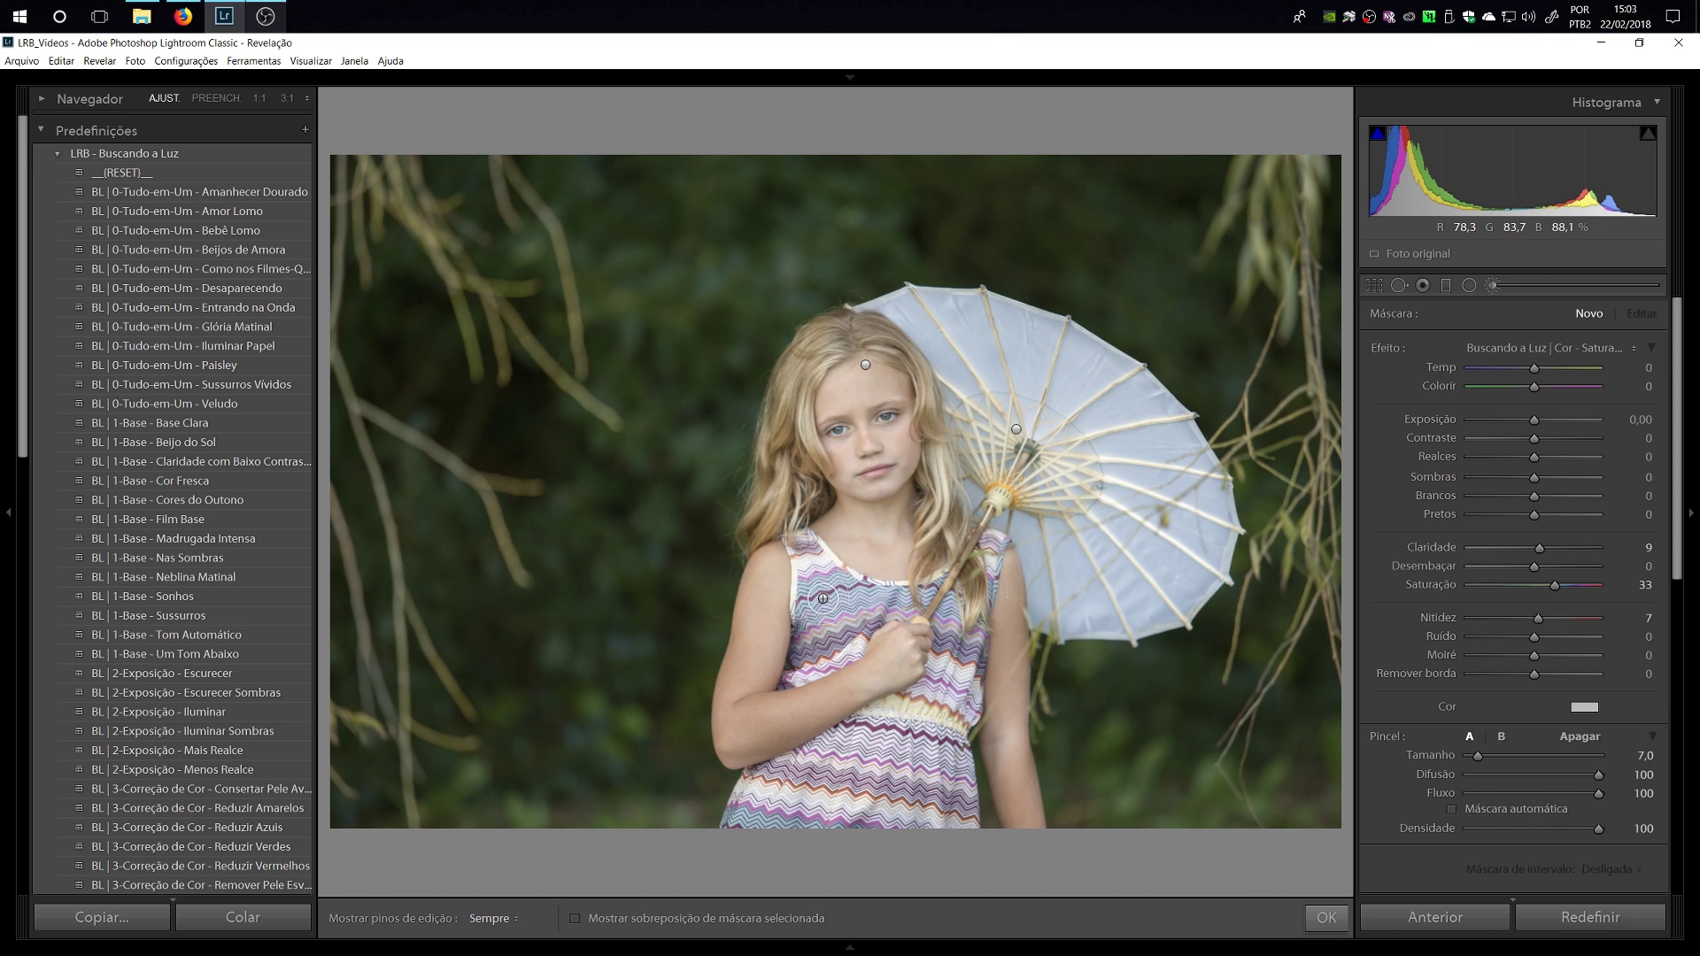
{"action": "key", "text": "bracketleft"}
{"action": "key", "text": "h"}
{"action": "left_click", "coordinate": [806, 542]}
{"action": "key", "text": "h"}
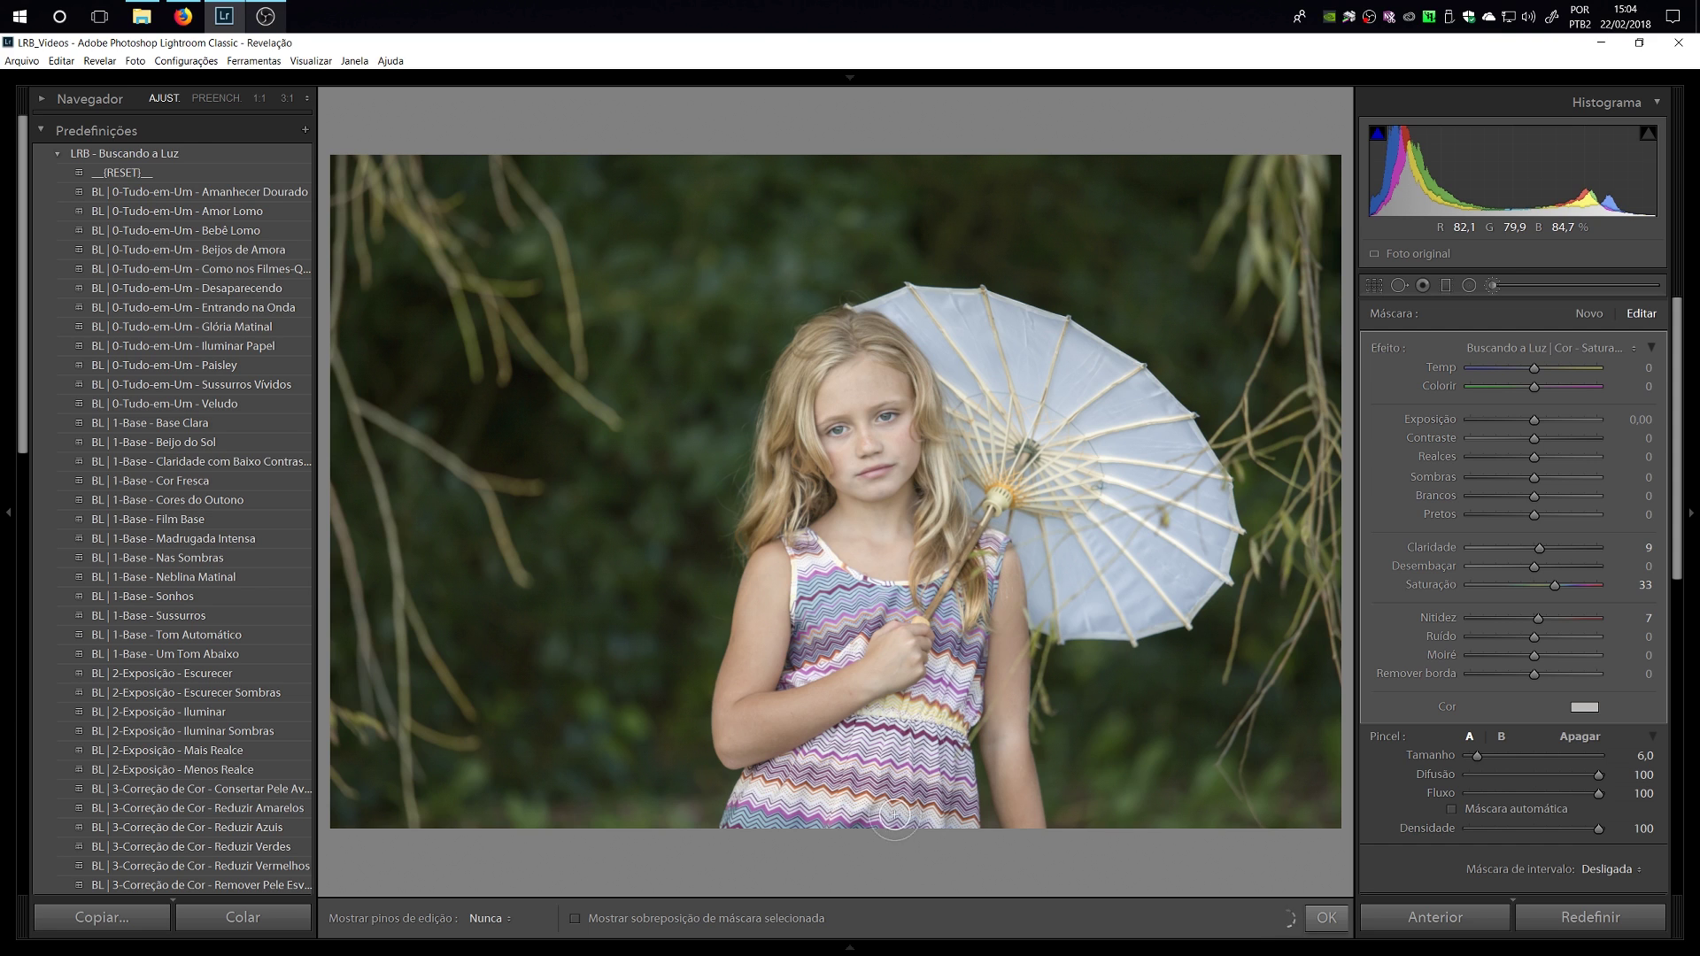
{"action": "key", "text": "h"}
{"action": "left_click", "coordinate": [1512, 288]}
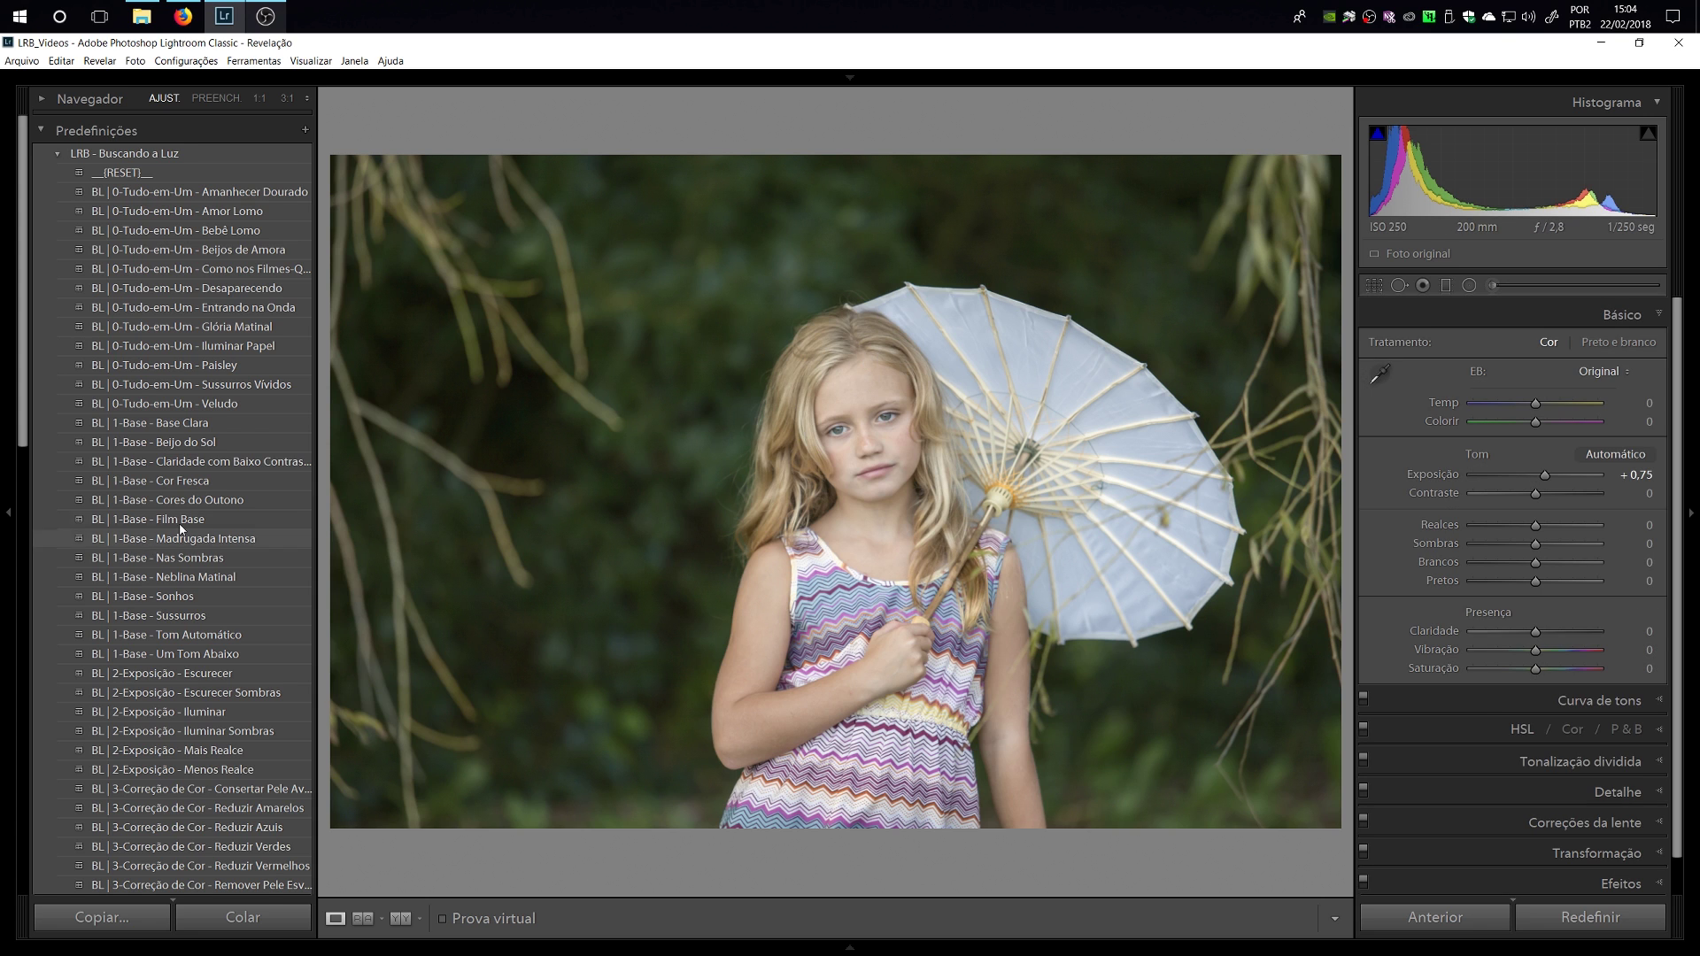
Apply the BL | 7-Vinheta - Preto Médio preset to the umbrella portrait.
{"action": "scroll", "coordinate": [200, 569], "scroll_direction": "down", "scroll_amount": 5}
{"action": "scroll", "coordinate": [200, 569], "scroll_direction": "down", "scroll_amount": 2}
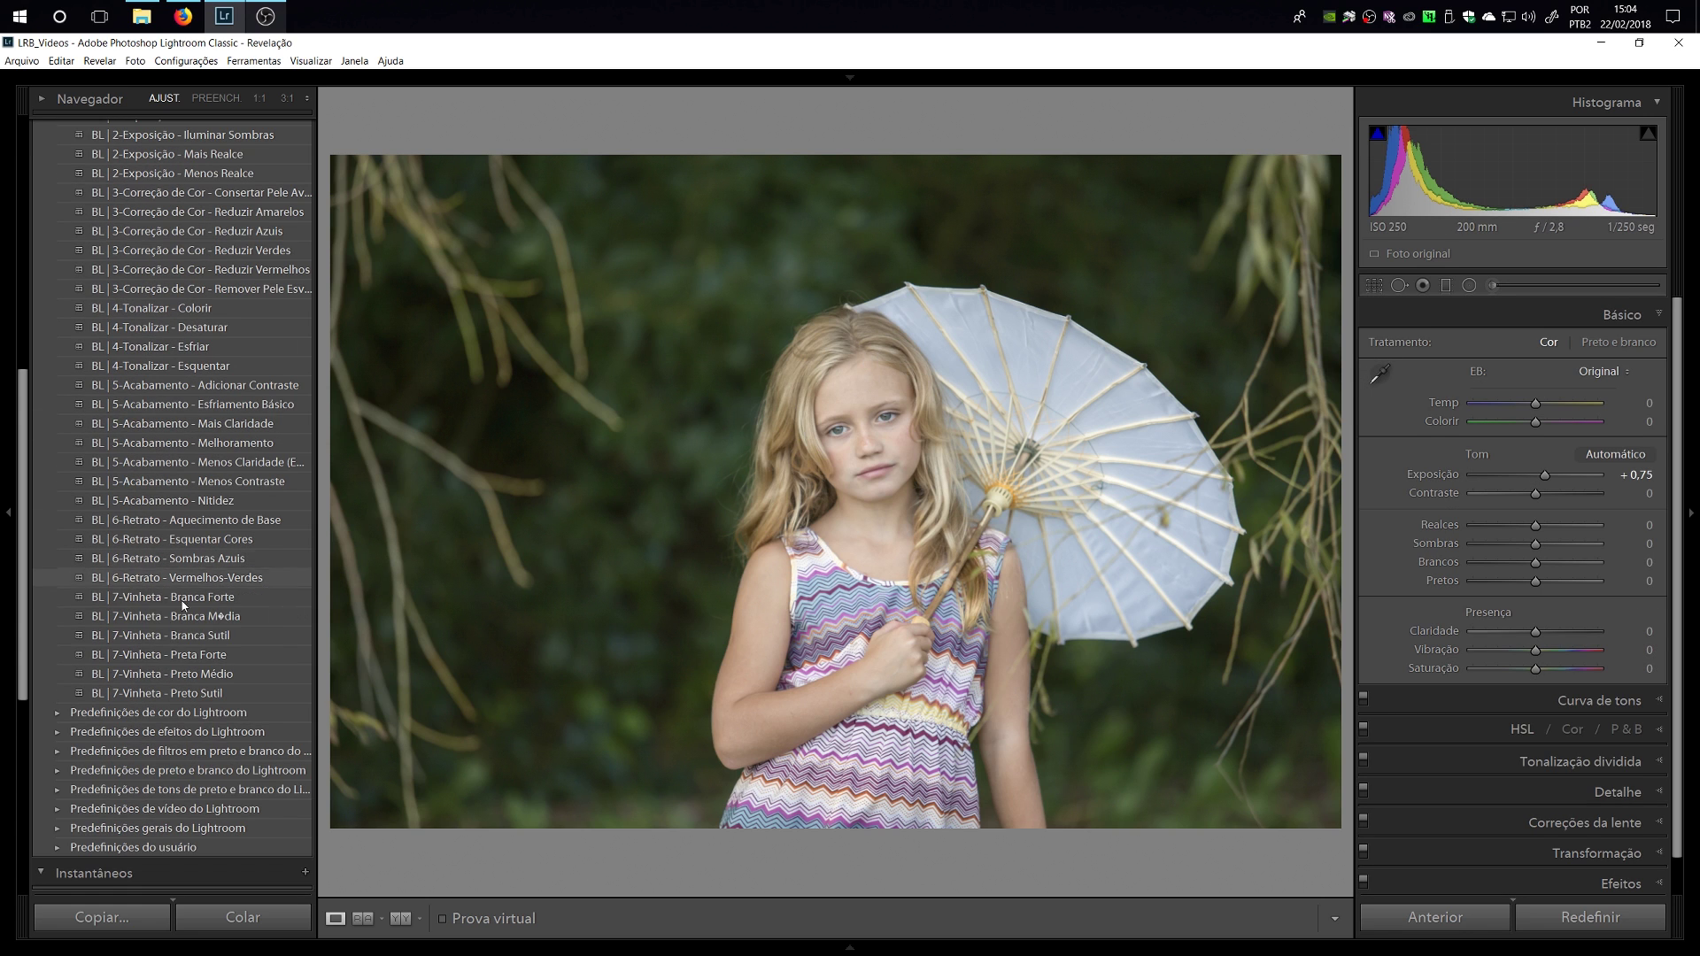
{"action": "left_click", "coordinate": [147, 674]}
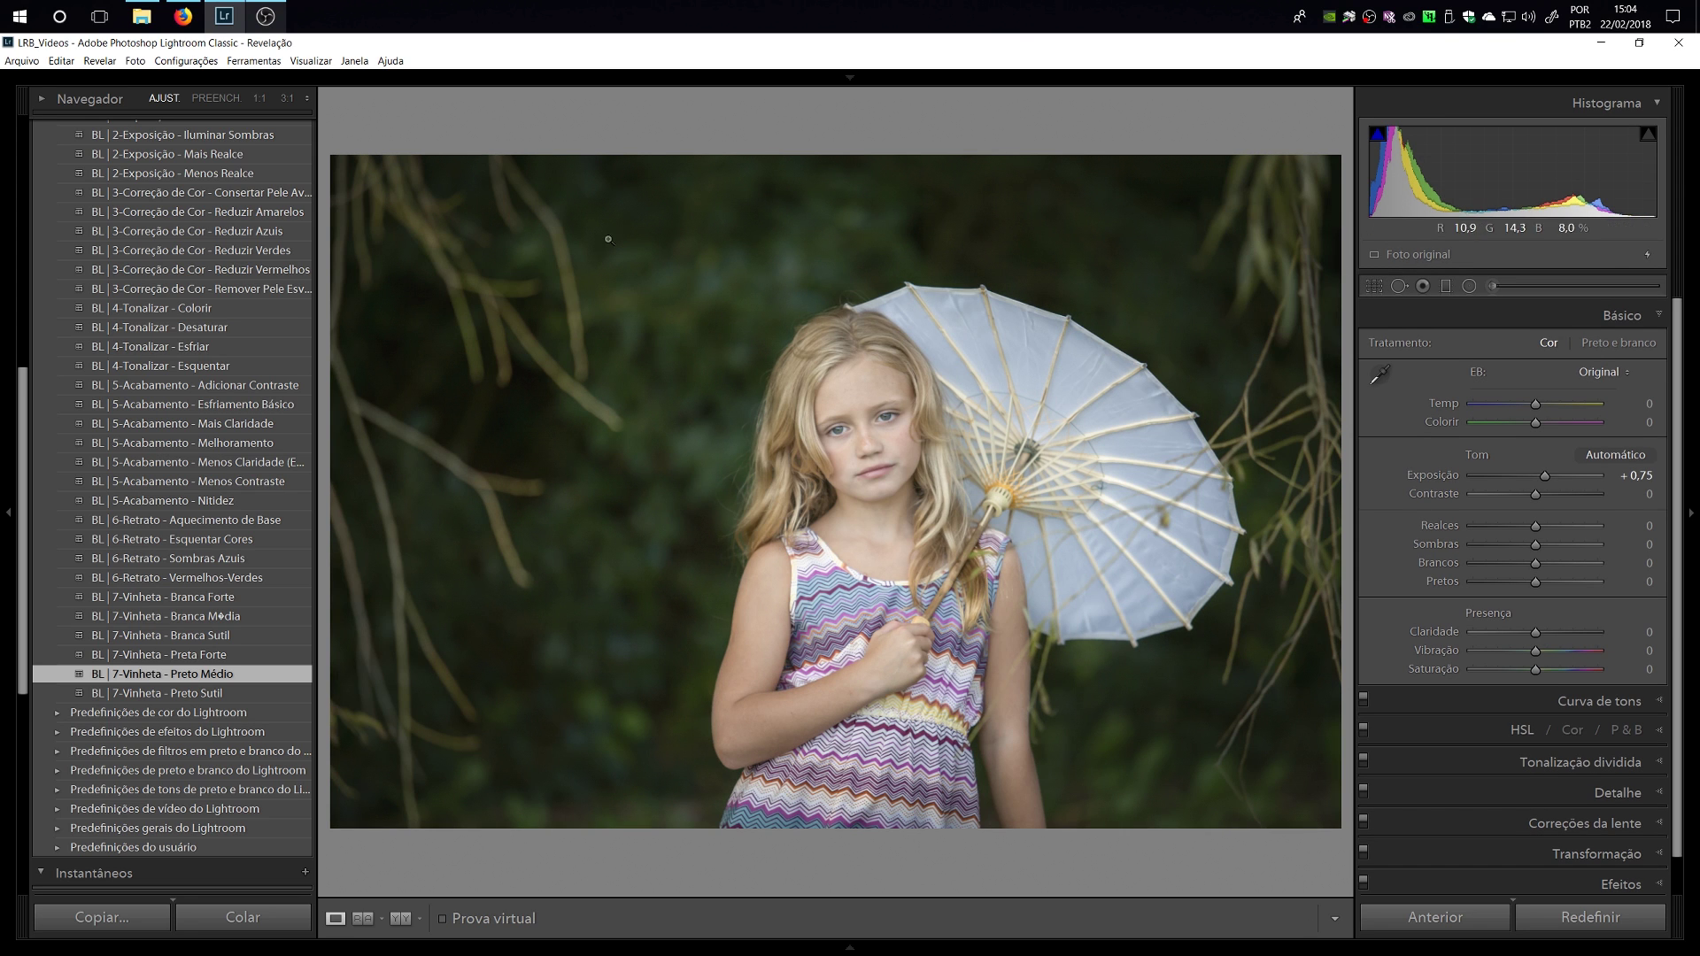
Soften the umbrella portrait's post-crop vignette by setting its Intensidade to −27, and collapse the effects settings.
{"action": "scroll", "coordinate": [1685, 637], "scroll_direction": "down", "scroll_amount": 2}
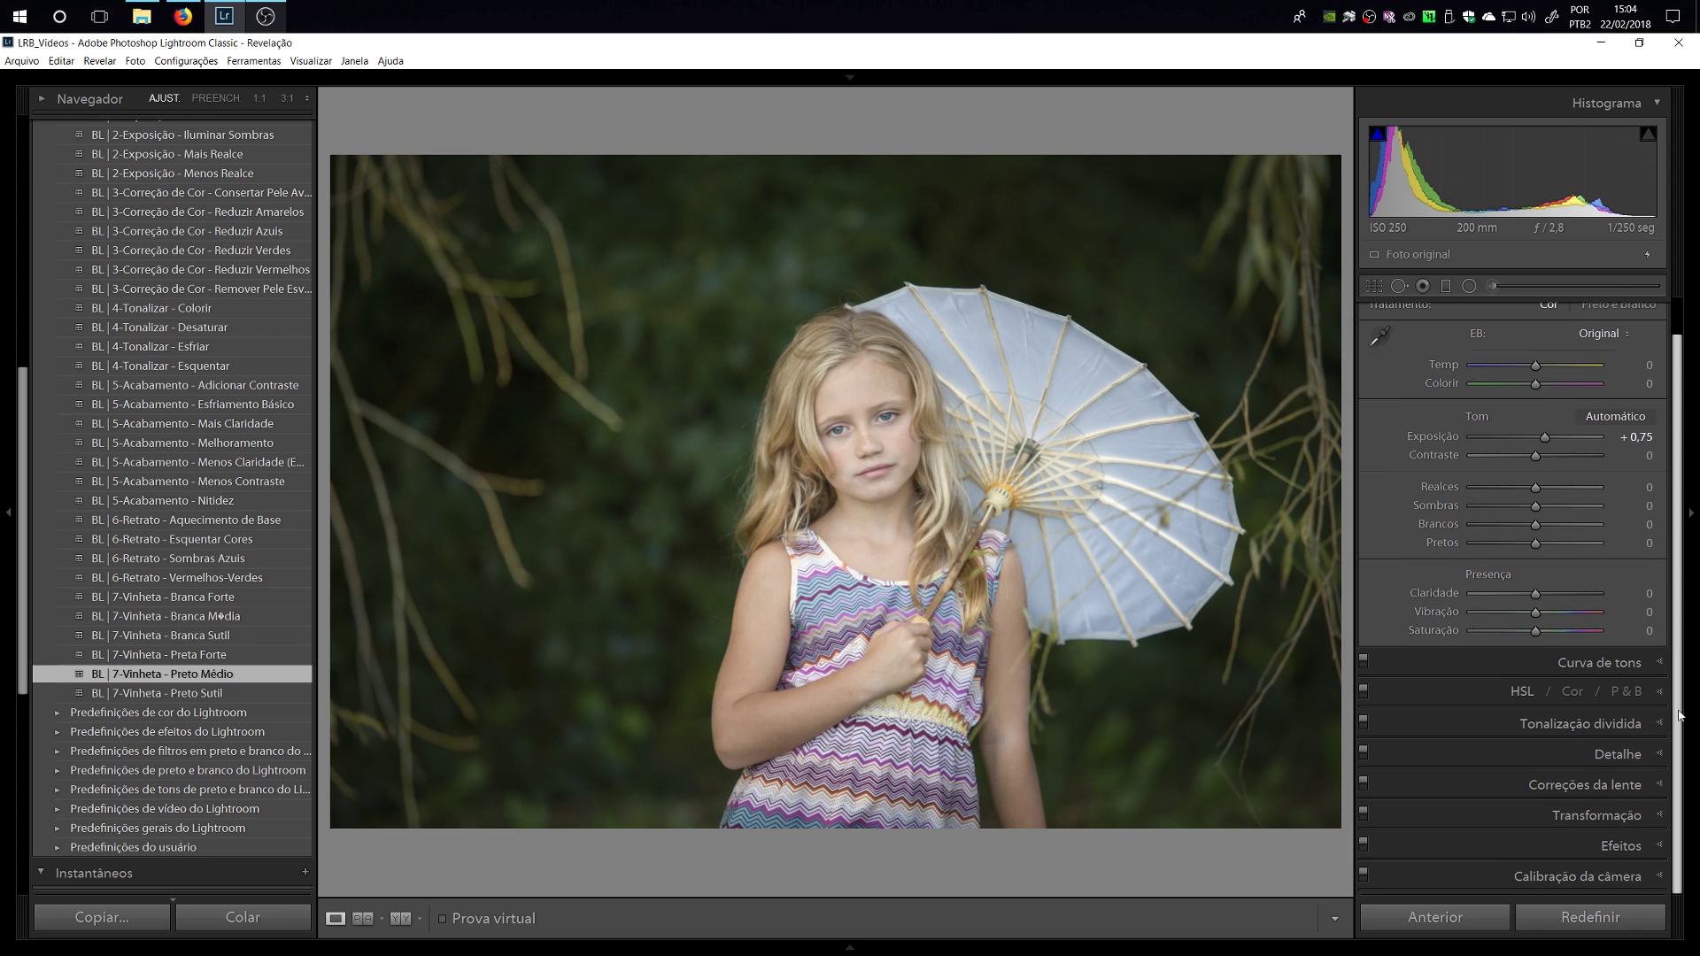
{"action": "left_click", "coordinate": [1661, 851]}
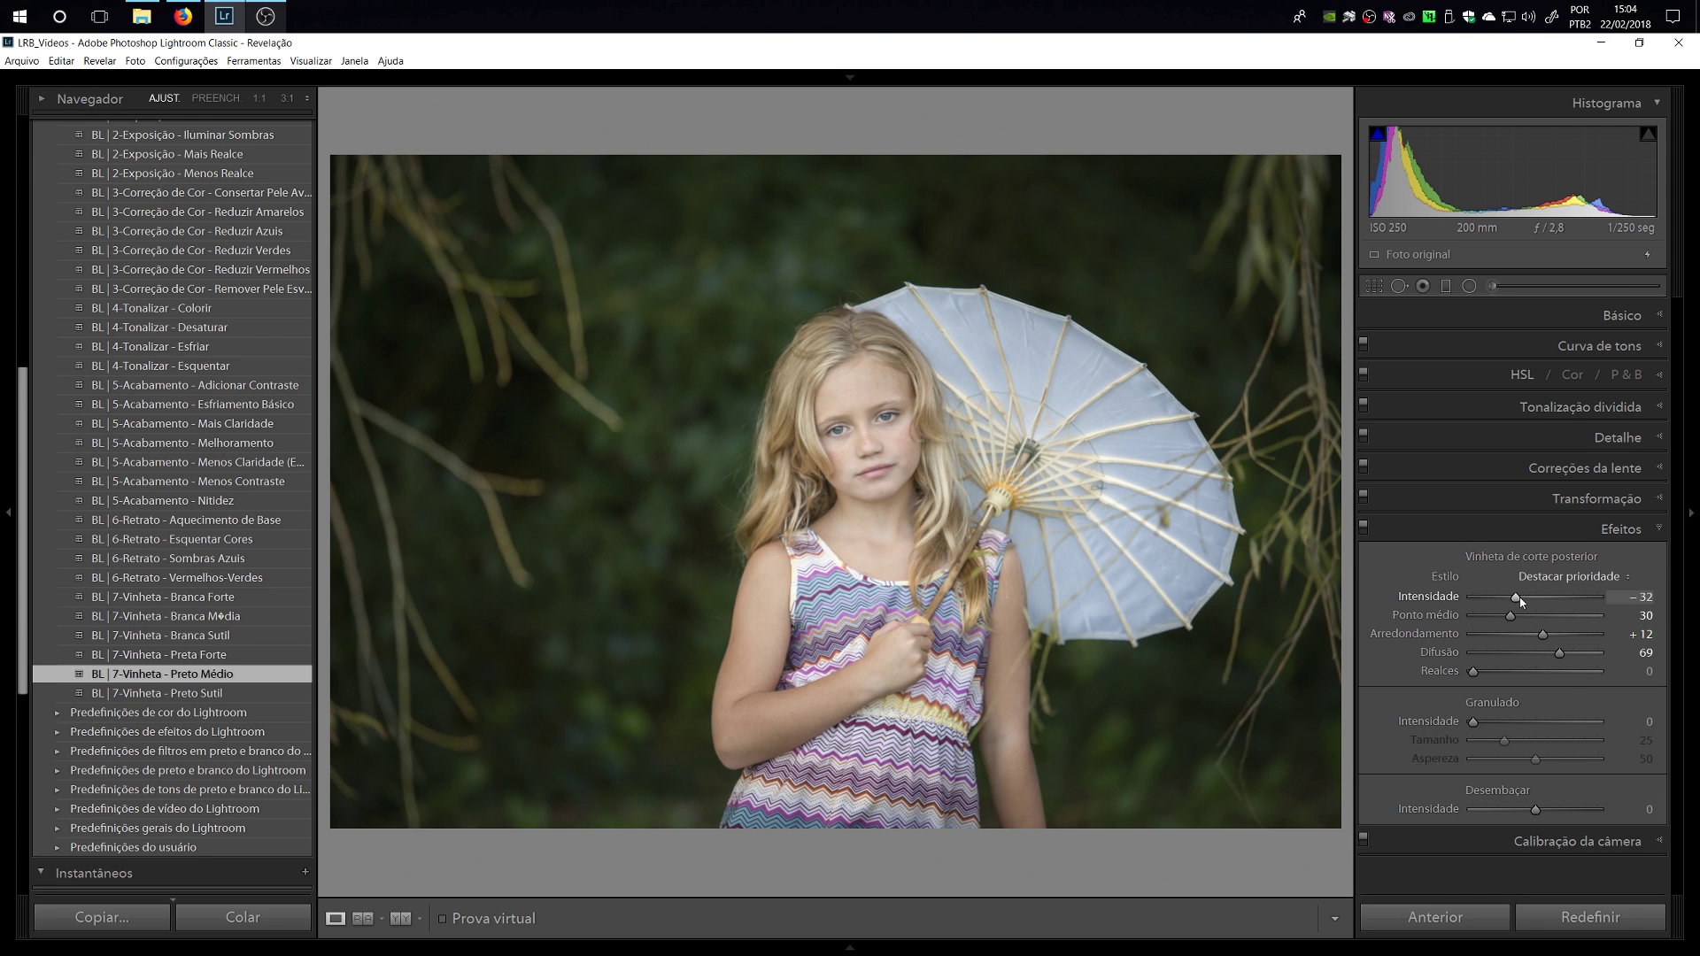
{"action": "left_click_drag", "start_coordinate": [1521, 599], "coordinate": [1524, 598]}
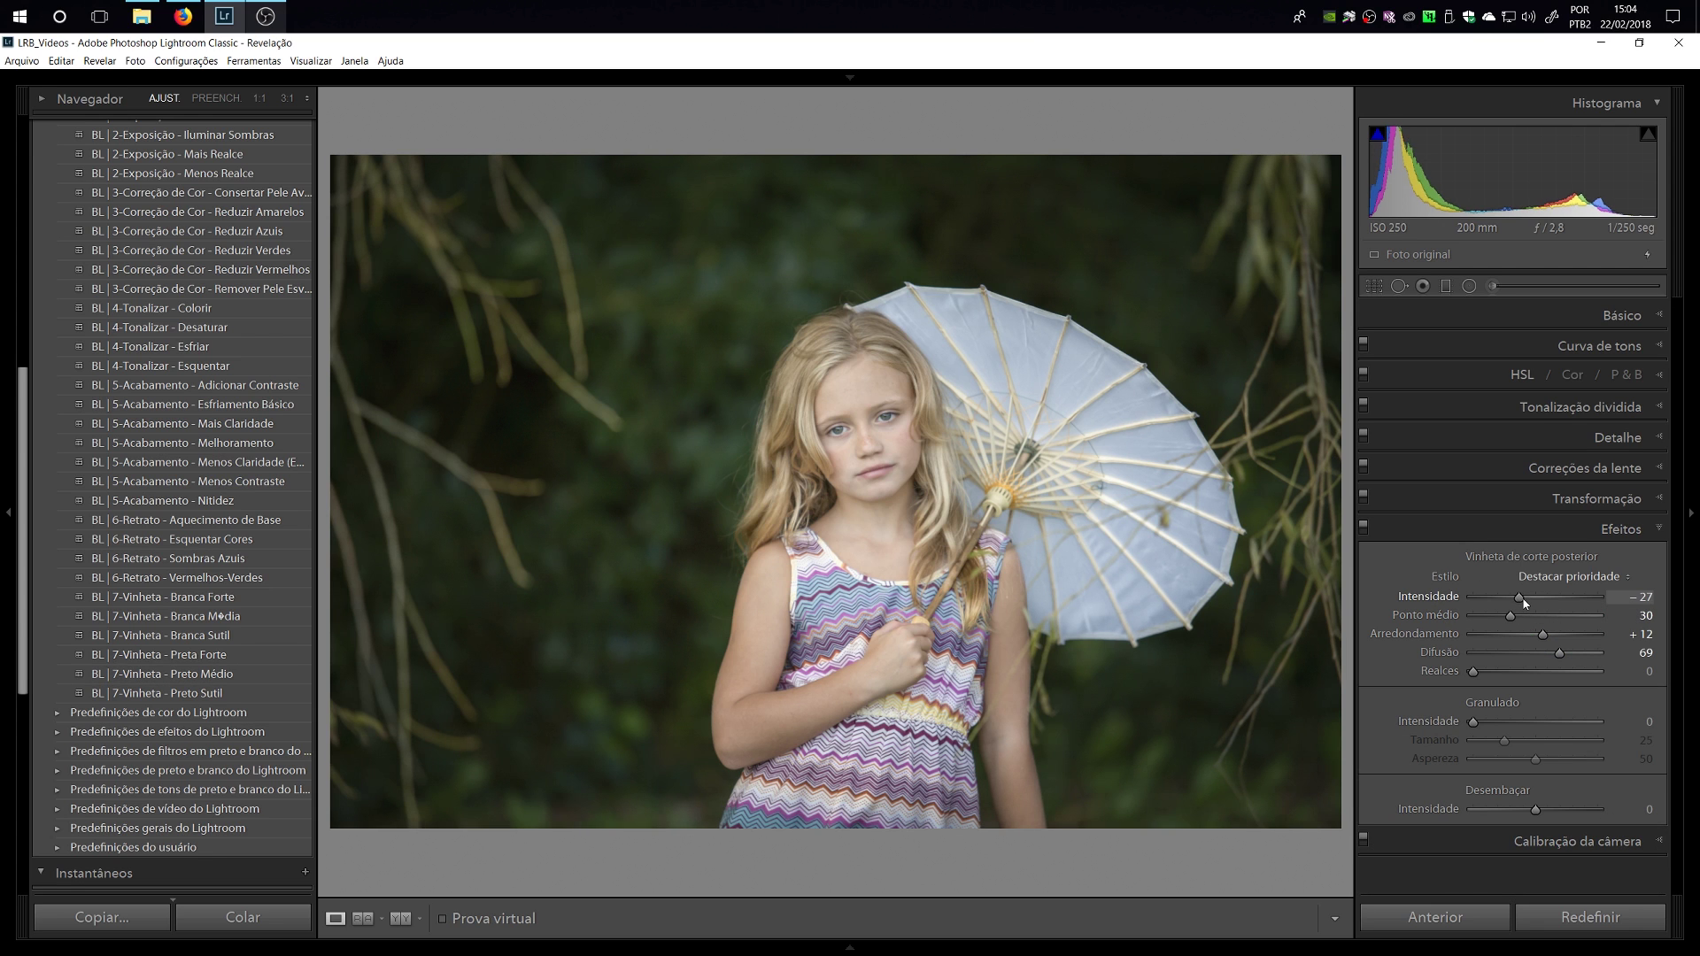
{"action": "left_click", "coordinate": [1654, 528]}
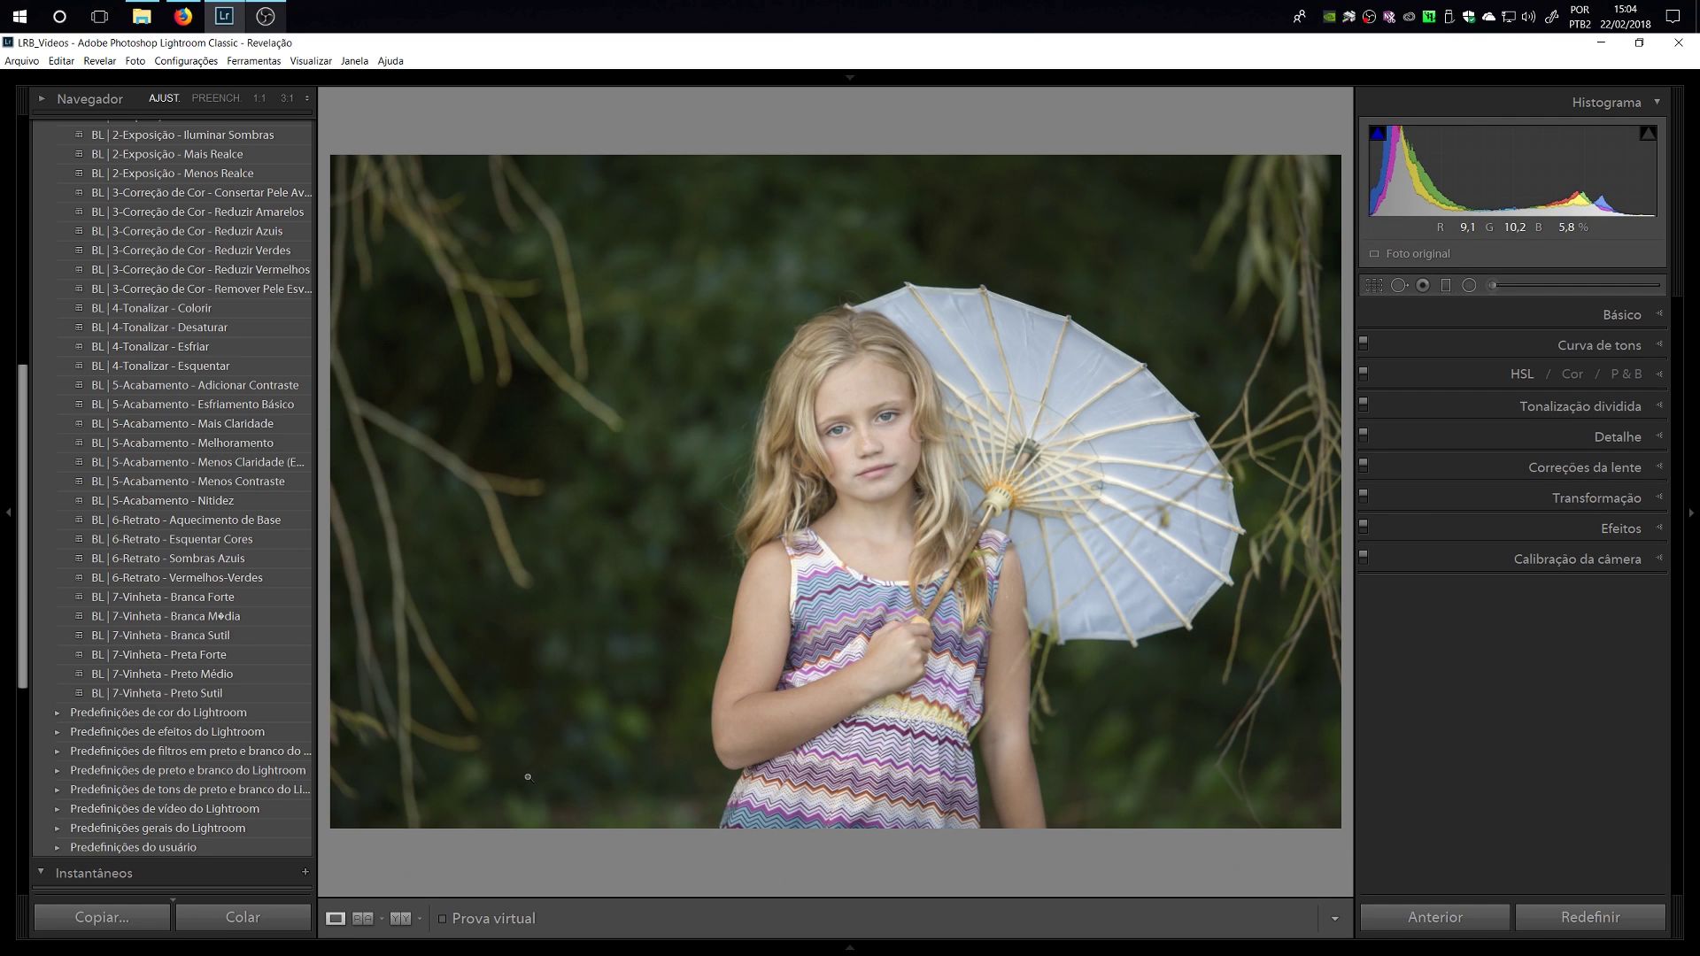
Paint a new brush mask over the dark background with the Buscando a Luz | Iluminação - Escurecer preset, starting at size 16 and reducing to 11.
{"action": "key", "text": "k"}
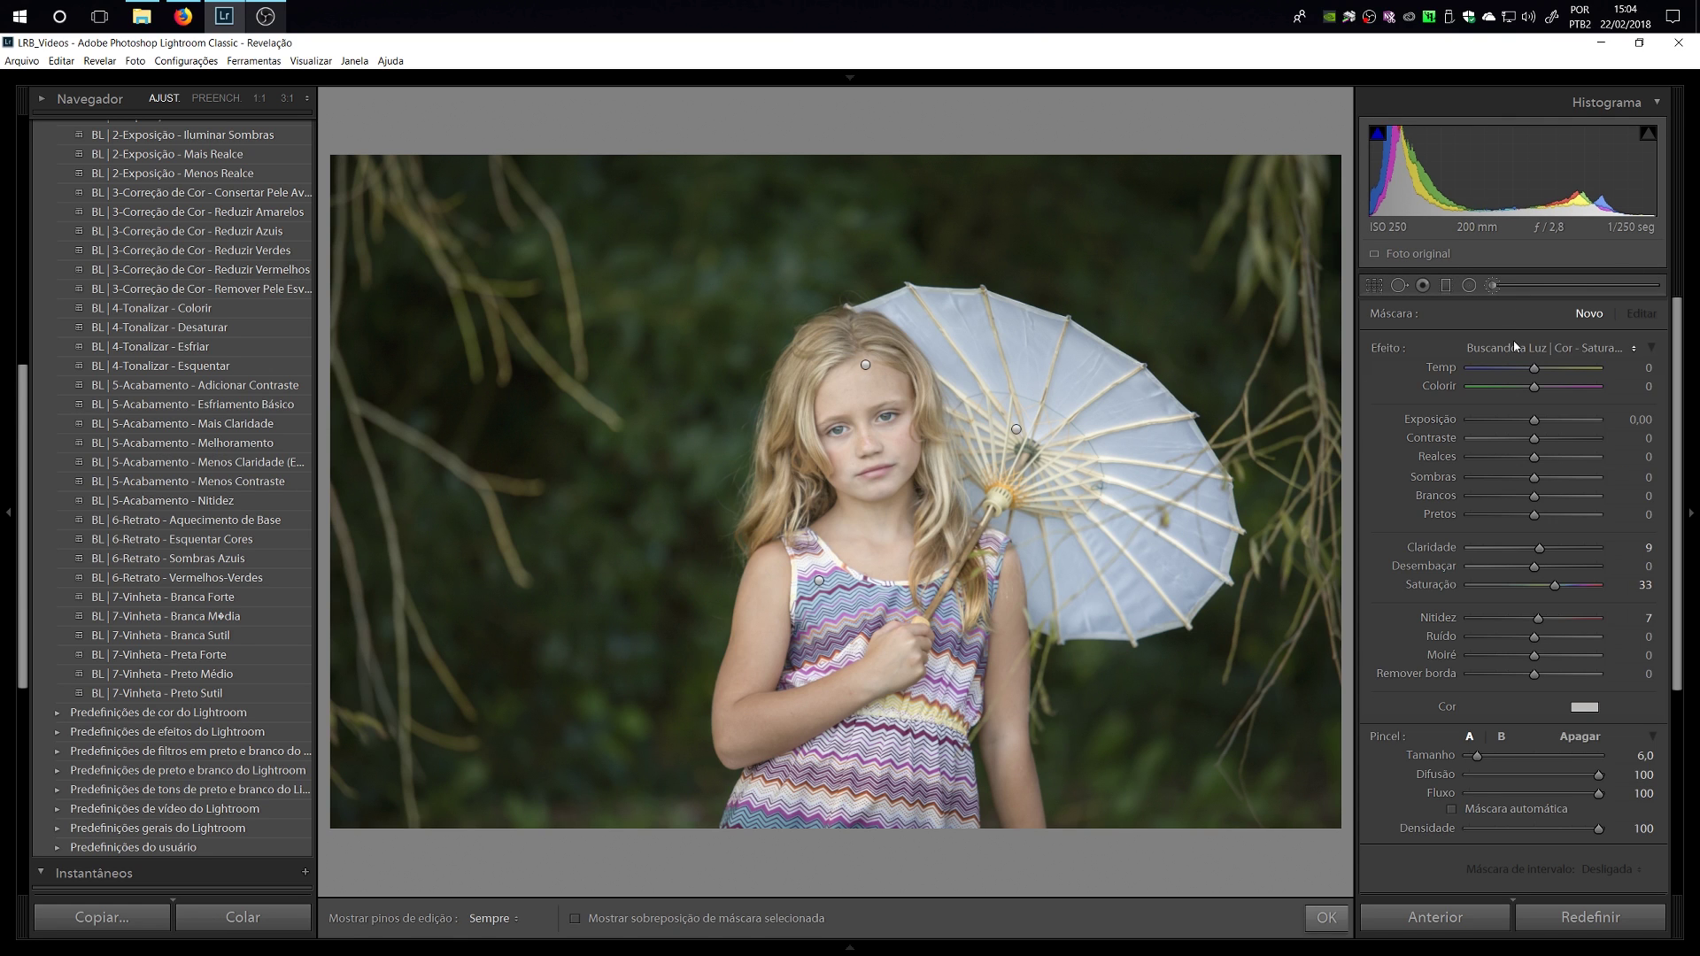
{"action": "left_click", "coordinate": [1591, 347]}
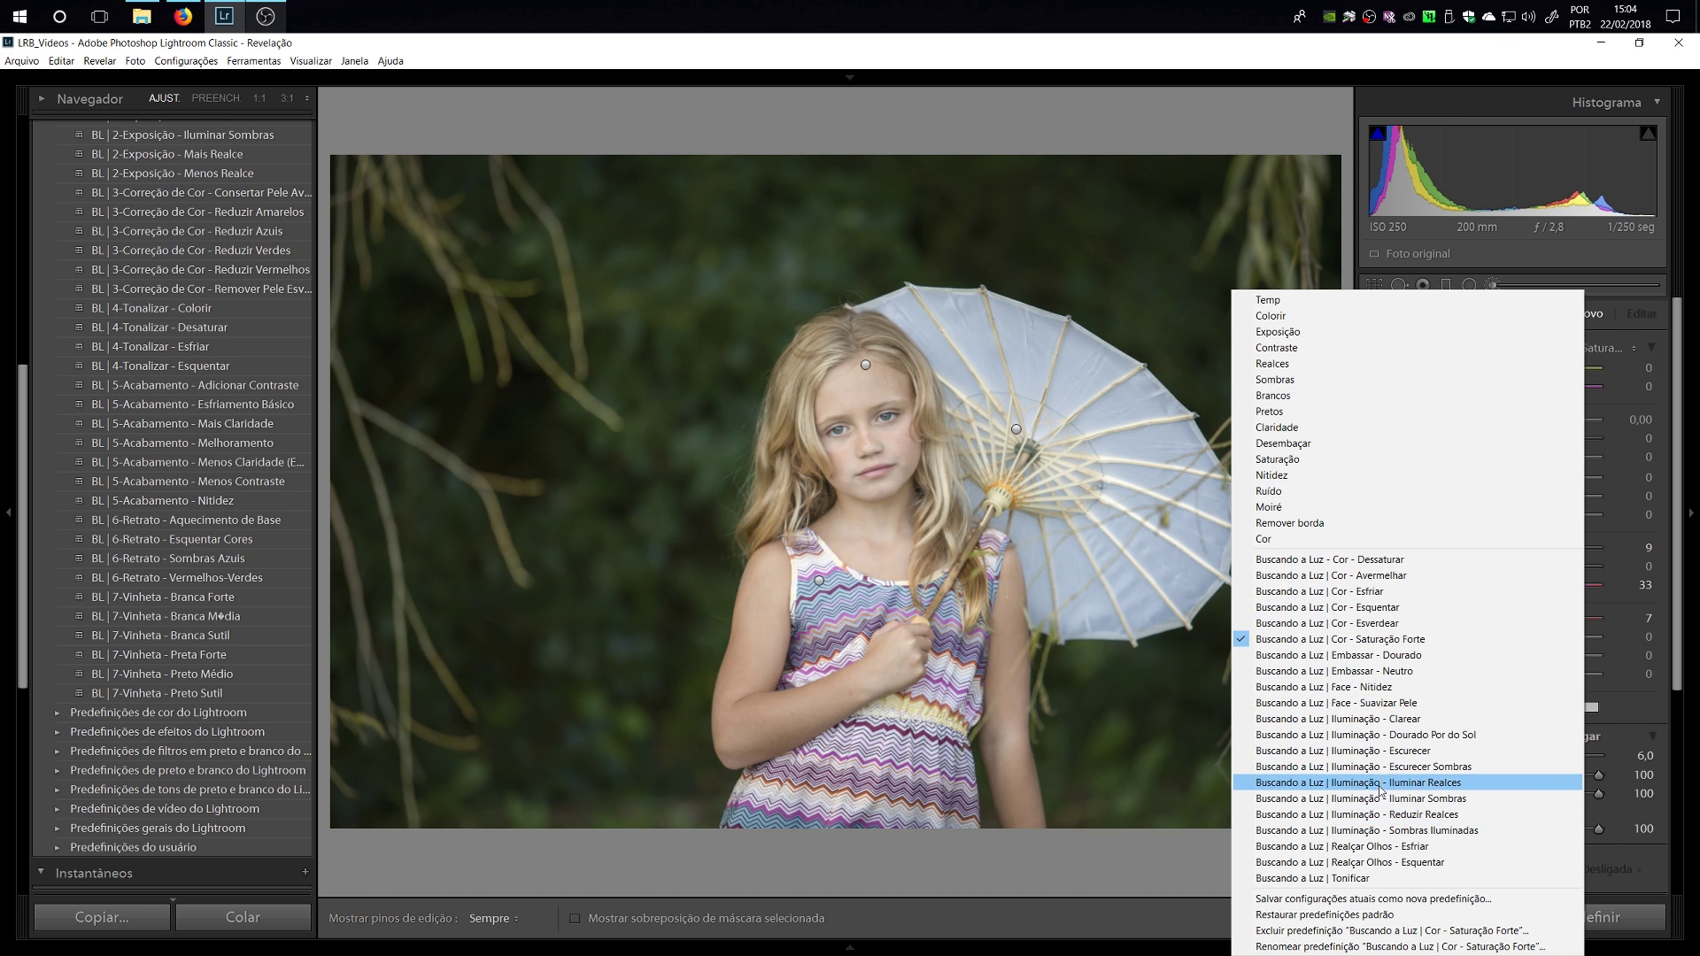
{"action": "left_click", "coordinate": [1355, 750]}
{"action": "scroll", "coordinate": [567, 460], "scroll_direction": "up", "scroll_amount": 5}
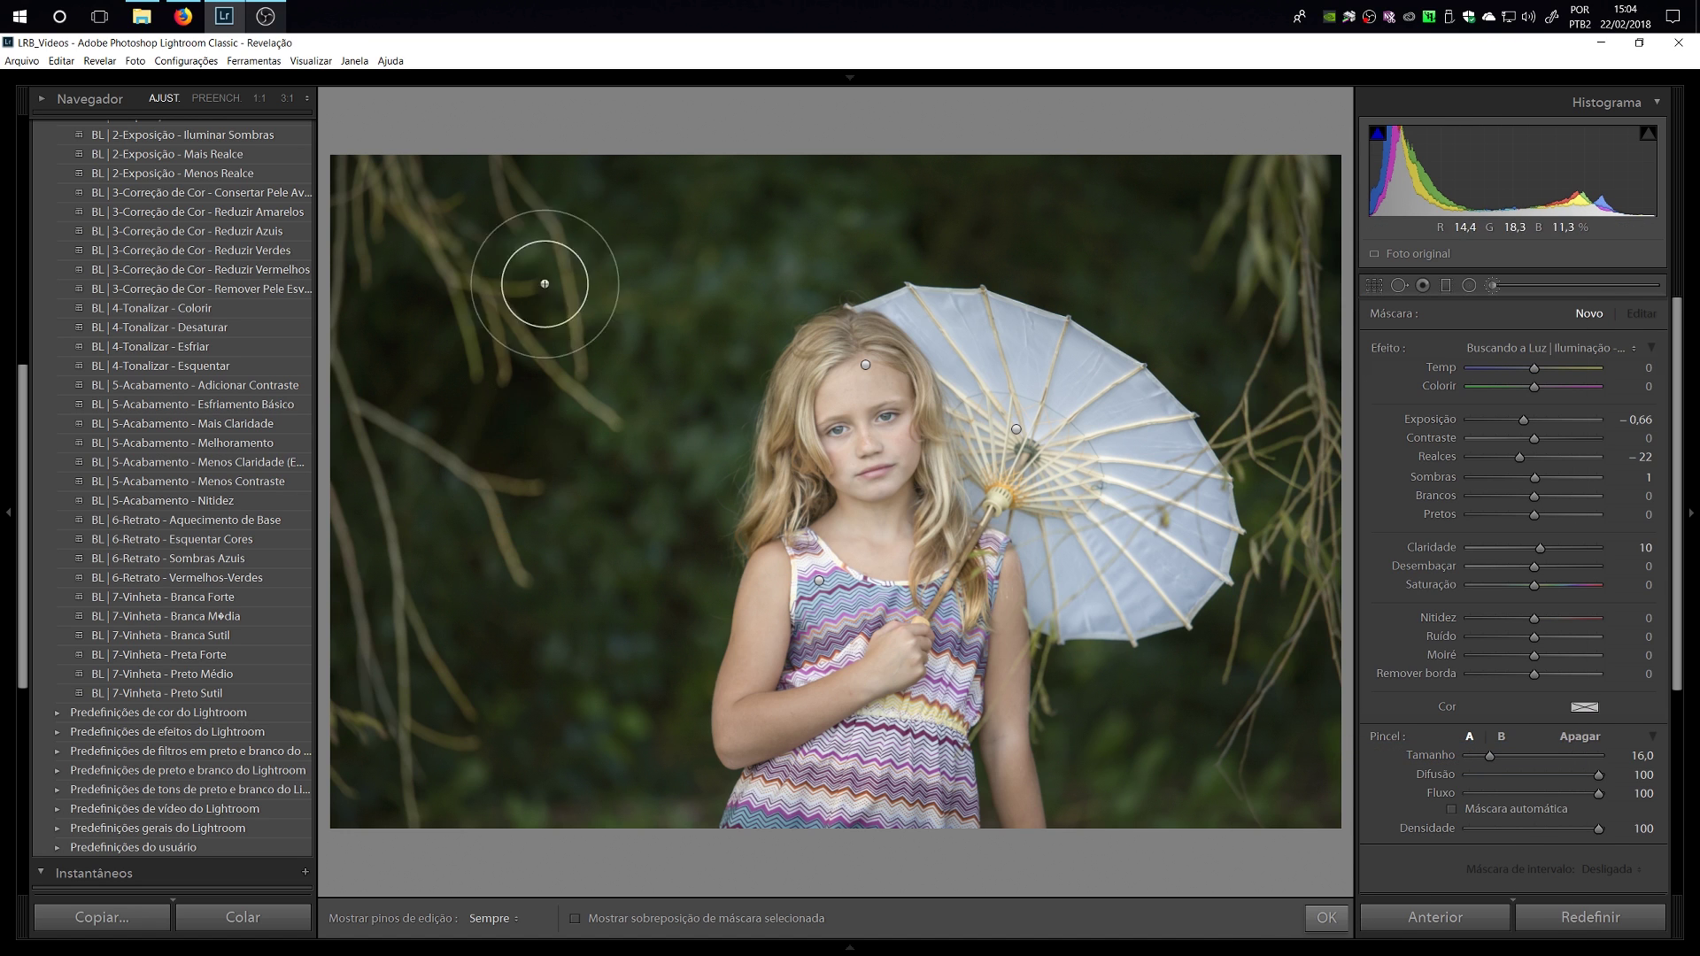
{"action": "key", "text": "h"}
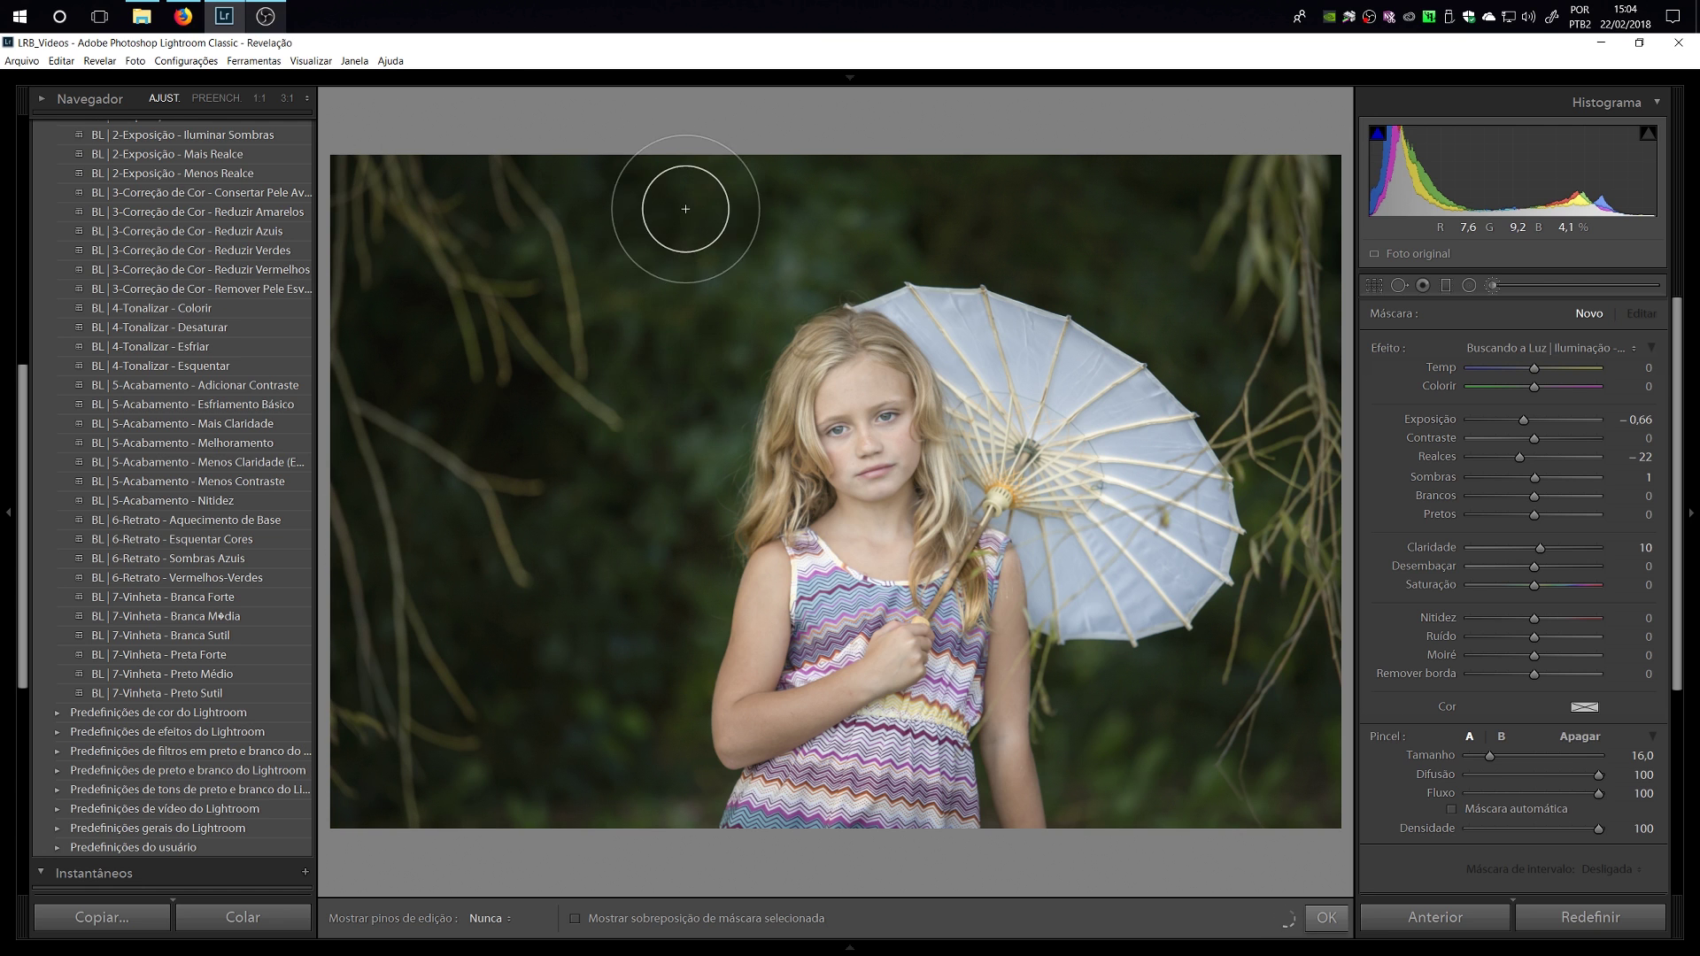
{"action": "scroll", "coordinate": [685, 209], "scroll_direction": "down", "scroll_amount": 5}
{"action": "mouse_move", "coordinate": [685, 209]}
{"action": "left_mouse_down"}
{"action": "mouse_move", "coordinate": [766, 197]}
{"action": "mouse_move", "coordinate": [708, 299]}
{"action": "mouse_move", "coordinate": [871, 237]}
{"action": "left_mouse_up"}
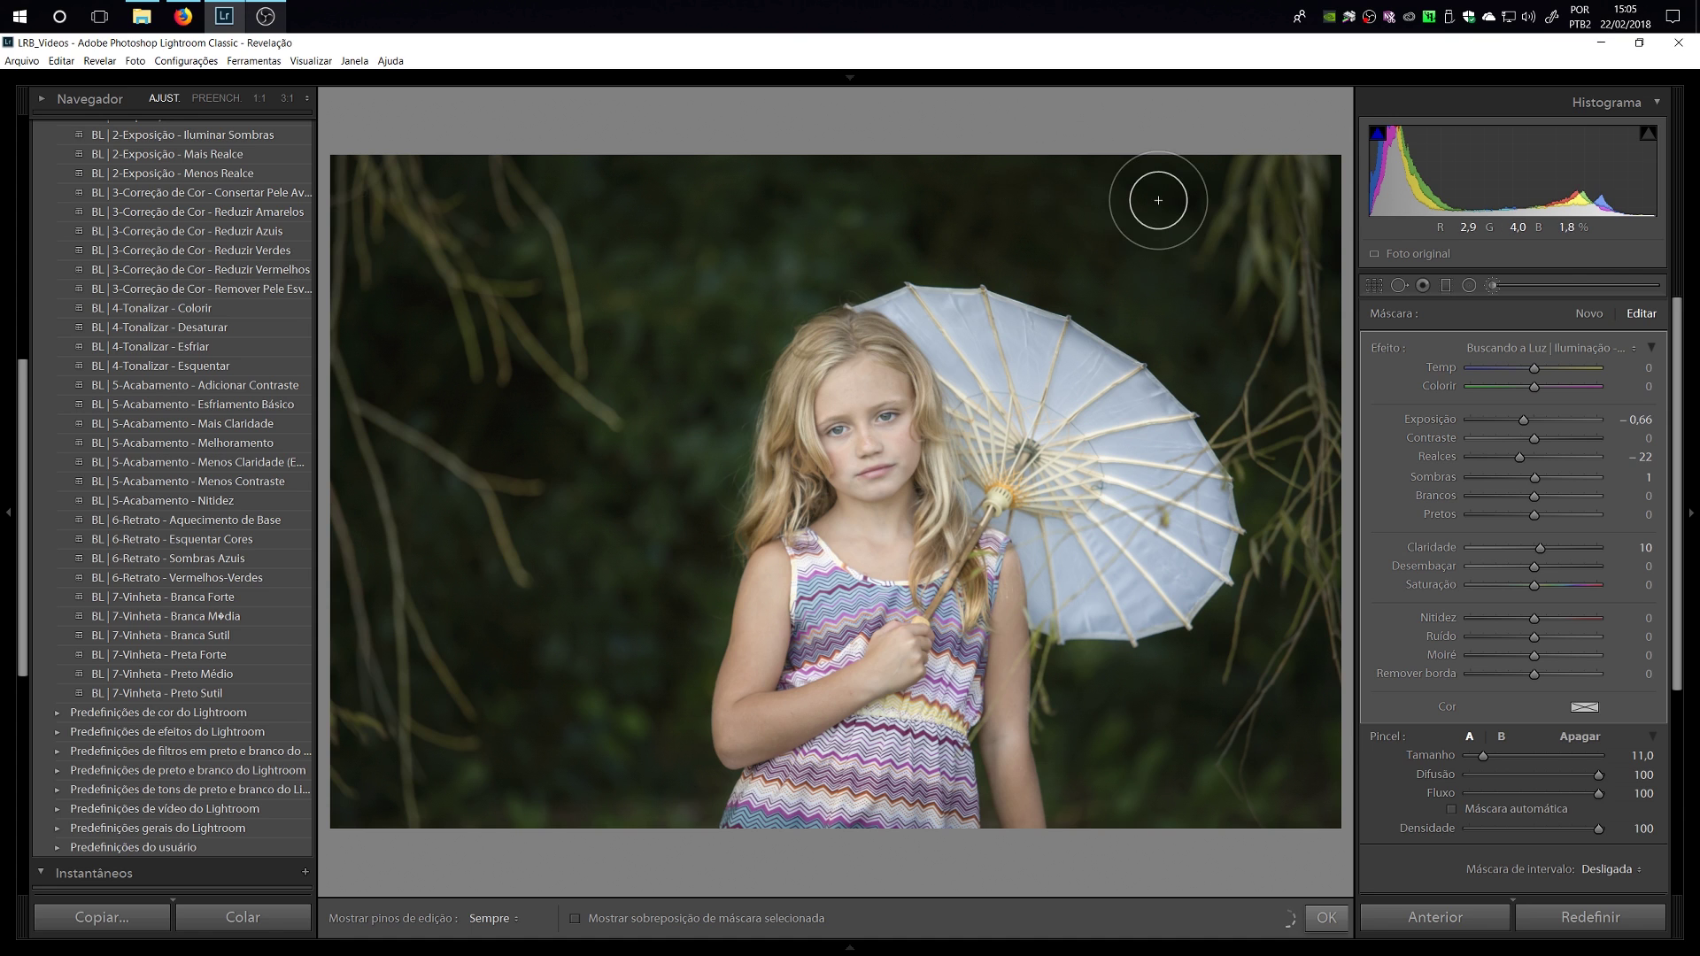
Erase the darkening mask where it spills onto the umbrella with the eraser brush at size 5, and close the brush.
{"action": "key", "text": "h"}
{"action": "left_click", "coordinate": [1578, 737]}
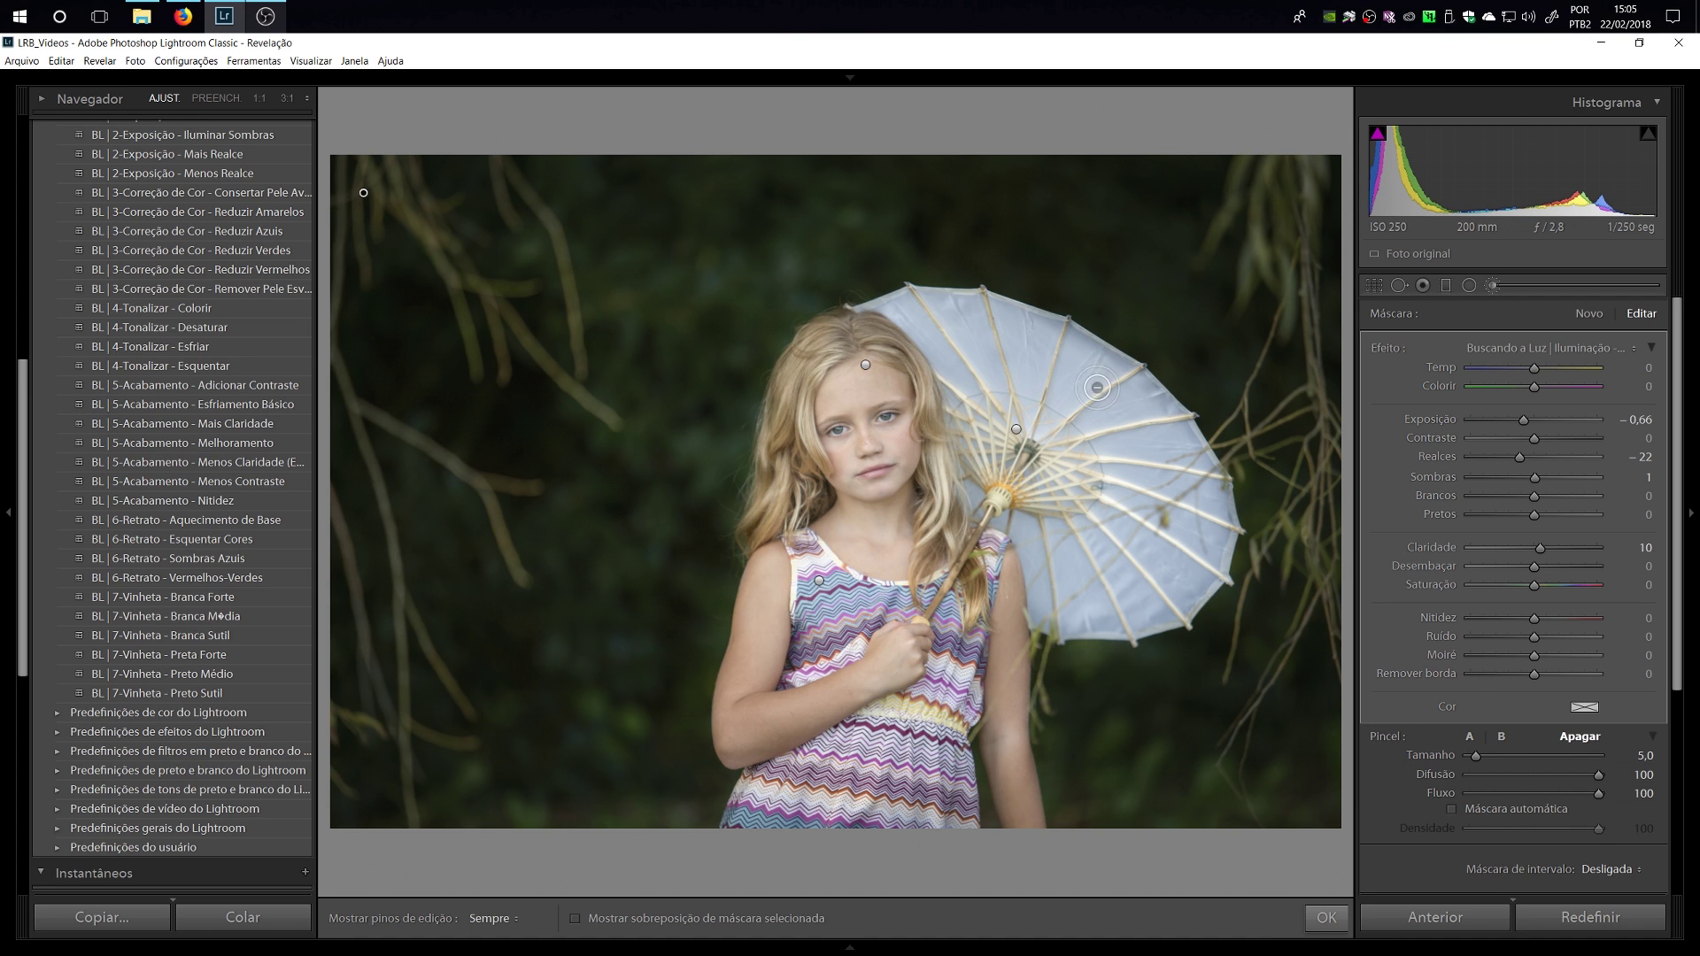
{"action": "key", "text": "h"}
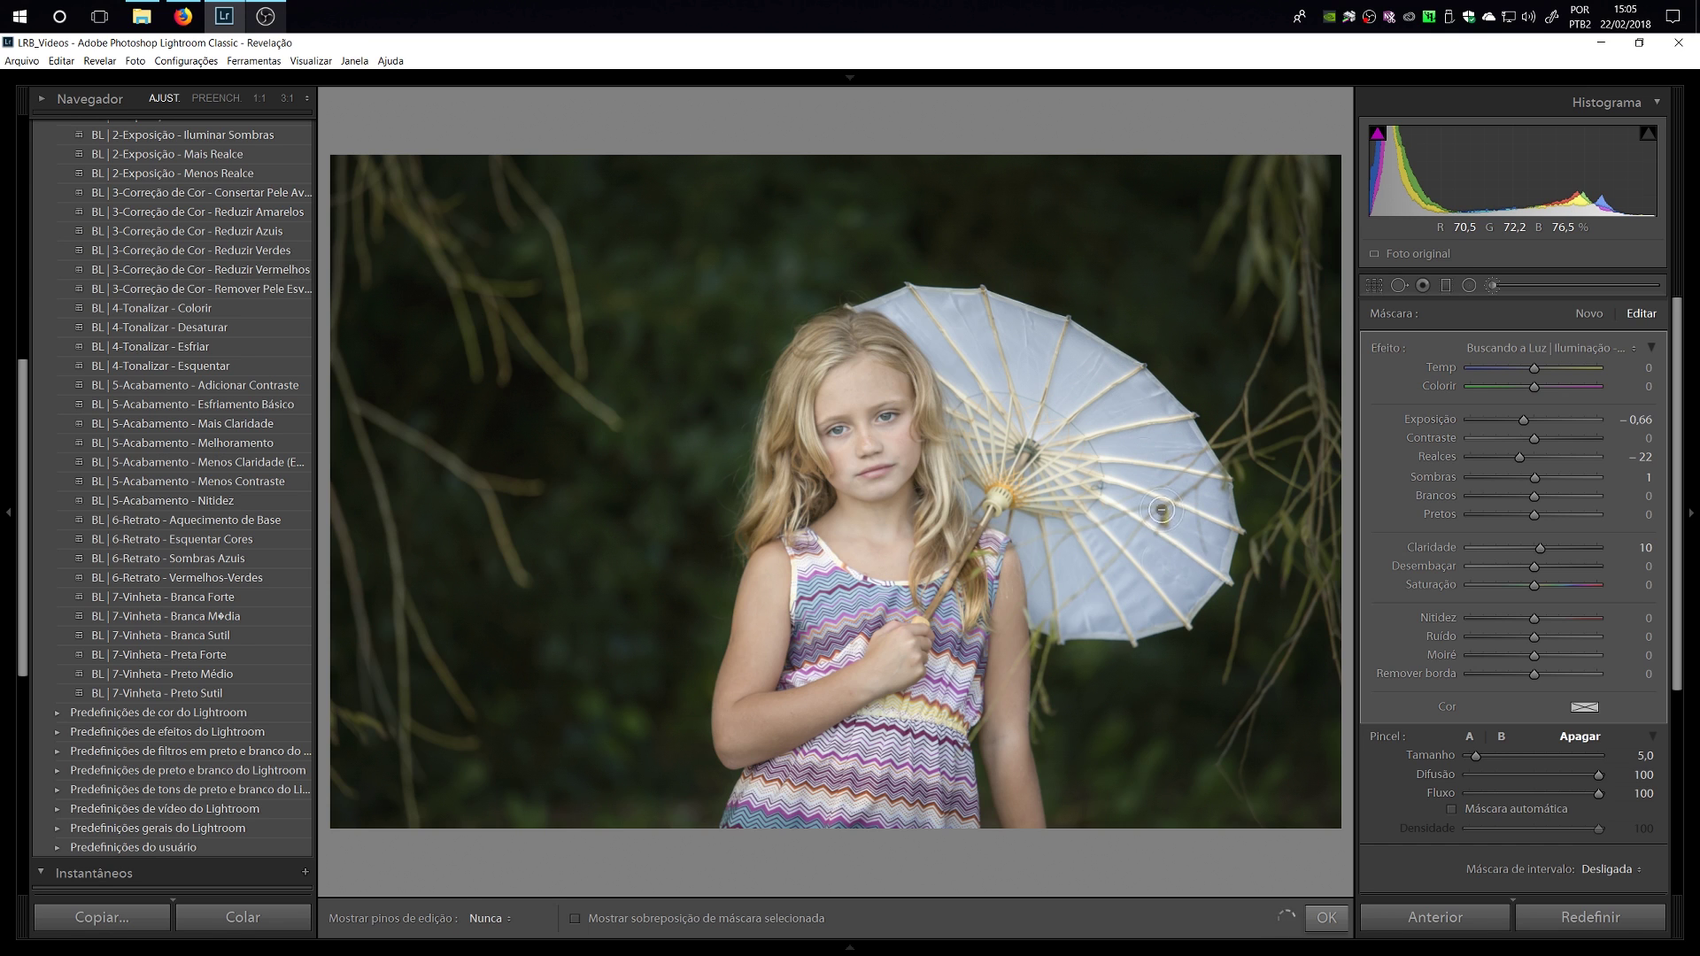
{"action": "left_click", "coordinate": [1557, 286]}
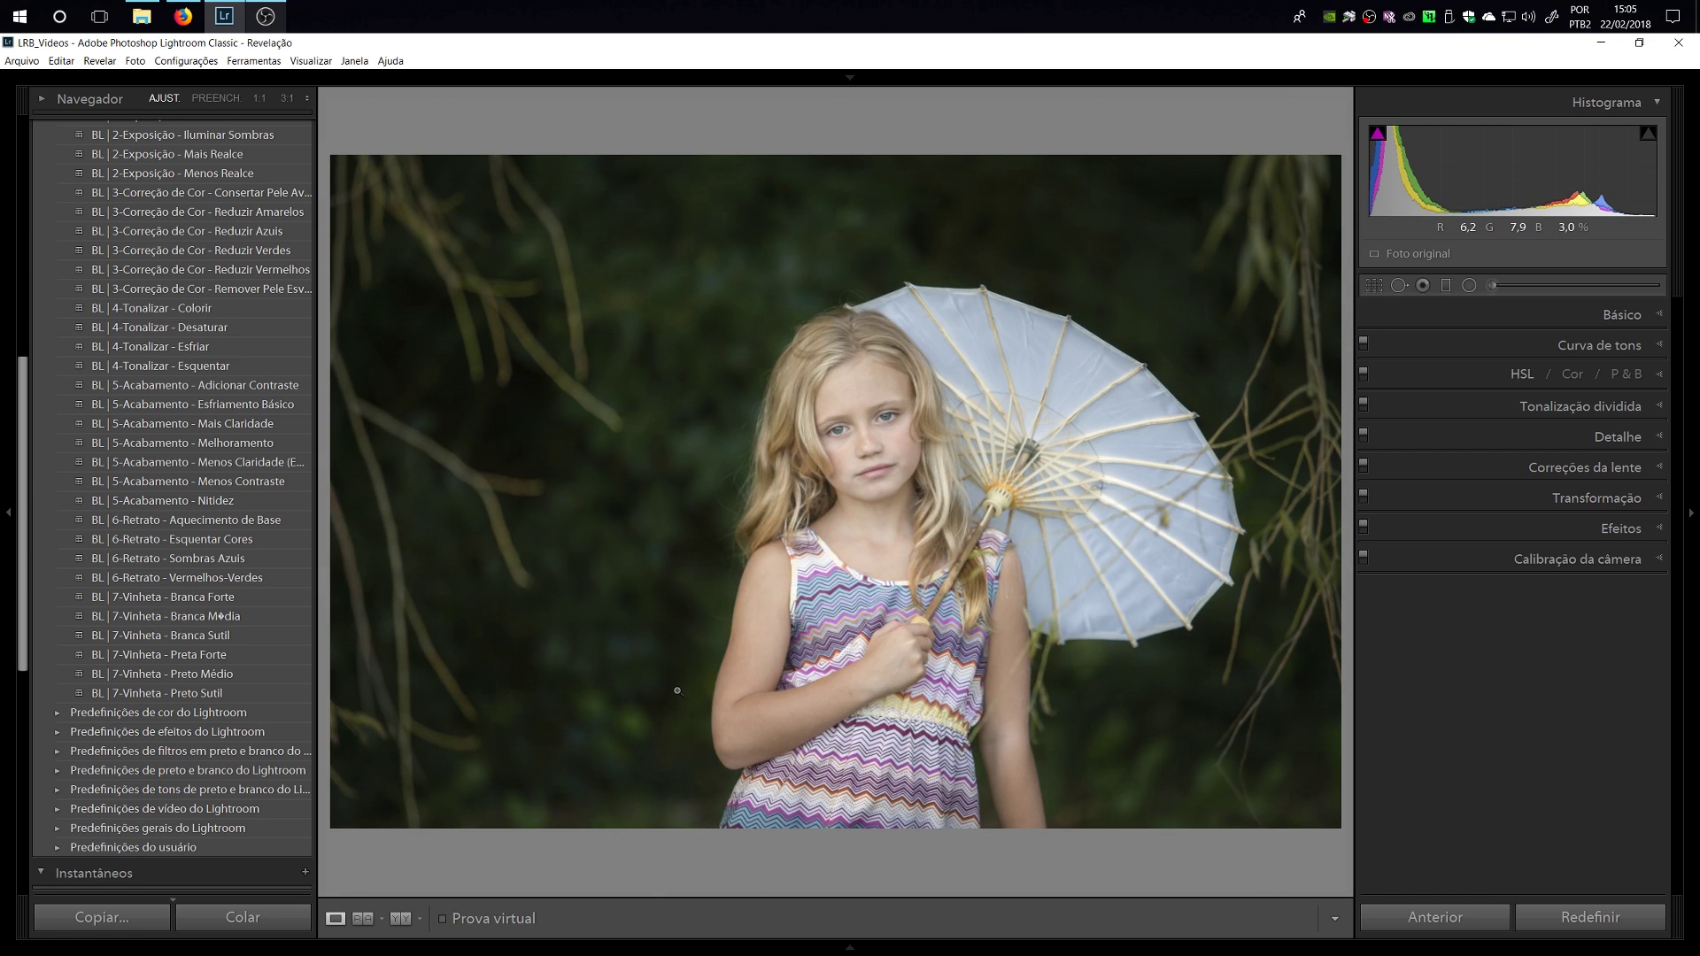
Compare the umbrella portrait before and after, full size and side by side with enlarged previews, and return to the single-photo view.
{"action": "key", "text": "backslash"}
{"action": "key", "text": "backslash"}
{"action": "key", "text": "backslash"}
{"action": "key", "text": "backslash"}
{"action": "key", "text": "y"}
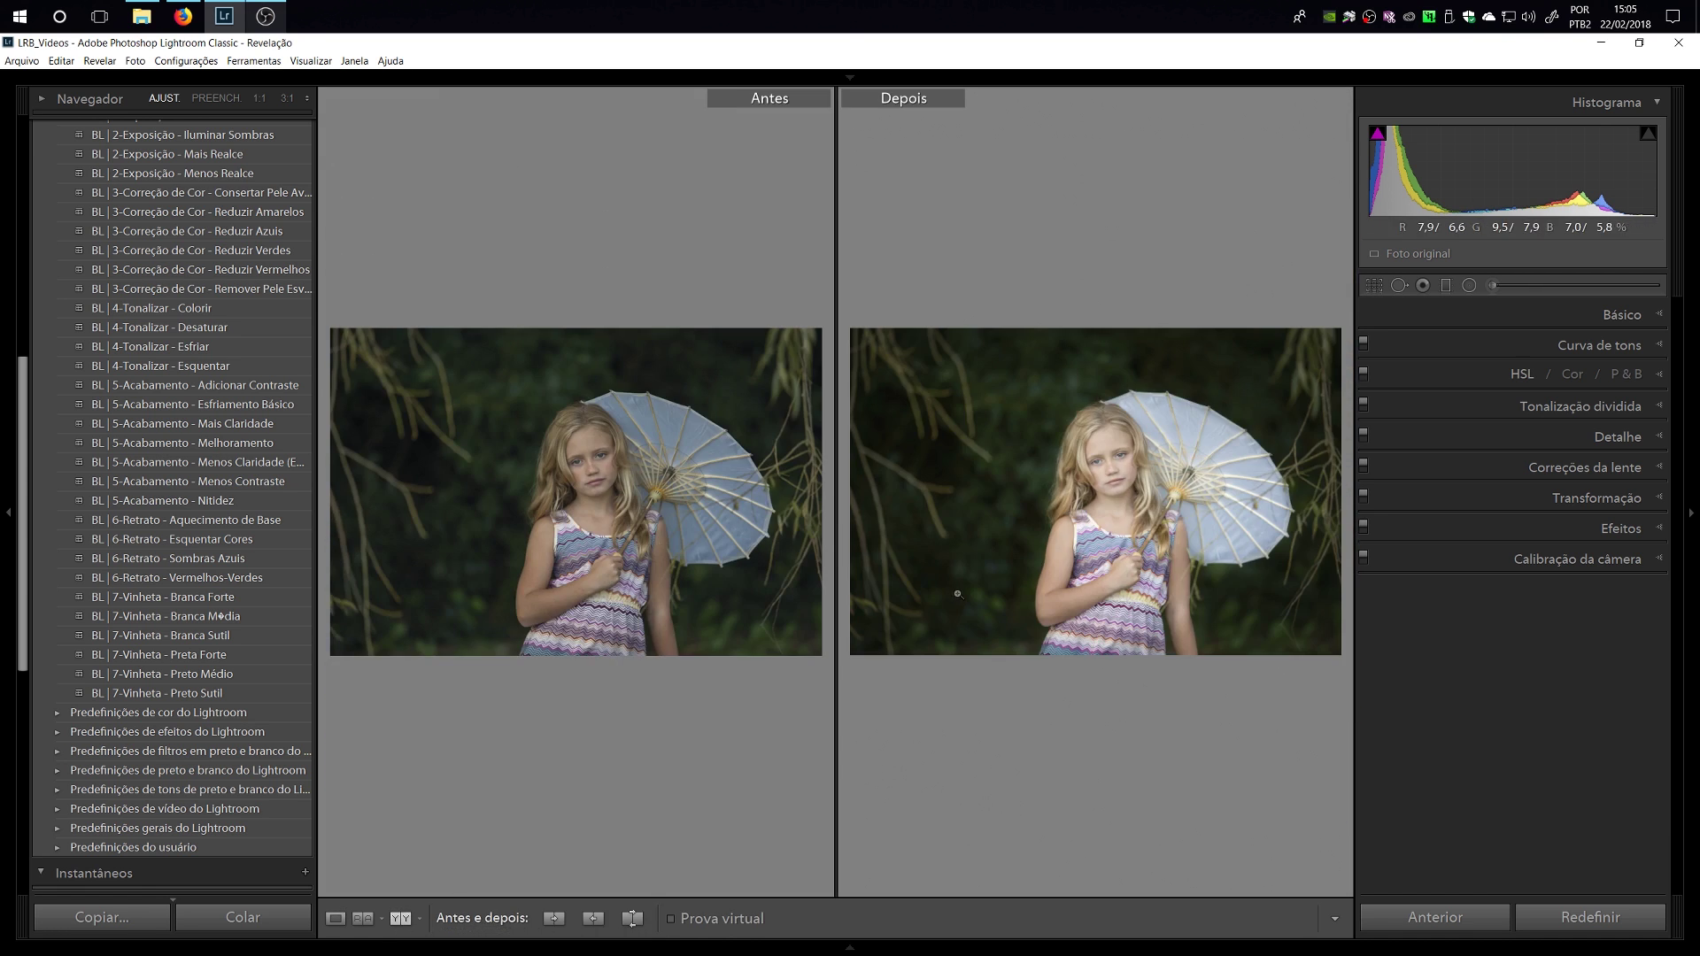
{"action": "key", "text": "Tab"}
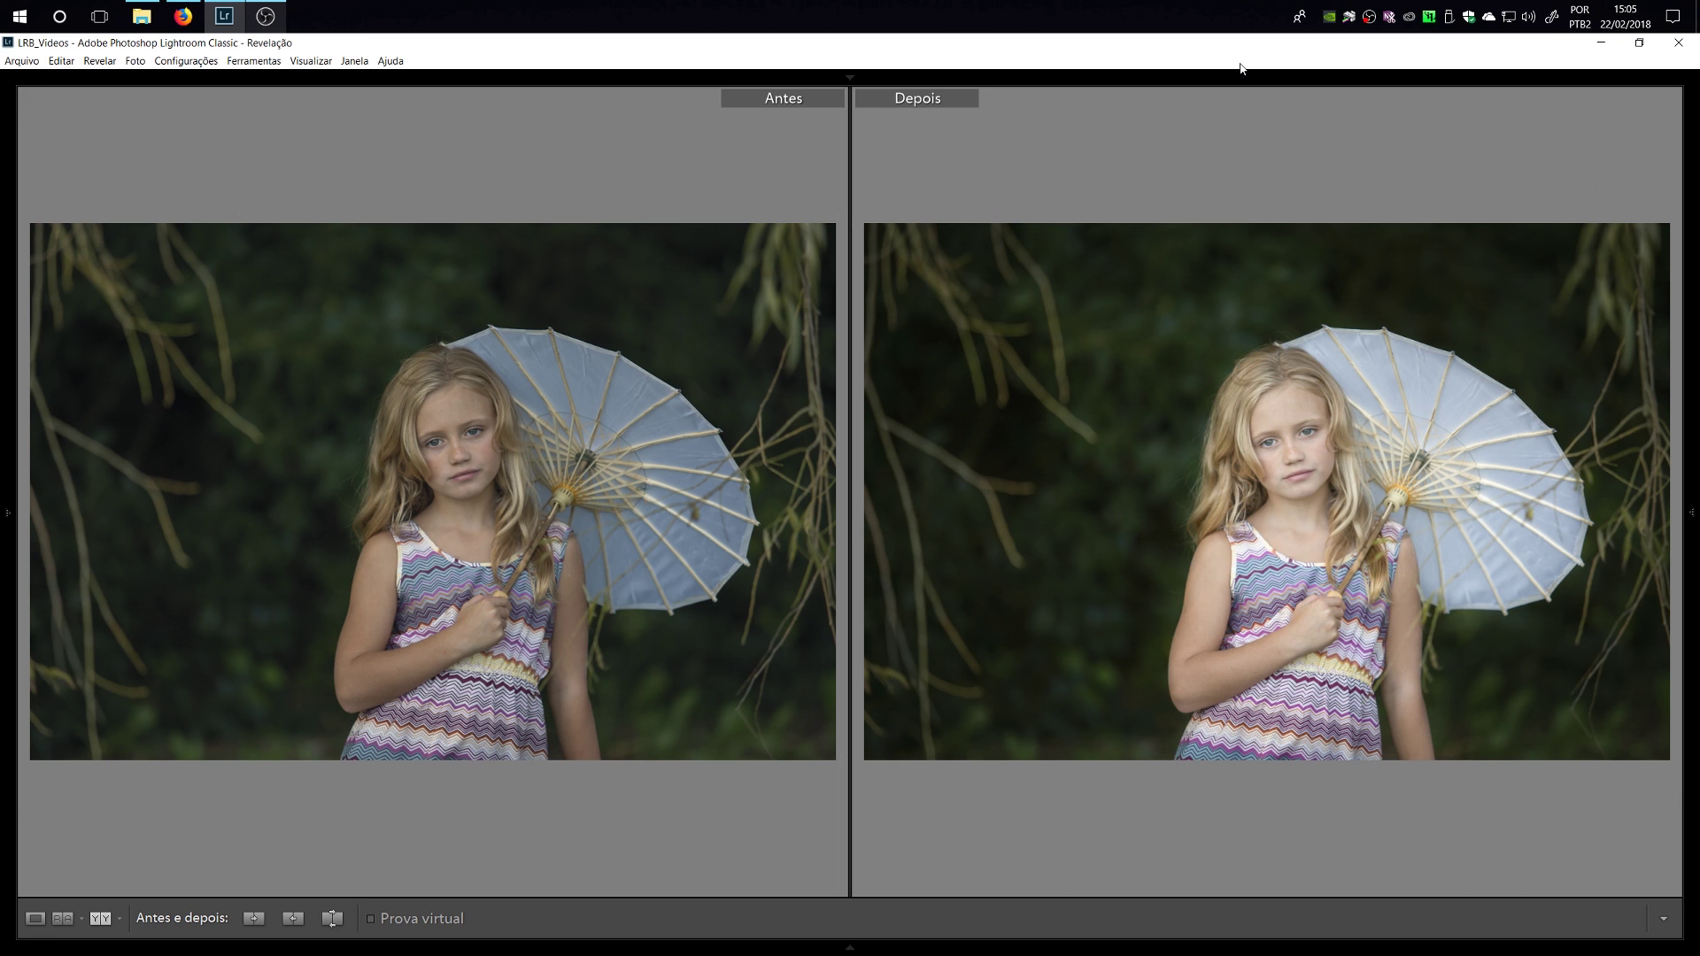
{"action": "key", "text": "Tab"}
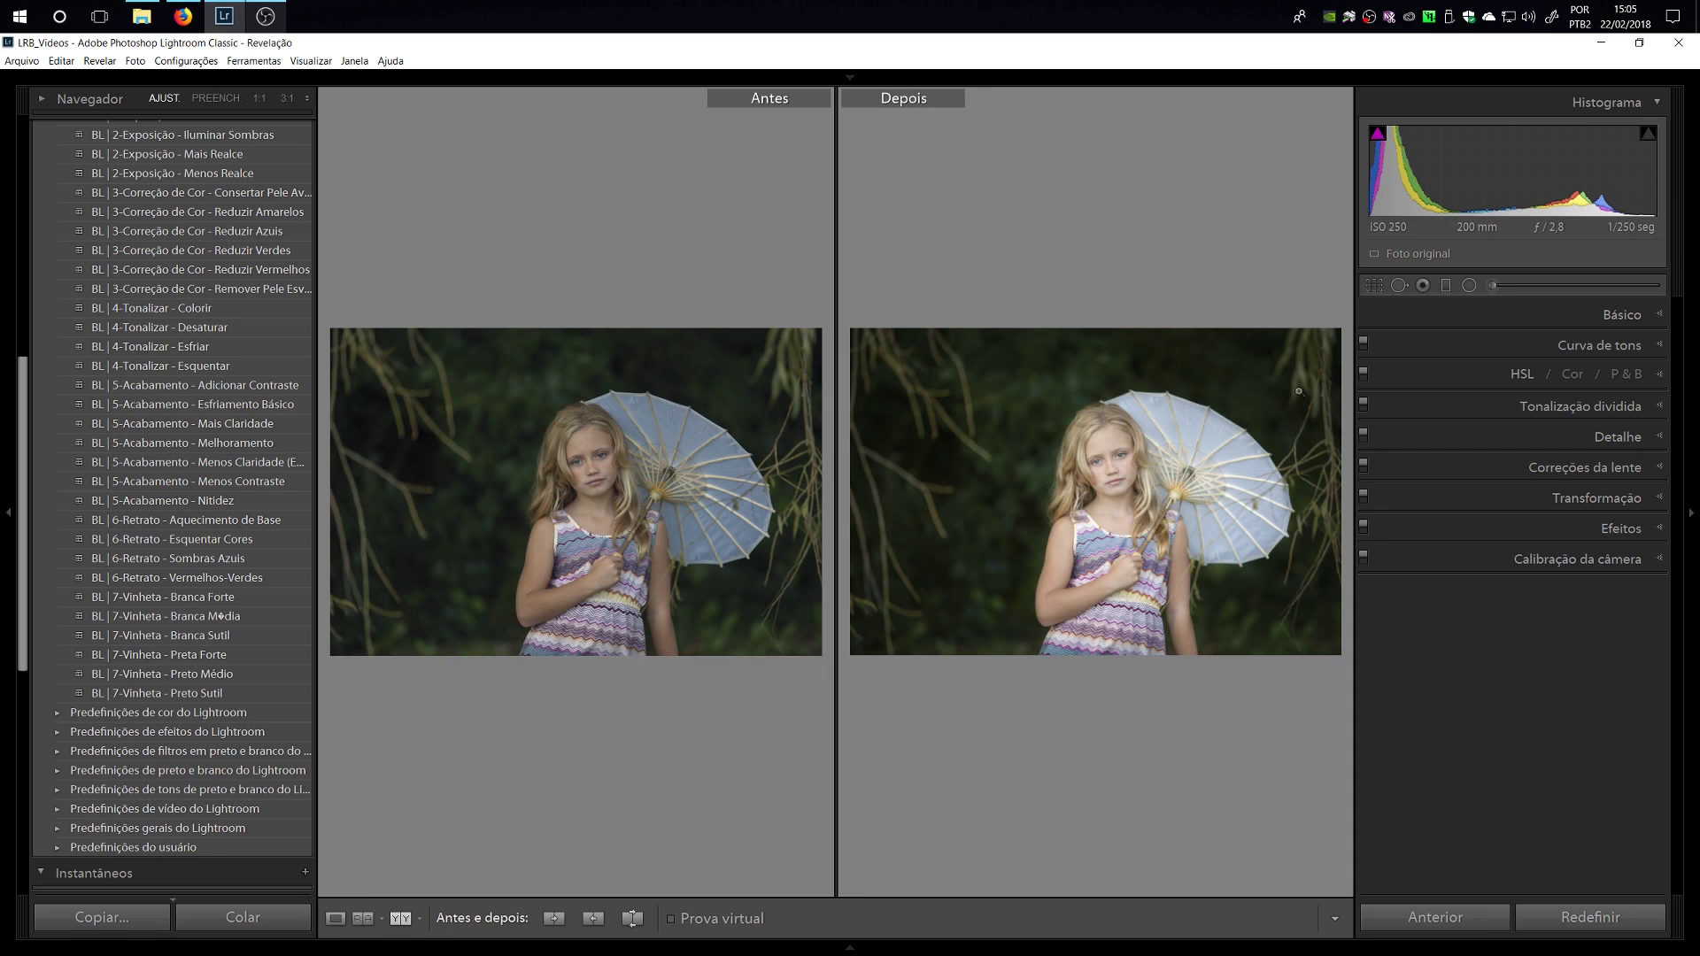
{"action": "left_click", "coordinate": [336, 918]}
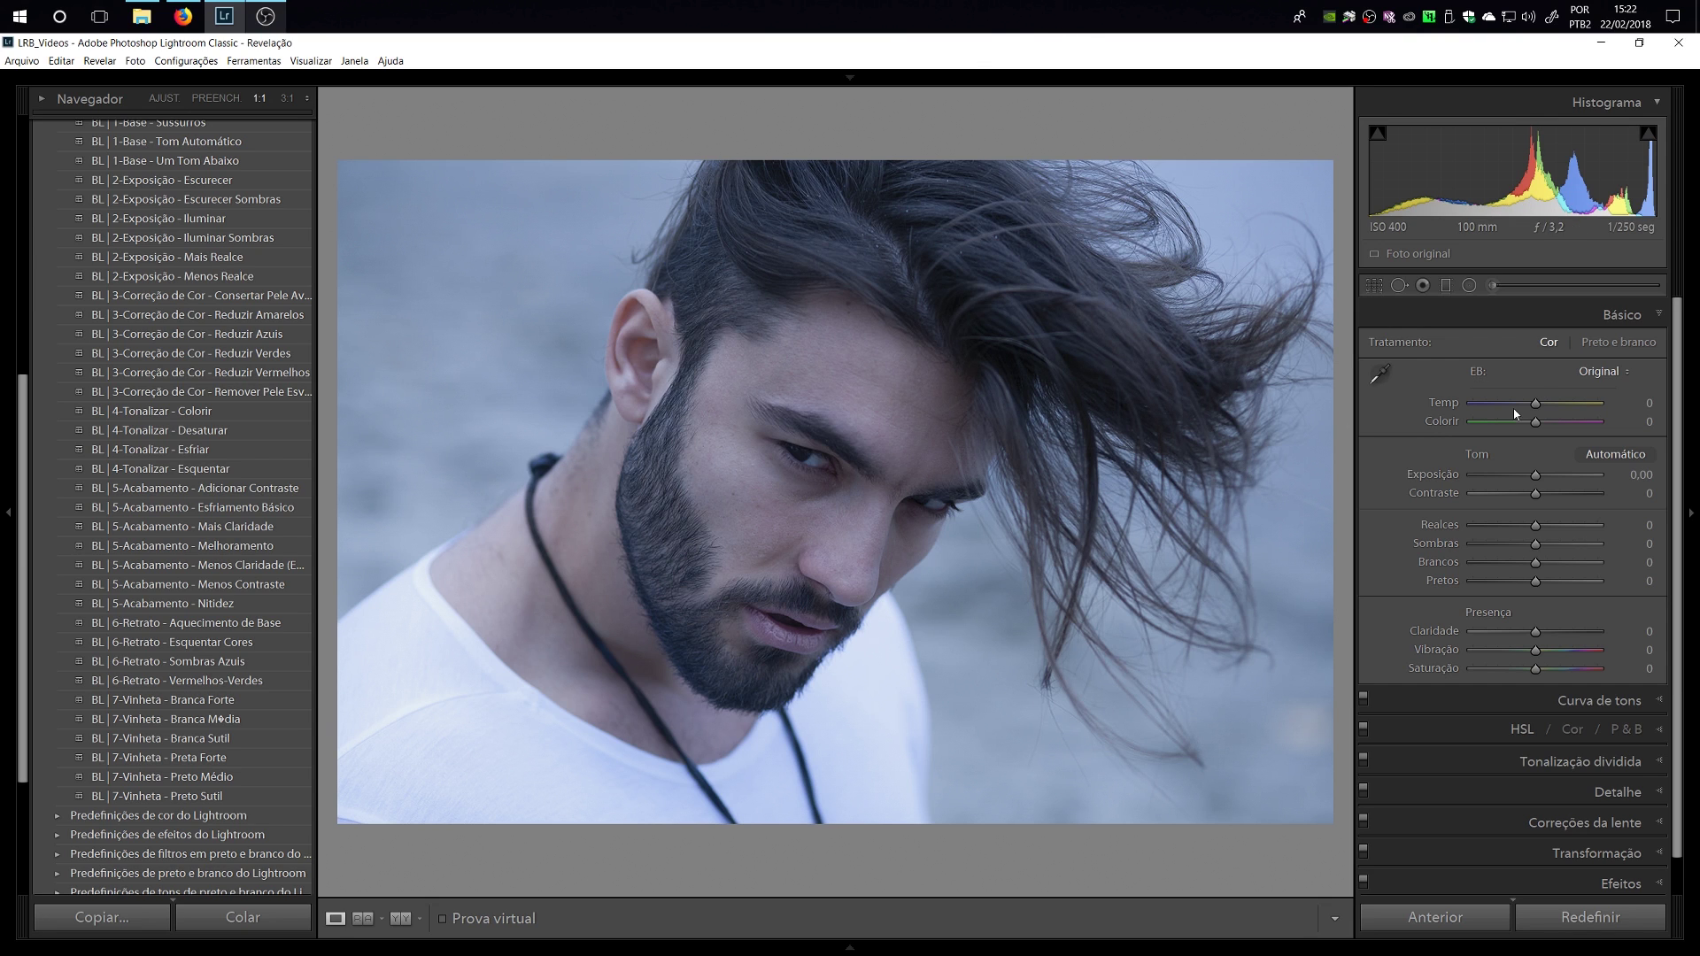
Correct the blue cast of the bearded man's portrait by sampling the white balance from the blurred background beside his hair.
{"action": "left_click", "coordinate": [1382, 382]}
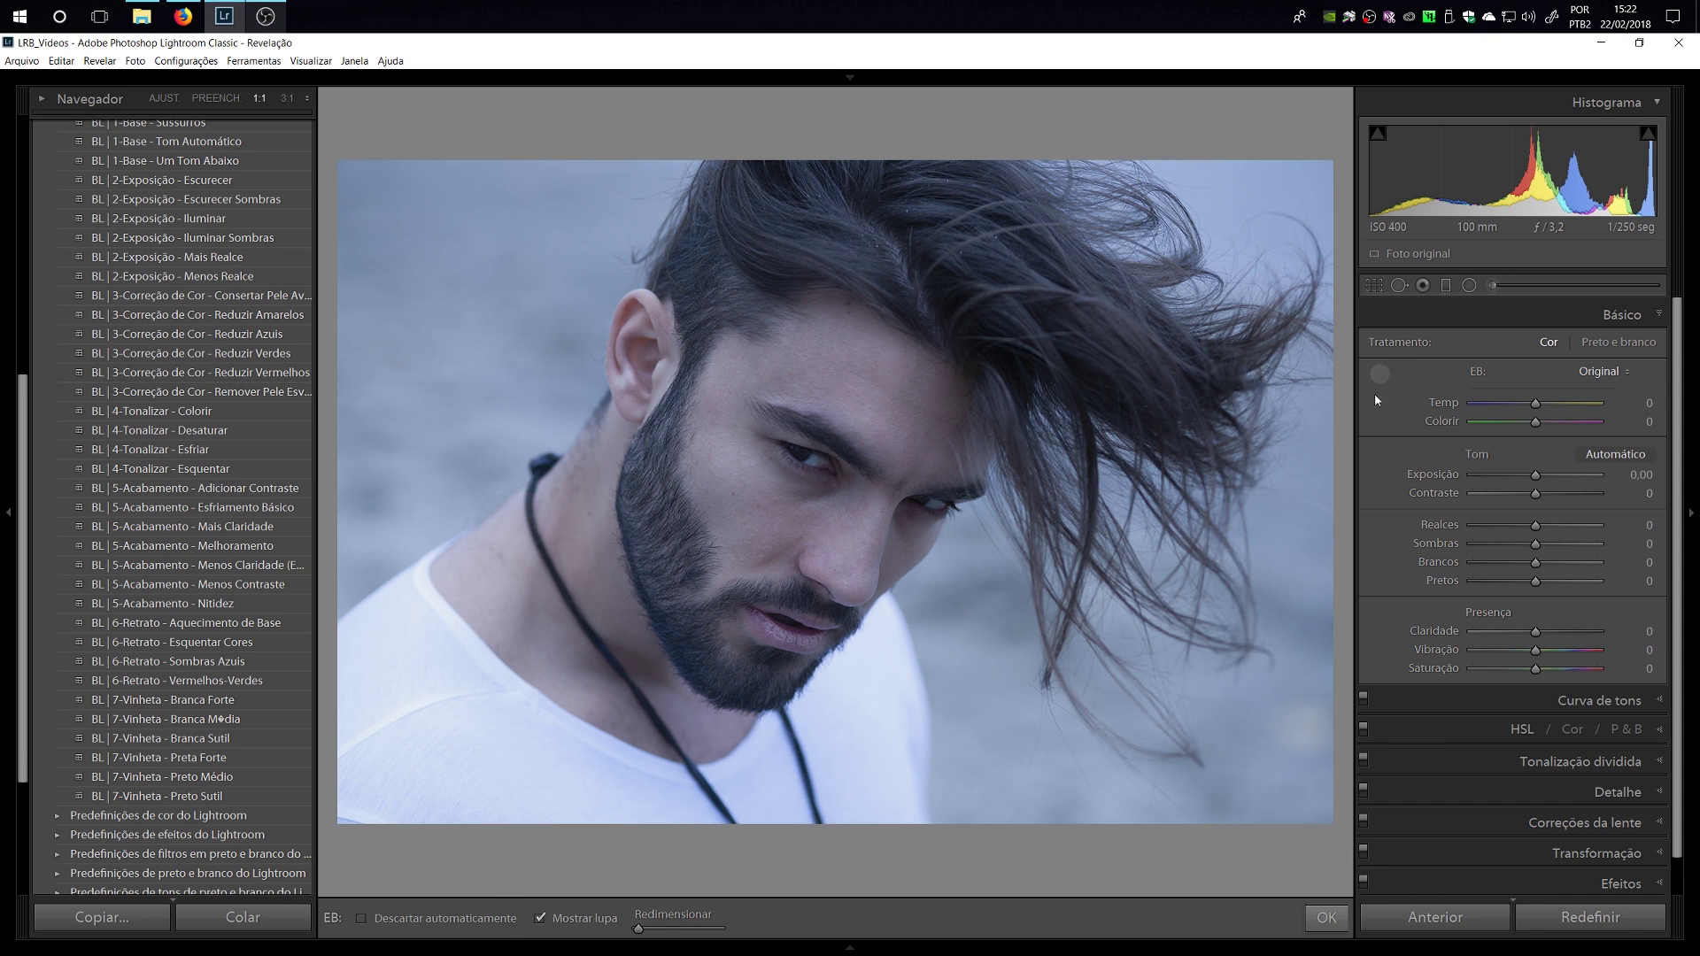
{"action": "left_click", "coordinate": [1299, 535]}
{"action": "left_click", "coordinate": [1381, 373]}
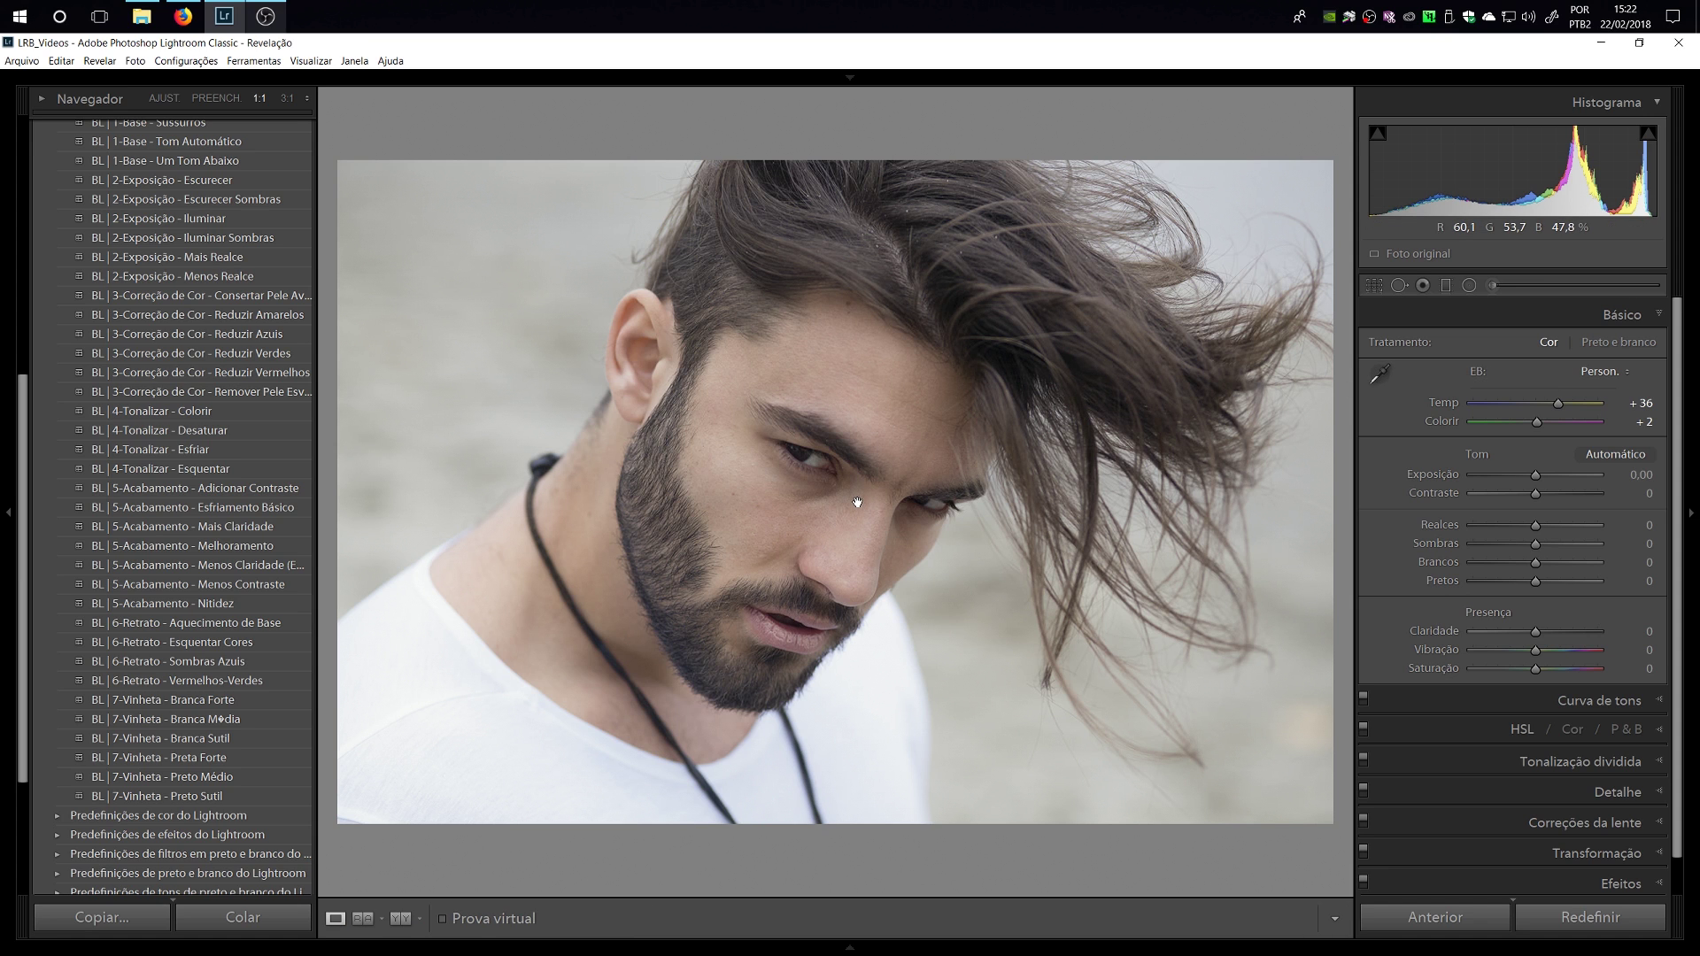
Apply the BL | 1-Base - Nas Sombras and BL | 4-Tonalizar - Desaturar presets to the man's portrait.
{"action": "scroll", "coordinate": [191, 454], "scroll_direction": "up", "scroll_amount": 10}
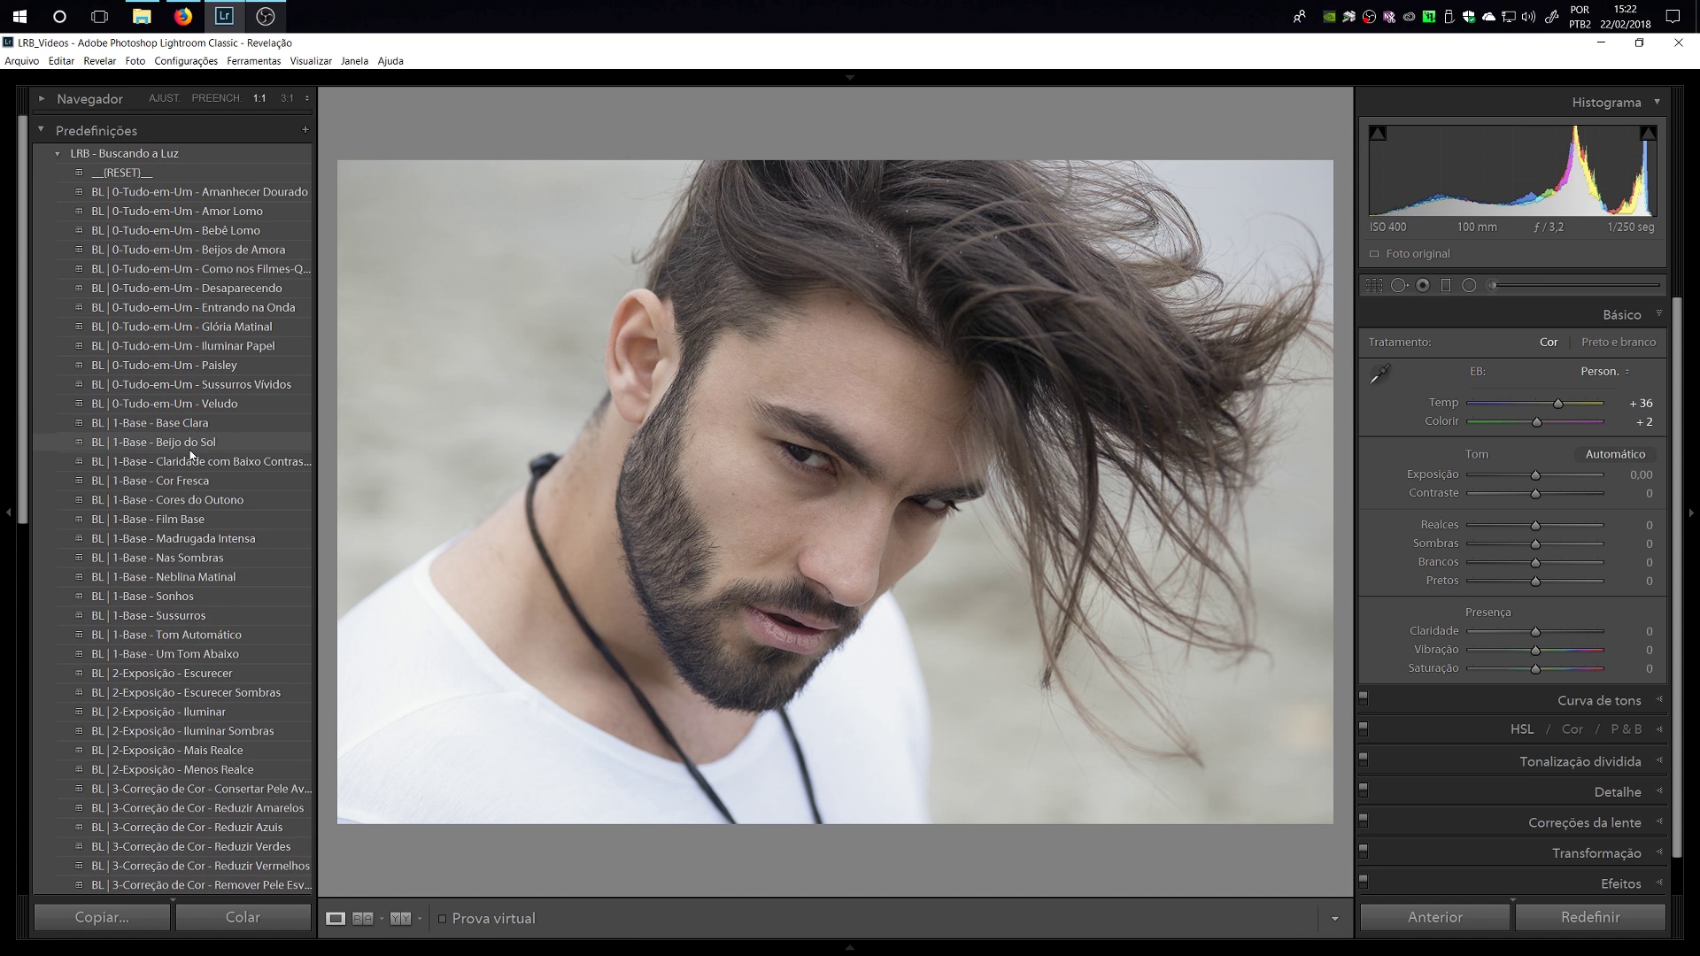
{"action": "left_click", "coordinate": [162, 558]}
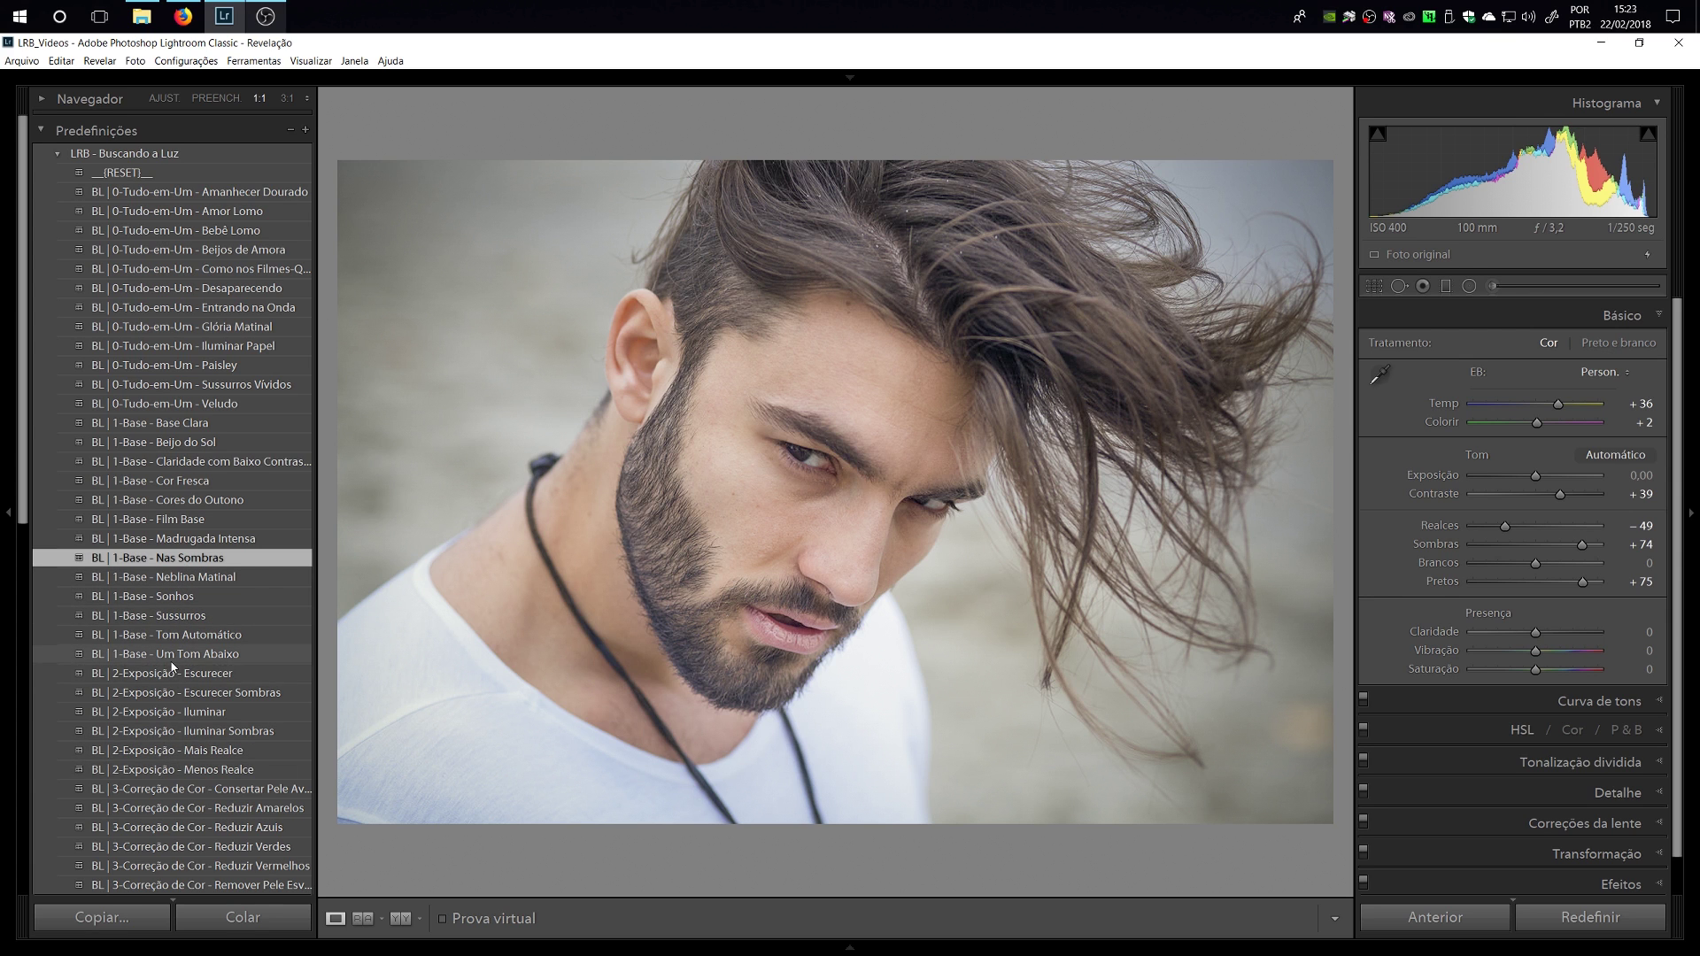
{"action": "scroll", "coordinate": [172, 666], "scroll_direction": "down", "scroll_amount": 3}
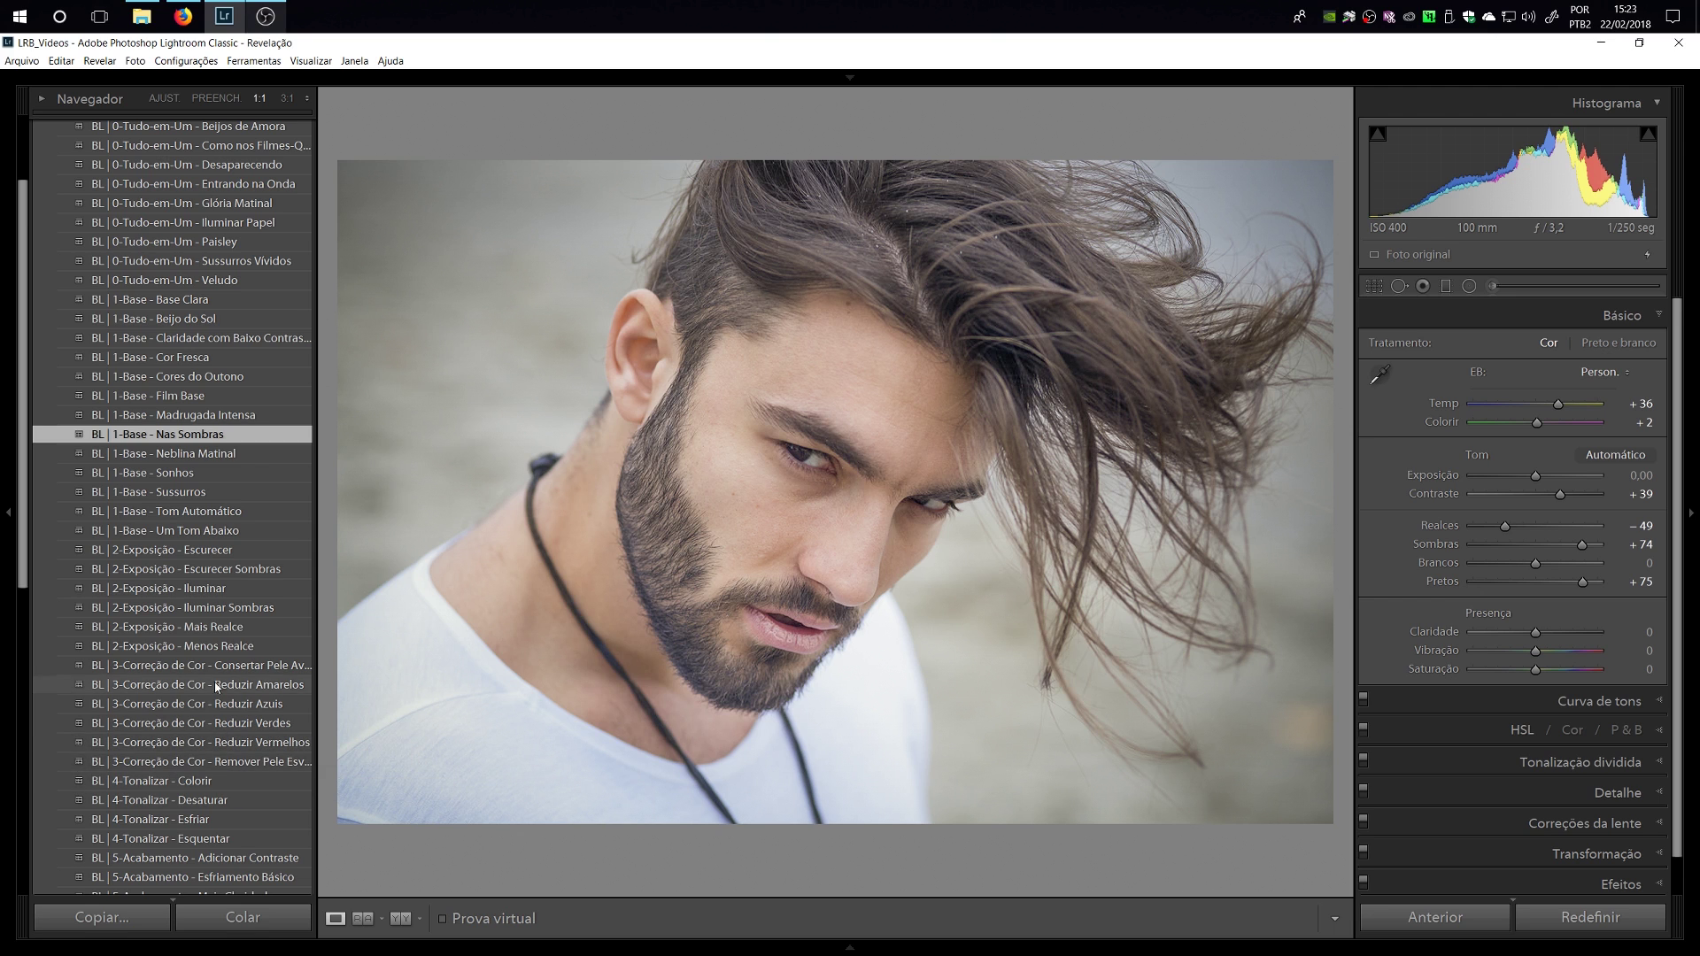
{"action": "left_click", "coordinate": [186, 804]}
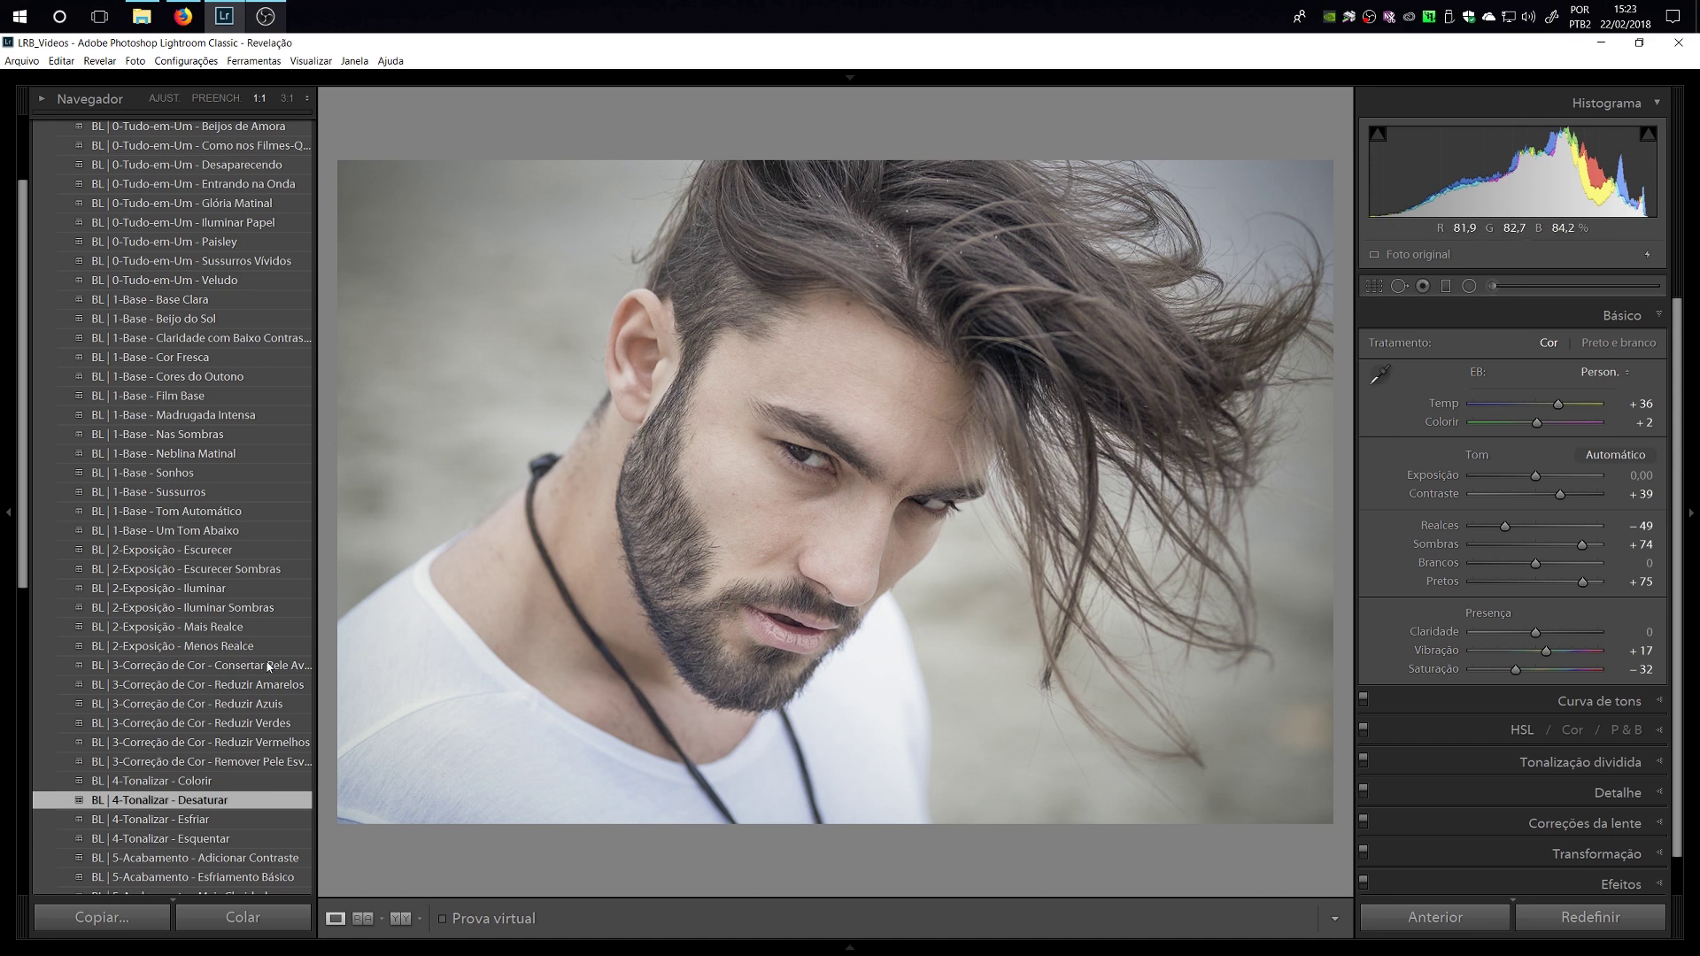
Apply the first BL | 3-Correção de Cor - Consertar Pele preset and set Vibração to +34.
{"action": "scroll", "coordinate": [192, 569], "scroll_direction": "down", "scroll_amount": 3}
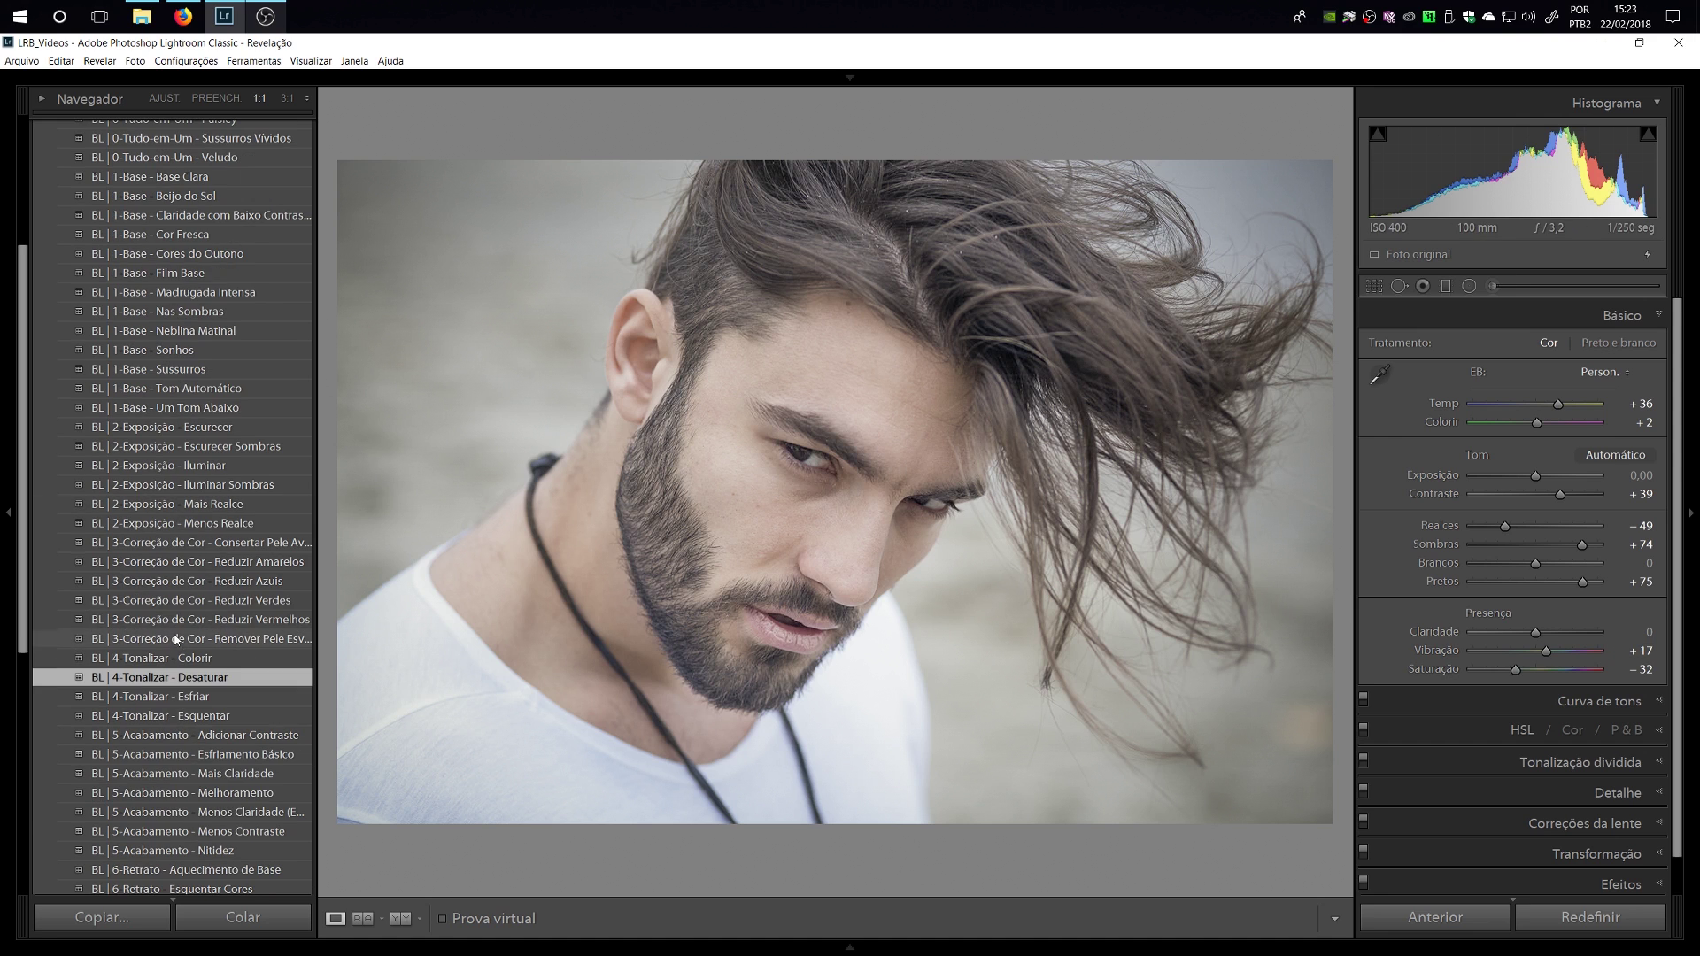
{"action": "left_click", "coordinate": [182, 545]}
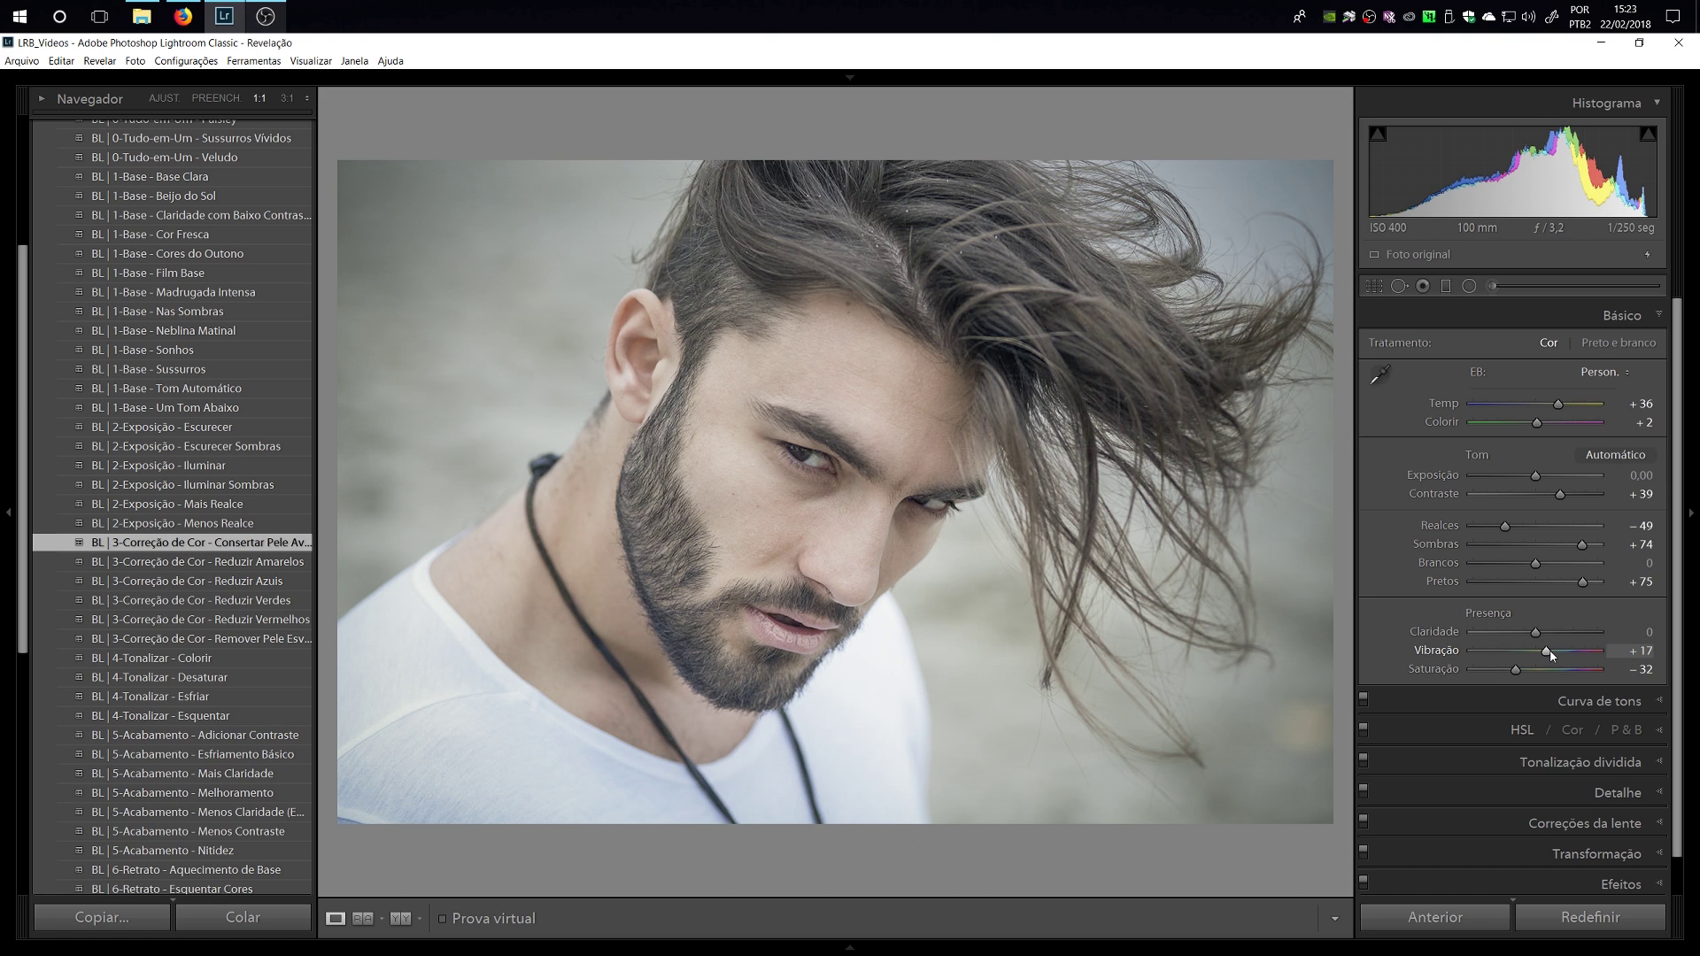
{"action": "left_click_drag", "start_coordinate": [1549, 654], "coordinate": [1557, 660]}
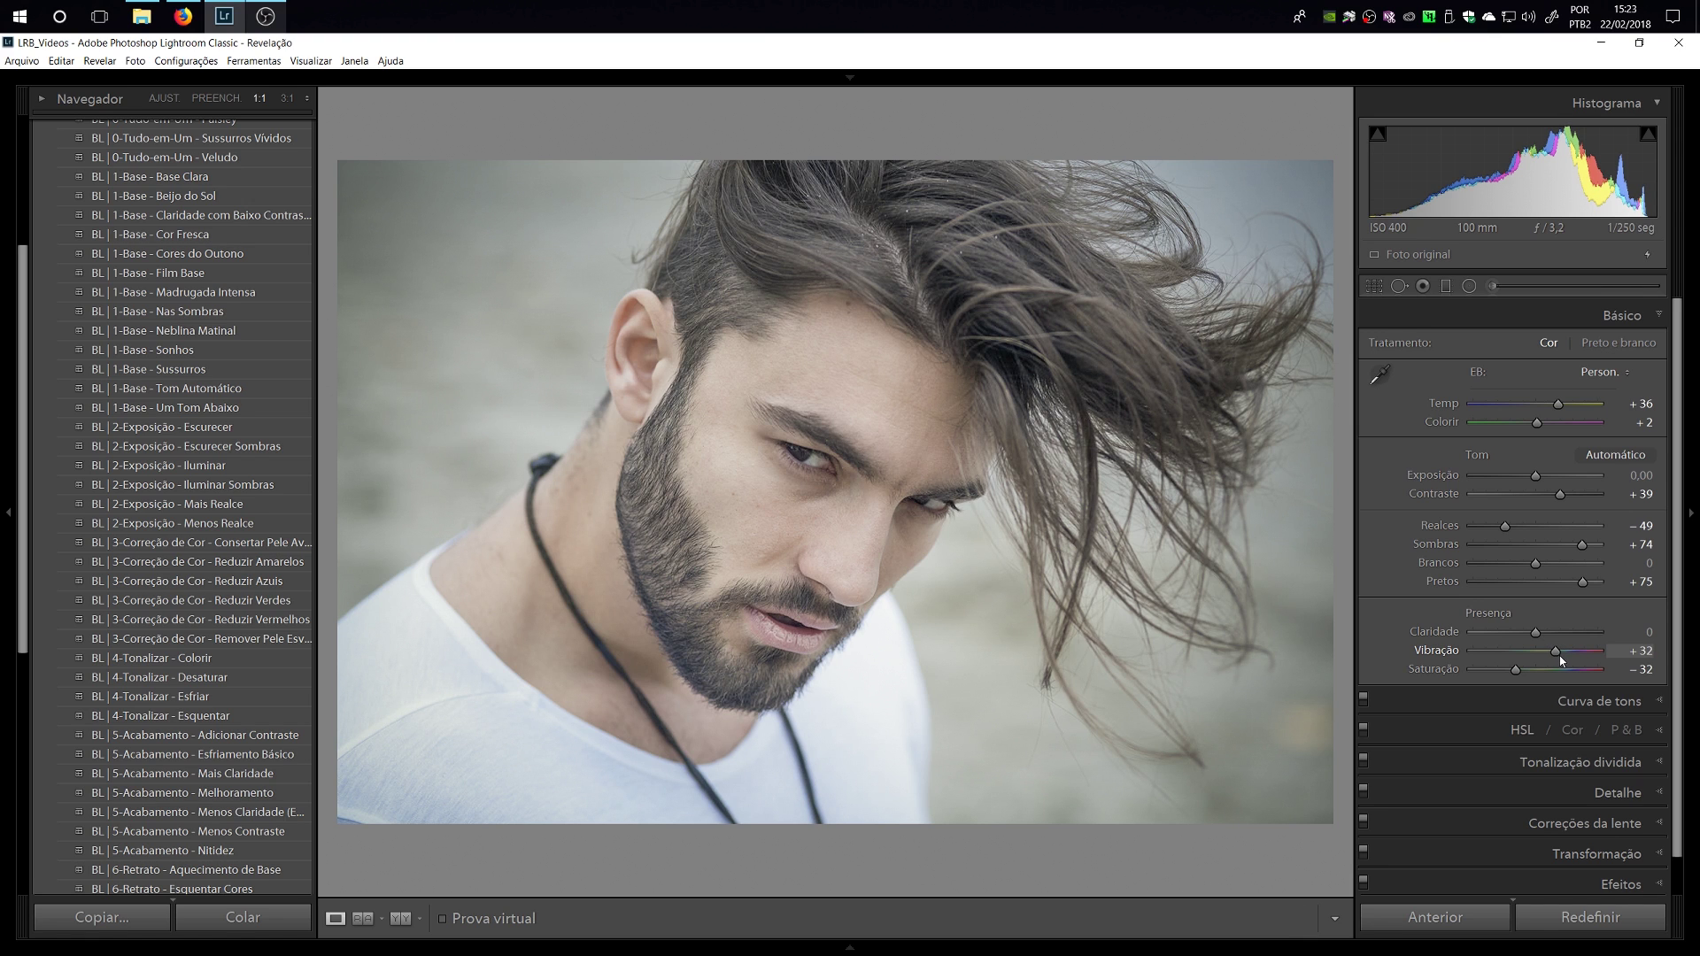
{"action": "left_click_drag", "start_coordinate": [1559, 655], "coordinate": [1562, 656]}
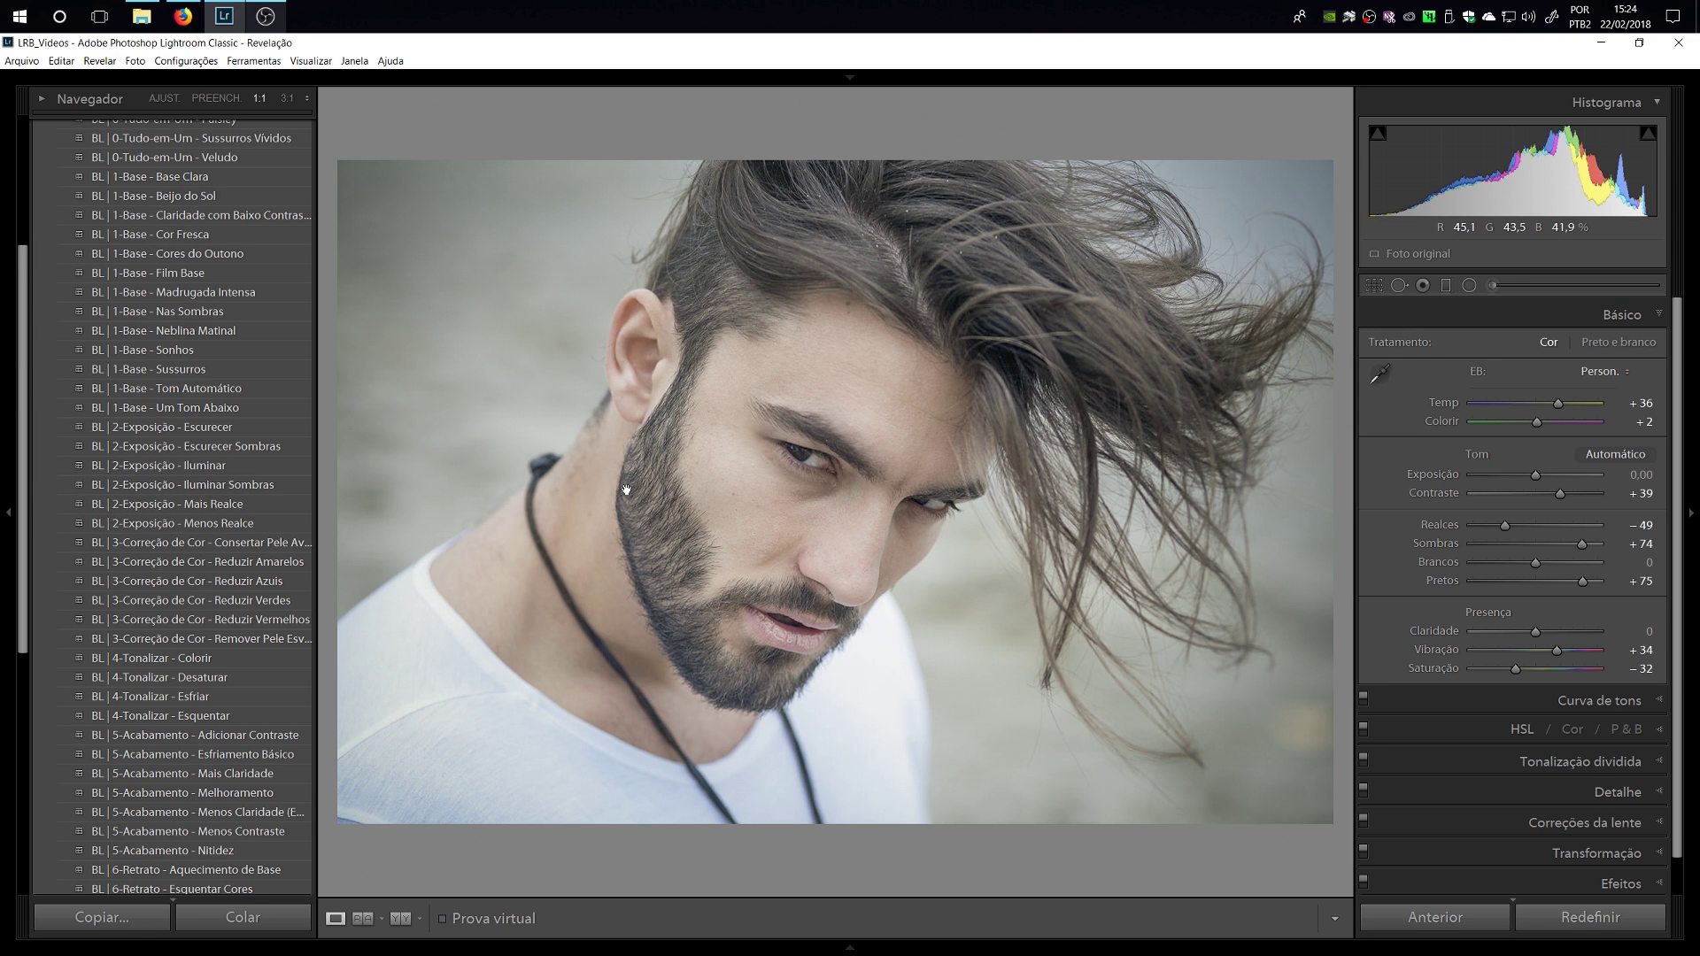
Compare the man's portrait with its original version and expand its edit history.
{"action": "key", "text": "backslash"}
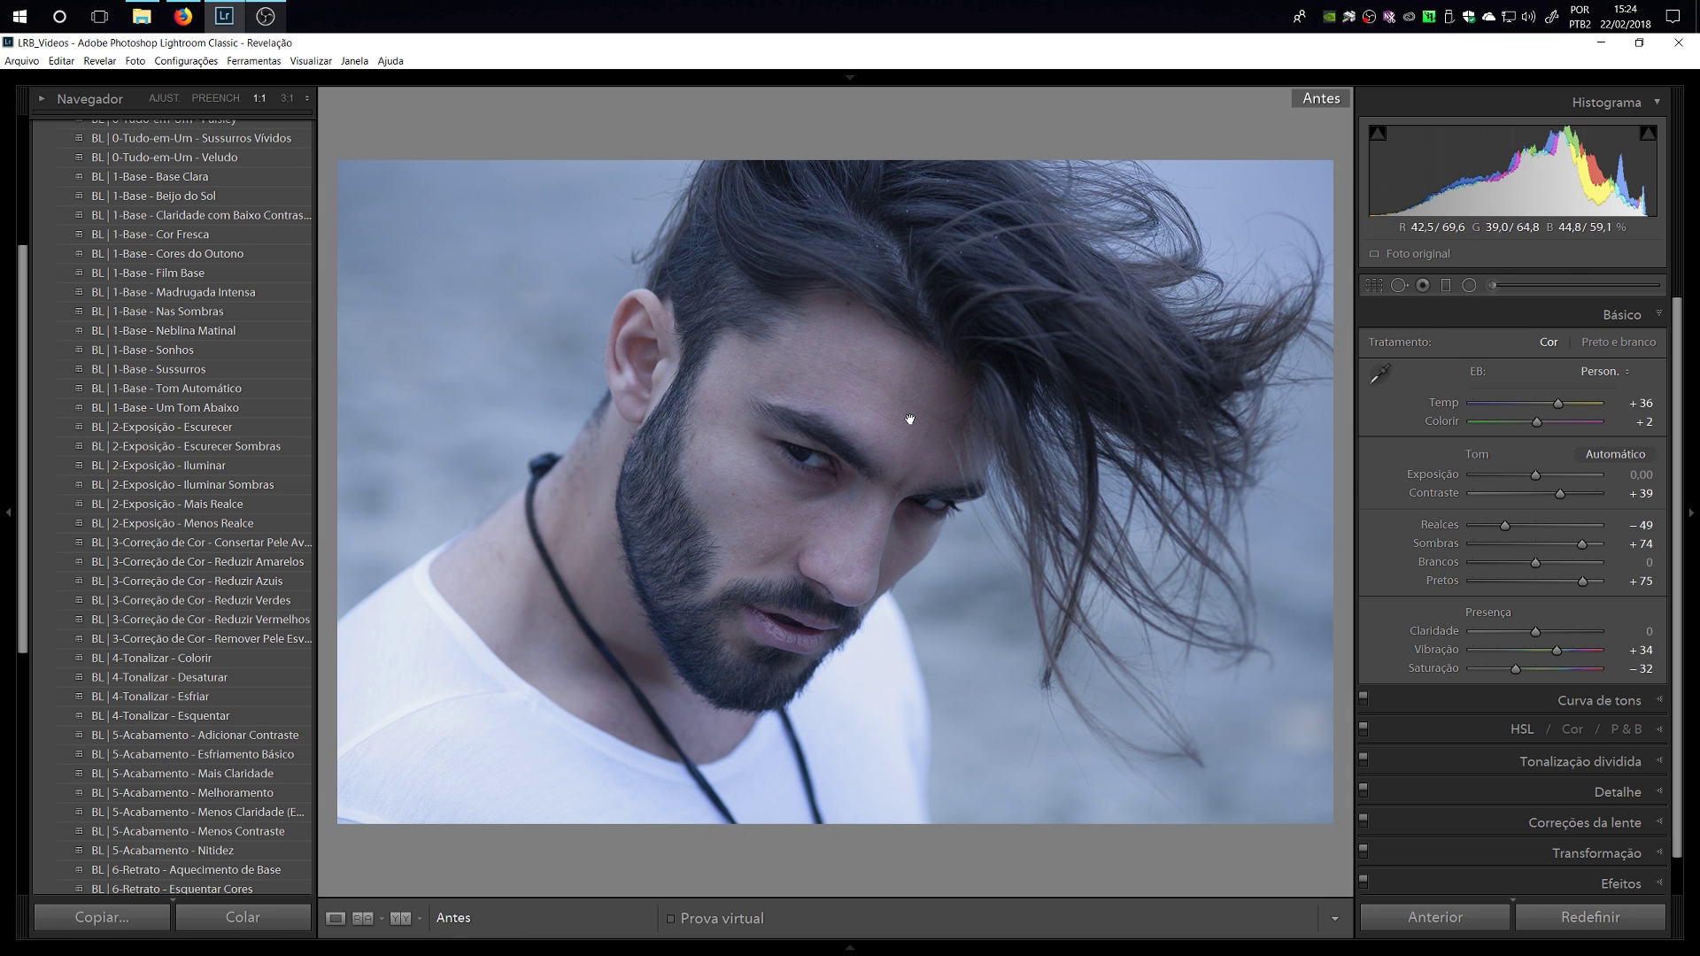
{"action": "key", "text": "backslash"}
{"action": "scroll", "coordinate": [178, 428], "scroll_direction": "down", "scroll_amount": 5}
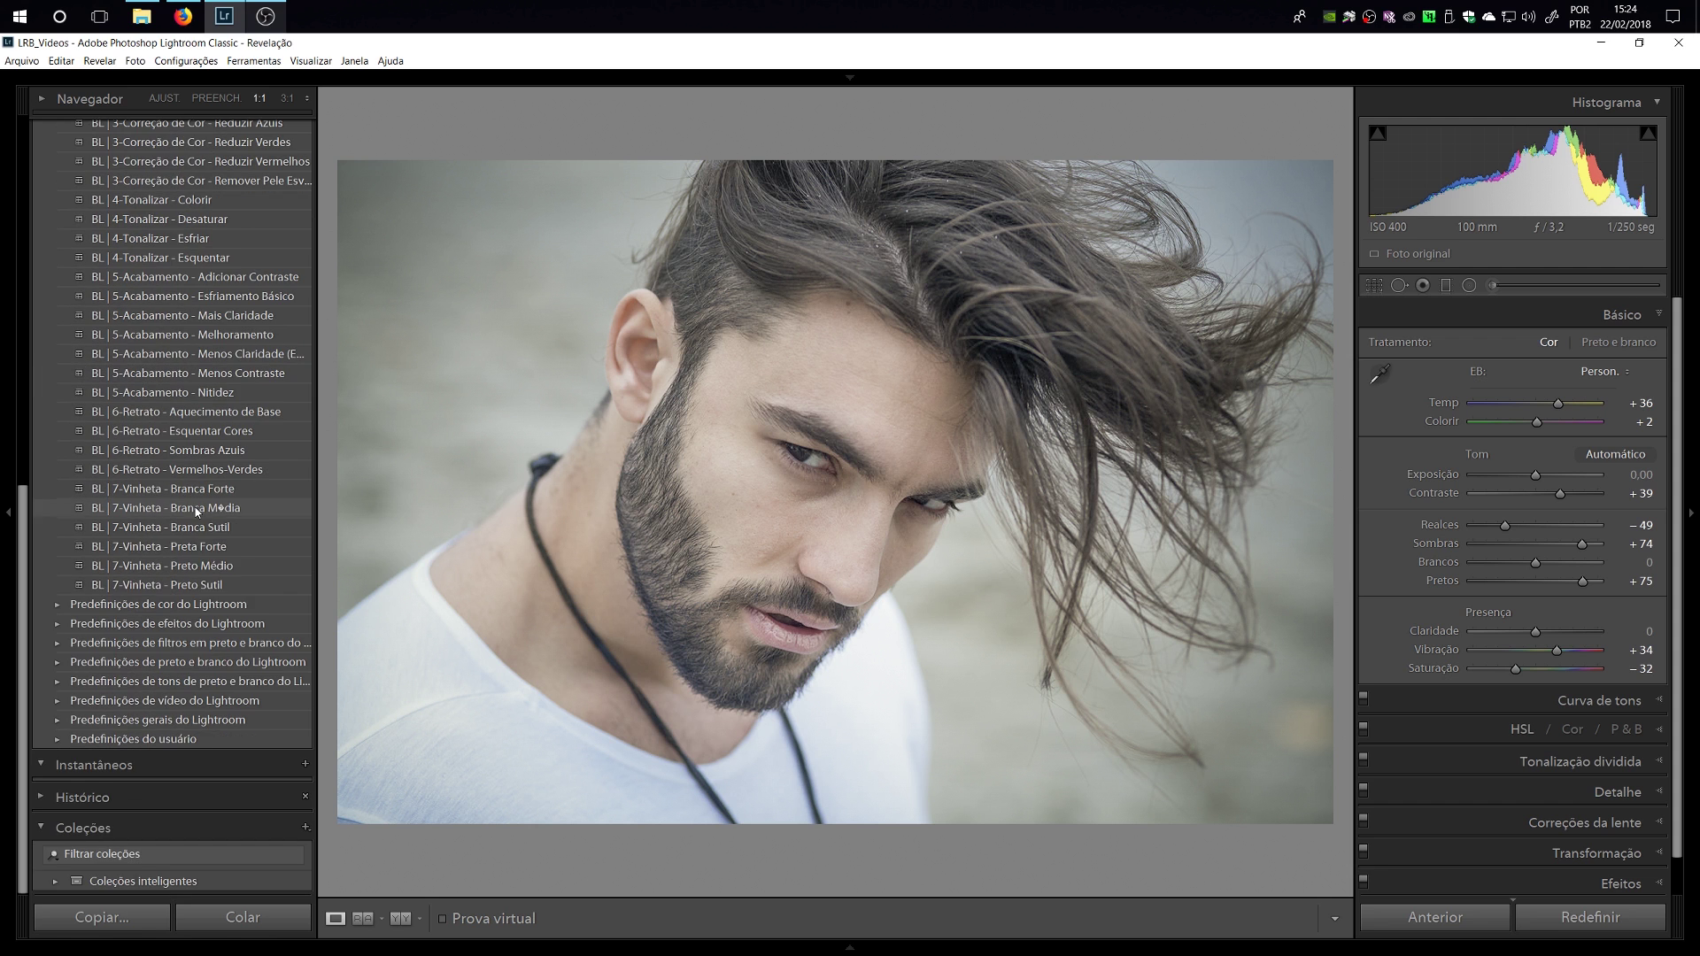
{"action": "left_click", "coordinate": [82, 797]}
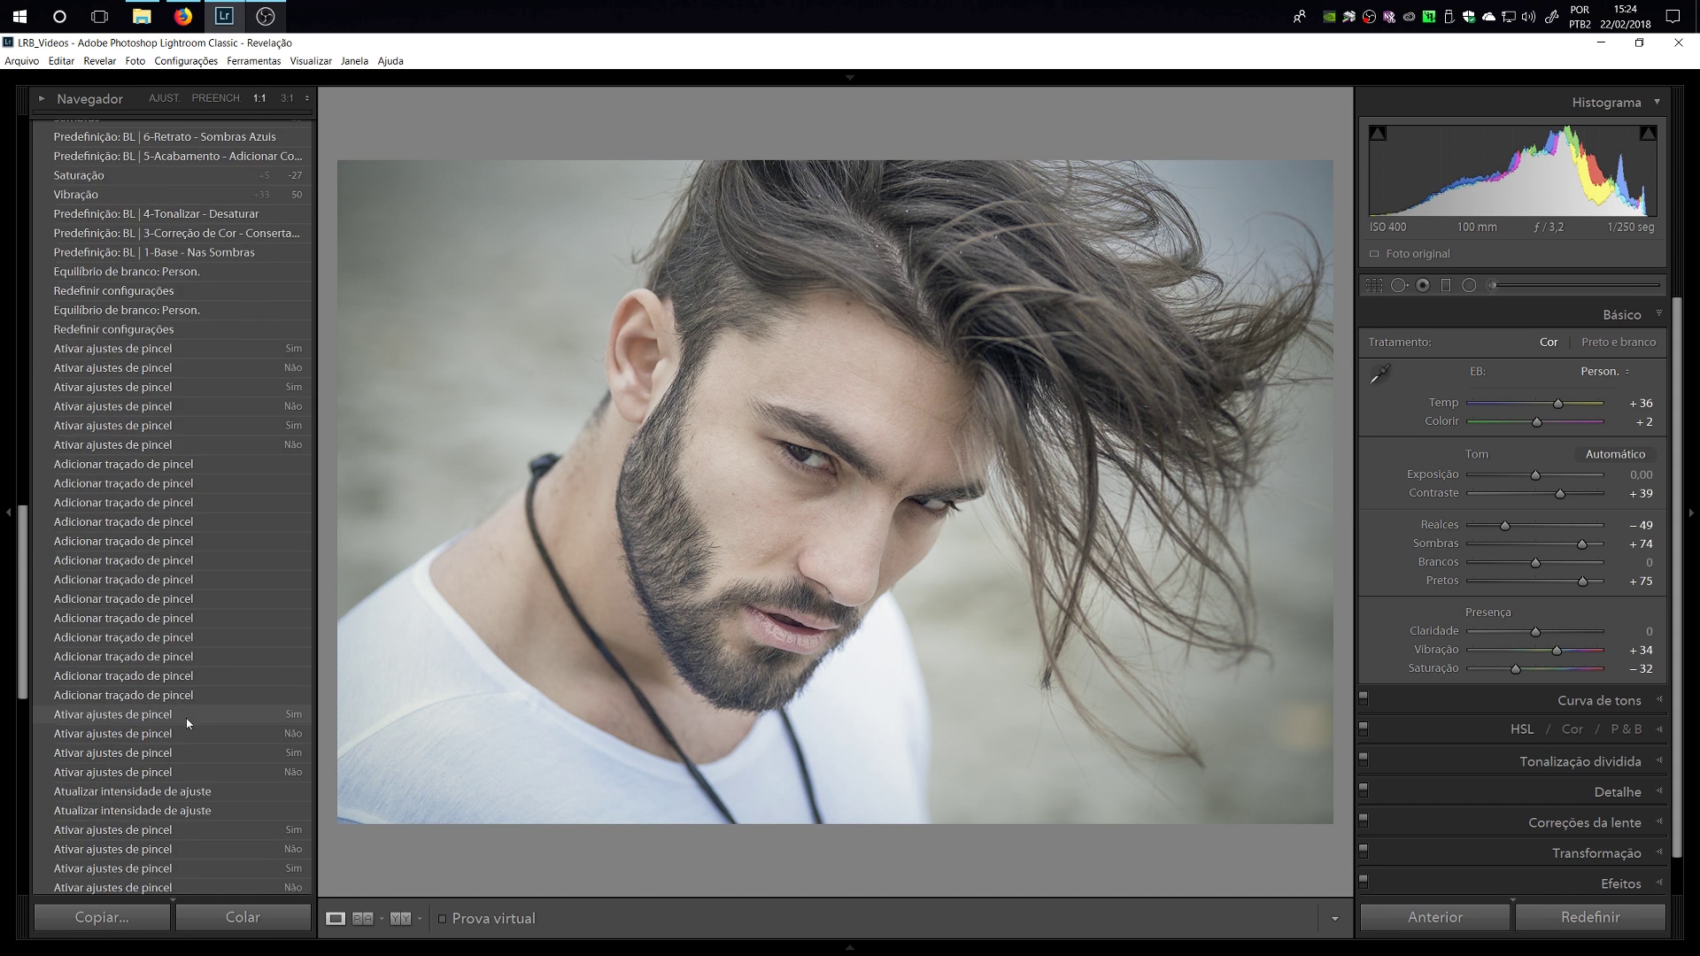
{"action": "scroll", "coordinate": [177, 620], "scroll_direction": "down", "scroll_amount": 5}
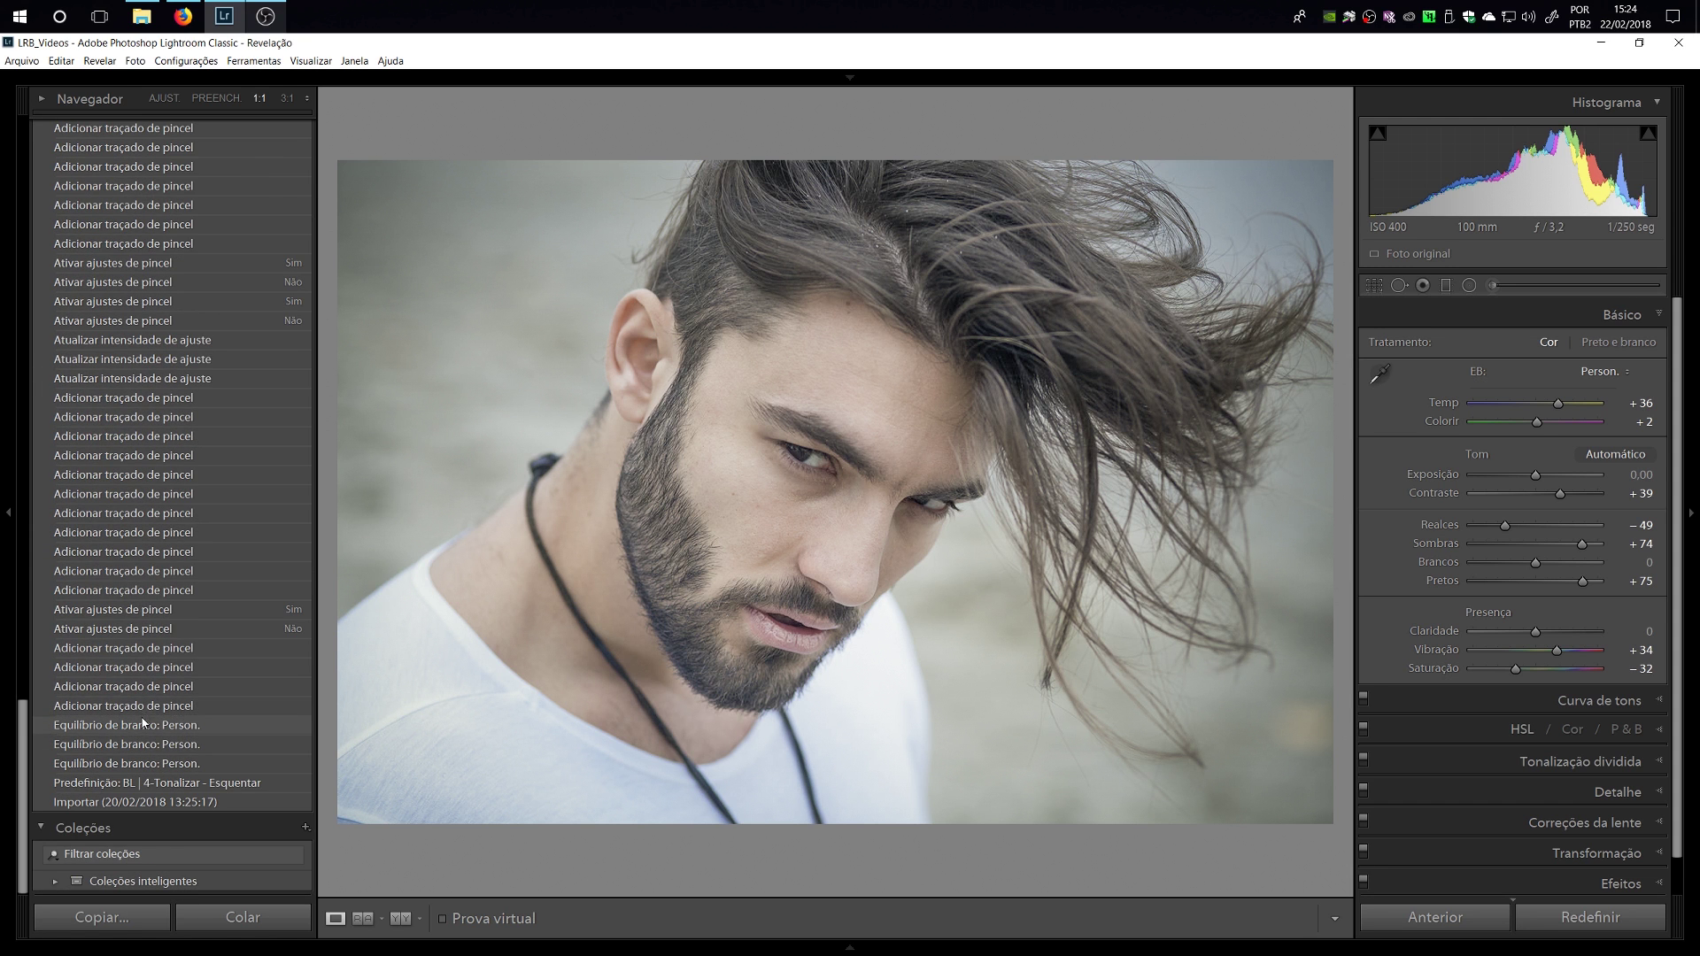
{"action": "right_click", "coordinate": [144, 730]}
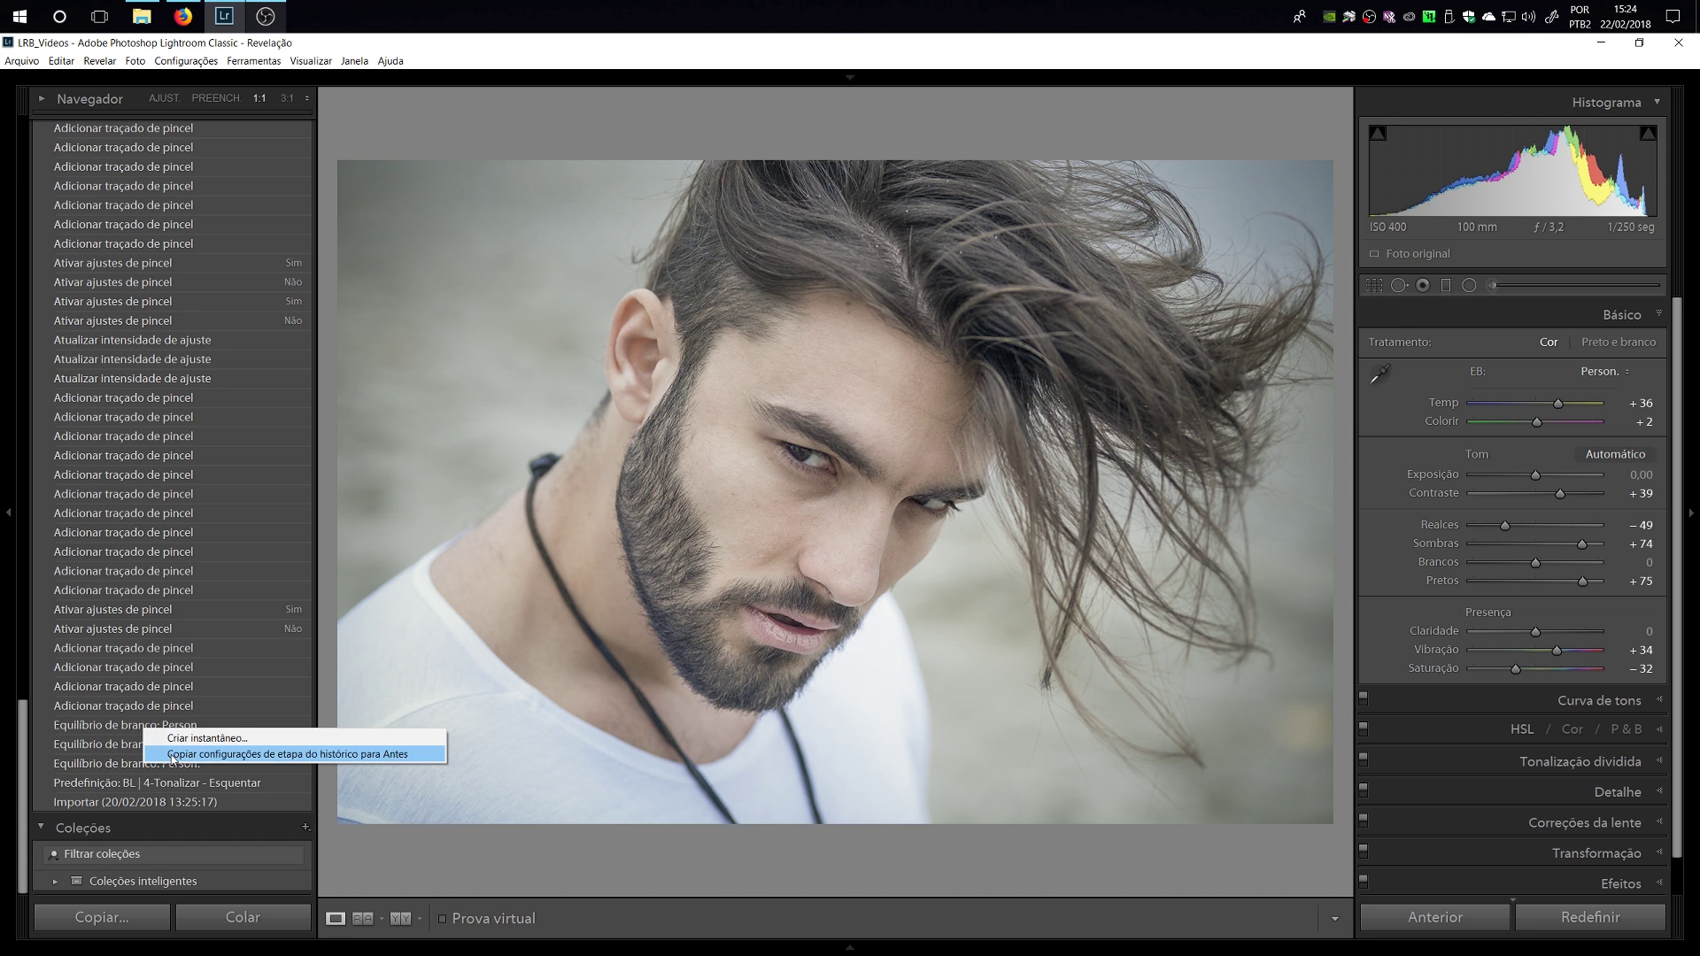
{"action": "key", "text": "Escape"}
Copy the settings of the most recent Equilíbrio de branco history step to the Before version, and collapse the history.
{"action": "scroll", "coordinate": [133, 583], "scroll_direction": "up", "scroll_amount": 15}
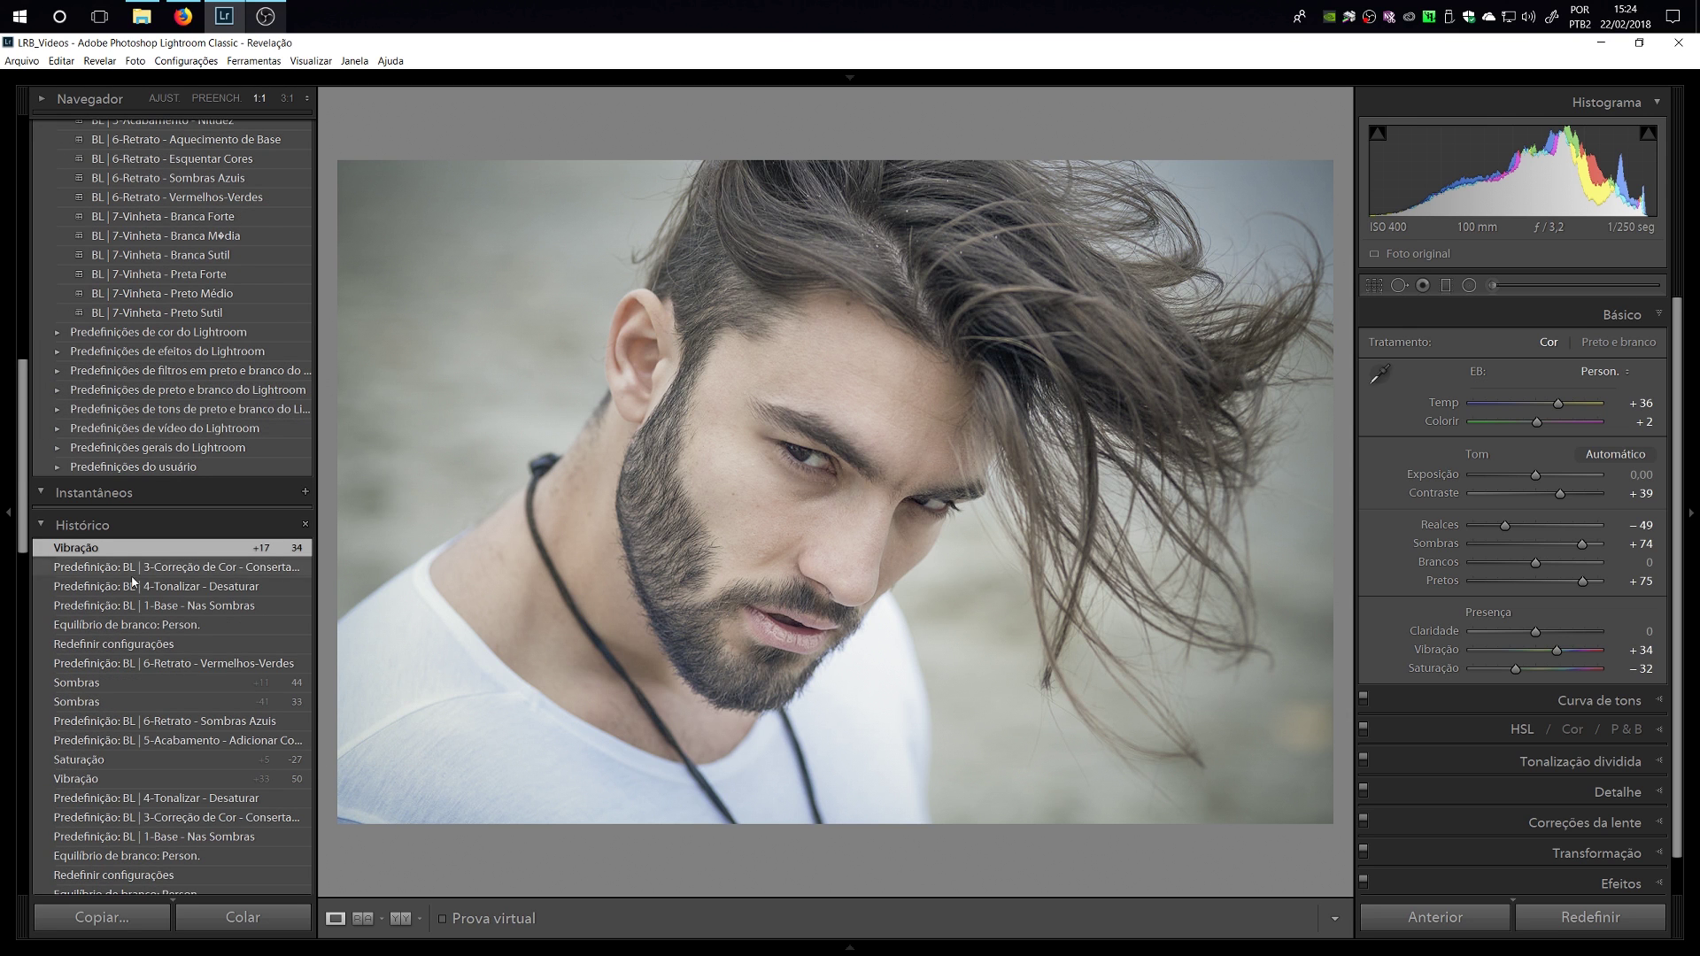
{"action": "right_click", "coordinate": [105, 626]}
{"action": "left_click", "coordinate": [147, 653]}
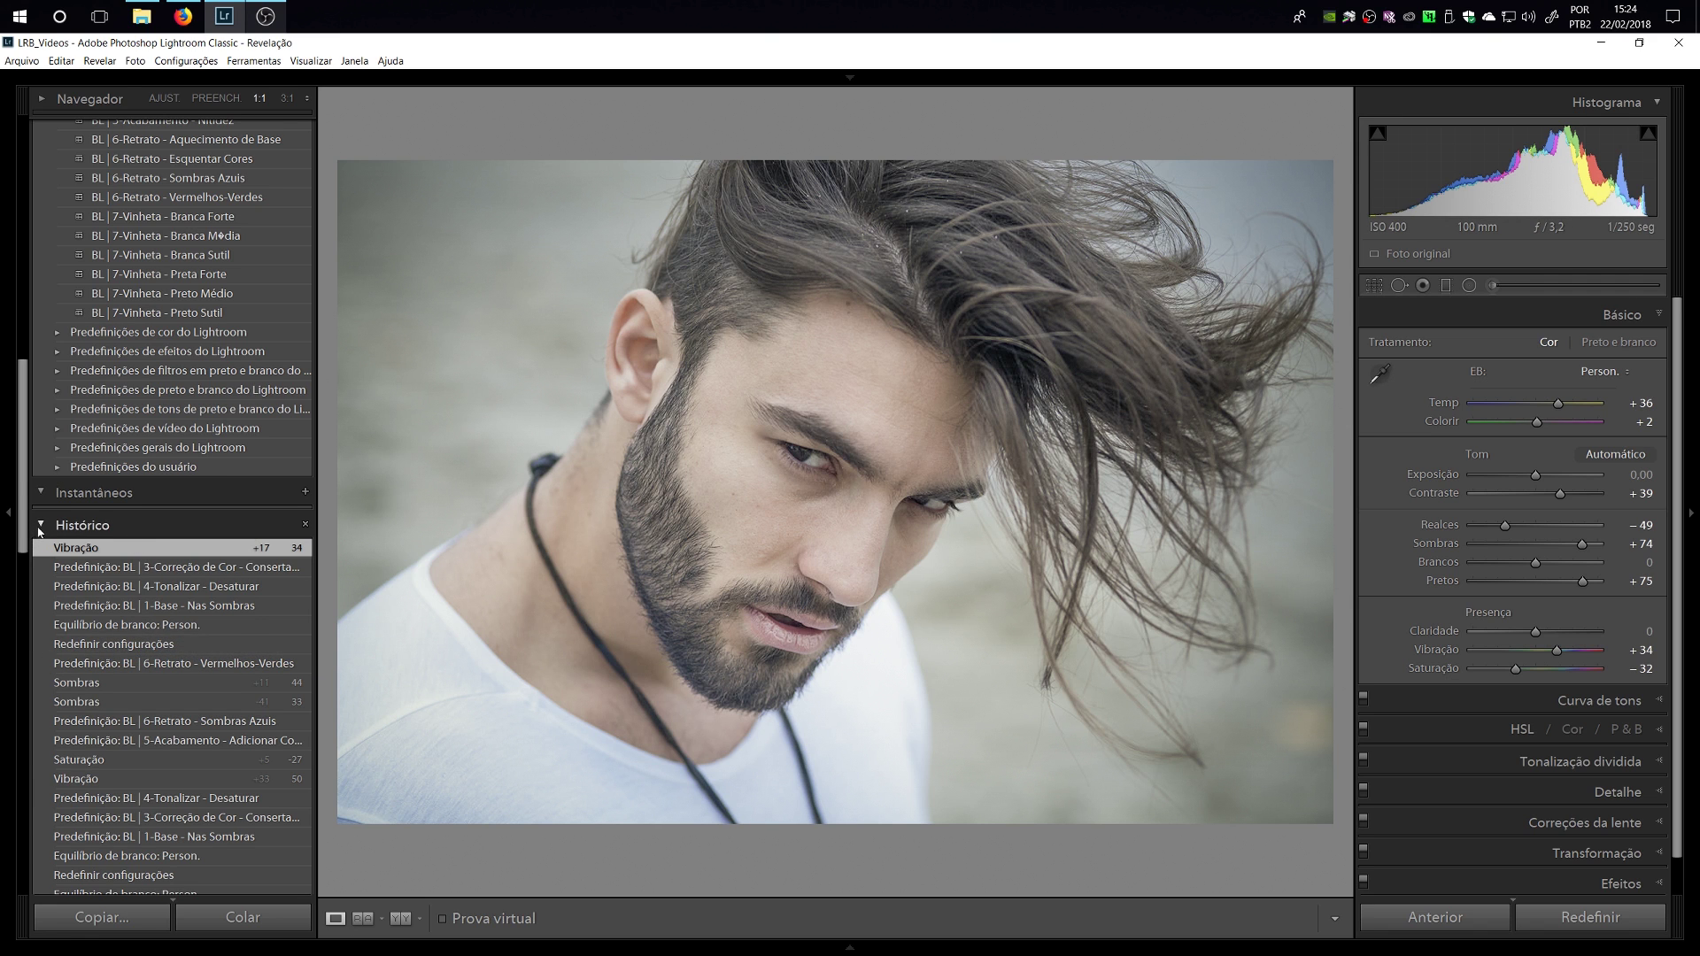
{"action": "left_click", "coordinate": [177, 526]}
{"action": "scroll", "coordinate": [173, 546], "scroll_direction": "up", "scroll_amount": 10}
Compare the edited portrait with the new white-balanced Before version.
{"action": "key", "text": "backslash"}
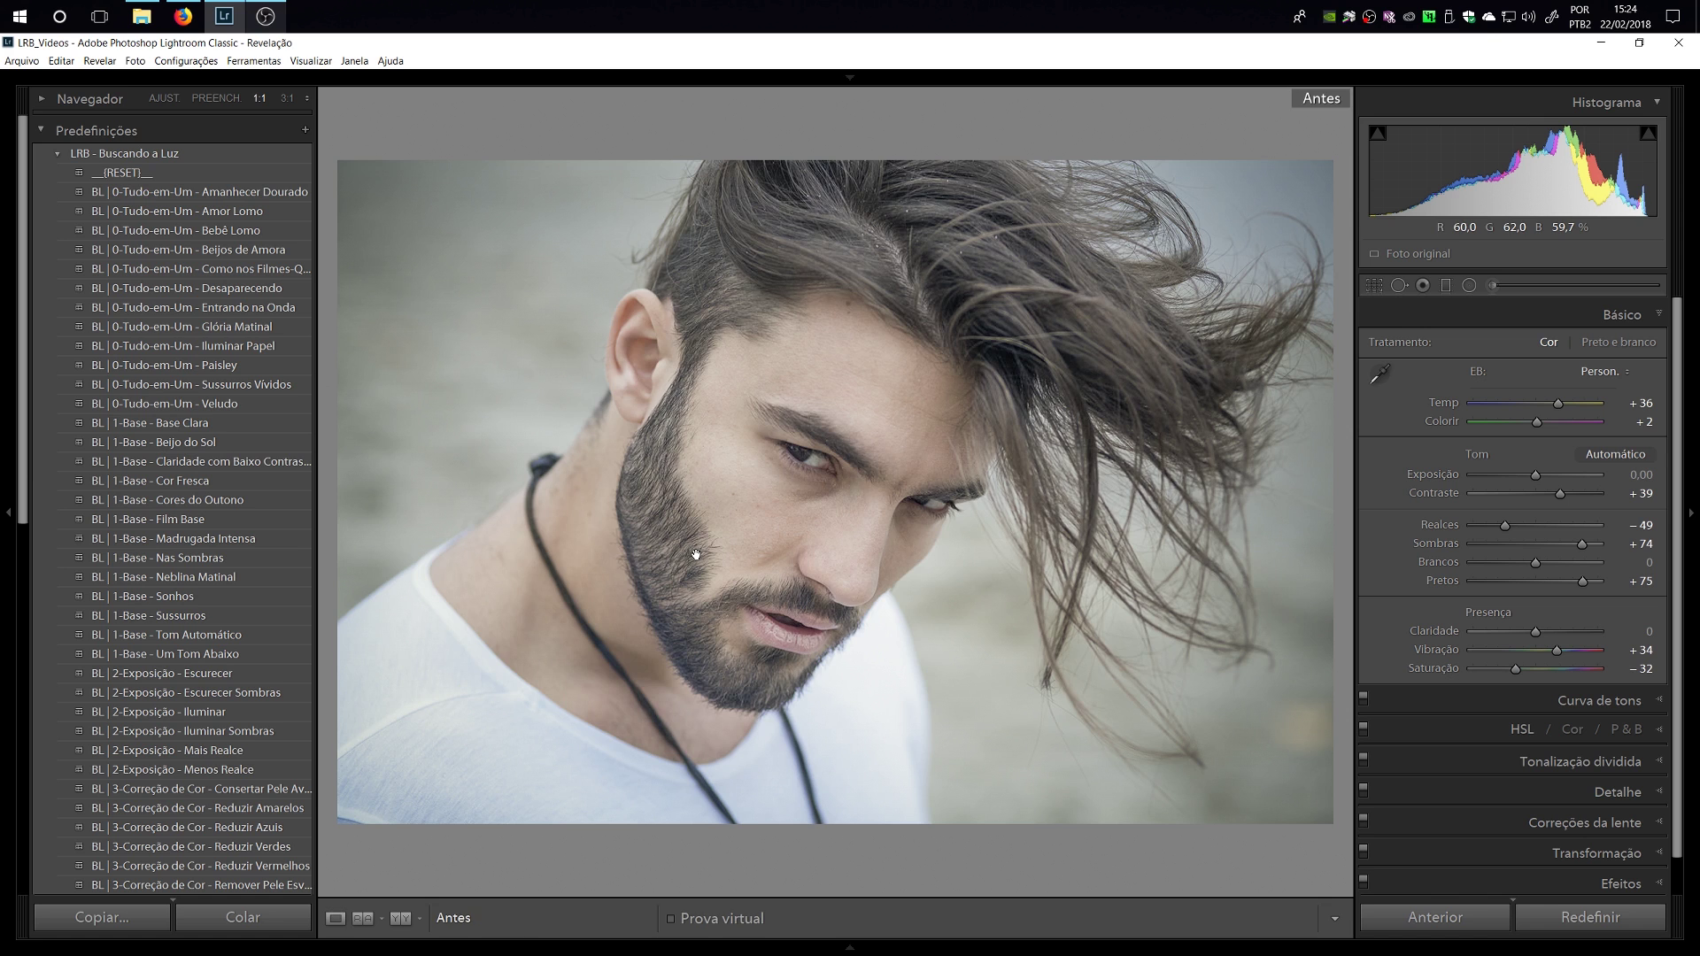
{"action": "key", "text": "backslash"}
{"action": "key", "text": "backslash"}
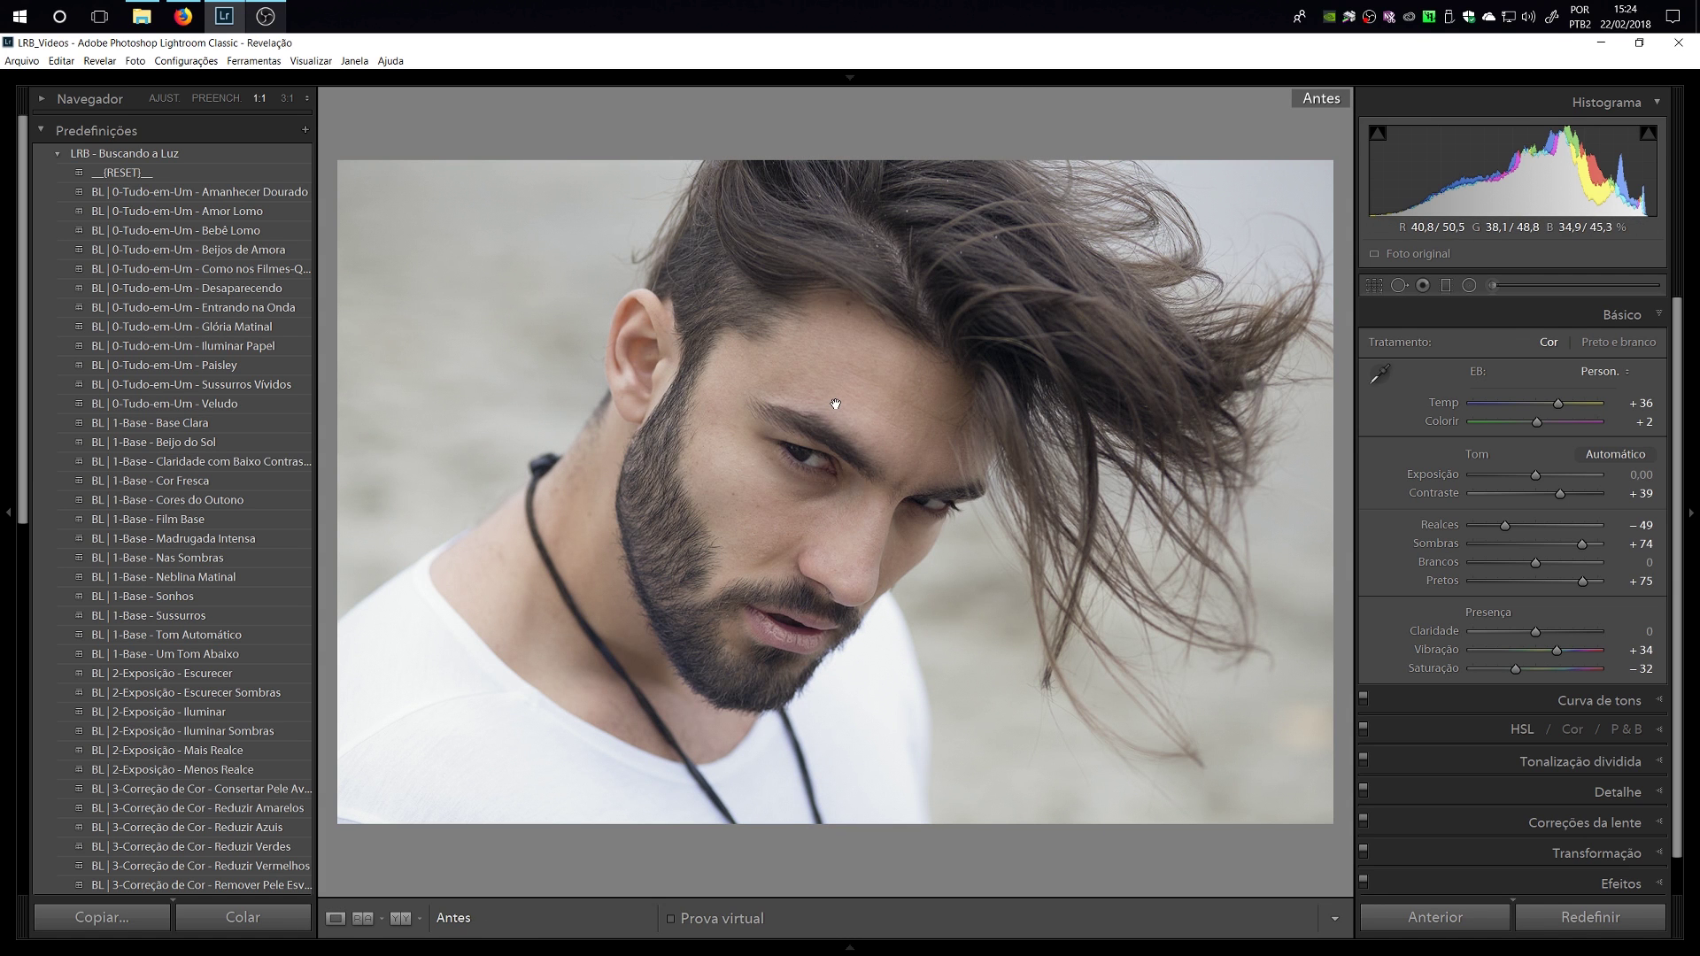
Switch between the Before and edited views of the bearded man's portrait.
{"action": "key", "text": "backslash"}
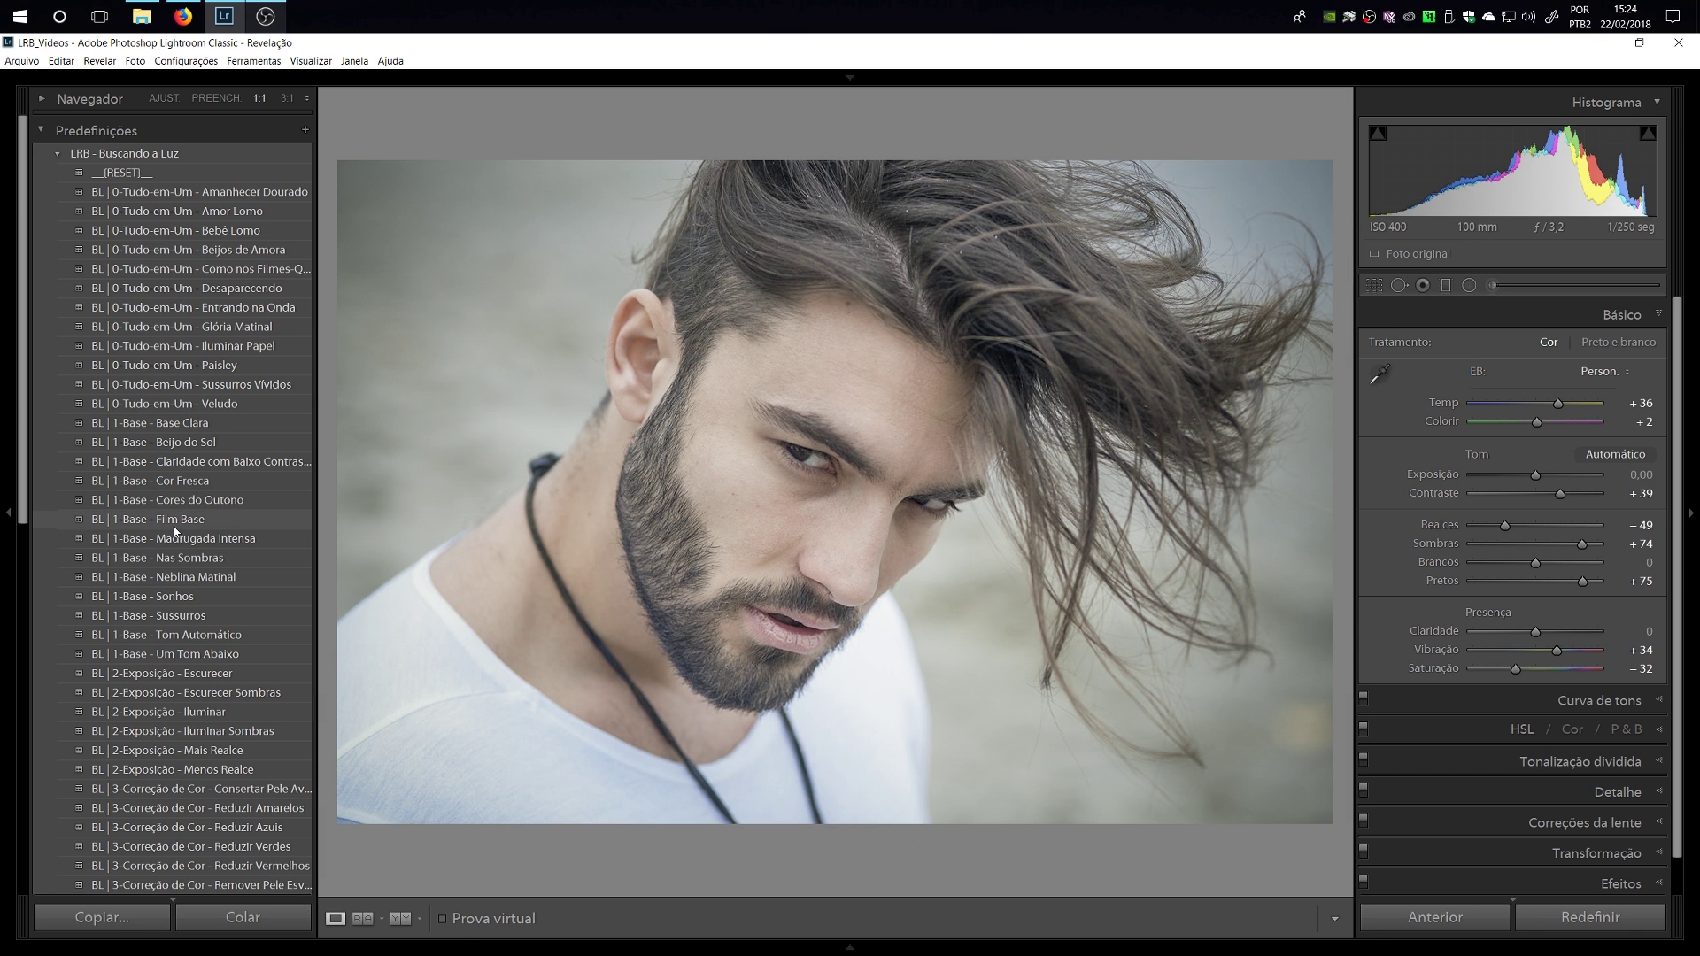
{"action": "key", "text": "backslash"}
{"action": "key", "text": "backslash"}
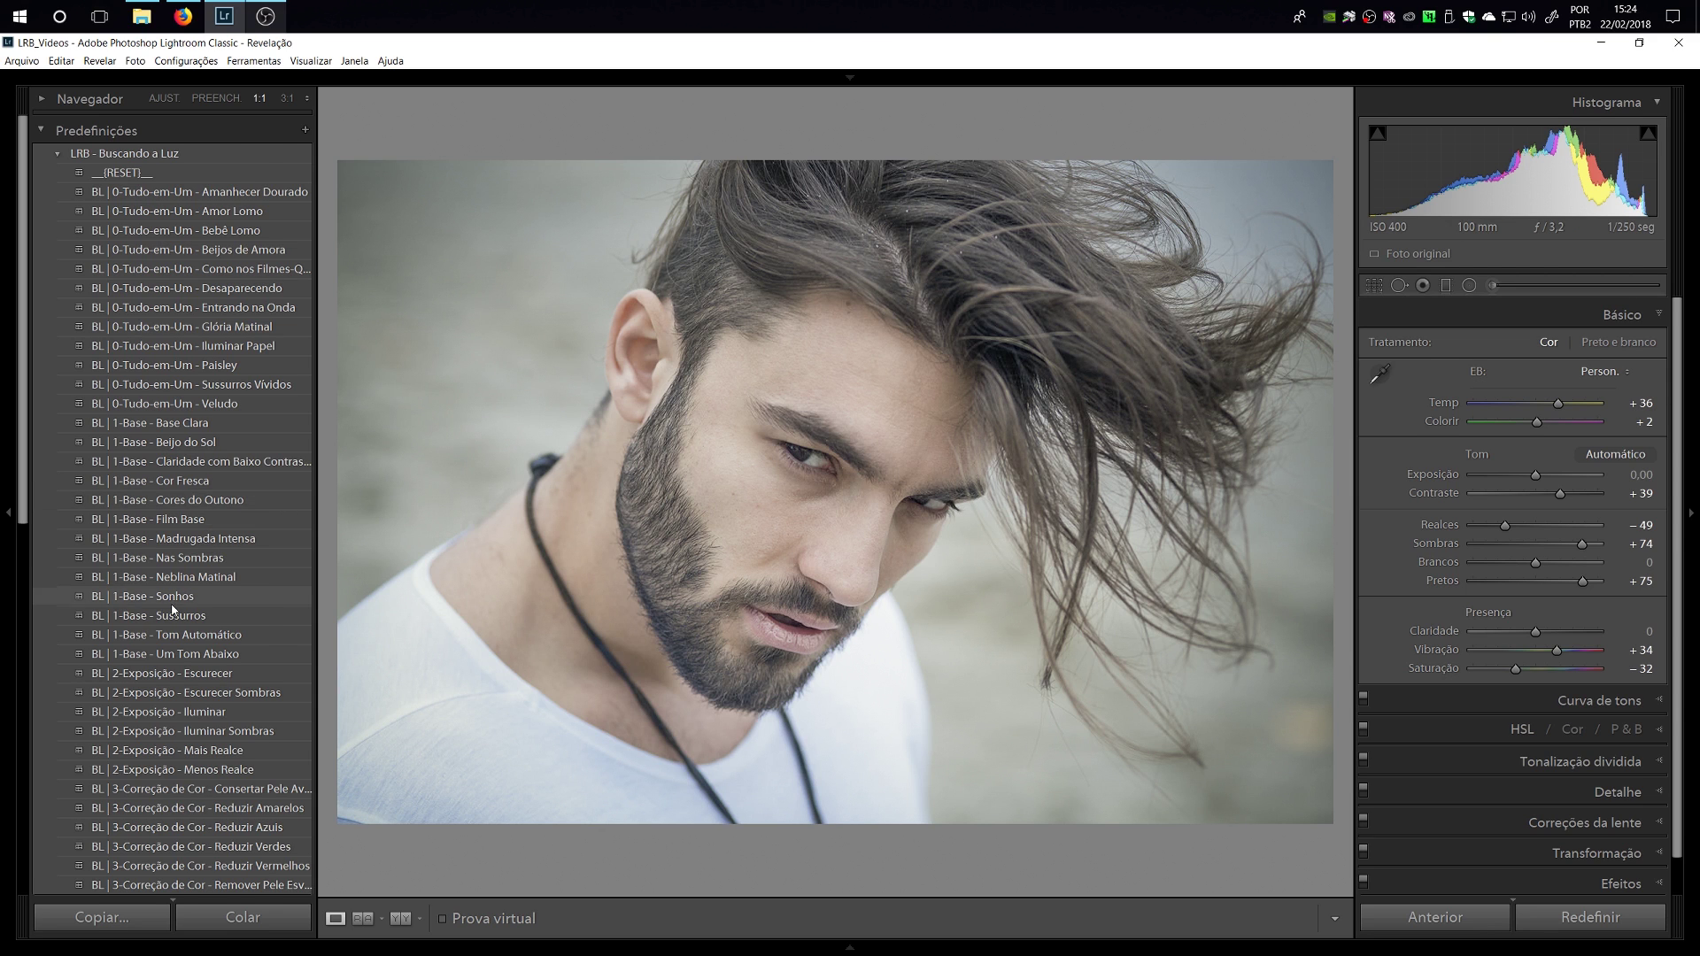
Apply the presets BL | 5-Acabamento - Adicionar Contraste and BL | 6-Retrato - Vermelhos-Verdes to the portrait.
{"action": "scroll", "coordinate": [172, 609], "scroll_direction": "down", "scroll_amount": 3}
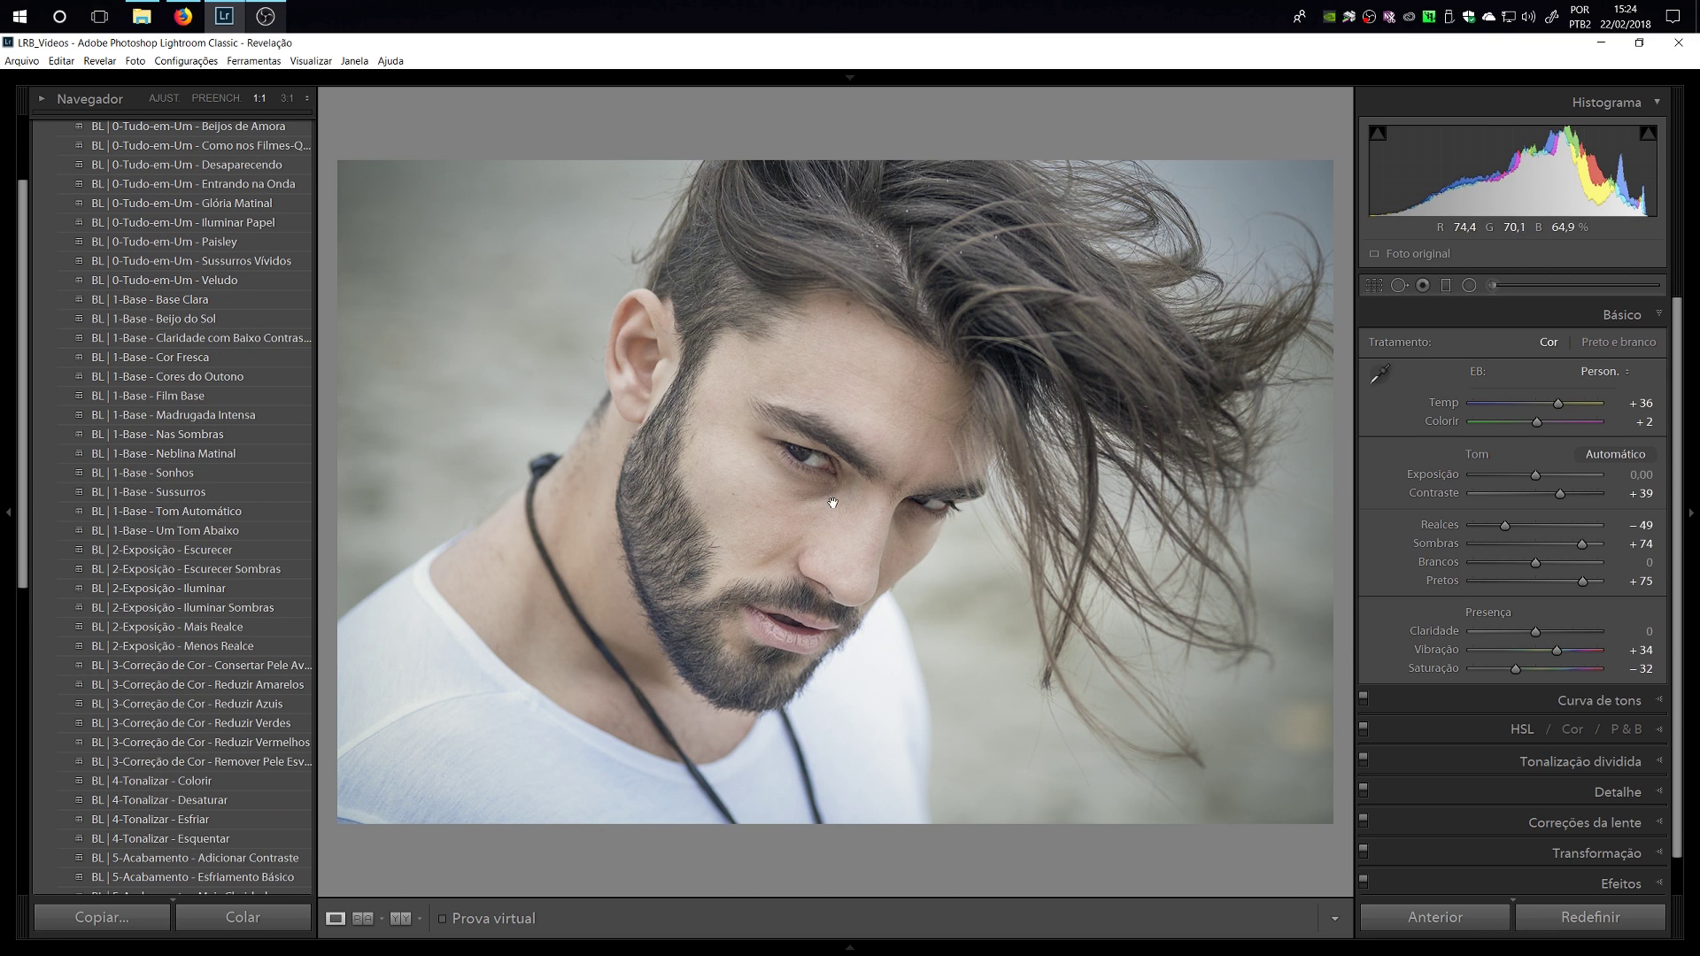
{"action": "scroll", "coordinate": [184, 522], "scroll_direction": "down", "scroll_amount": 3}
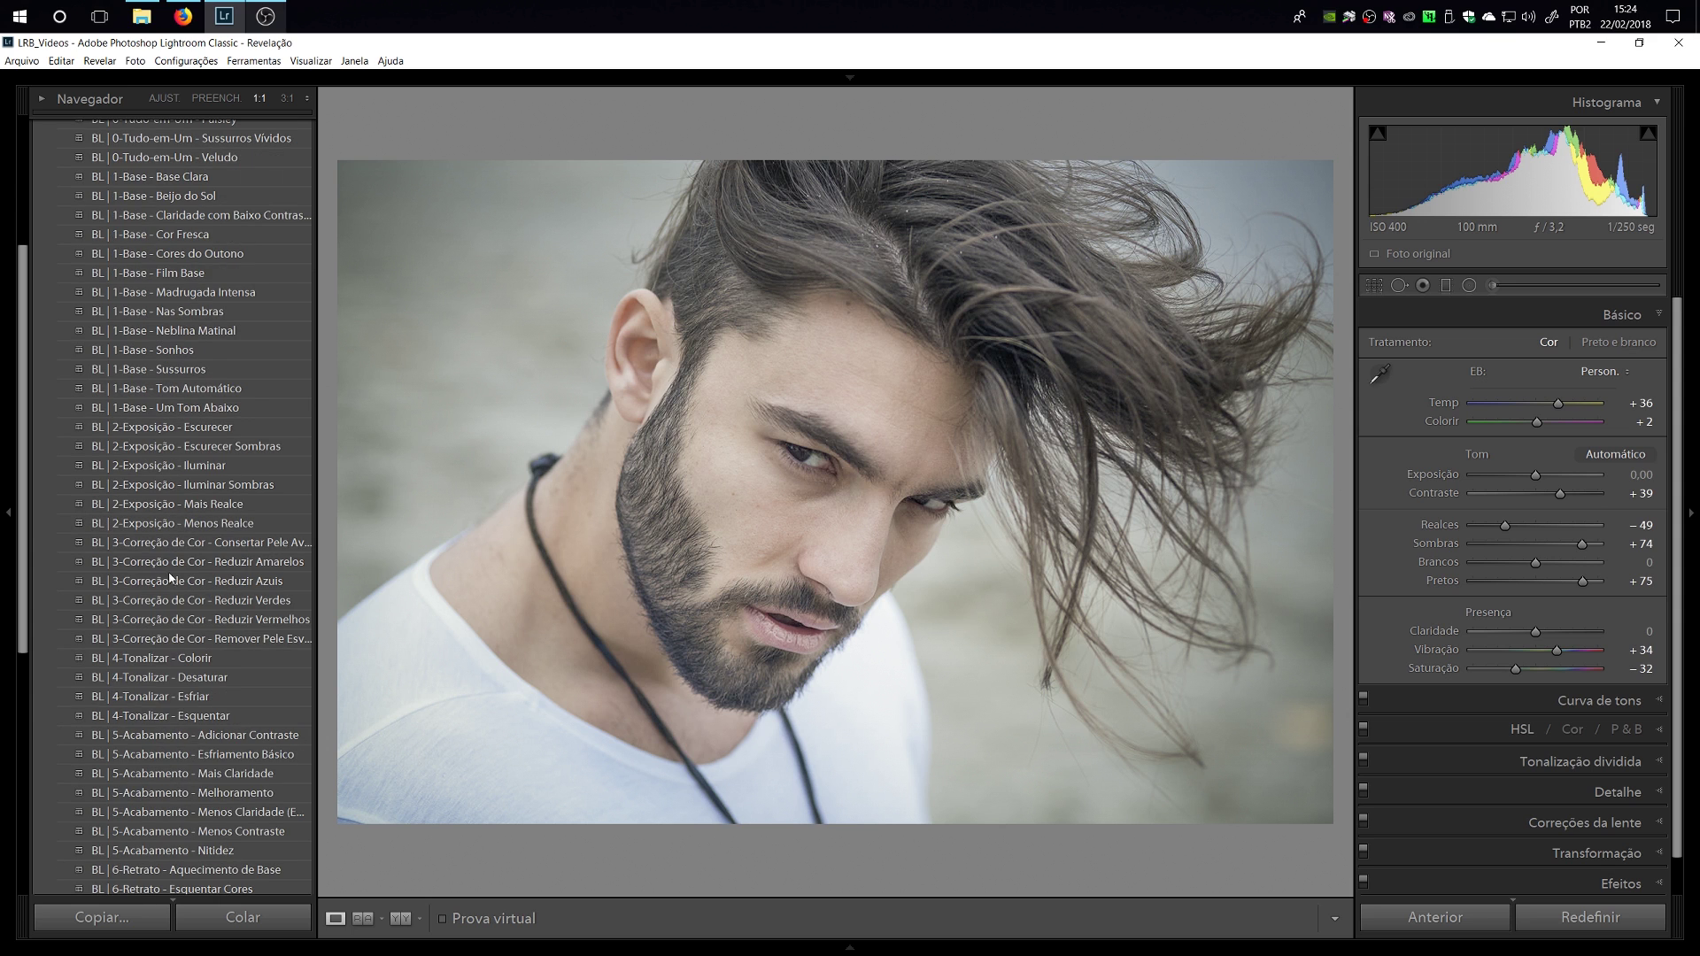
{"action": "left_click", "coordinate": [171, 736]}
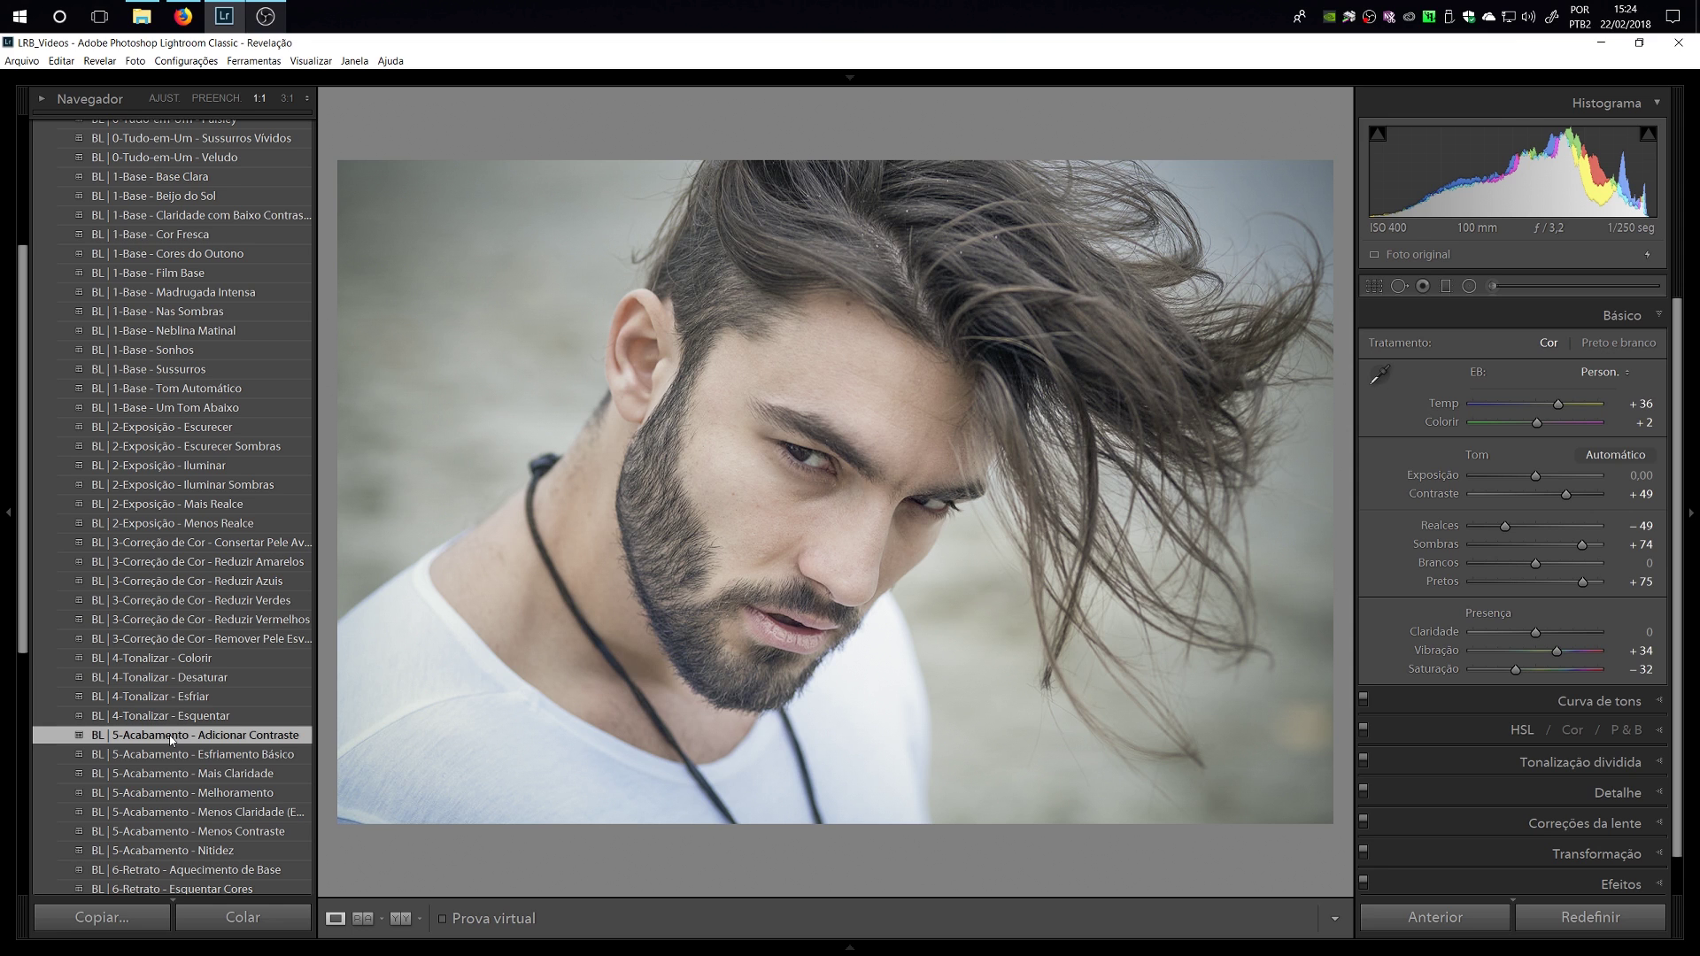
{"action": "scroll", "coordinate": [171, 740], "scroll_direction": "down", "scroll_amount": 3}
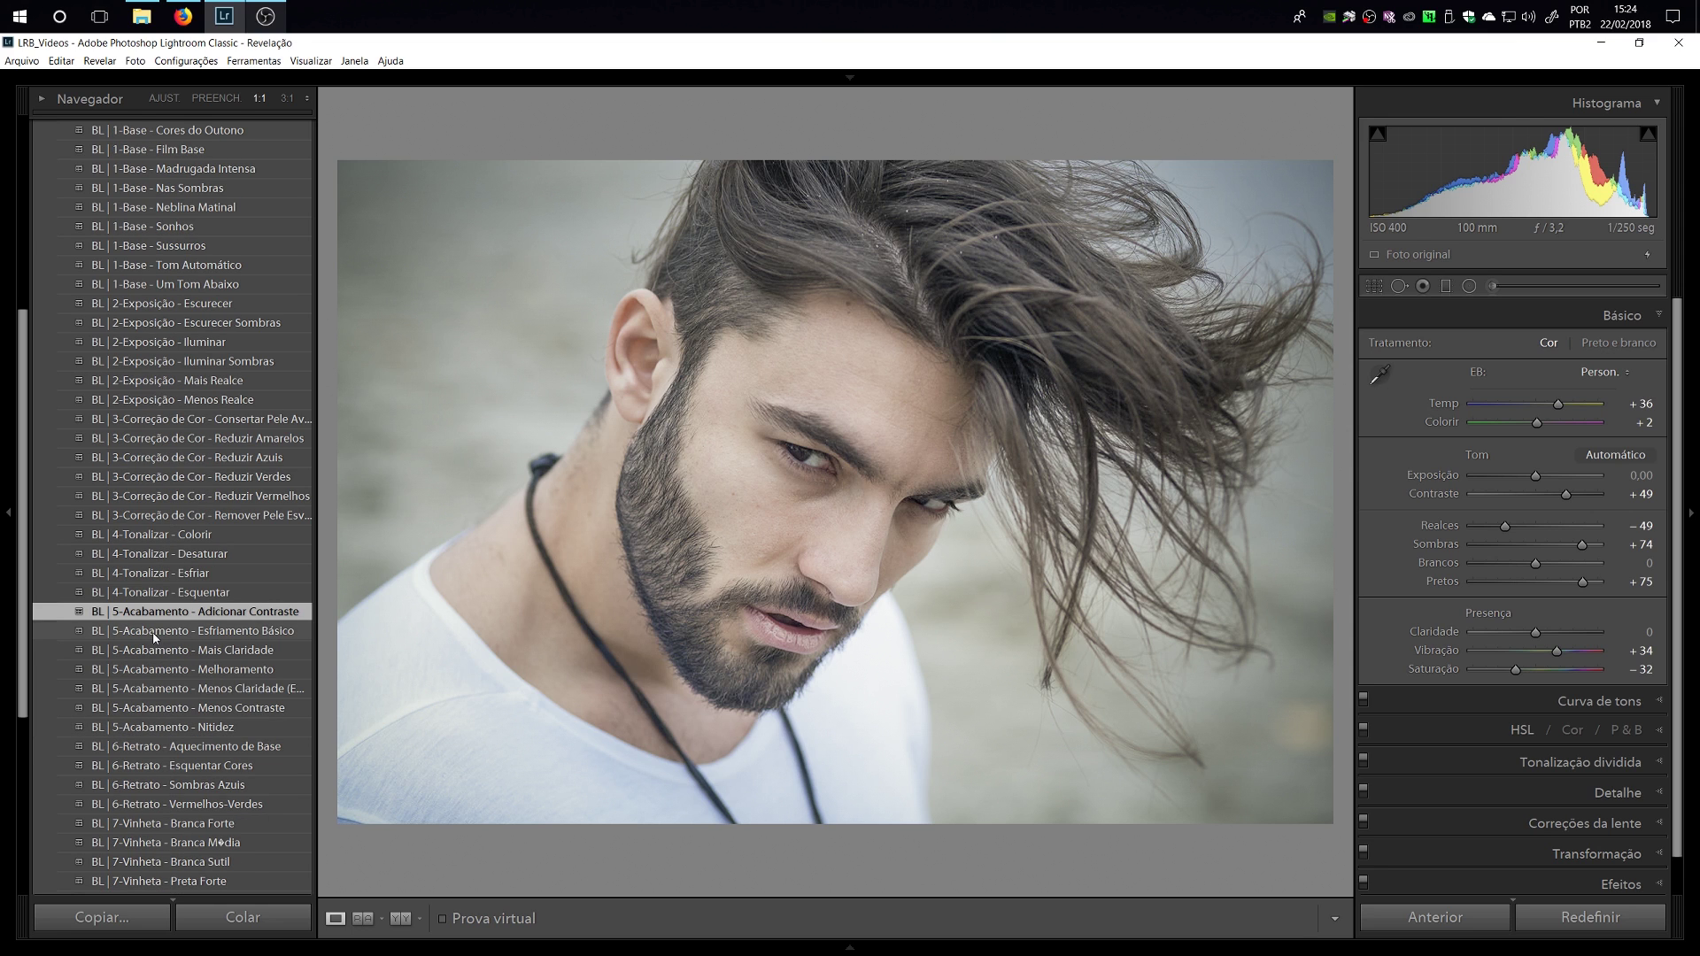
{"action": "left_click", "coordinate": [205, 805]}
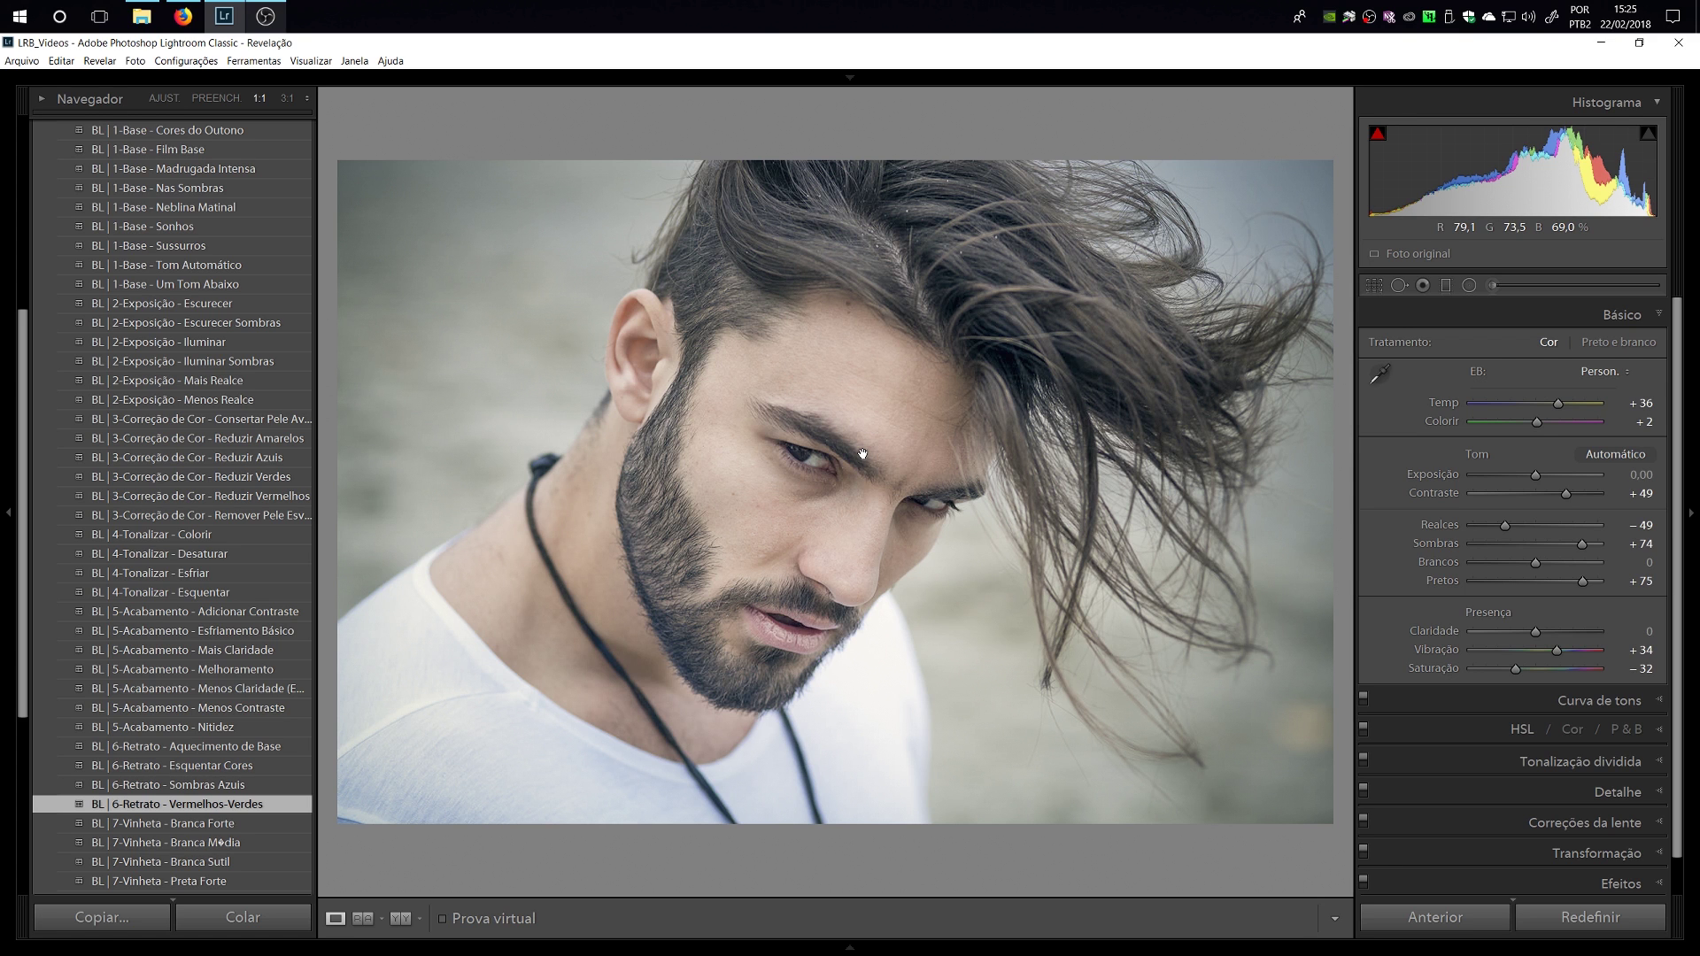
Compare the portrait with its Before version and reduce Sombras to +43.
{"action": "key", "text": "backslash"}
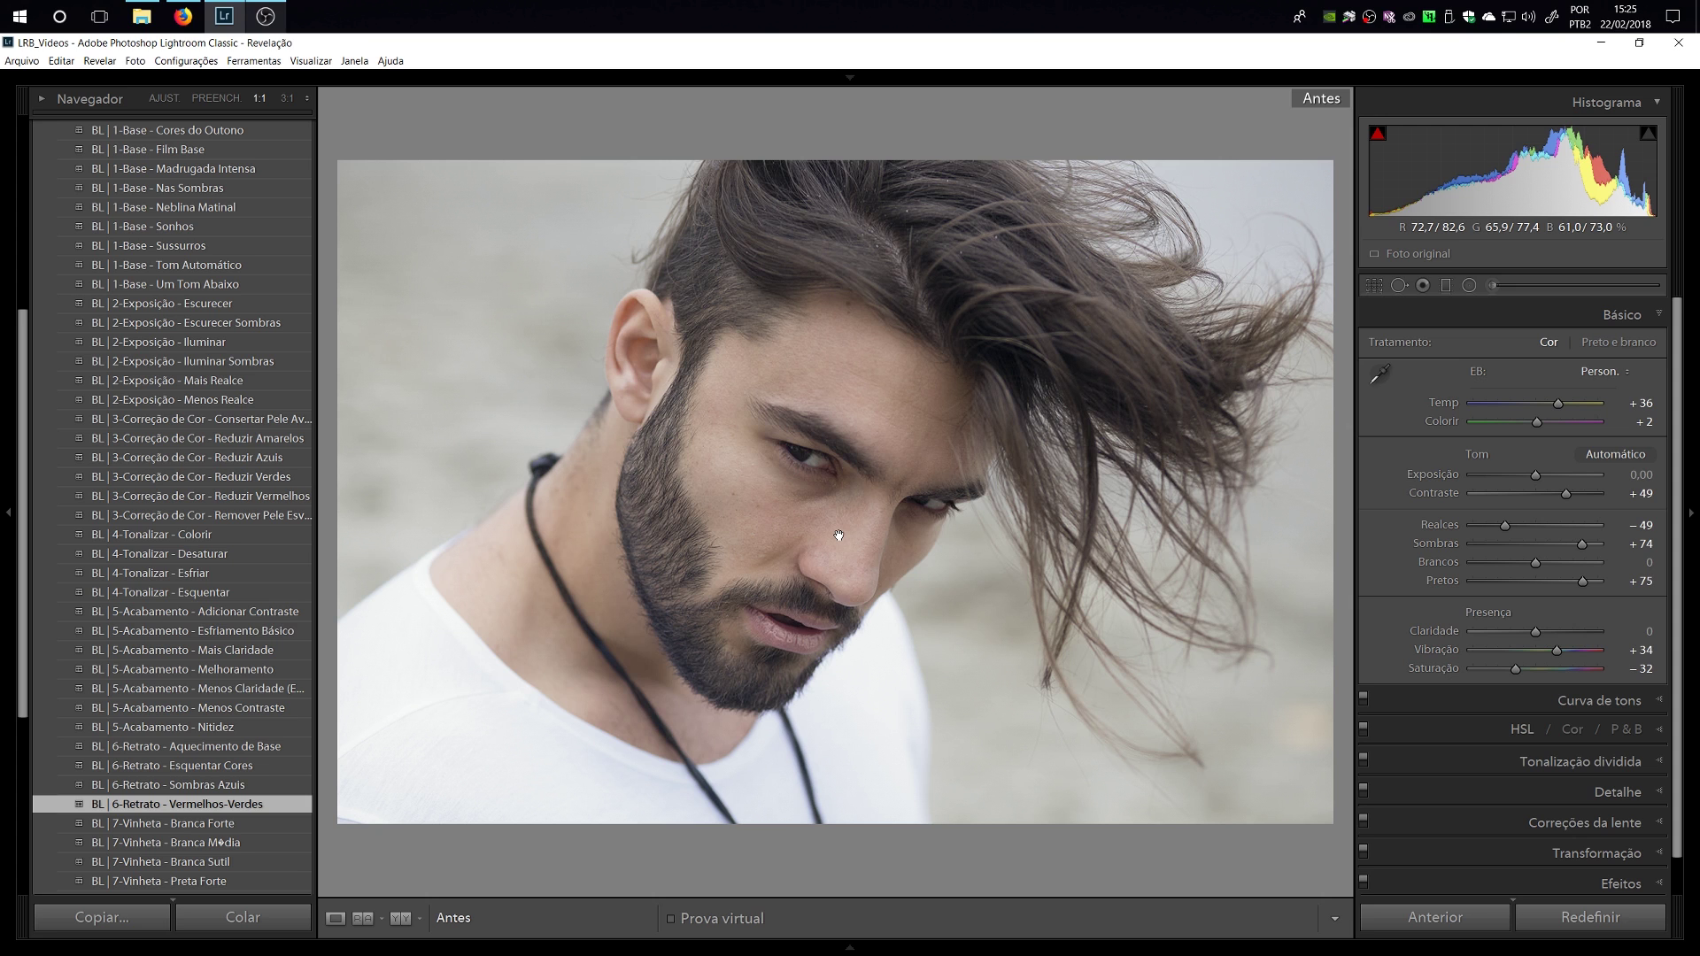
{"action": "key", "text": "backslash"}
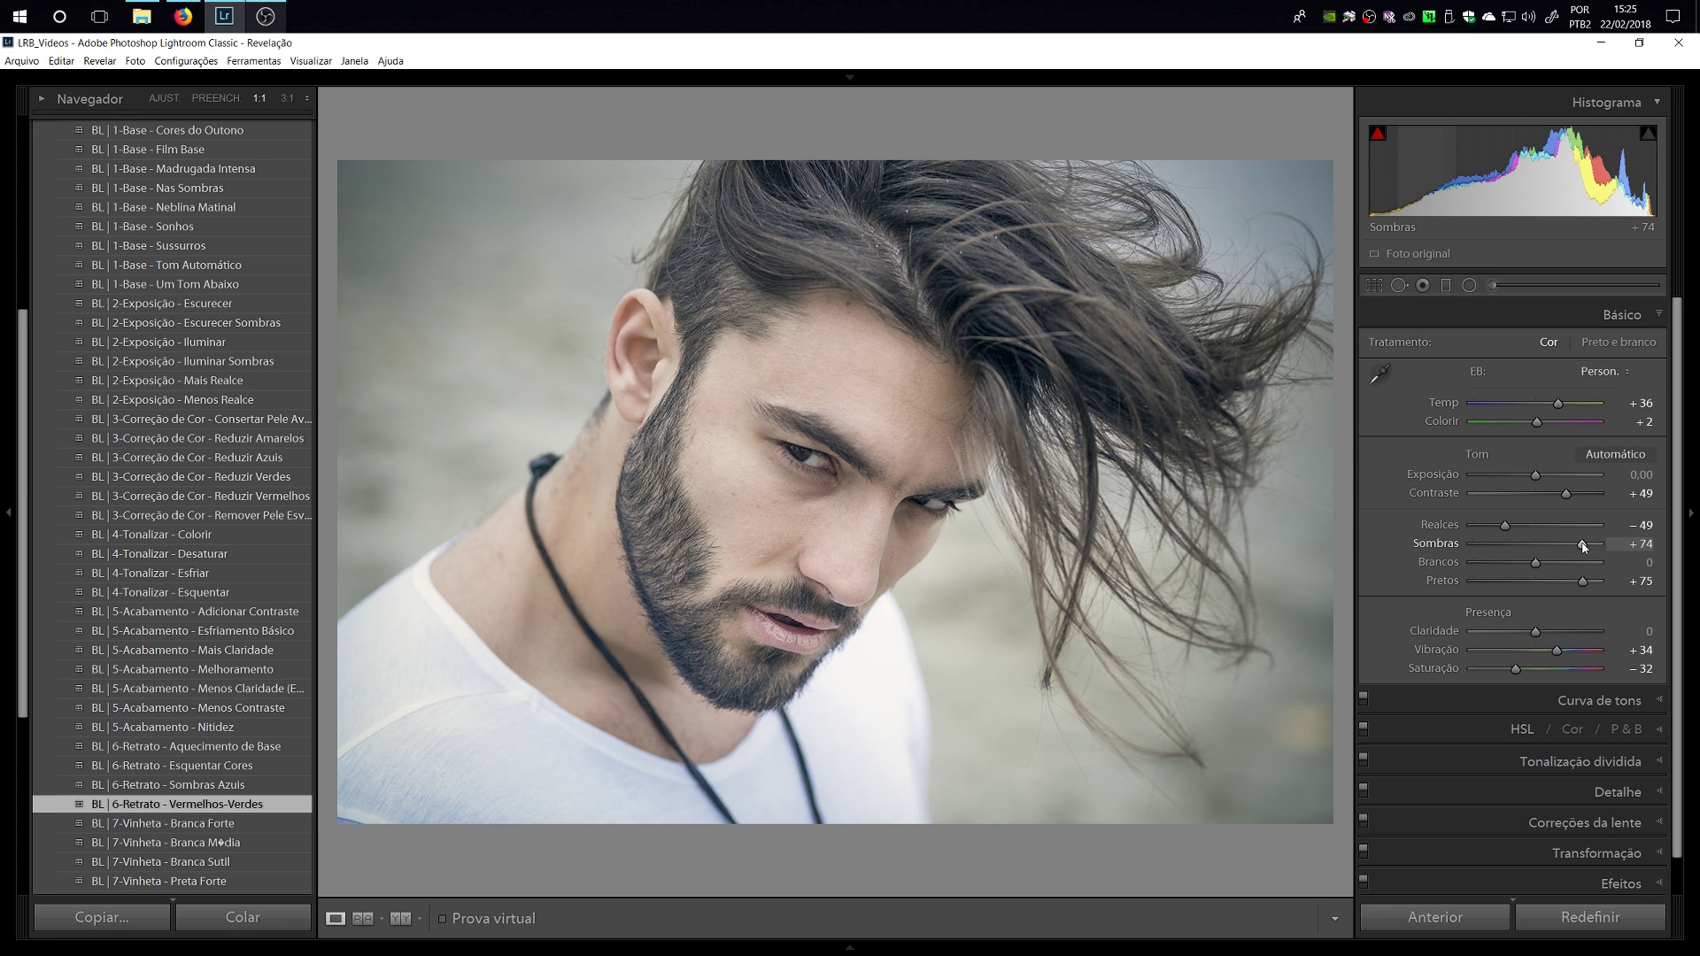
{"action": "left_click_drag", "start_coordinate": [1584, 547], "coordinate": [1564, 544]}
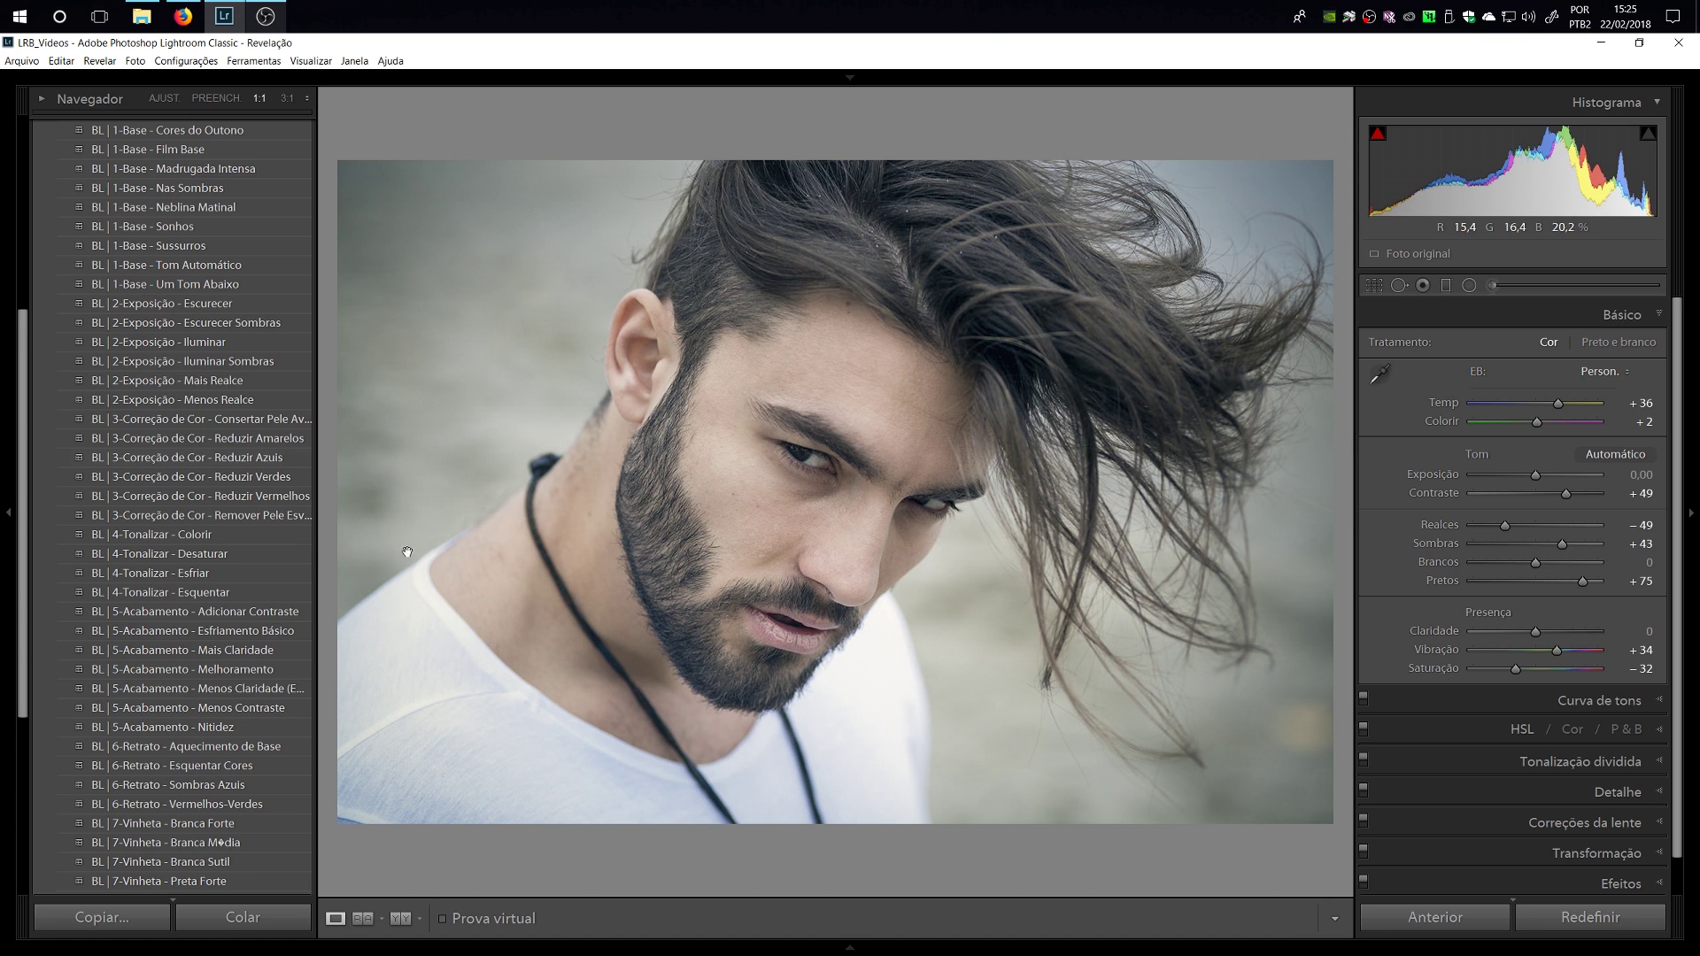
{"action": "scroll", "coordinate": [138, 413], "scroll_direction": "up", "scroll_amount": 5}
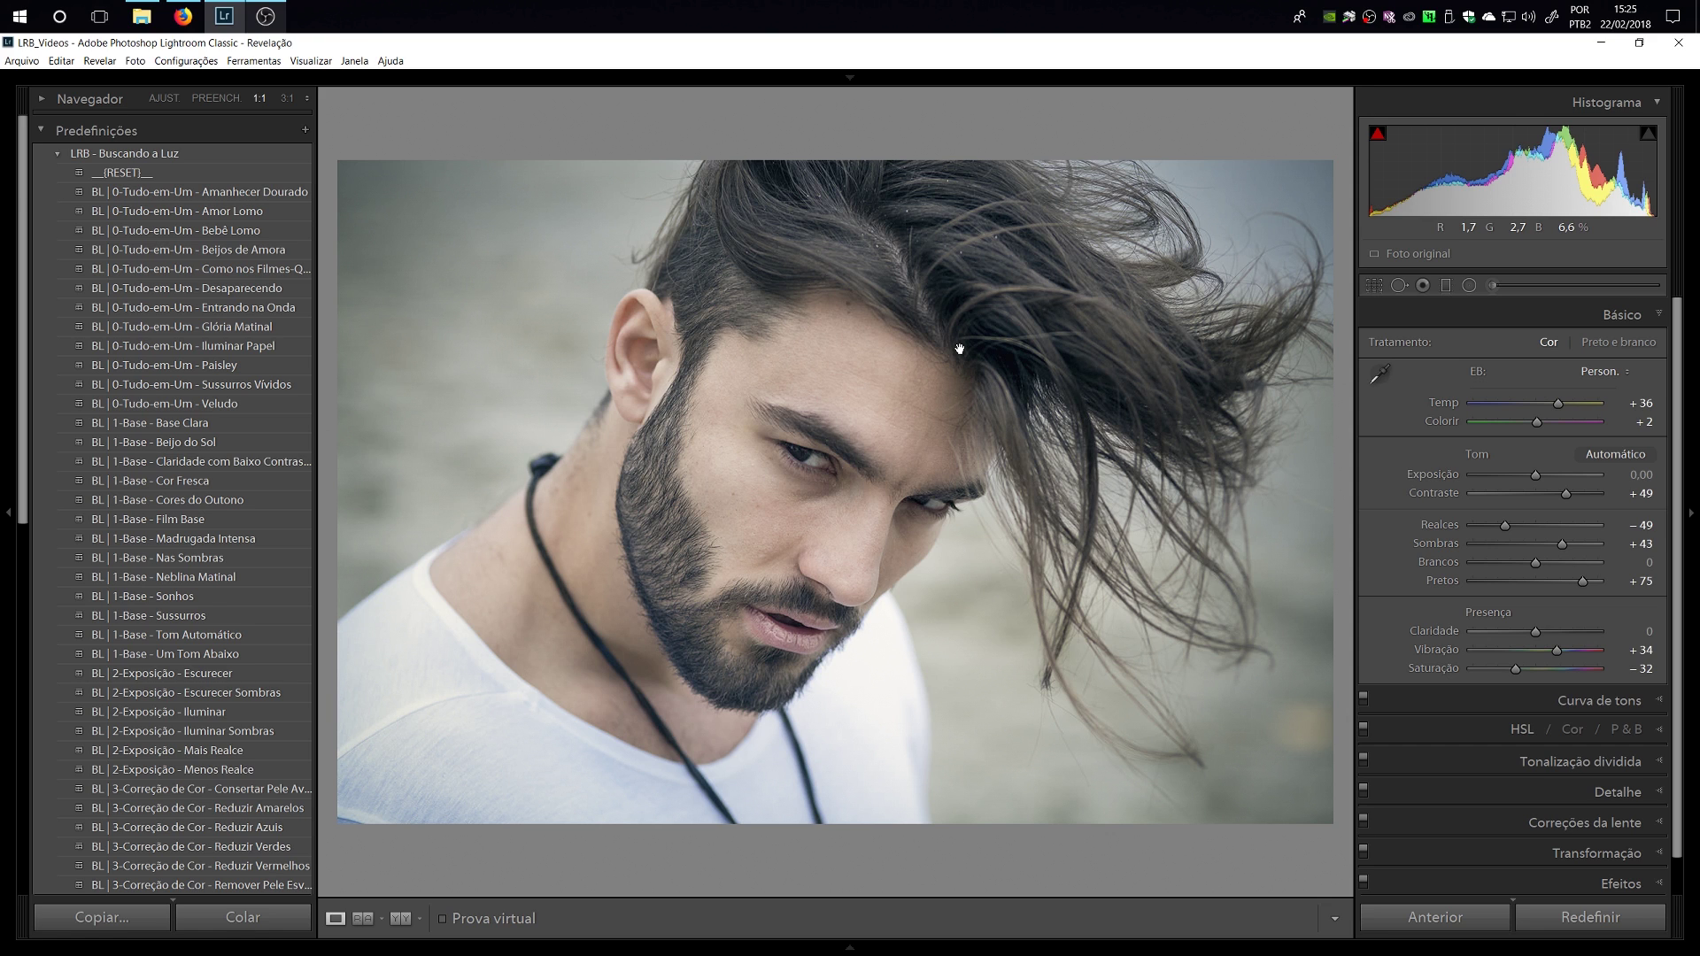
Start an adjustment brush on the eyes with the Buscando a Luz | Iluminação - Clarear effect and size 3.0.
{"action": "left_click", "coordinate": [1534, 292]}
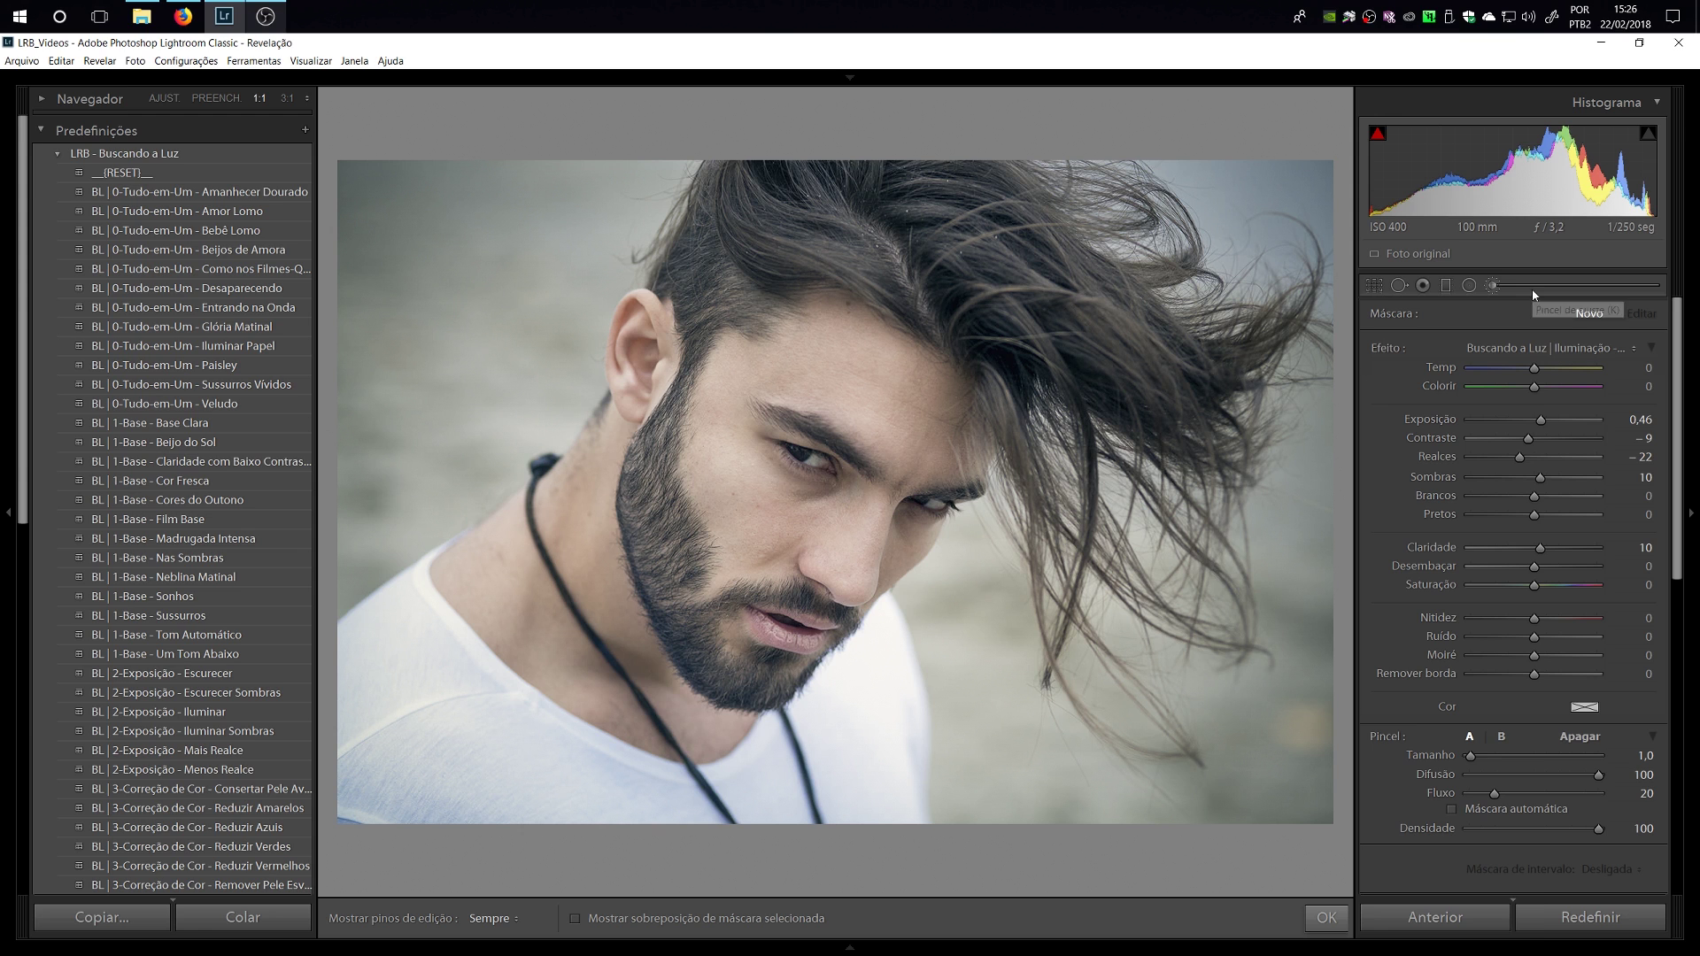
{"action": "left_click", "coordinate": [1551, 352]}
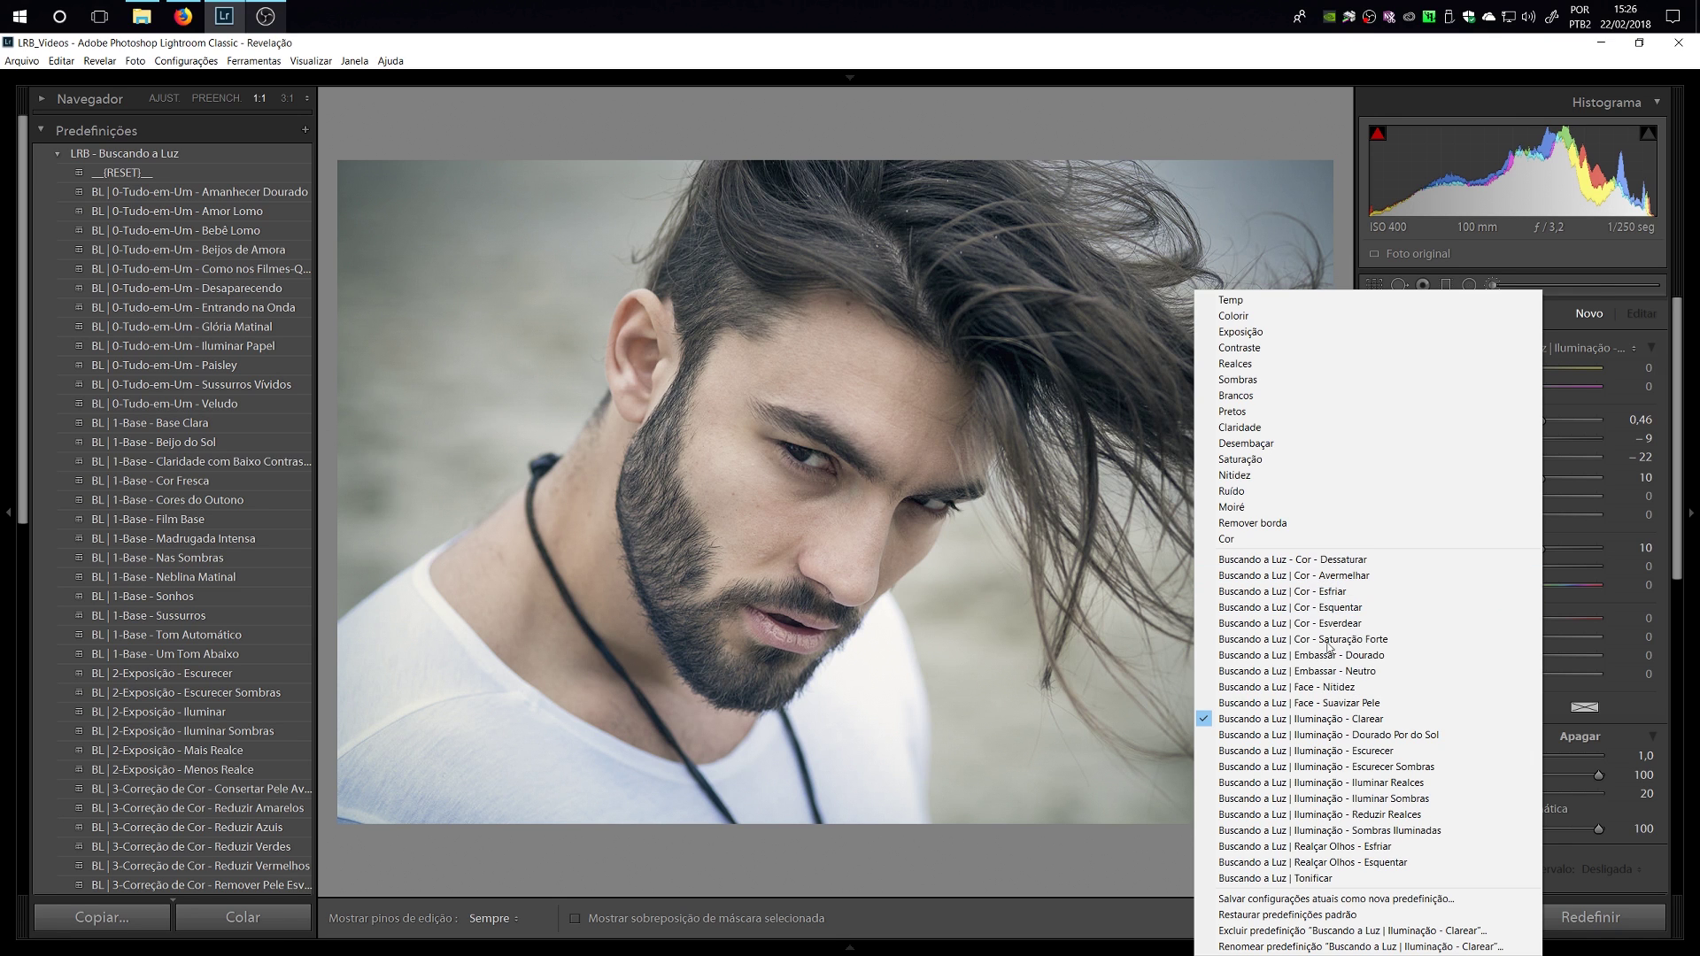
{"action": "left_click", "coordinate": [1325, 721]}
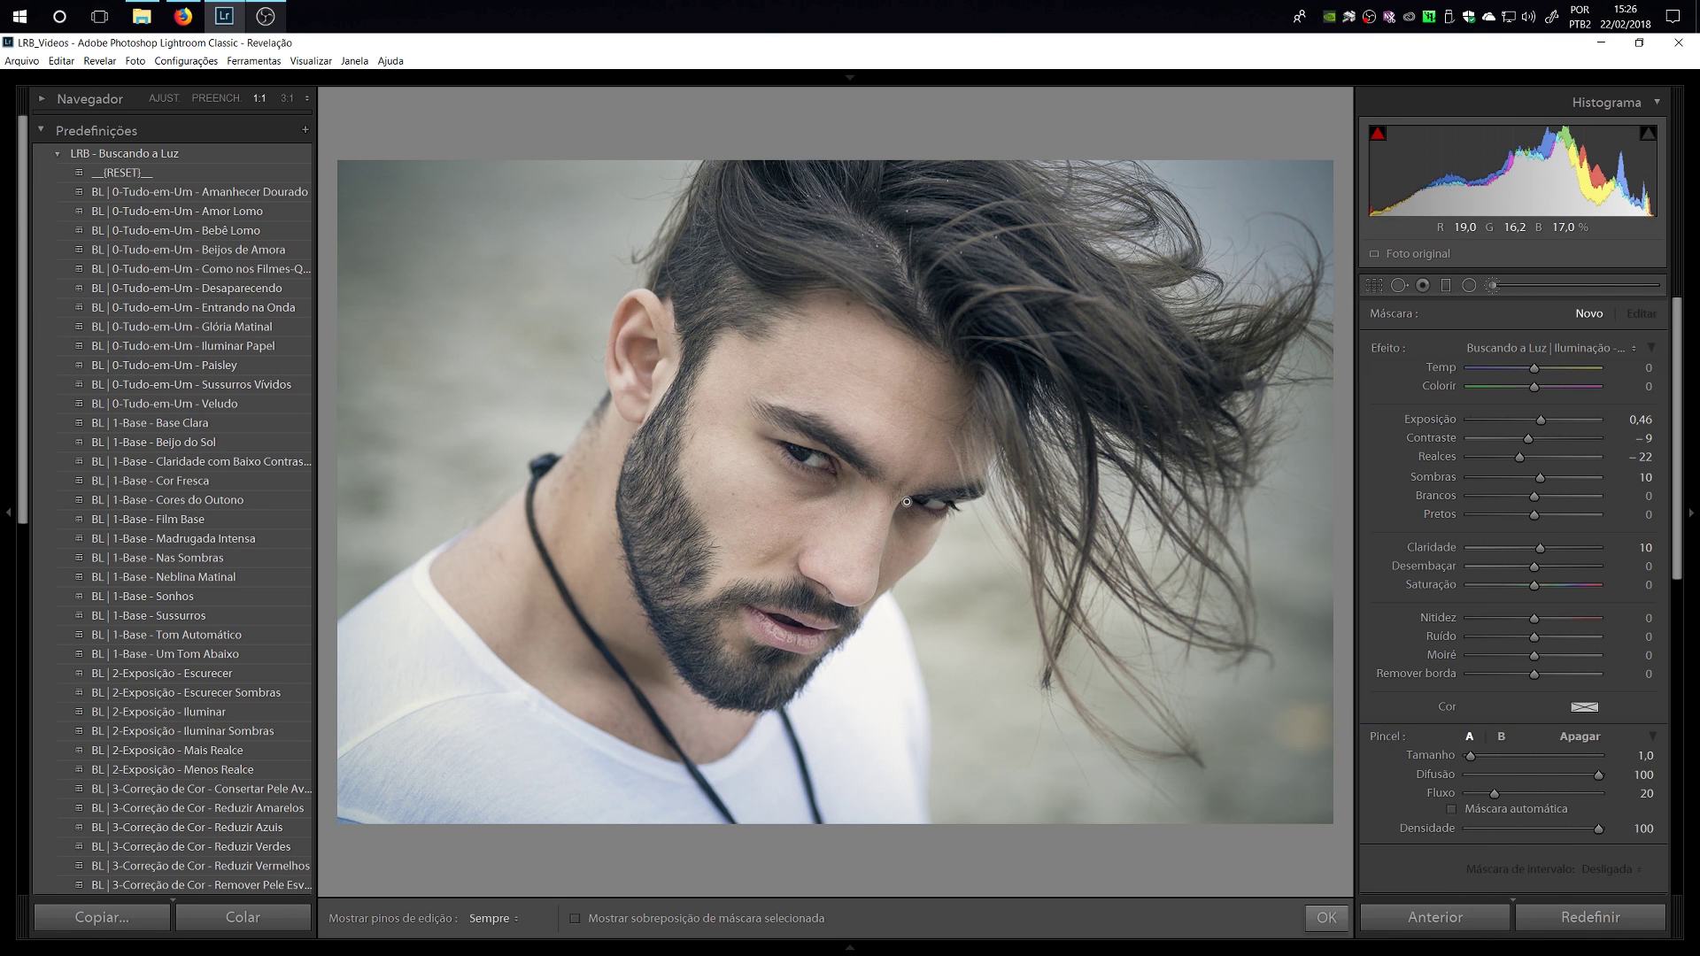
{"action": "key", "text": "ctrl+equal"}
{"action": "key", "text": "ctrl+equal"}
{"action": "left_click_drag", "start_coordinate": [912, 582], "coordinate": [939, 134]}
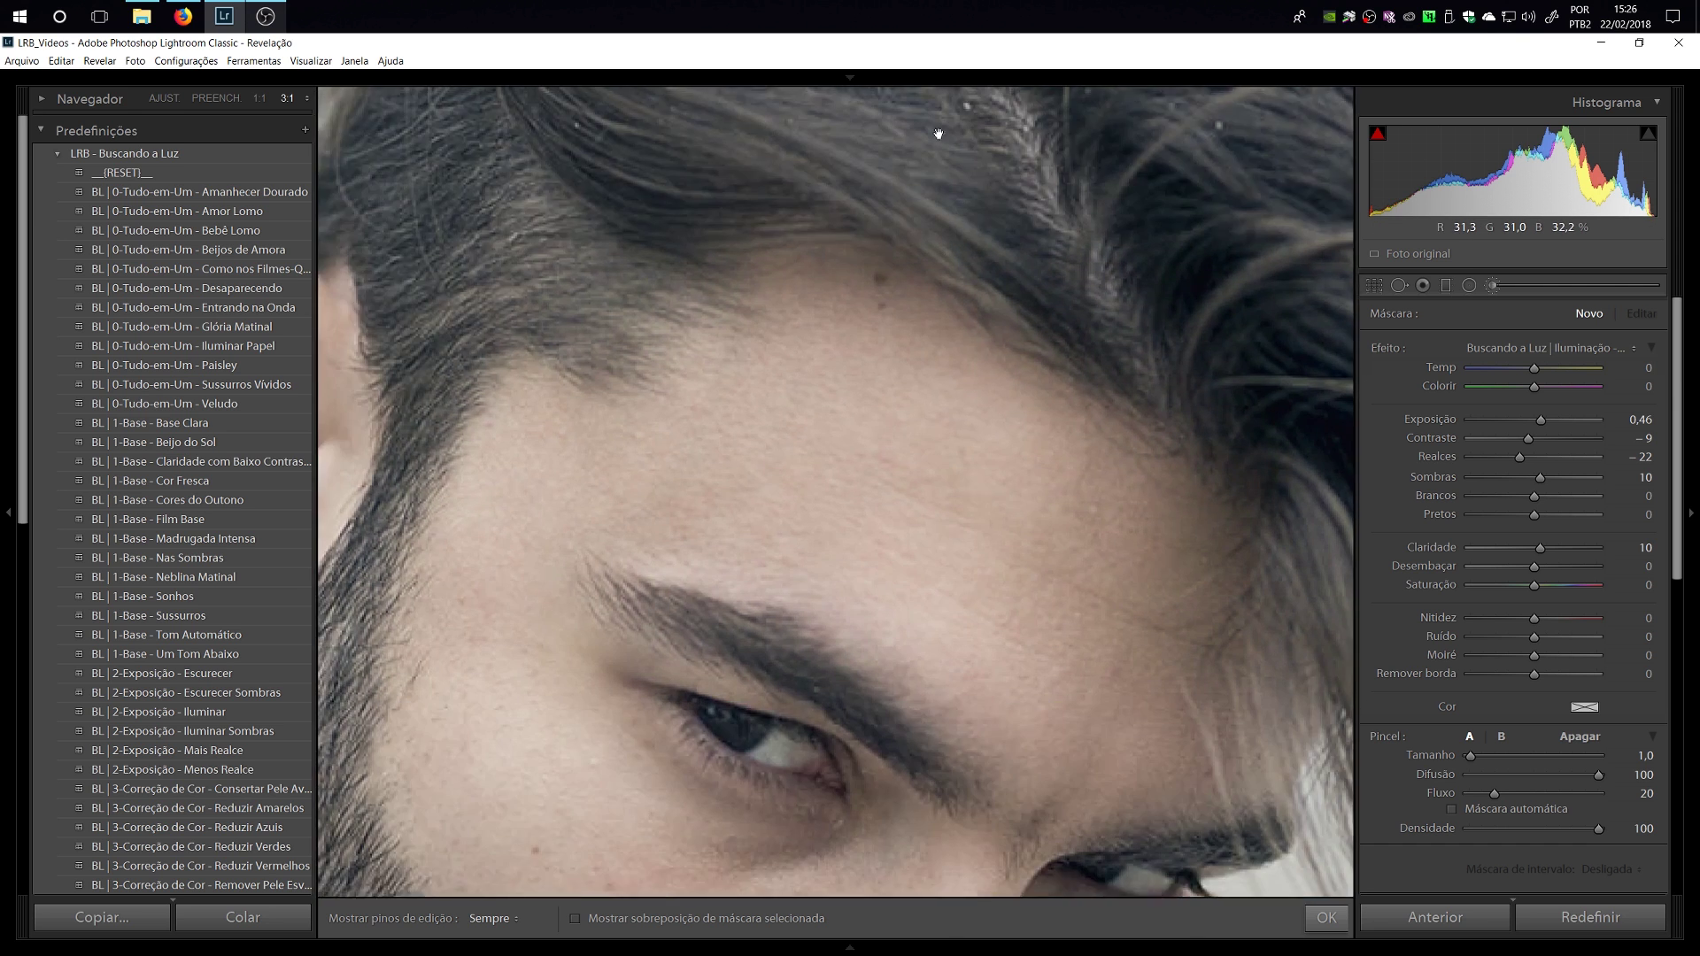
{"action": "mouse_move", "coordinate": [873, 717]}
{"action": "left_mouse_down"}
{"action": "mouse_move", "coordinate": [900, 380]}
{"action": "mouse_move", "coordinate": [873, 304]}
{"action": "left_mouse_up"}
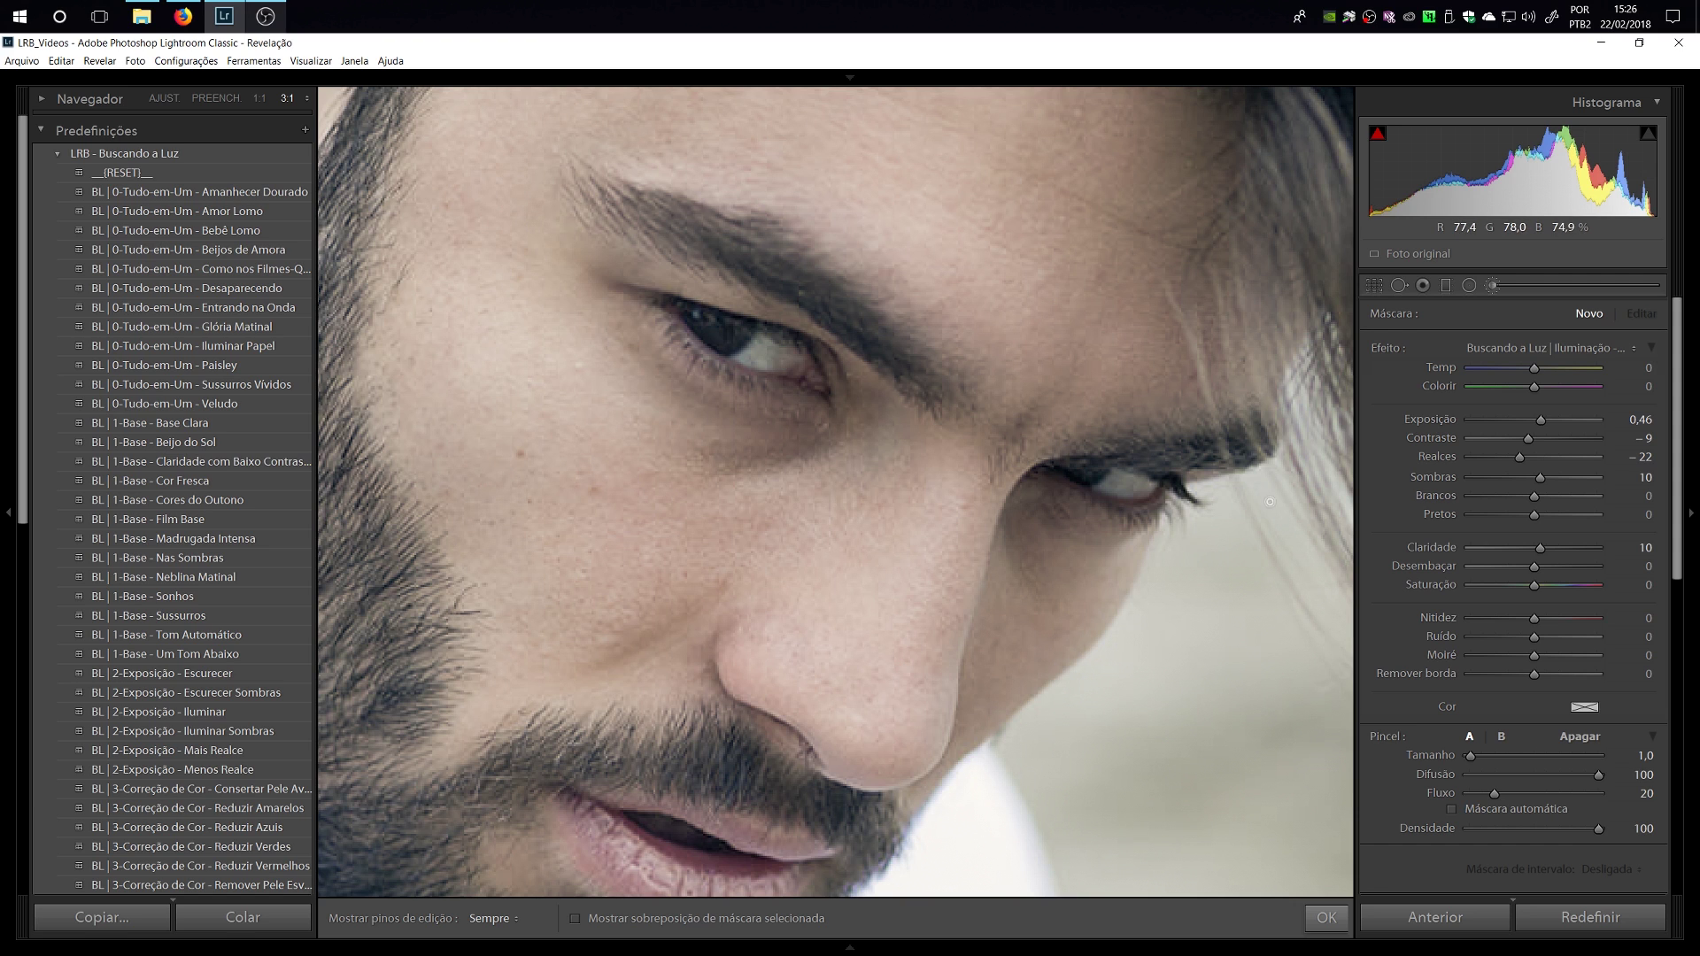
{"action": "key", "text": "bracketright"}
Set the brush Fluxo to 100 and paint over both eyes to brighten them.
{"action": "left_click", "coordinate": [765, 349]}
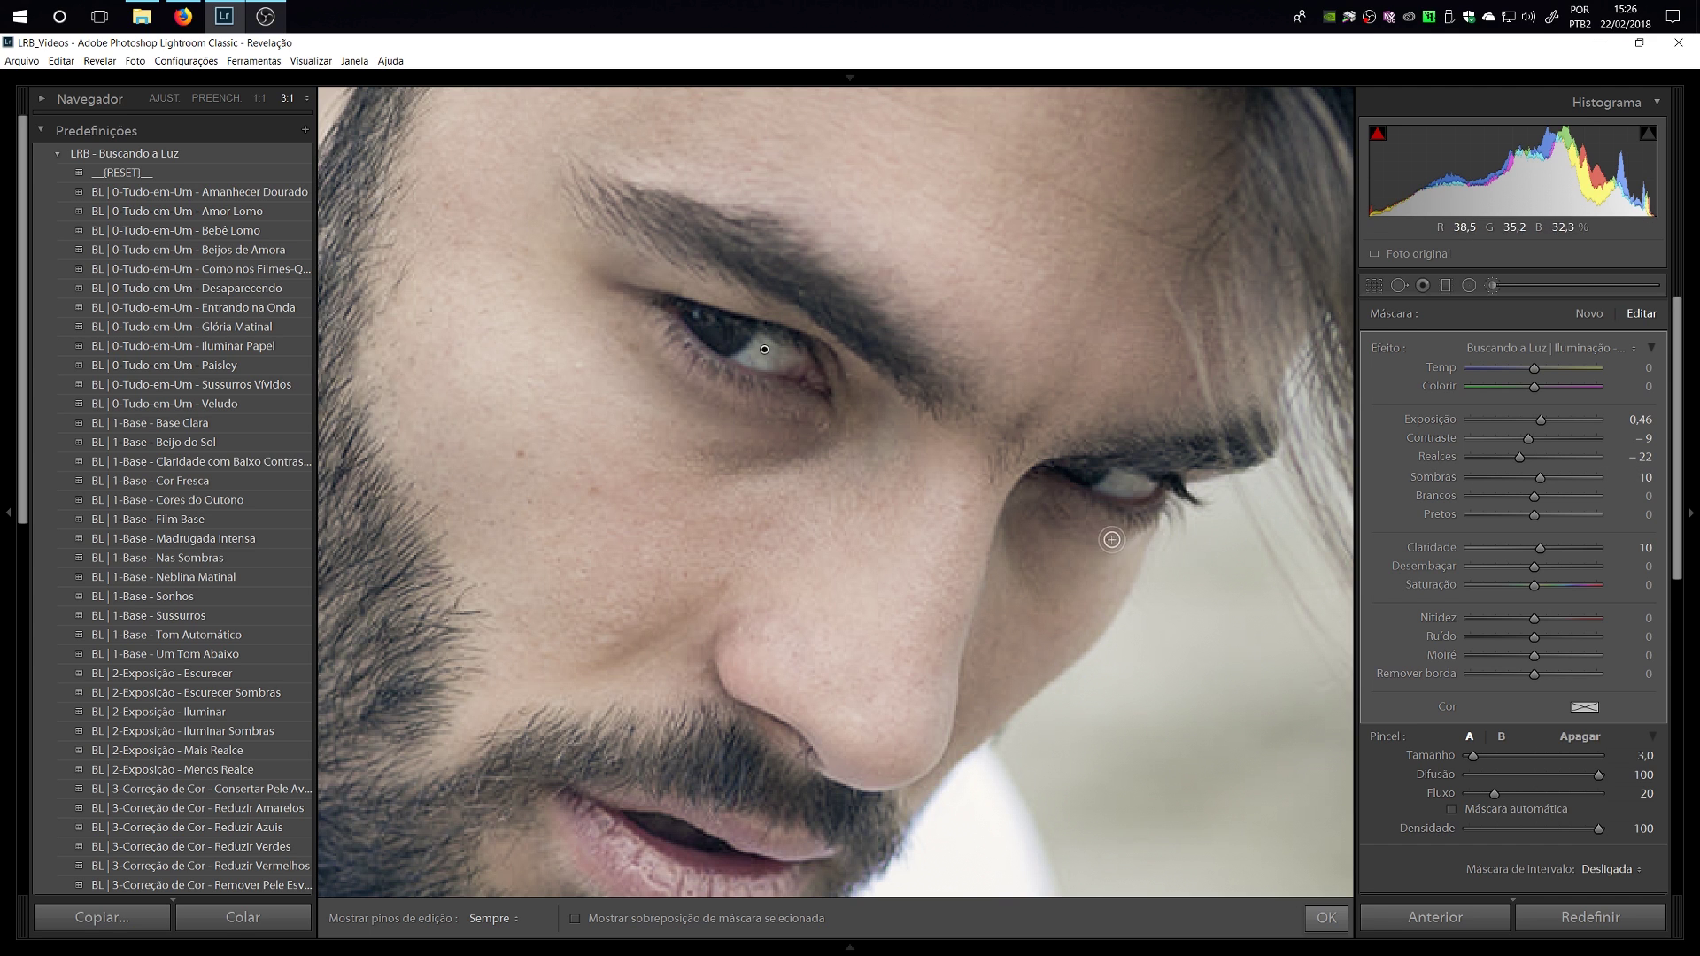
{"action": "left_click_drag", "start_coordinate": [1495, 796], "coordinate": [1583, 800]}
{"action": "key", "text": "h"}
{"action": "mouse_move", "coordinate": [789, 348]}
{"action": "left_mouse_down"}
{"action": "mouse_move", "coordinate": [789, 351]}
{"action": "mouse_move", "coordinate": [767, 361]}
{"action": "mouse_move", "coordinate": [699, 316]}
{"action": "mouse_move", "coordinate": [763, 352]}
{"action": "left_mouse_up"}
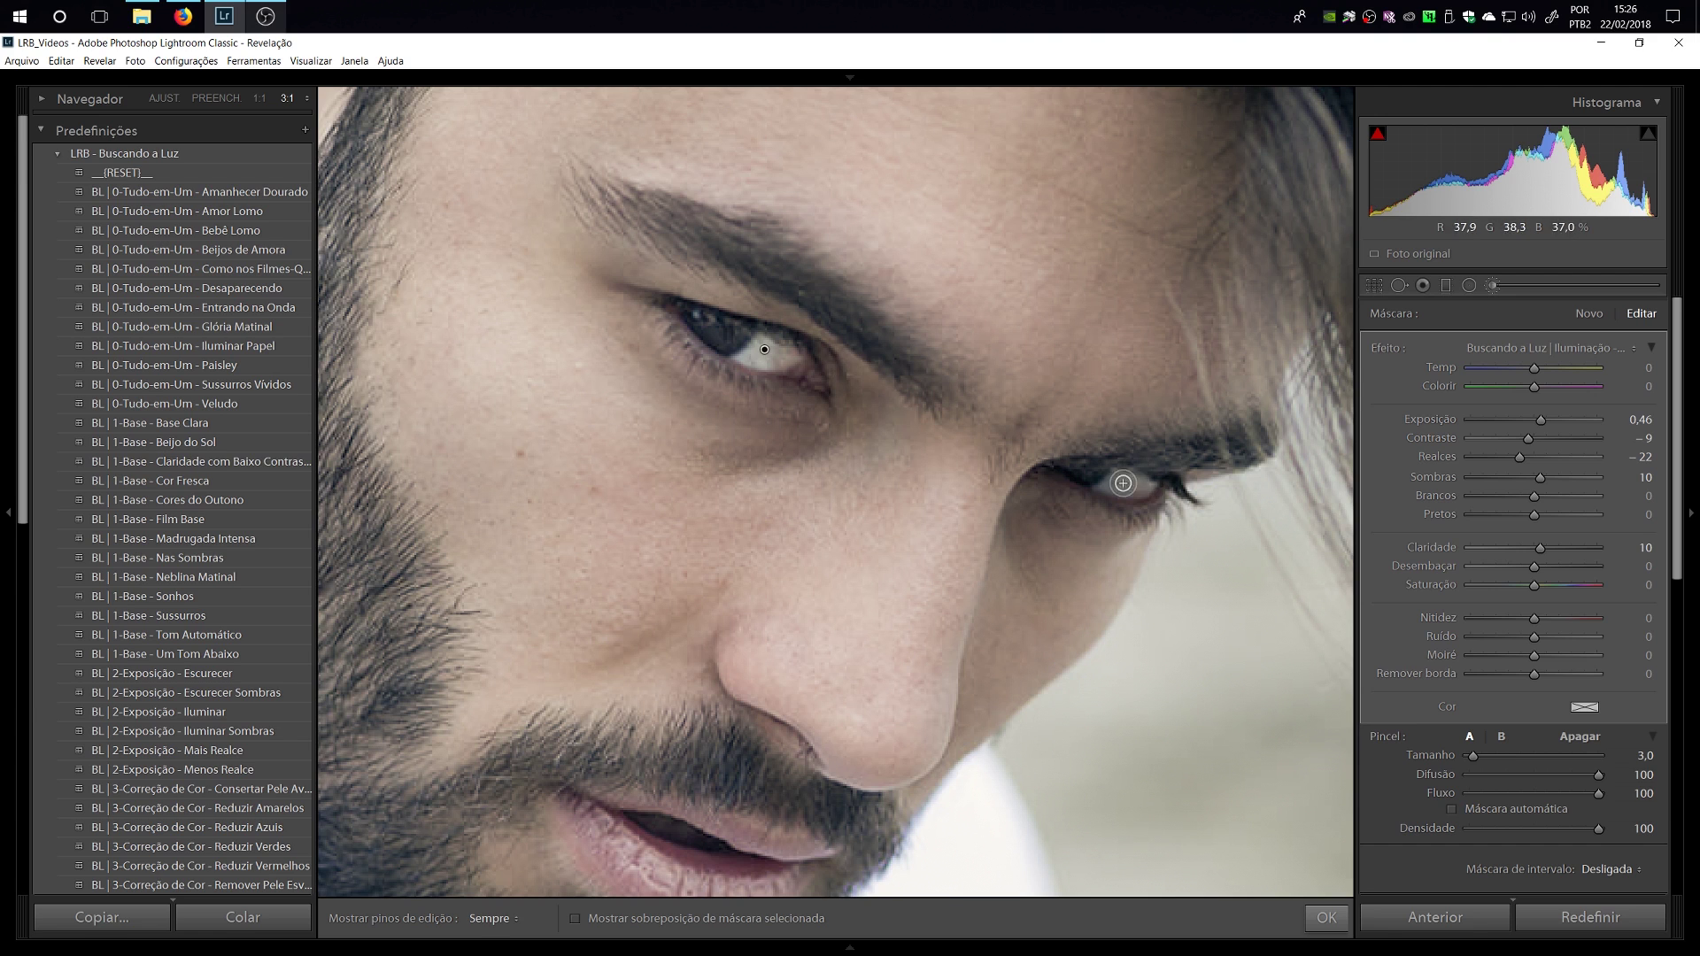
{"action": "left_click_drag", "start_coordinate": [1135, 485], "coordinate": [1103, 473]}
{"action": "key", "text": "h"}
{"action": "key", "text": "z"}
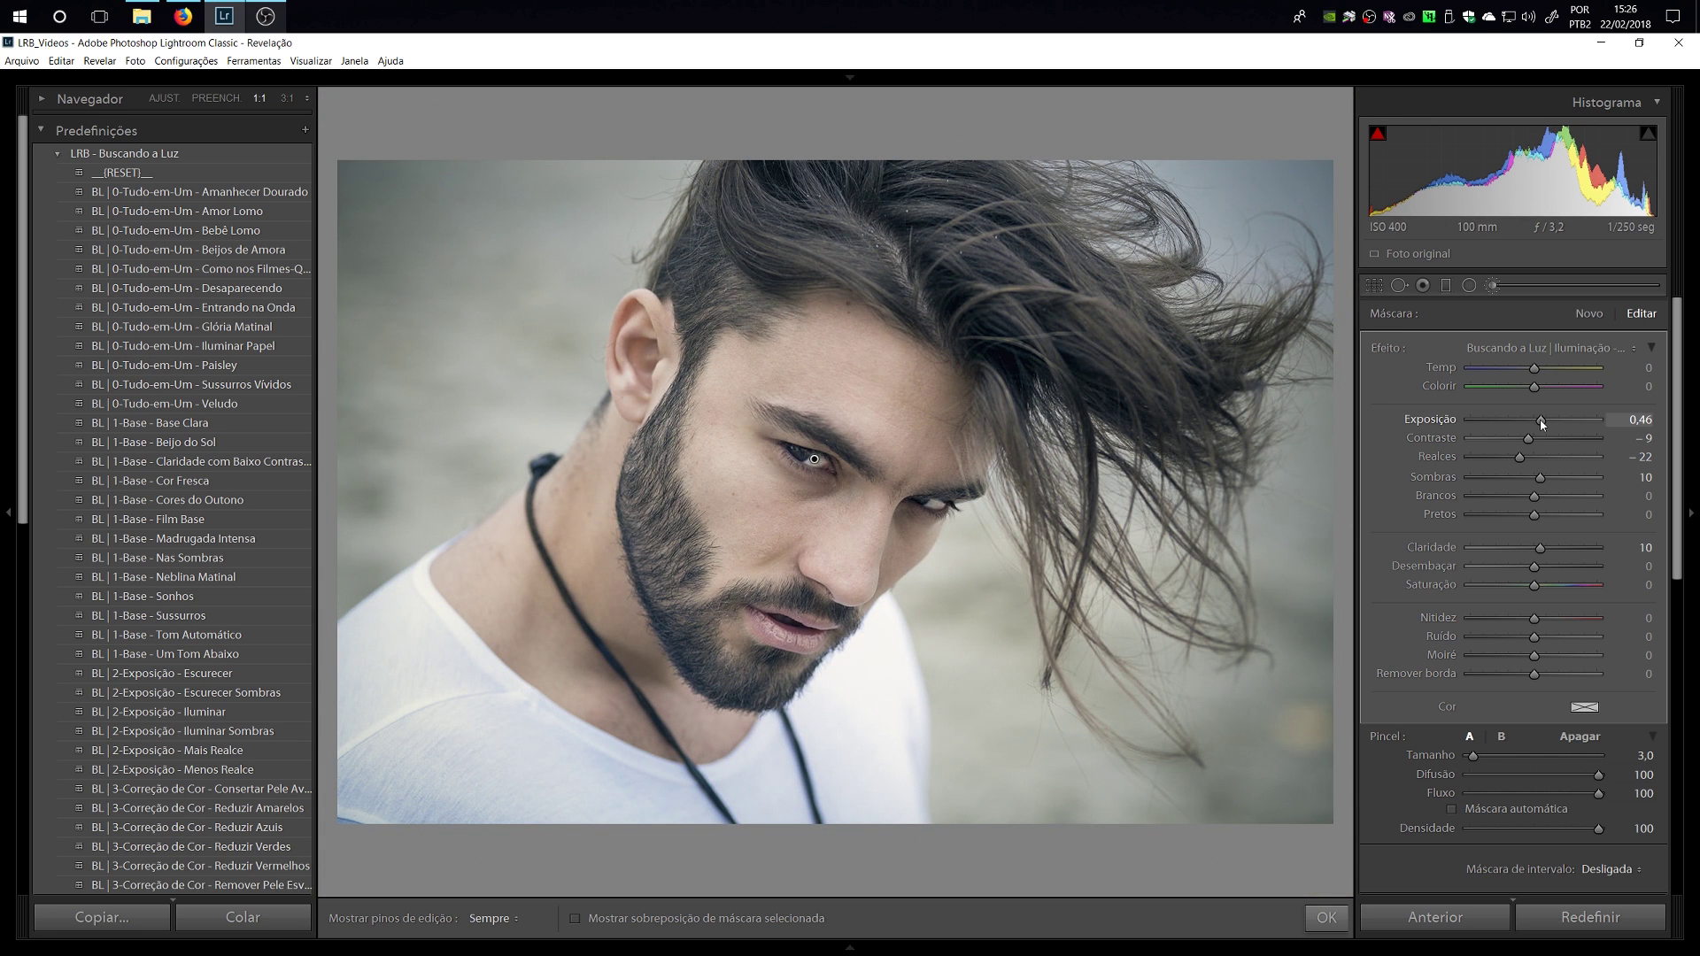
Set the eye mask's Exposição to 0,31 and compare the portrait with and without the brush adjustments.
{"action": "left_click_drag", "start_coordinate": [1541, 420], "coordinate": [1540, 421]}
{"action": "scroll", "coordinate": [1401, 791], "scroll_direction": "down", "scroll_amount": 2}
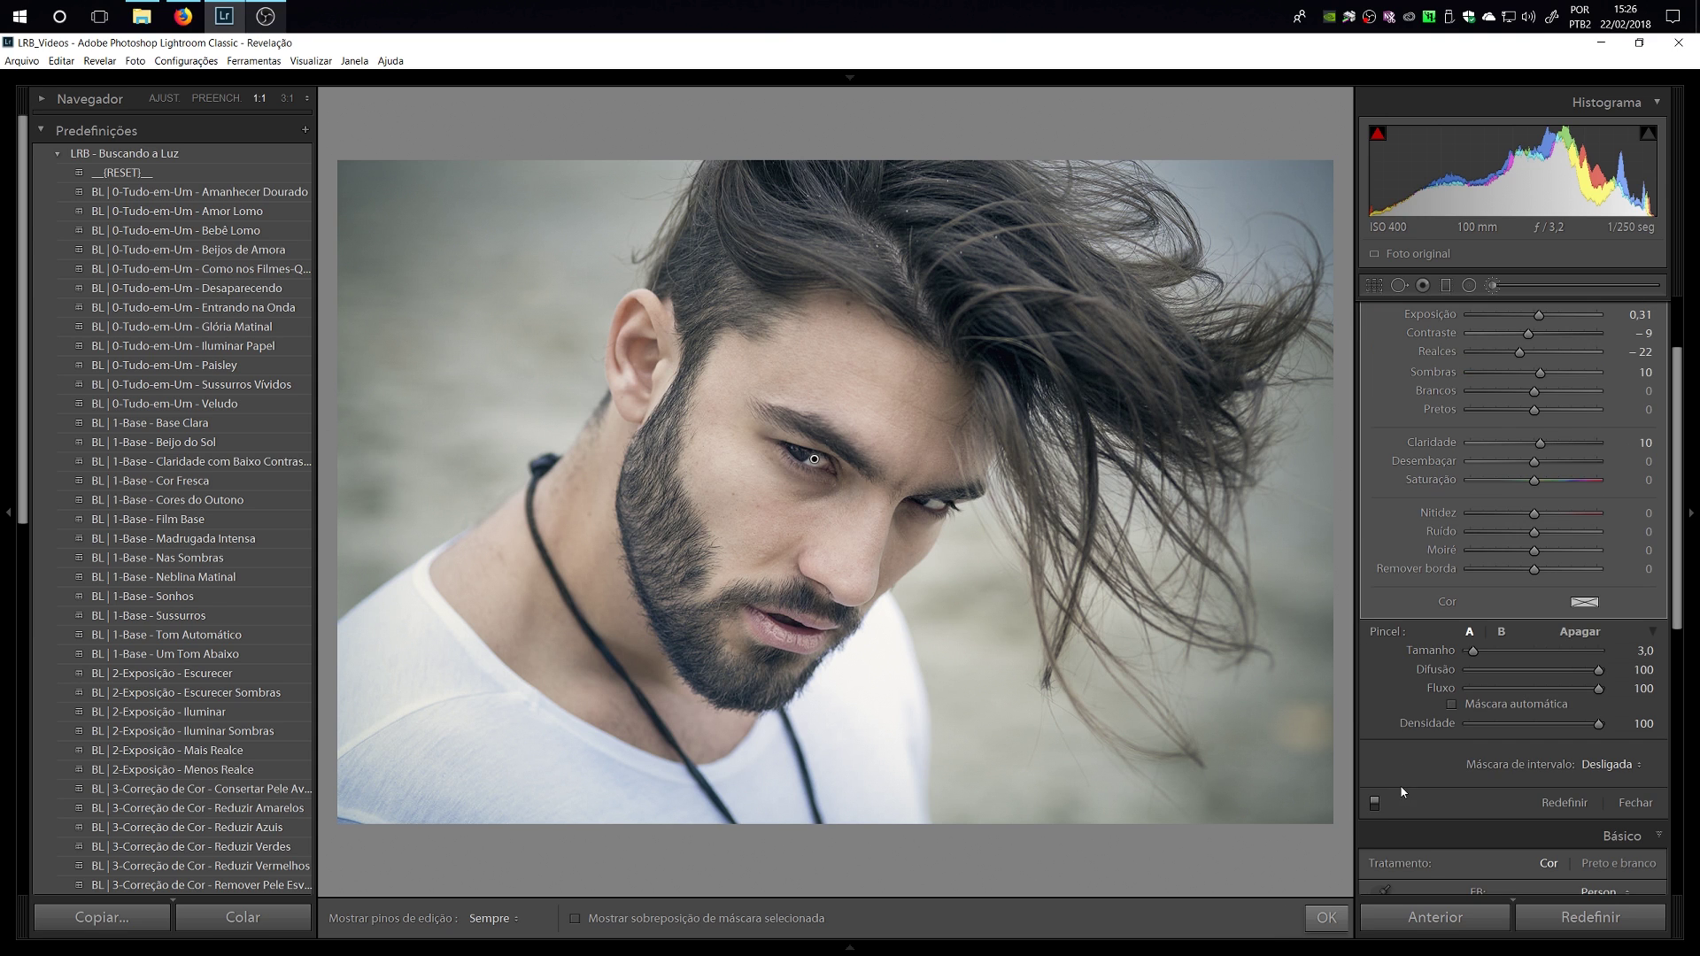
{"action": "left_click", "coordinate": [1374, 803]}
{"action": "scroll", "coordinate": [1435, 651], "scroll_direction": "up", "scroll_amount": 2}
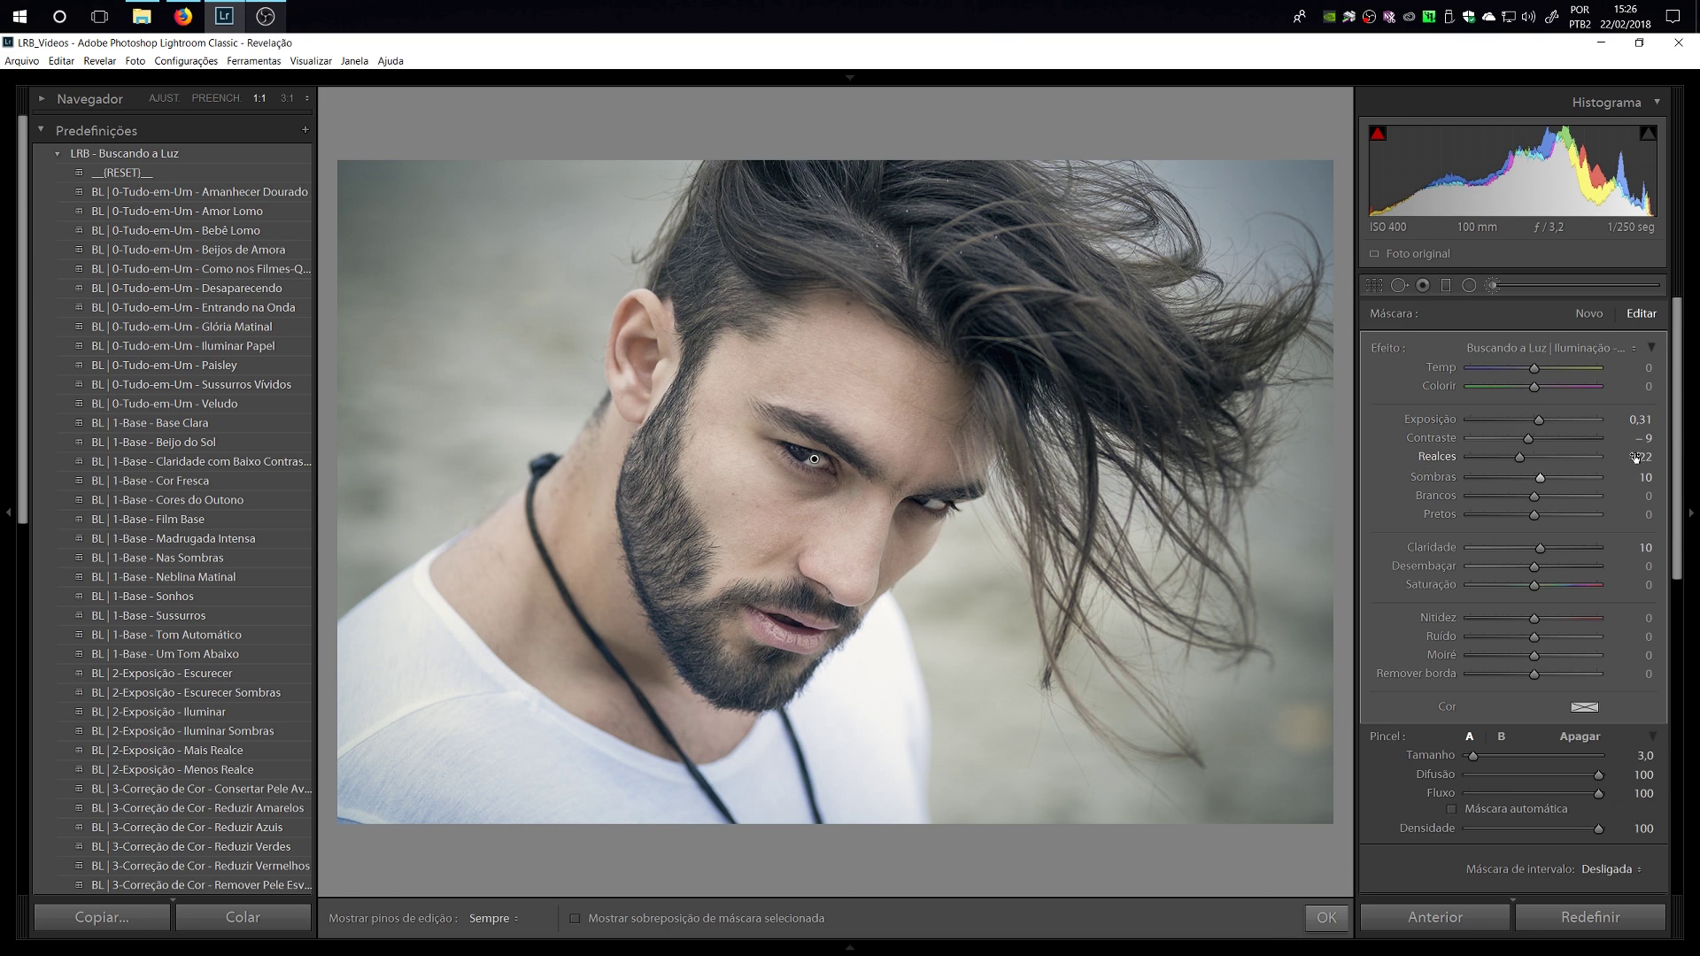
Create a new brush mask with the Buscando a Luz | Face - Nitidez effect and paint the hair at size 7.0.
{"action": "left_click", "coordinate": [1585, 315]}
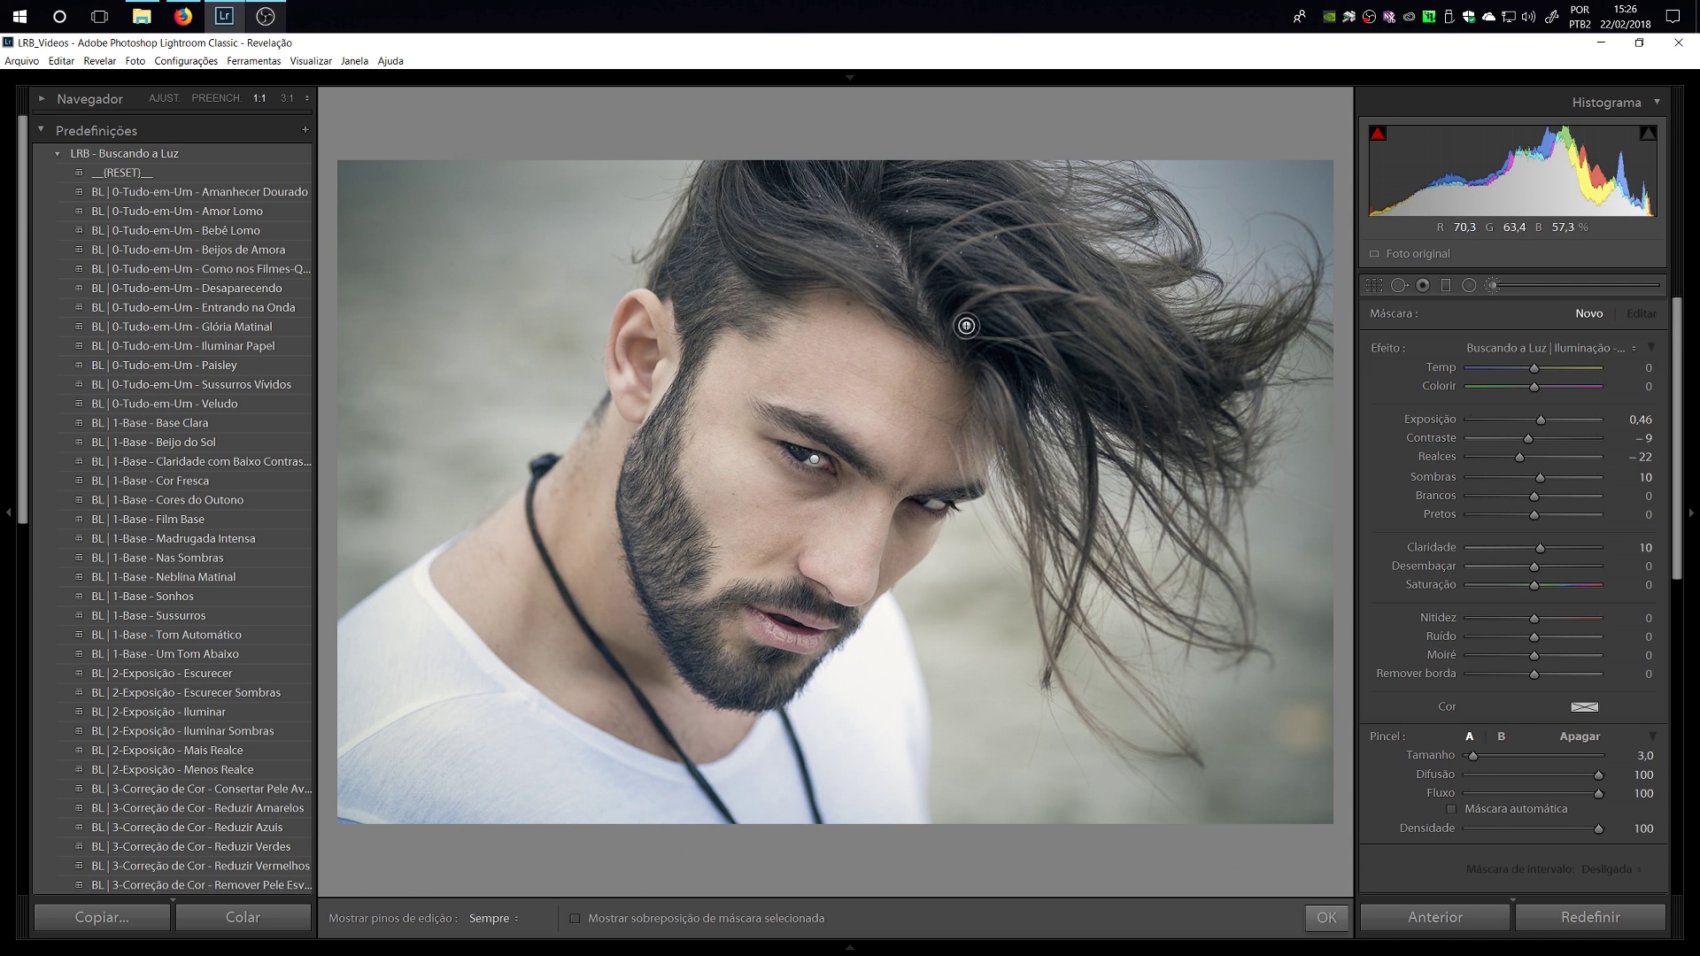
{"action": "left_click", "coordinate": [1476, 354]}
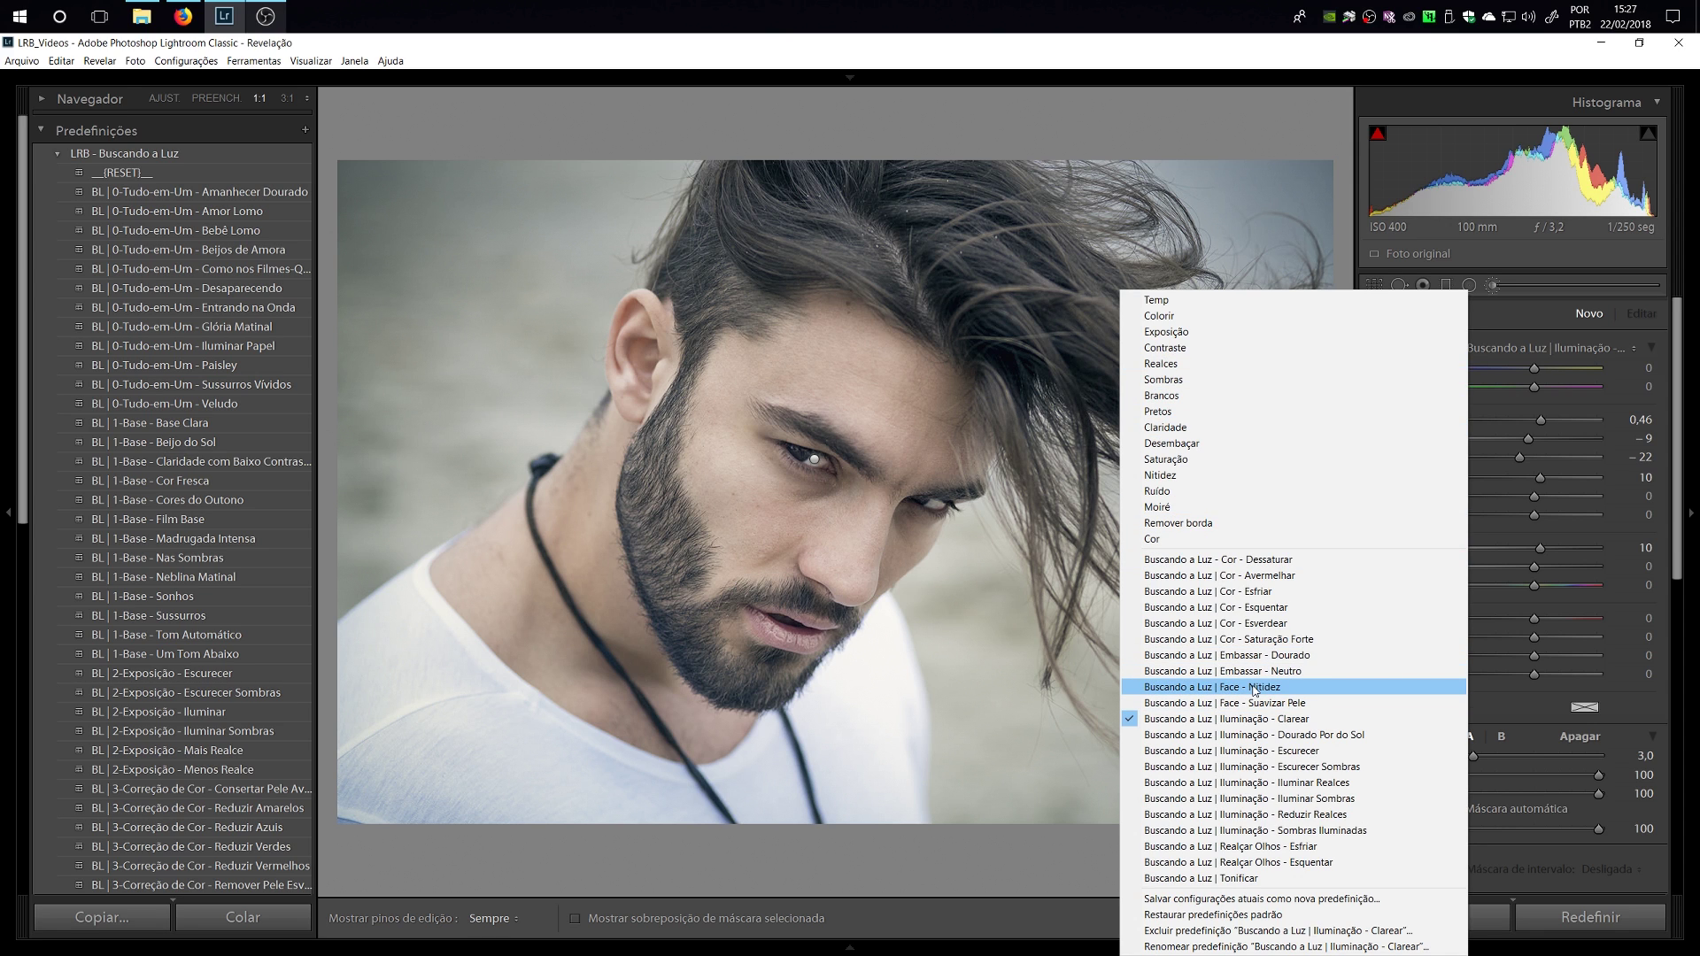
{"action": "left_click", "coordinate": [1211, 689]}
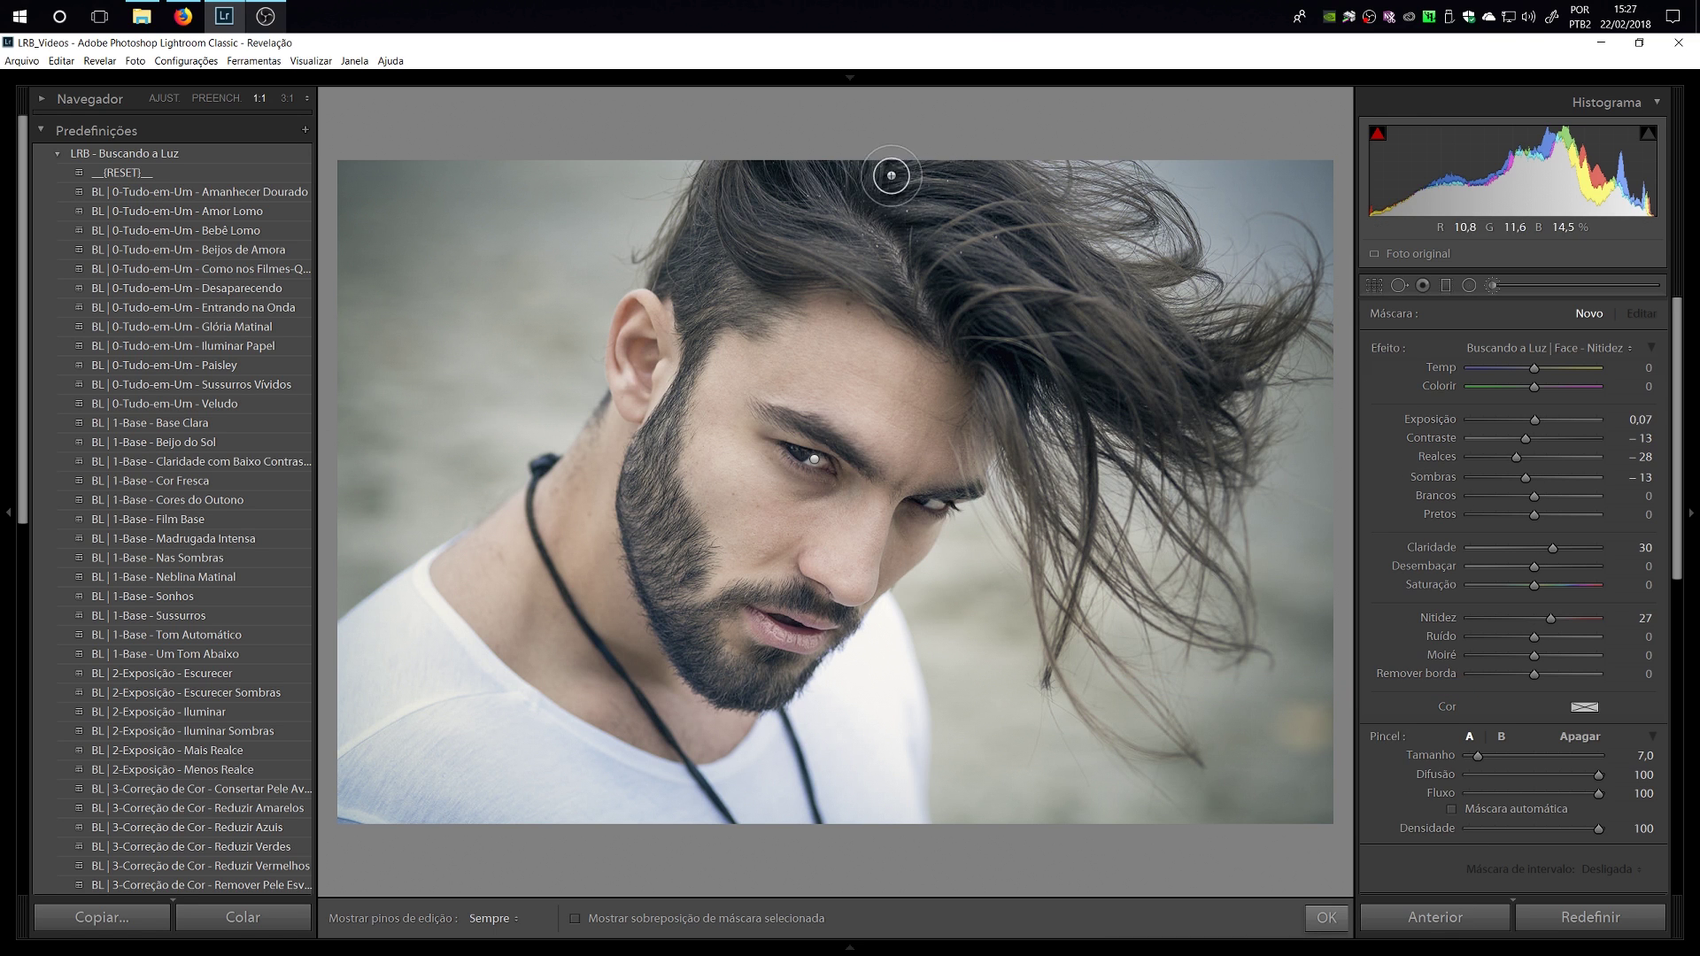
{"action": "key", "text": "h"}
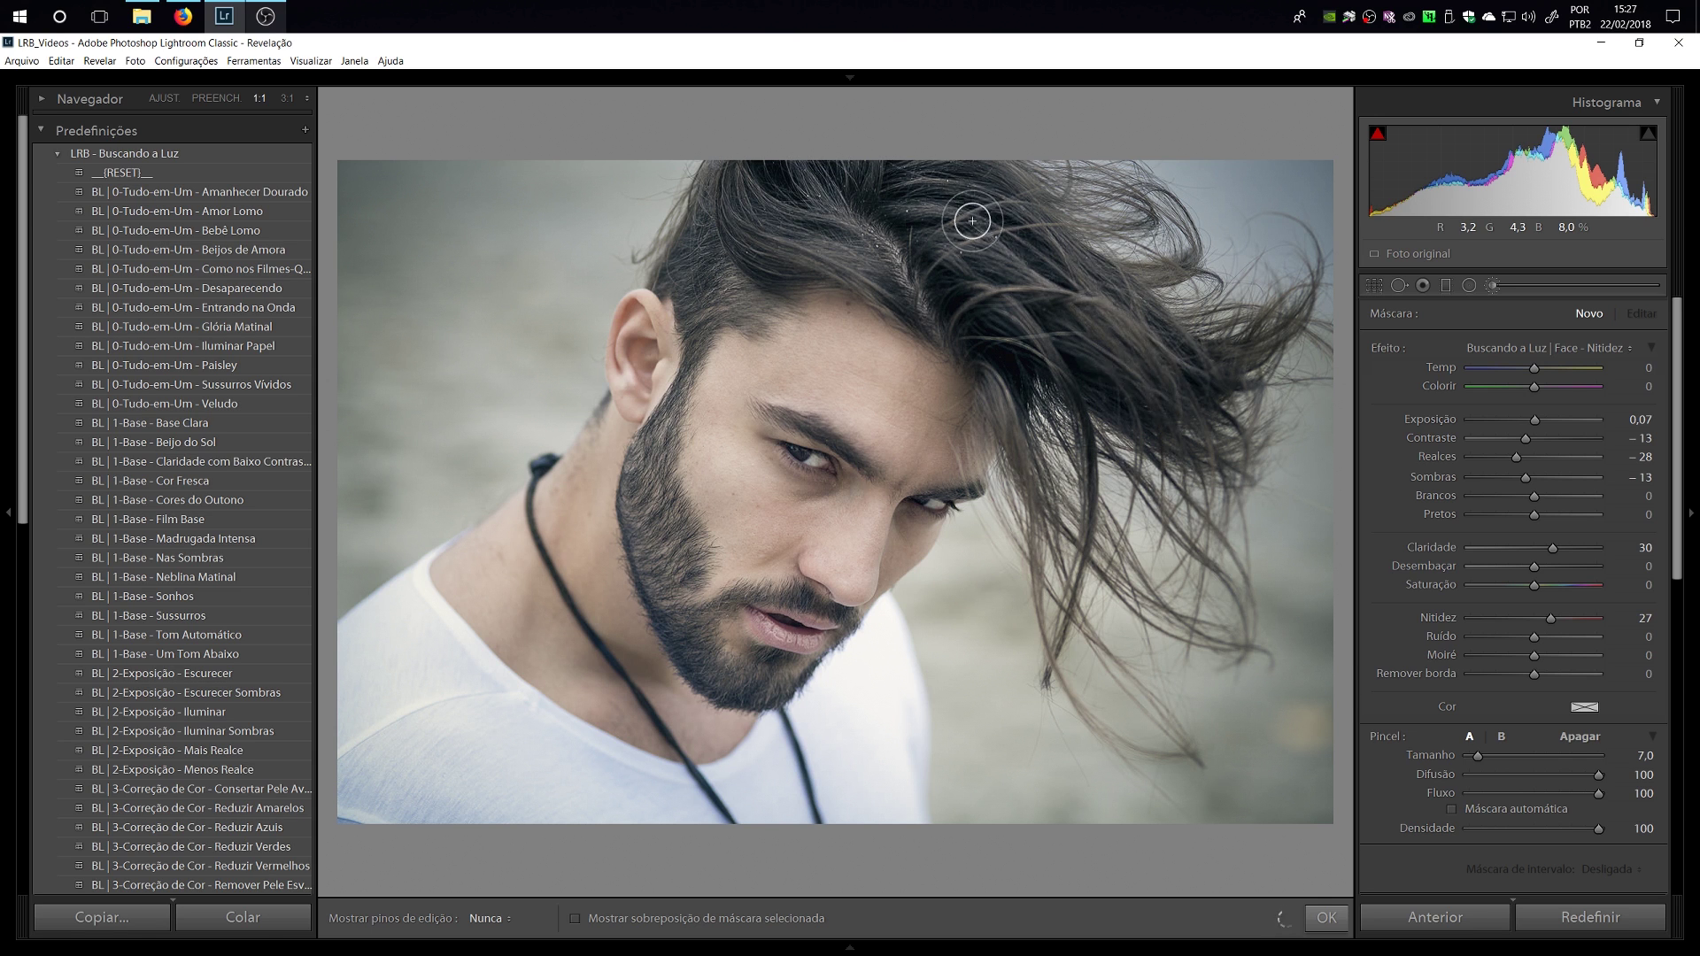
{"action": "key", "text": "h"}
{"action": "left_click", "coordinate": [727, 249]}
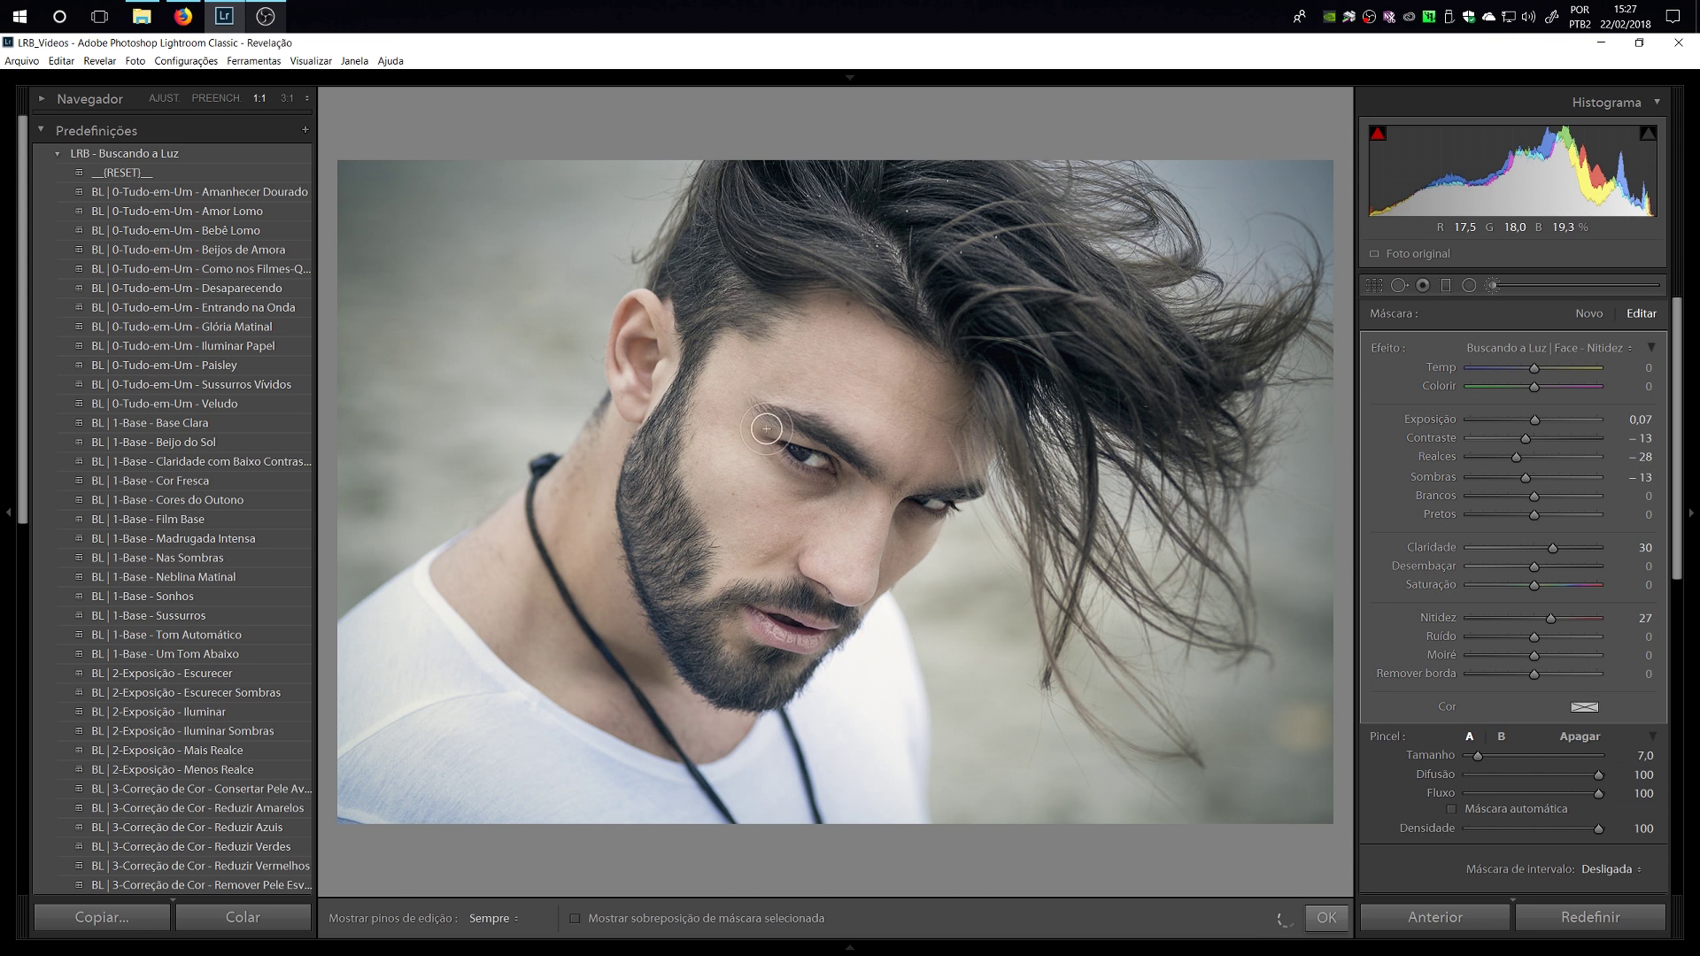
Reduce the brush to size 5.0 and extend the Face - Nitidez mask over the beard.
{"action": "key", "text": "h"}
{"action": "key", "text": "bracketleft"}
{"action": "key", "text": "bracketleft"}
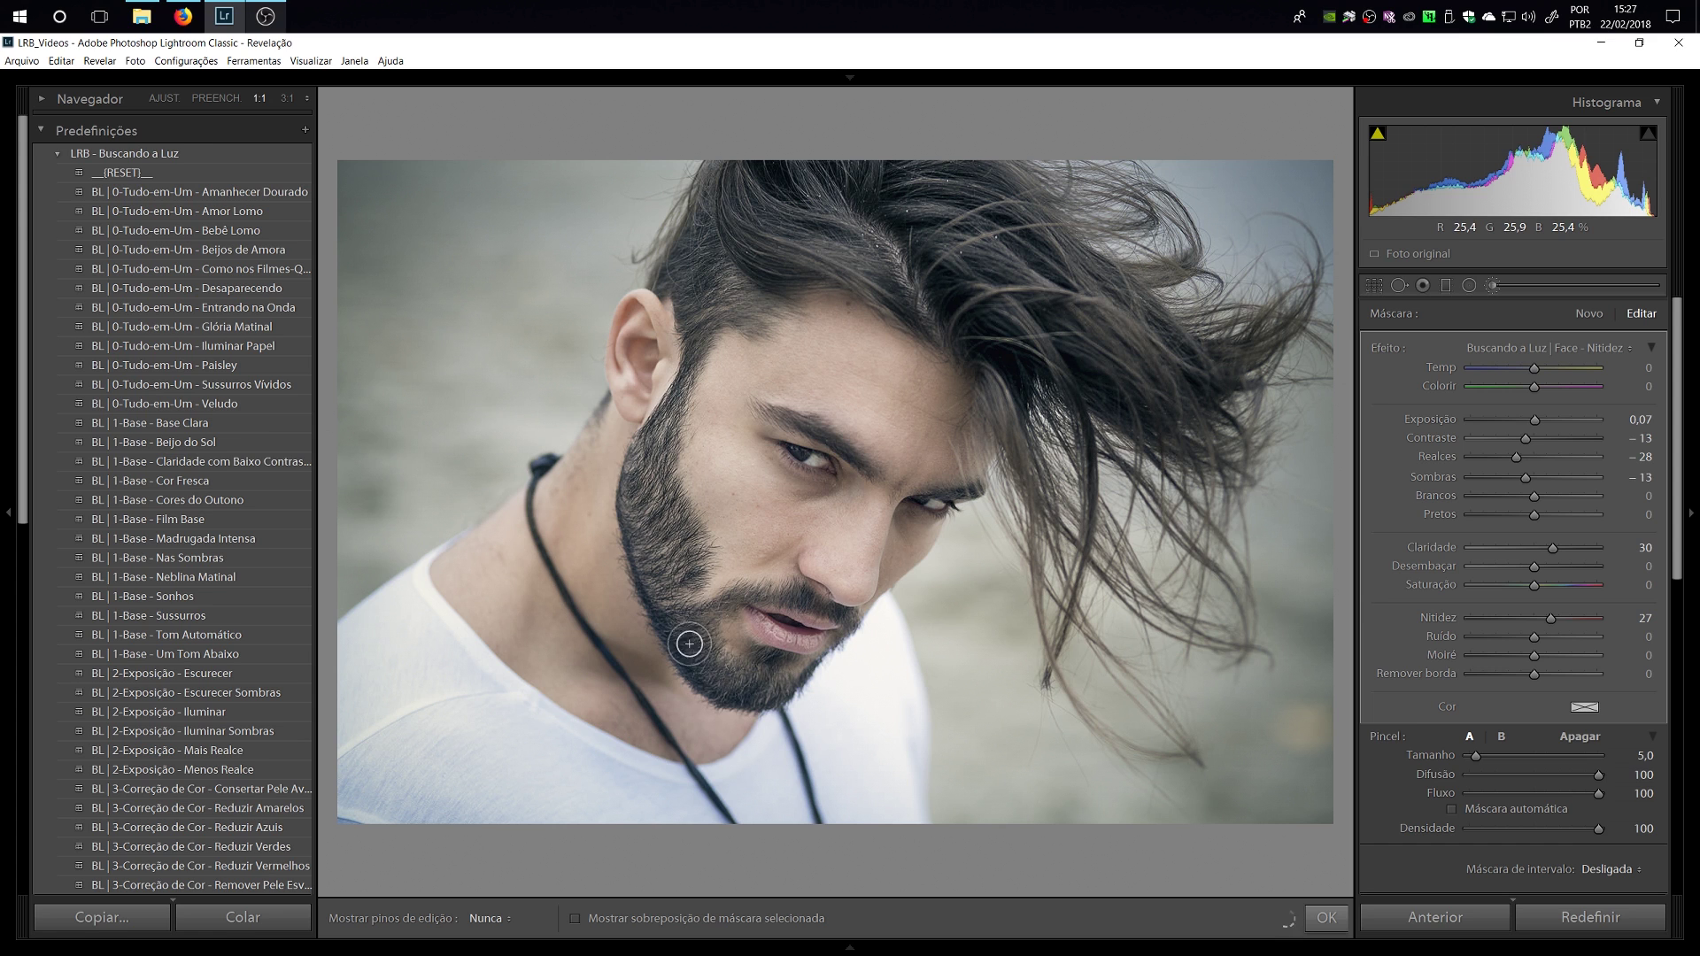
{"action": "key", "text": "h"}
{"action": "key", "text": "h"}
Reduce the brush to size 3.0 and refine the Face - Nitidez mask around the eyes.
{"action": "key", "text": "bracketleft"}
{"action": "key", "text": "bracketleft"}
{"action": "key", "text": "h"}
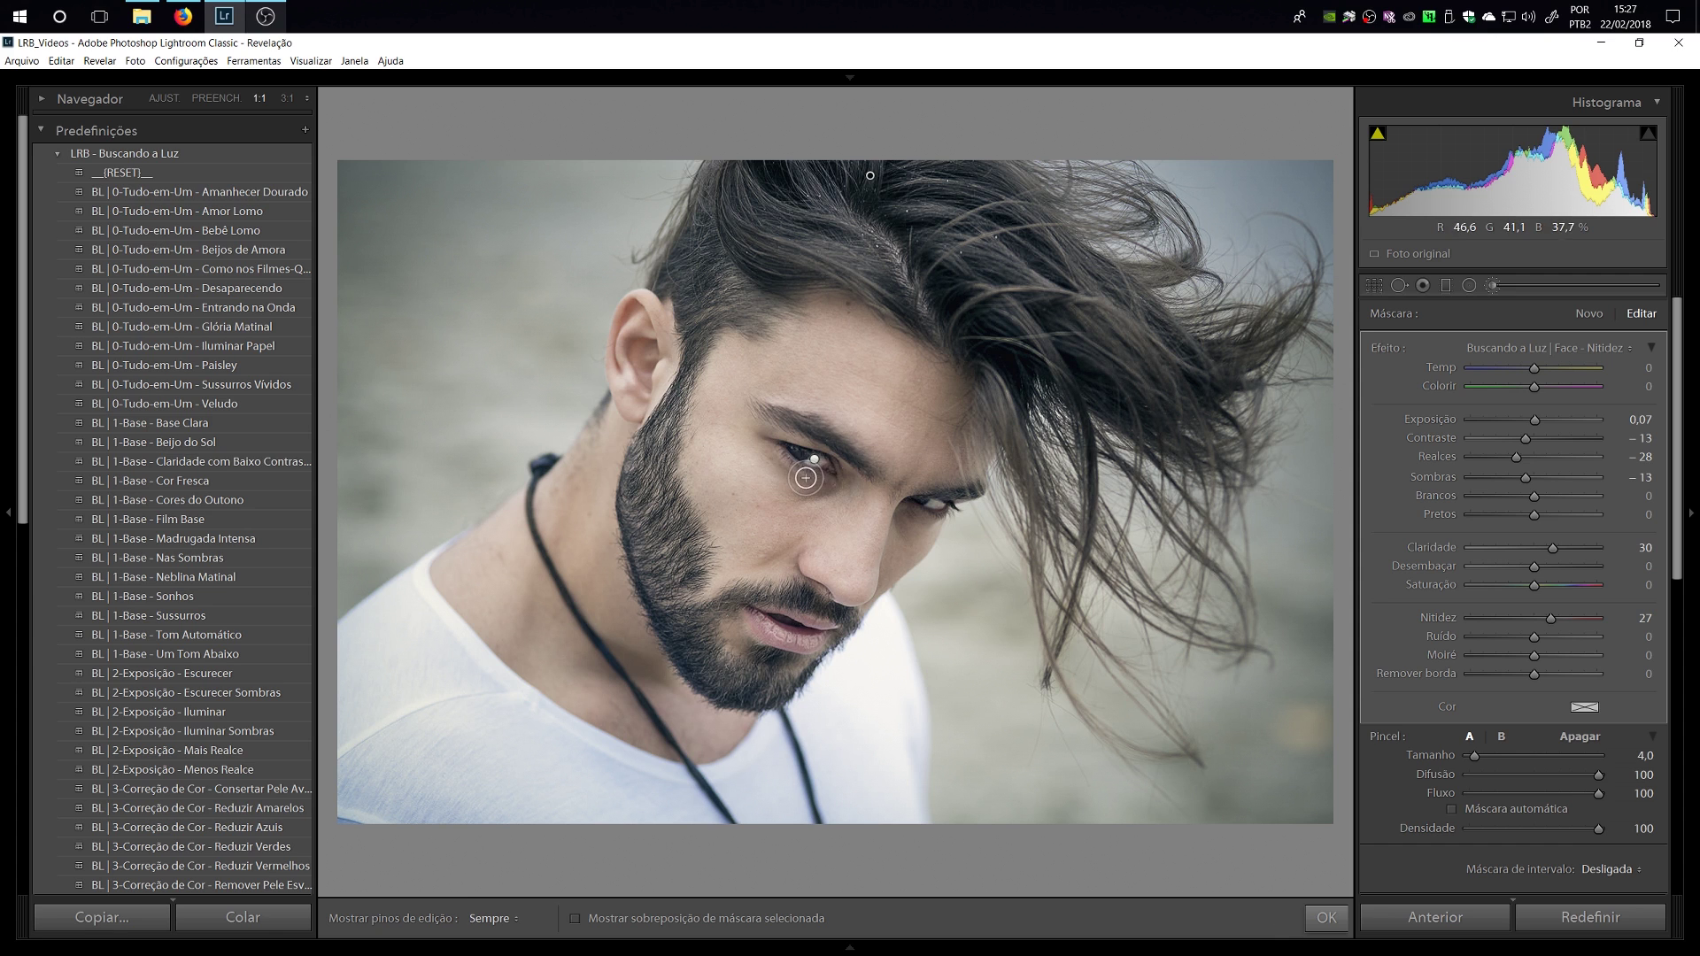
{"action": "key", "text": "h"}
{"action": "key", "text": "h"}
{"action": "key", "text": "h"}
{"action": "key", "text": "h"}
{"action": "key", "text": "h"}
{"action": "key", "text": "h"}
{"action": "key", "text": "h"}
{"action": "key", "text": "h"}
Create a new brush mask with the Buscando a Luz | Iluminação - Escurecer effect, Fluxo 15 and size 6.0.
{"action": "left_click", "coordinate": [1589, 314]}
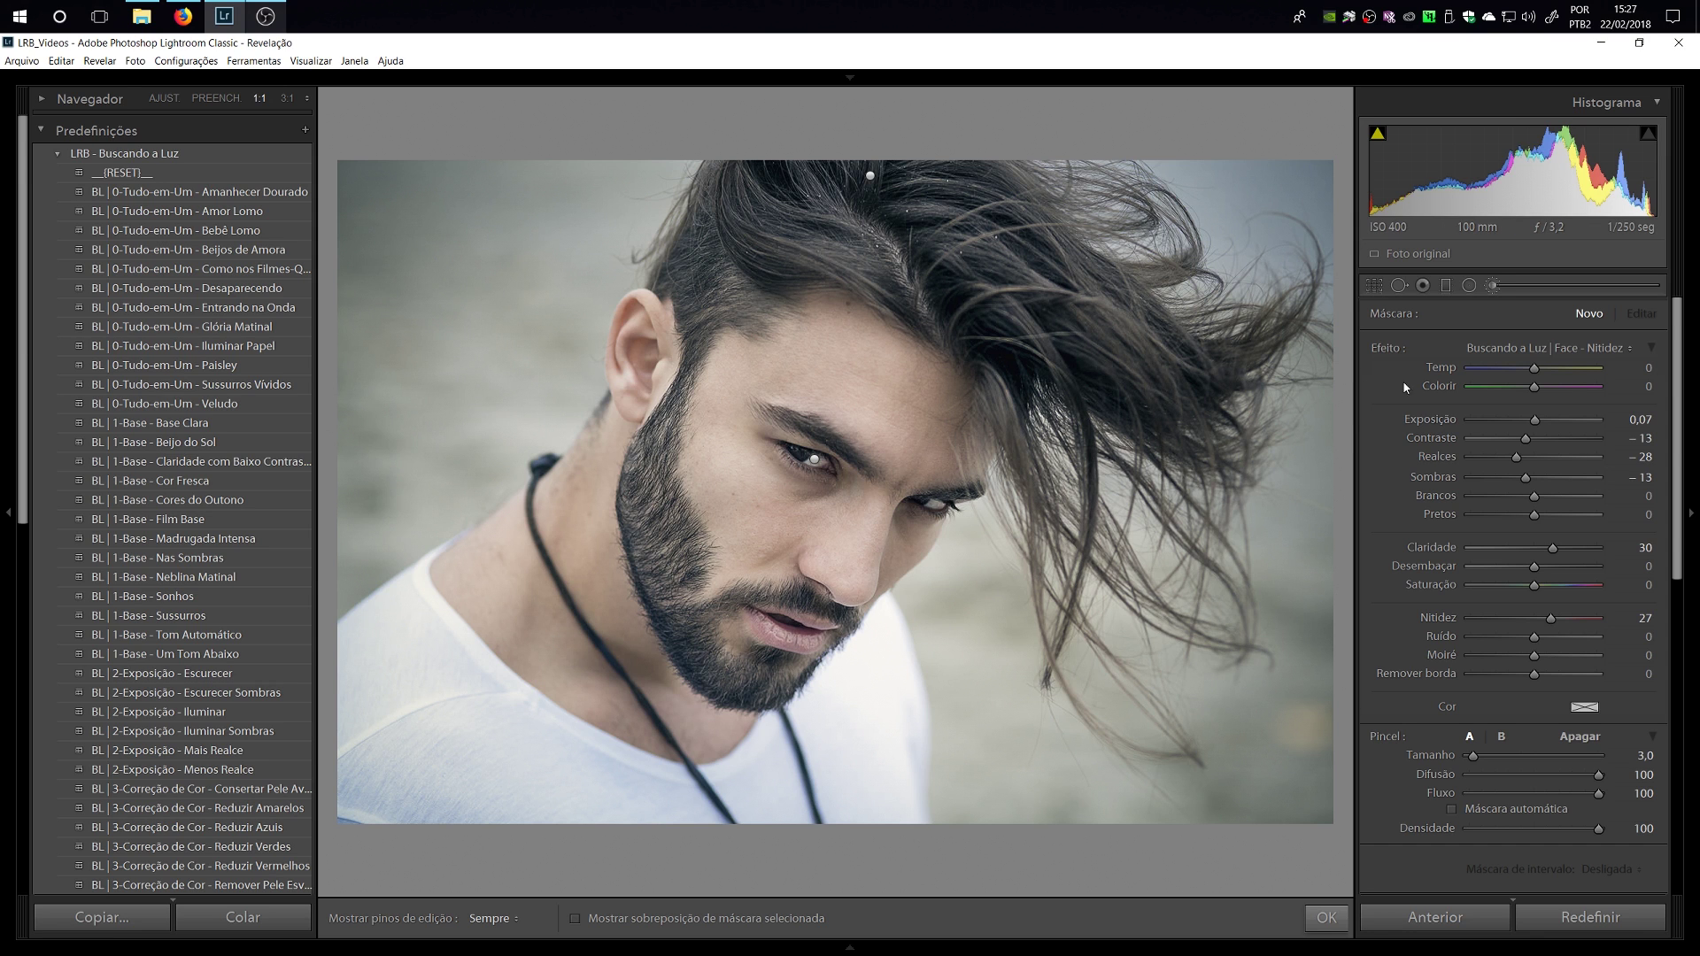
{"action": "left_click", "coordinate": [1555, 348]}
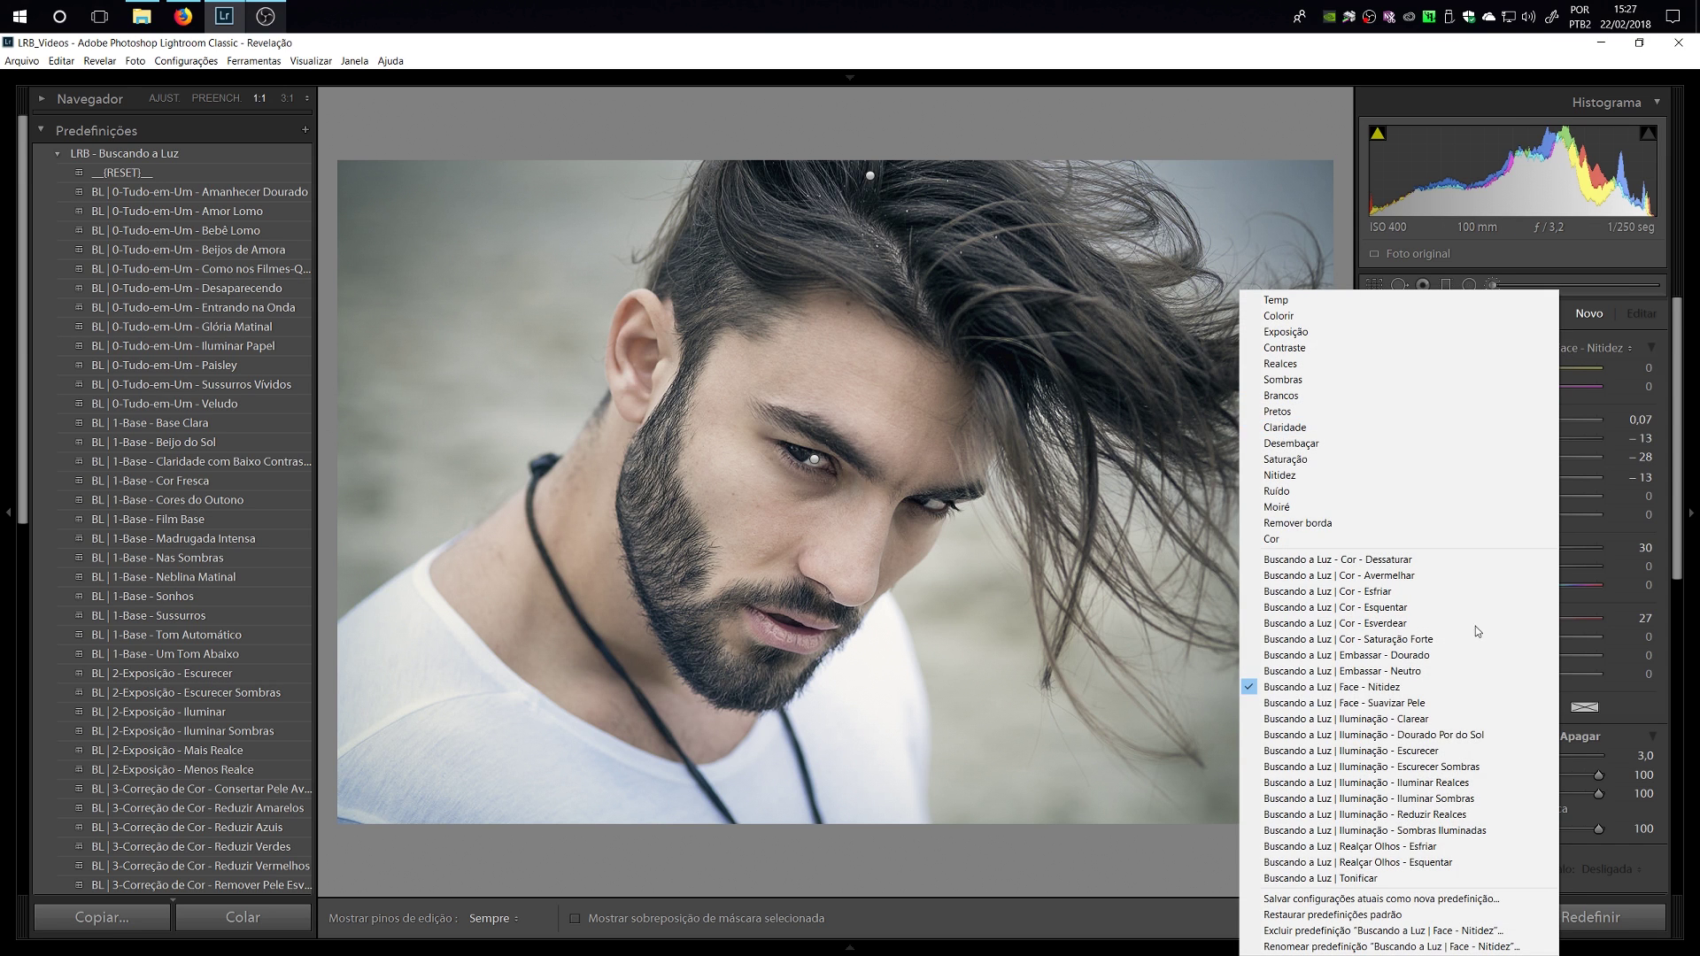
{"action": "left_click", "coordinate": [1418, 753]}
{"action": "scroll", "coordinate": [1647, 602], "scroll_direction": "down", "scroll_amount": 4}
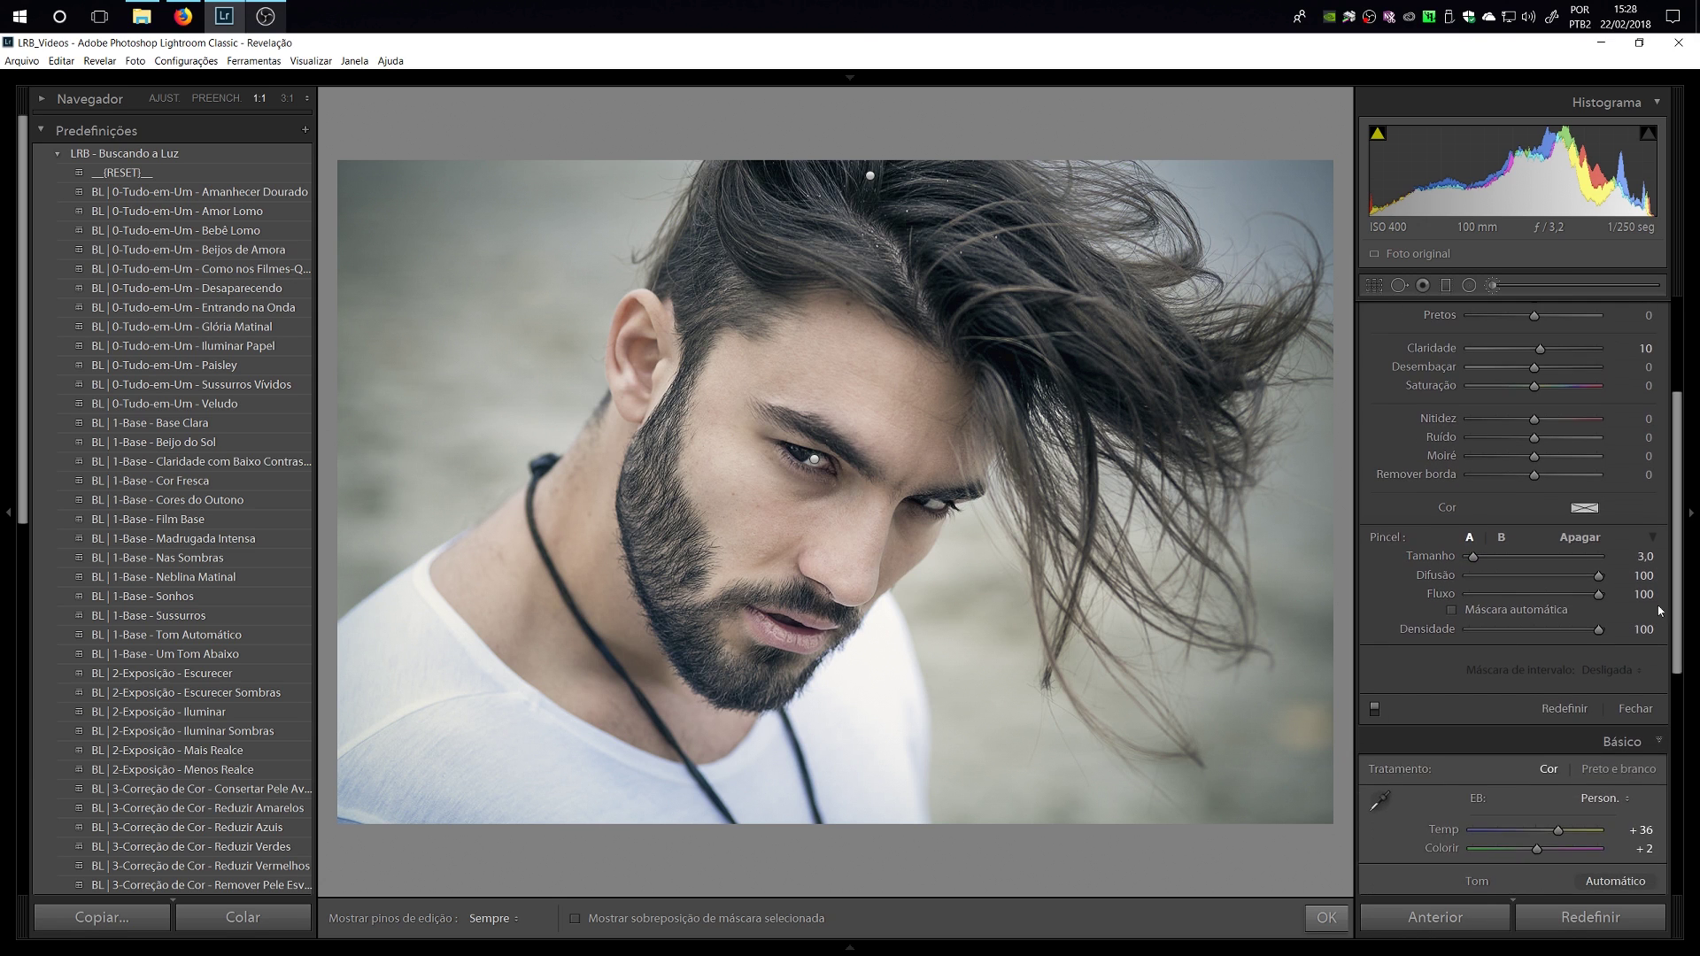
{"action": "left_click_drag", "start_coordinate": [1495, 594], "coordinate": [1489, 596]}
{"action": "scroll", "coordinate": [961, 421], "scroll_direction": "up", "scroll_amount": 2}
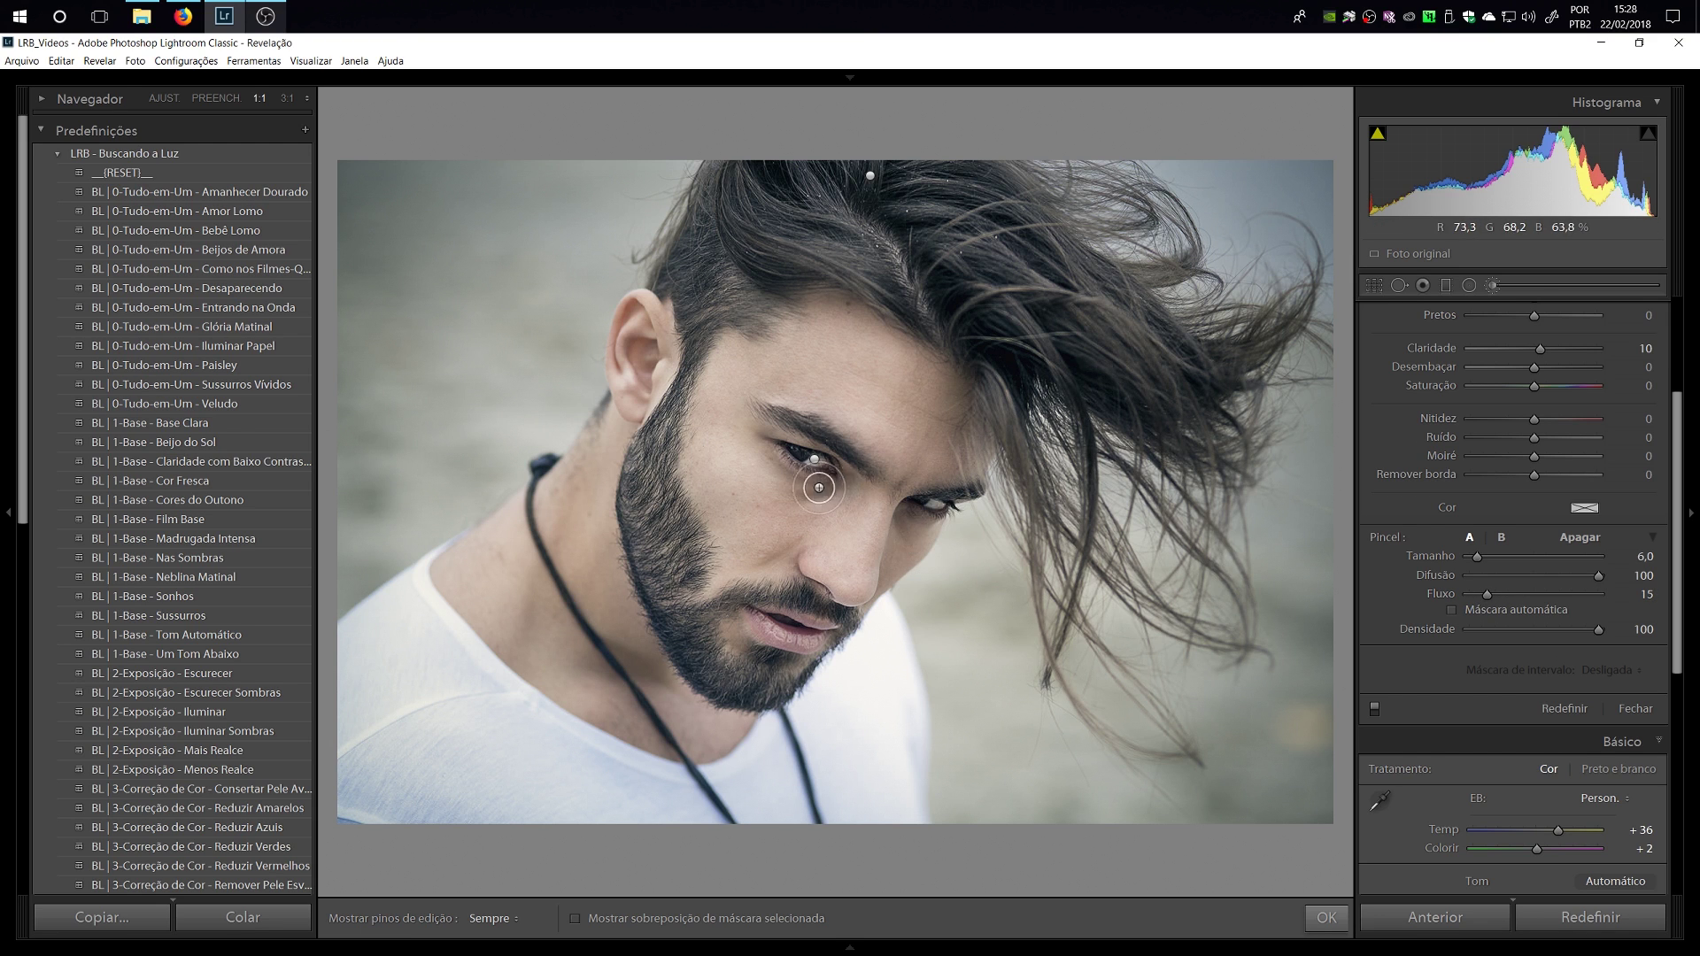
Try a darkening stroke beside the outer eyebrow with the brush at size 4.0, and undo it.
{"action": "key", "text": "h"}
{"action": "scroll", "coordinate": [806, 438], "scroll_direction": "down", "scroll_amount": 2}
{"action": "left_click", "coordinate": [777, 429]}
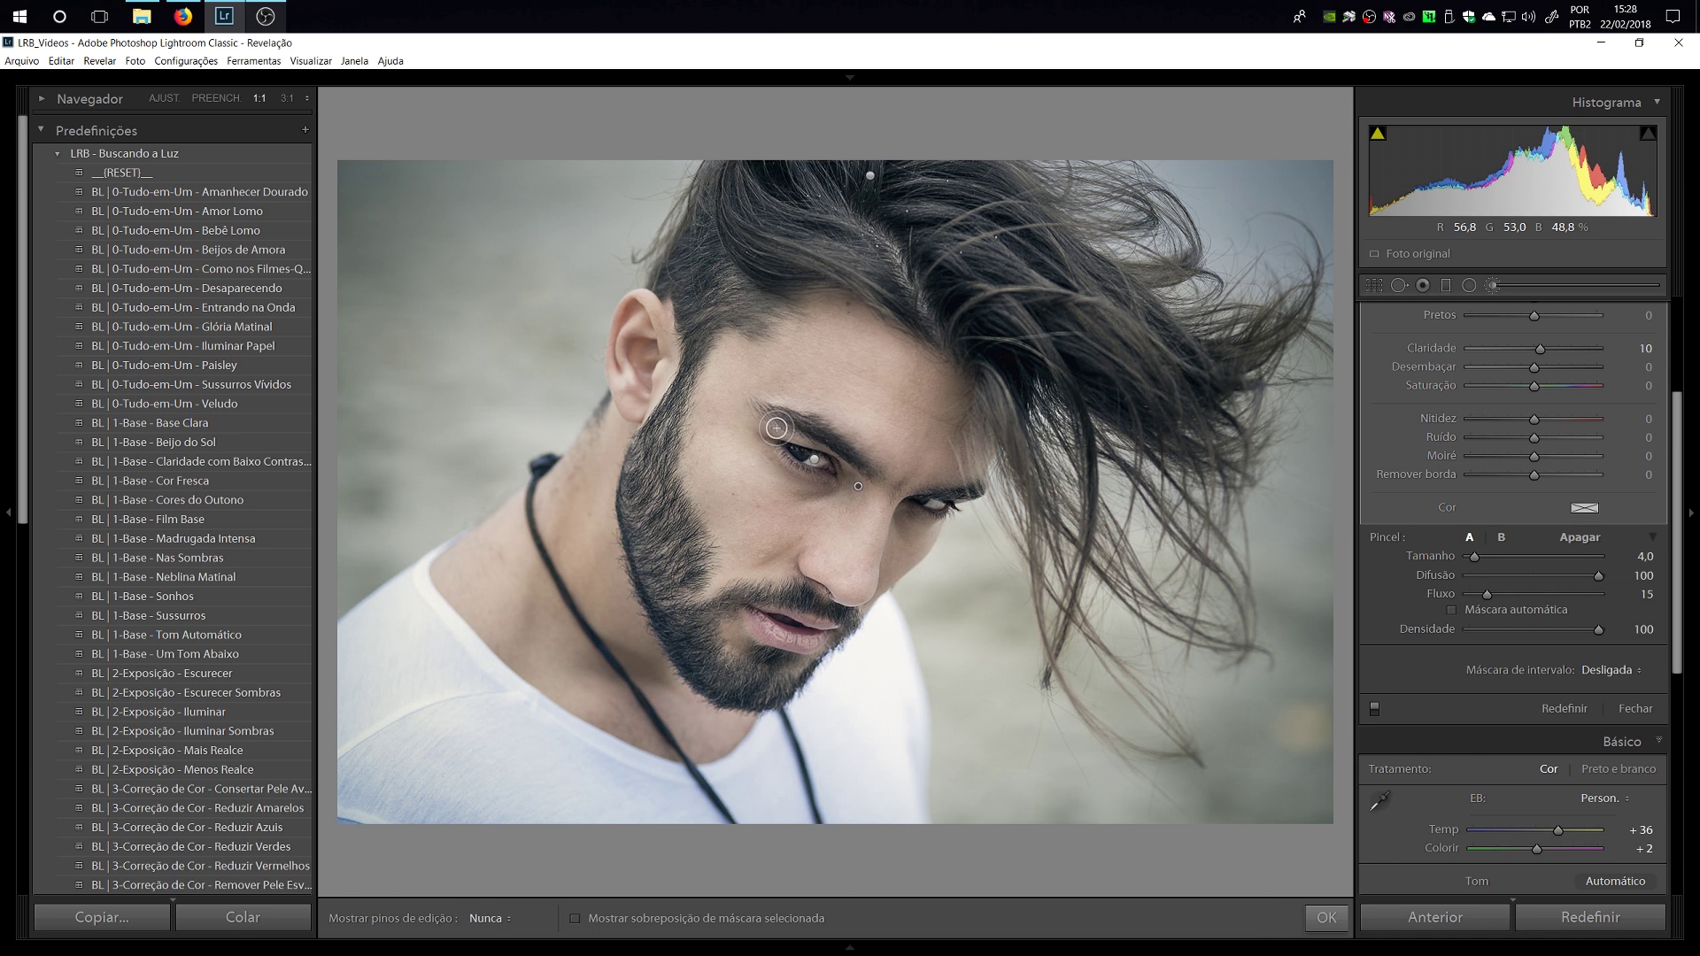
{"action": "key", "text": "ctrl+z"}
Paint the darkening mask along the forehead's hairline with the brush at size 6.0.
{"action": "scroll", "coordinate": [922, 491], "scroll_direction": "down", "scroll_amount": 2}
{"action": "key", "text": "h"}
{"action": "scroll", "coordinate": [978, 439], "scroll_direction": "up", "scroll_amount": 4}
{"action": "key", "text": "h"}
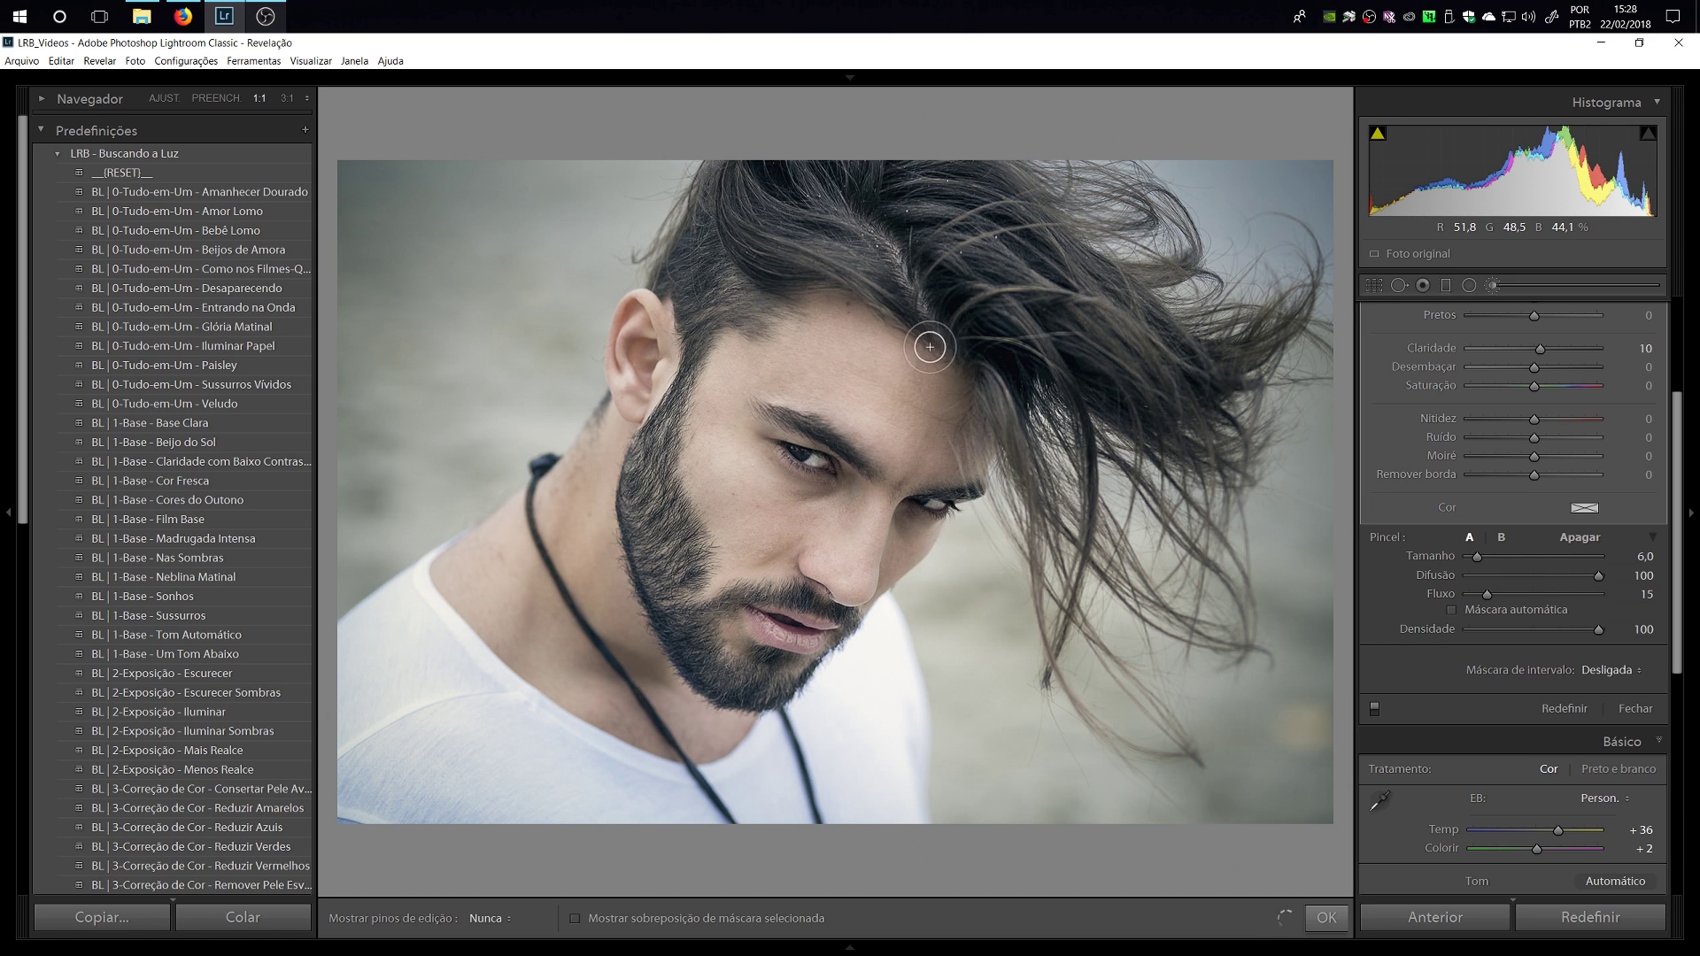
{"action": "key", "text": "h"}
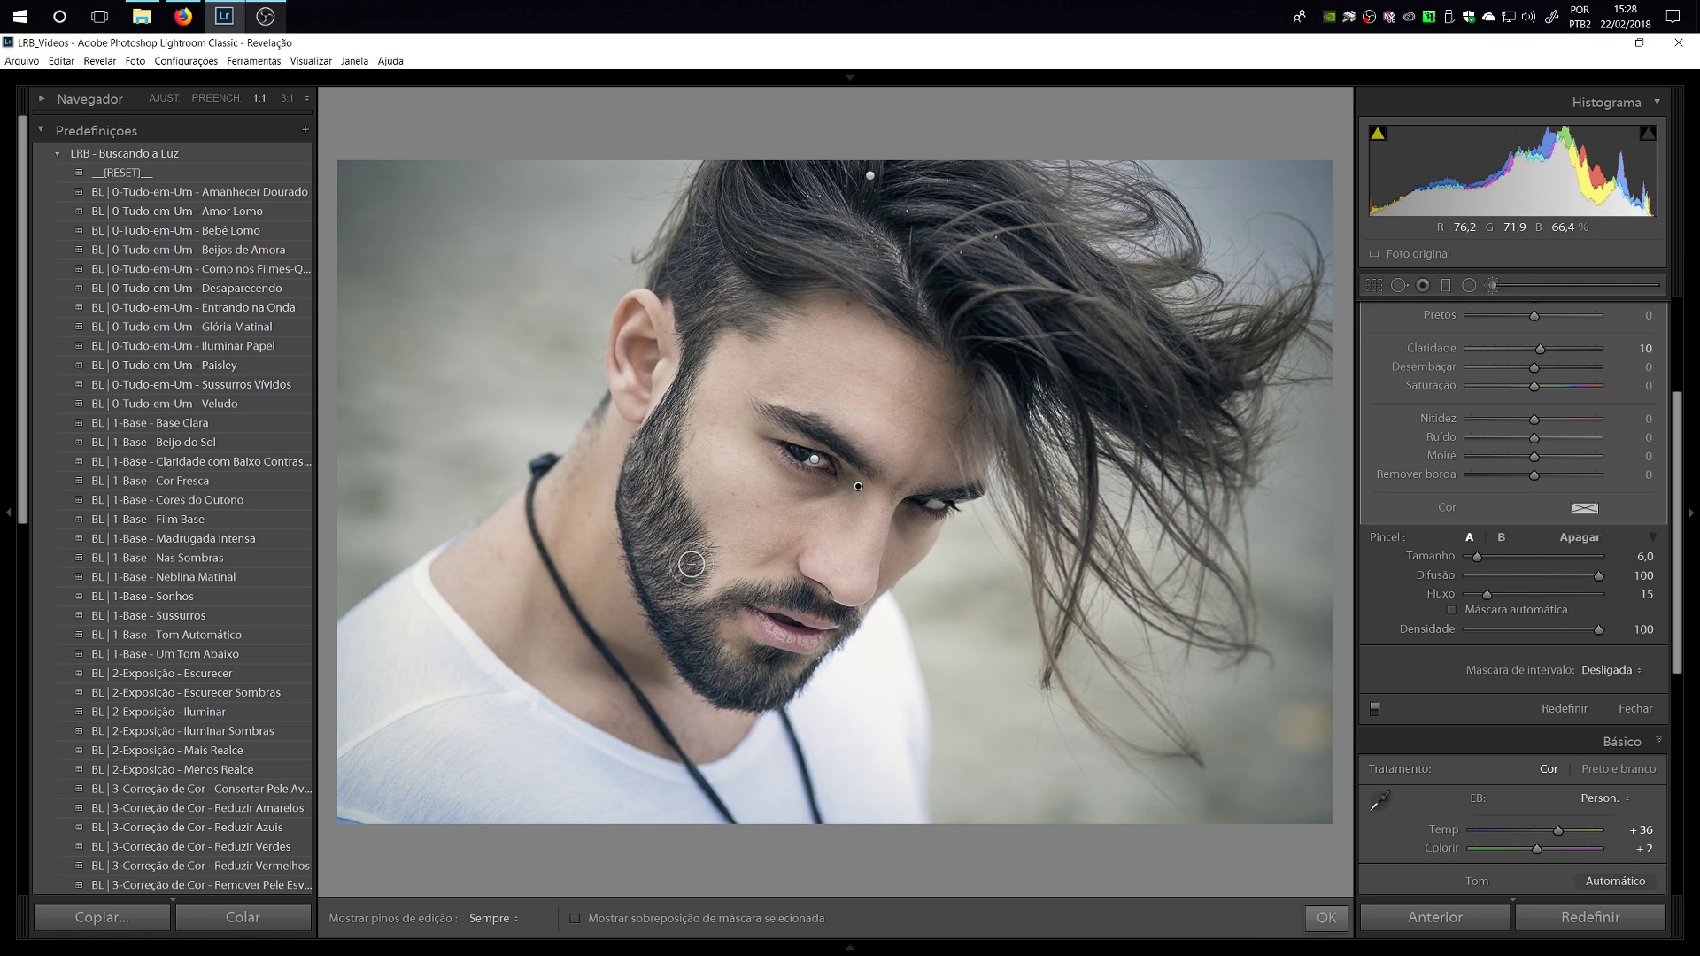
Extend the darkening mask beneath the nose with a smaller brush and along the jaw and neck at size 6.0.
{"action": "scroll", "coordinate": [795, 572], "scroll_direction": "down", "scroll_amount": 2}
{"action": "key", "text": "h"}
{"action": "mouse_move", "coordinate": [843, 610]}
{"action": "left_mouse_down"}
{"action": "mouse_move", "coordinate": [797, 588]}
{"action": "mouse_move", "coordinate": [836, 607]}
{"action": "left_mouse_up"}
{"action": "scroll", "coordinate": [648, 355], "scroll_direction": "up", "scroll_amount": 1}
{"action": "key", "text": "h"}
{"action": "scroll", "coordinate": [634, 326], "scroll_direction": "up", "scroll_amount": 1}
{"action": "key", "text": "h"}
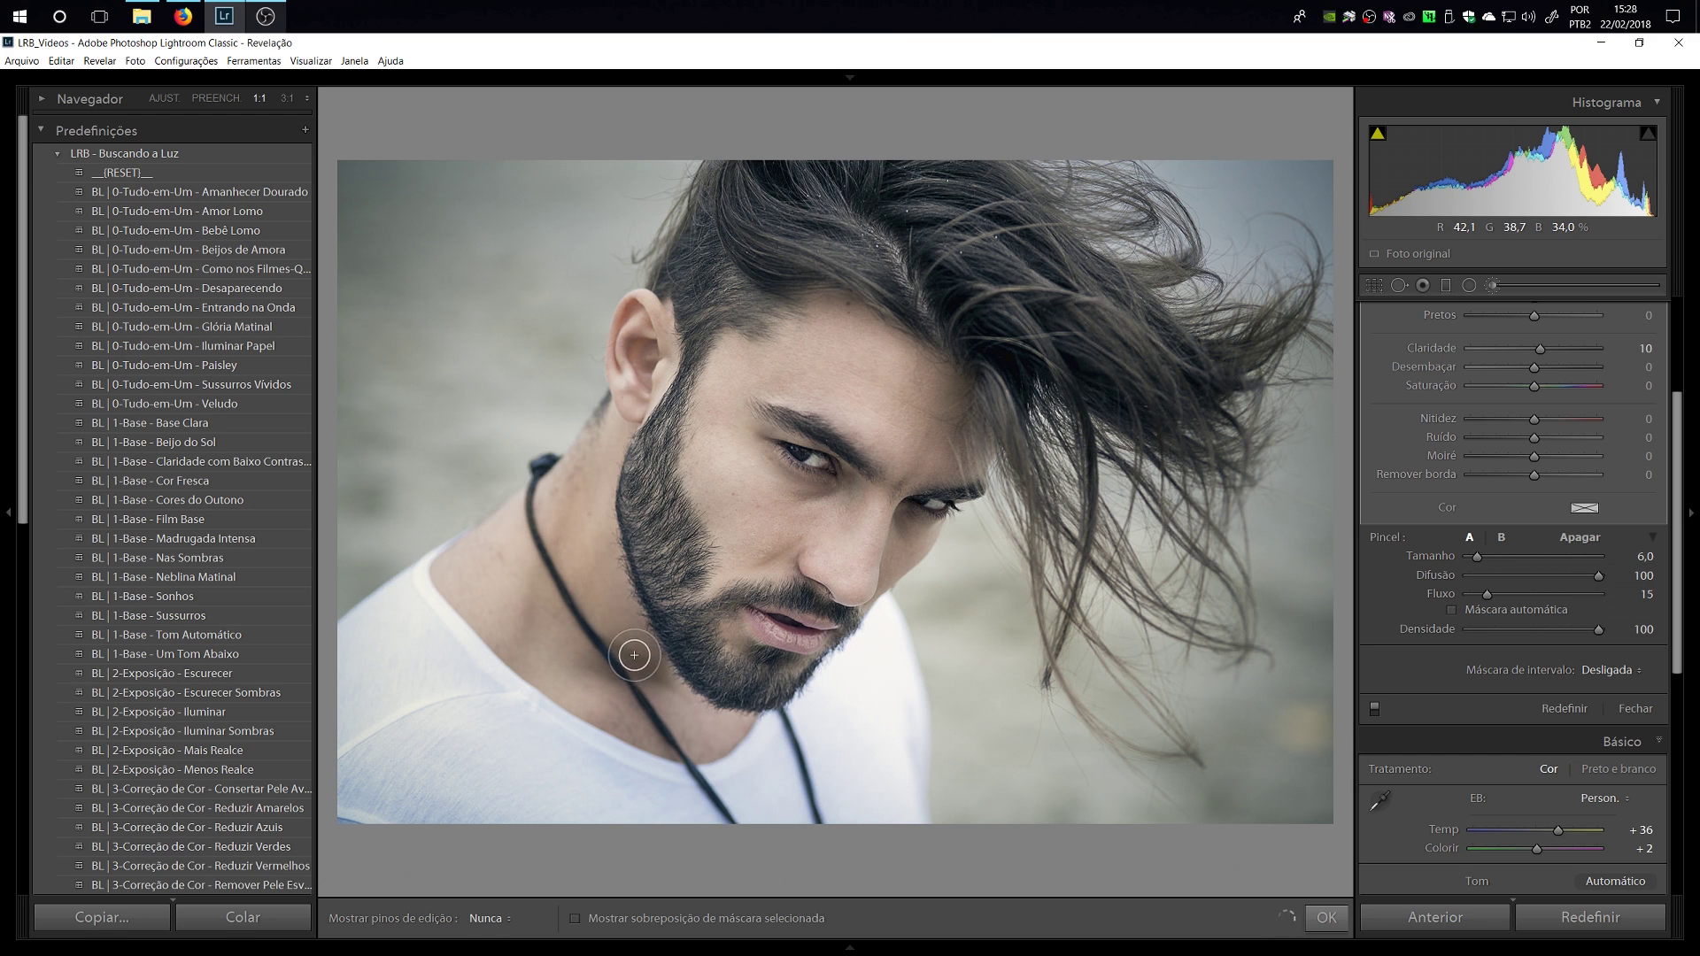
{"action": "key", "text": "h"}
Start a new brush mask with the Buscando a Luz | Iluminação - Clarear effect.
{"action": "left_click_drag", "start_coordinate": [1682, 416], "coordinate": [1682, 341]}
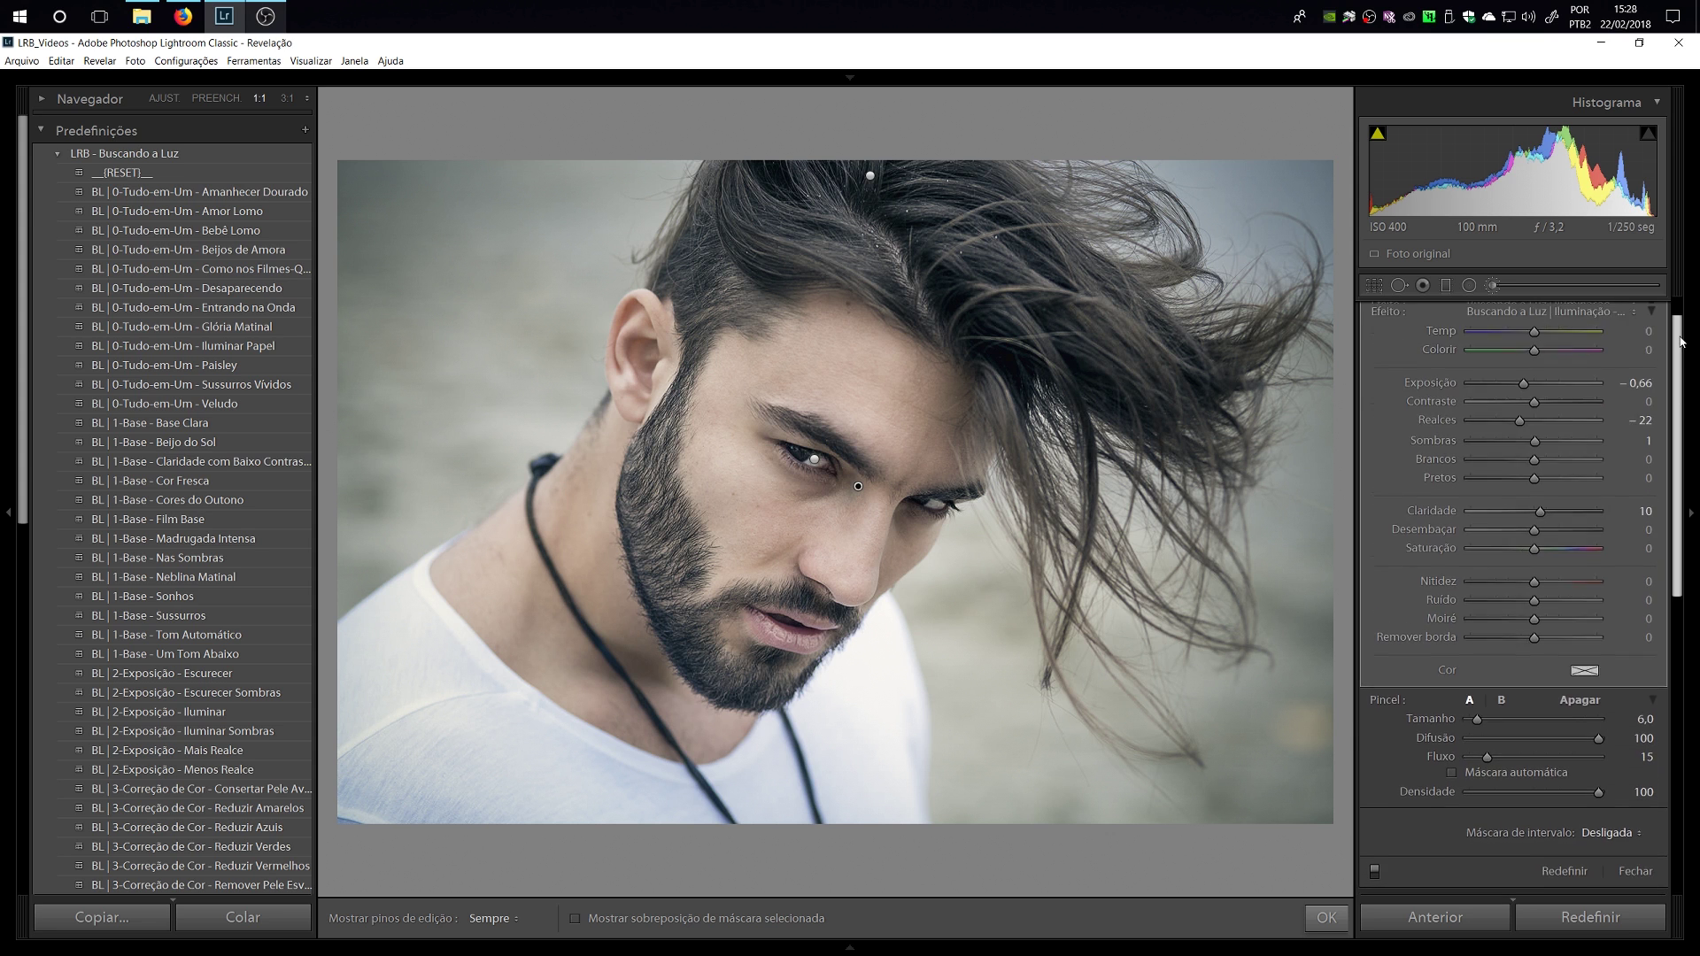
{"action": "scroll", "coordinate": [1586, 336], "scroll_direction": "up", "scroll_amount": 1}
{"action": "left_click", "coordinate": [1581, 325]}
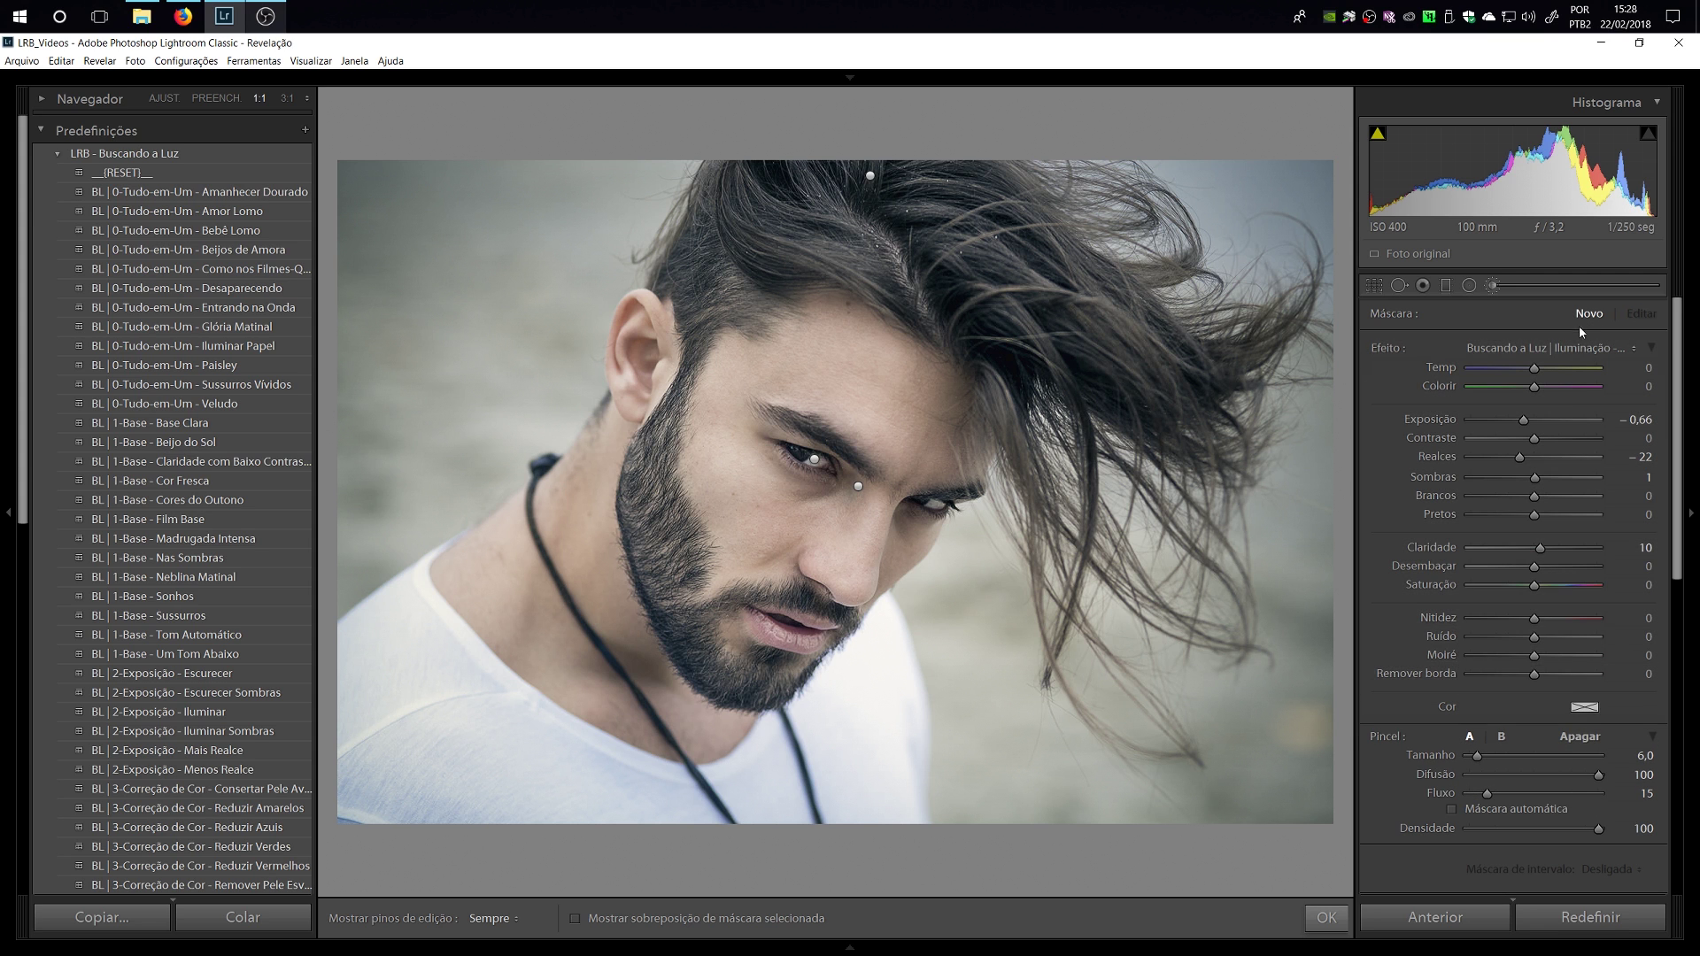
{"action": "left_click", "coordinate": [1580, 348]}
{"action": "left_click", "coordinate": [1357, 719]}
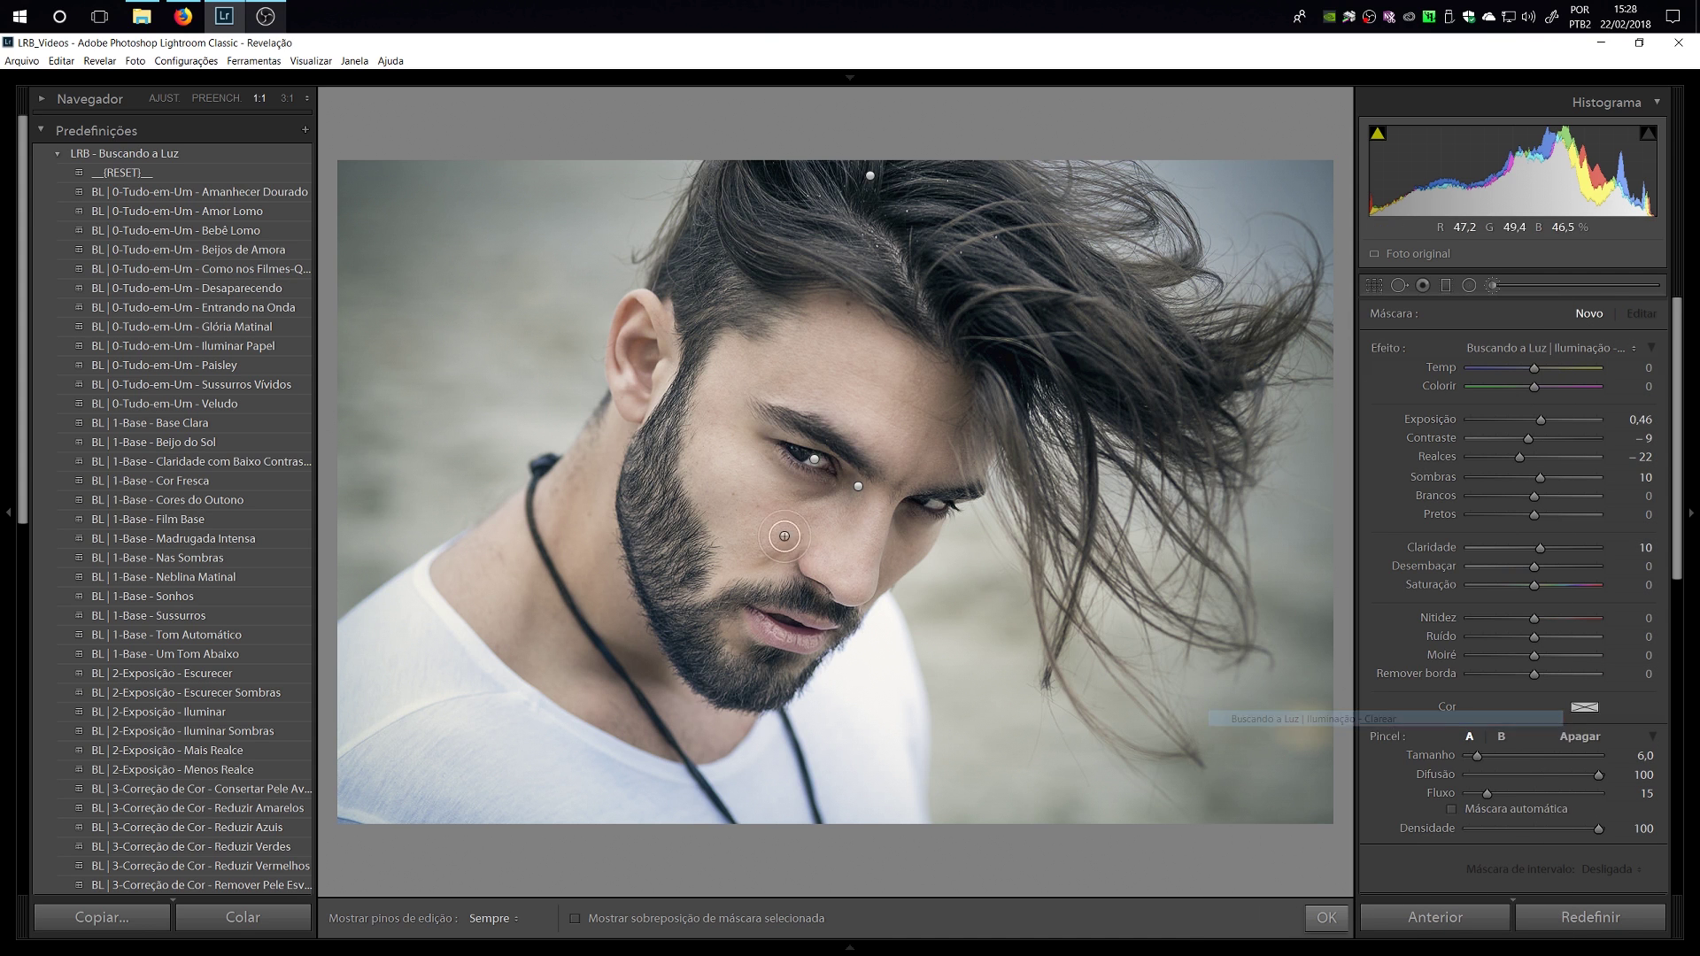
Paint the lightening mask on the upper forehead with the brush at size 8.0.
{"action": "key", "text": "h"}
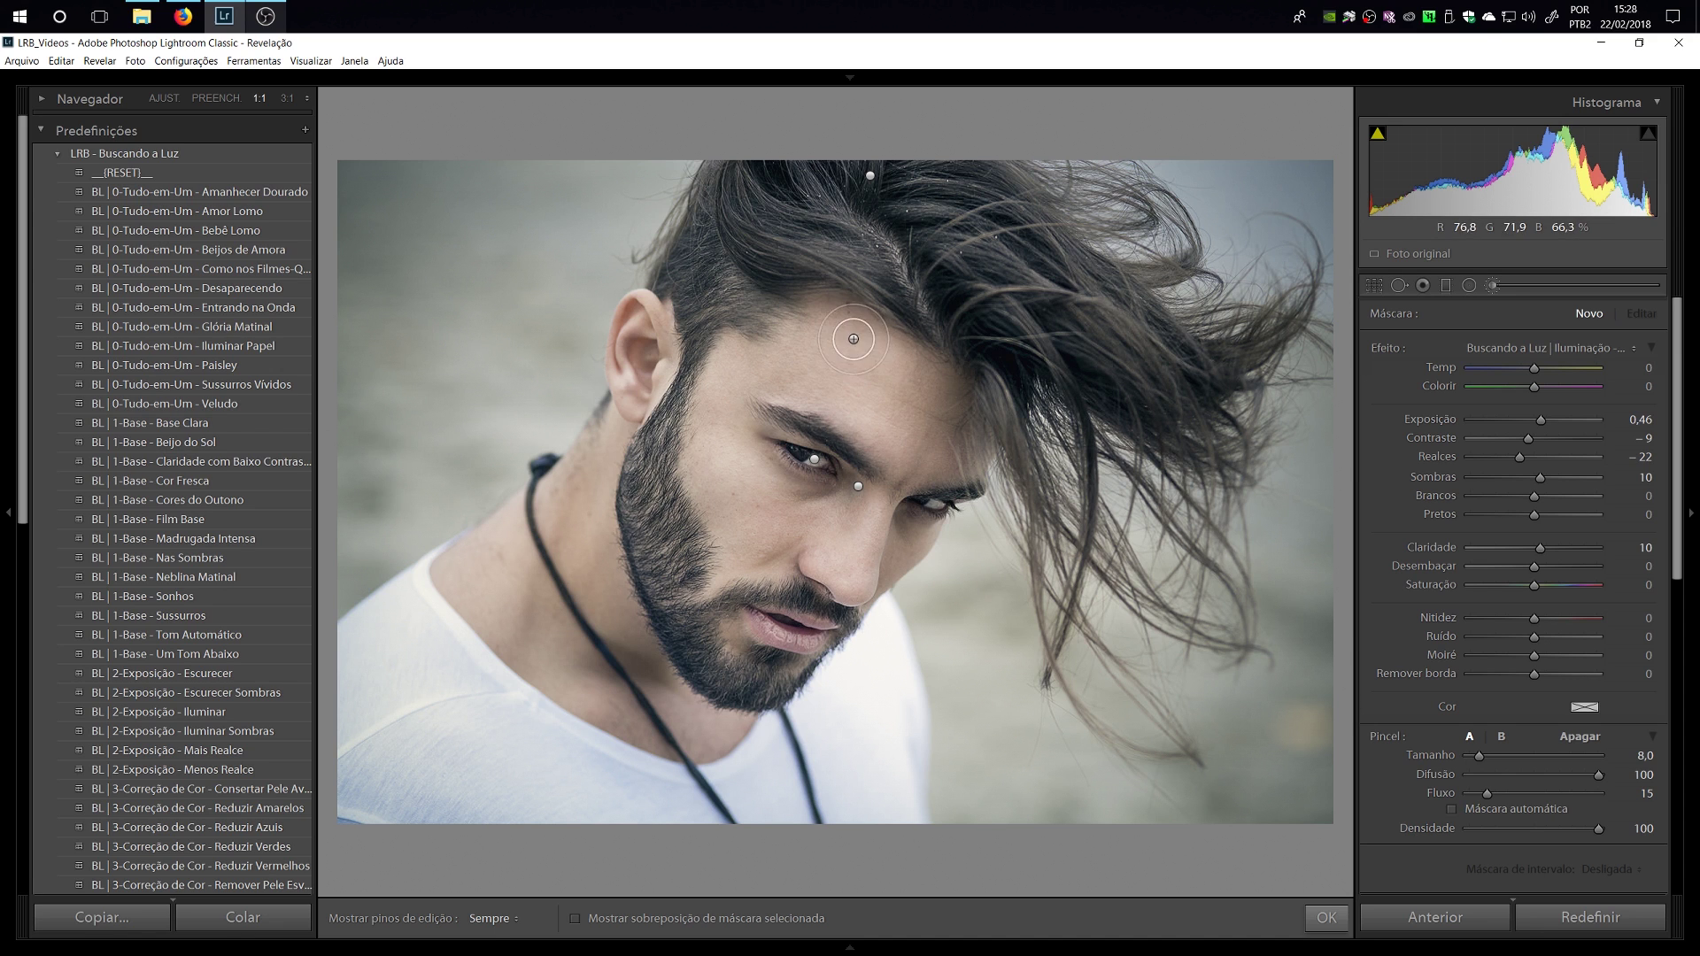
{"action": "scroll", "coordinate": [841, 336], "scroll_direction": "up", "scroll_amount": 1}
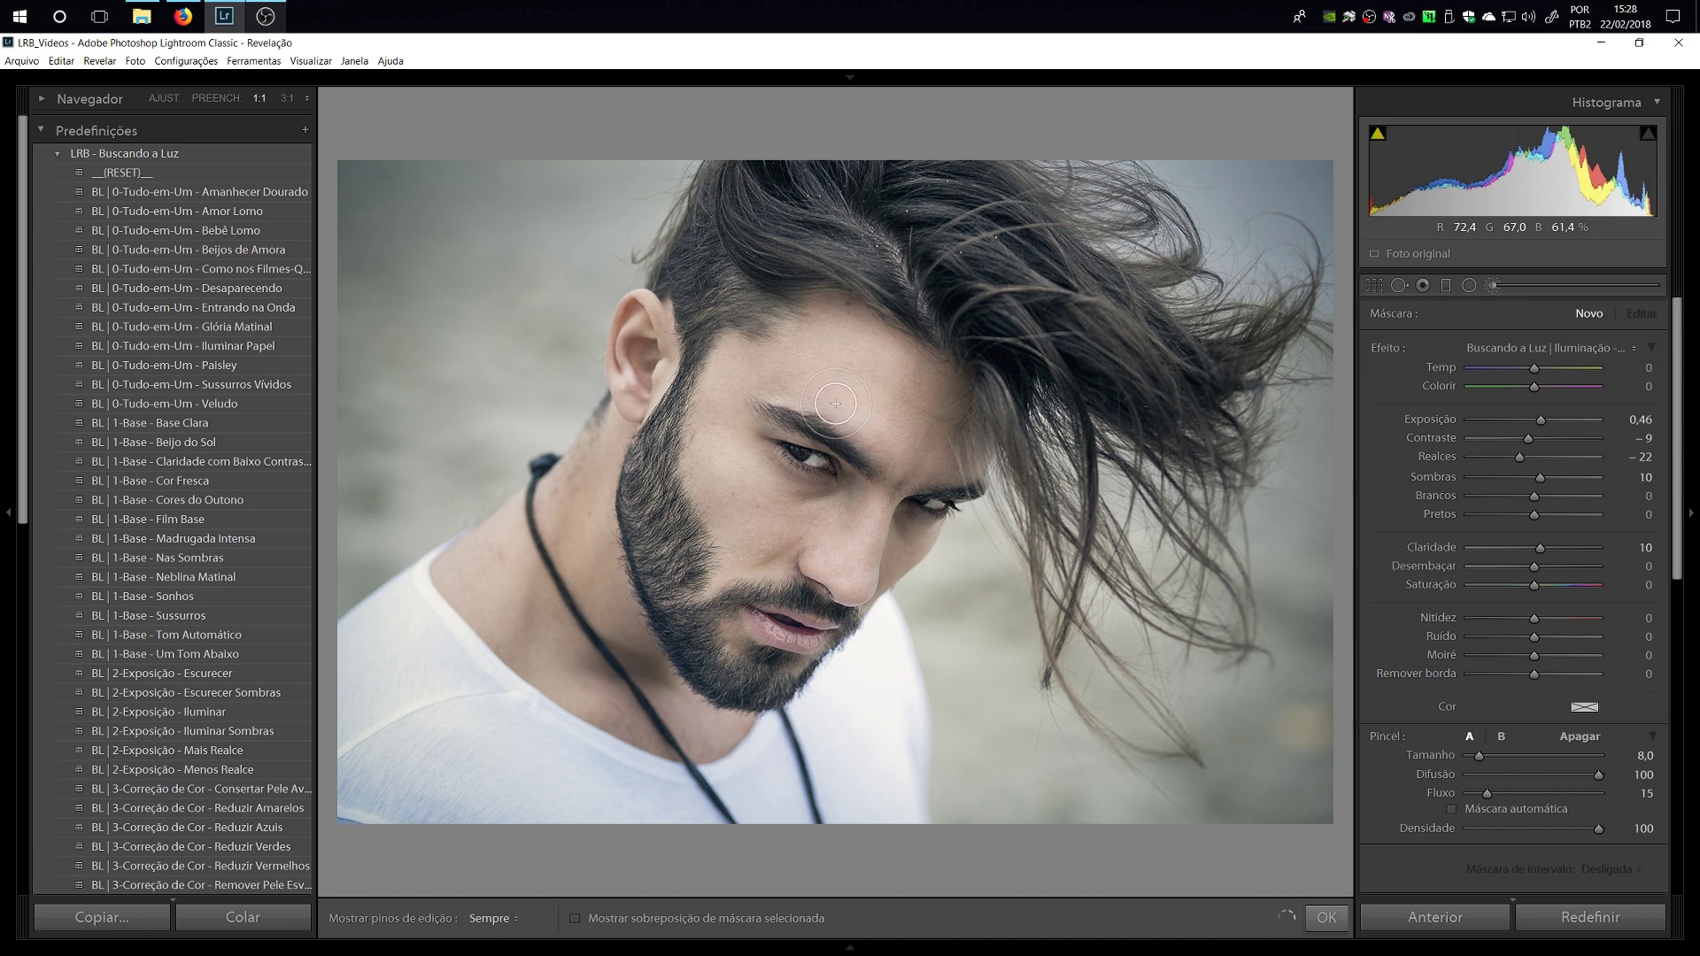
{"action": "left_click", "coordinate": [855, 332]}
Extend the lightening mask over the cheek at size 7.0 and the neck below the ear at size 9.0, and close the brush.
{"action": "scroll", "coordinate": [726, 455], "scroll_direction": "down", "scroll_amount": 1}
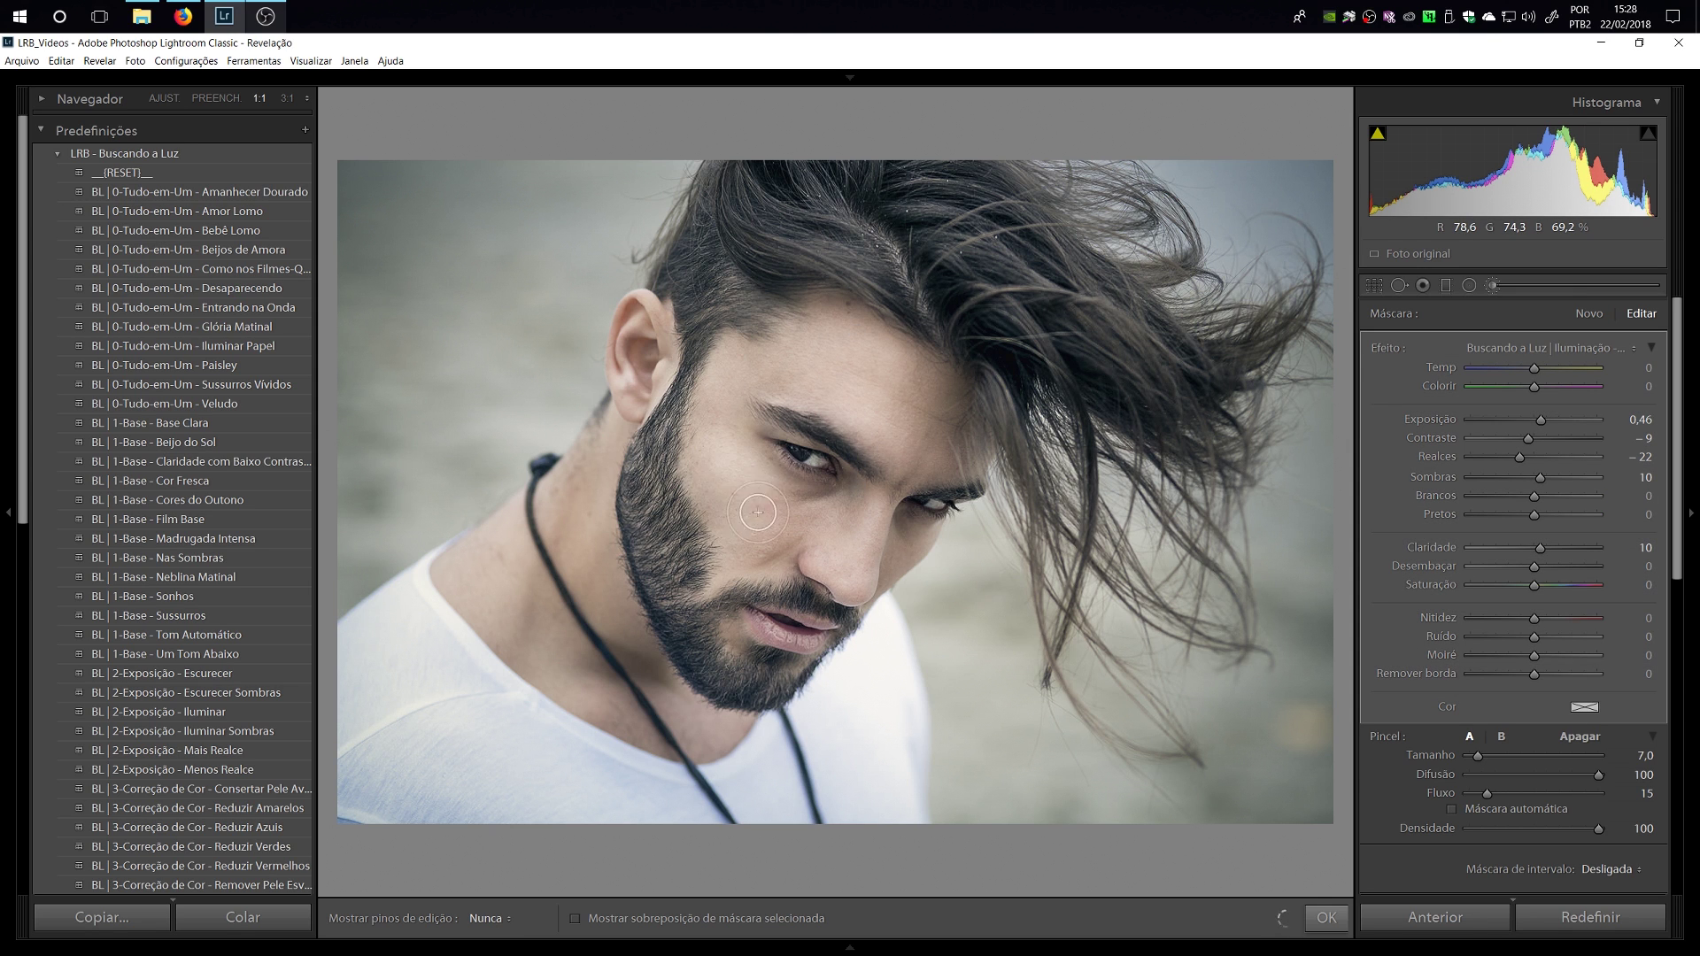
{"action": "key", "text": "h"}
{"action": "key", "text": "h"}
{"action": "scroll", "coordinate": [855, 567], "scroll_direction": "down", "scroll_amount": 1}
{"action": "scroll", "coordinate": [589, 522], "scroll_direction": "up", "scroll_amount": 3}
{"action": "mouse_move", "coordinate": [604, 513]}
{"action": "left_mouse_down"}
{"action": "mouse_move", "coordinate": [589, 586]}
{"action": "mouse_move", "coordinate": [604, 462]}
{"action": "mouse_move", "coordinate": [525, 580]}
{"action": "mouse_move", "coordinate": [494, 556]}
{"action": "mouse_move", "coordinate": [484, 584]}
{"action": "mouse_move", "coordinate": [577, 488]}
{"action": "mouse_move", "coordinate": [606, 540]}
{"action": "mouse_move", "coordinate": [598, 470]}
{"action": "left_mouse_up"}
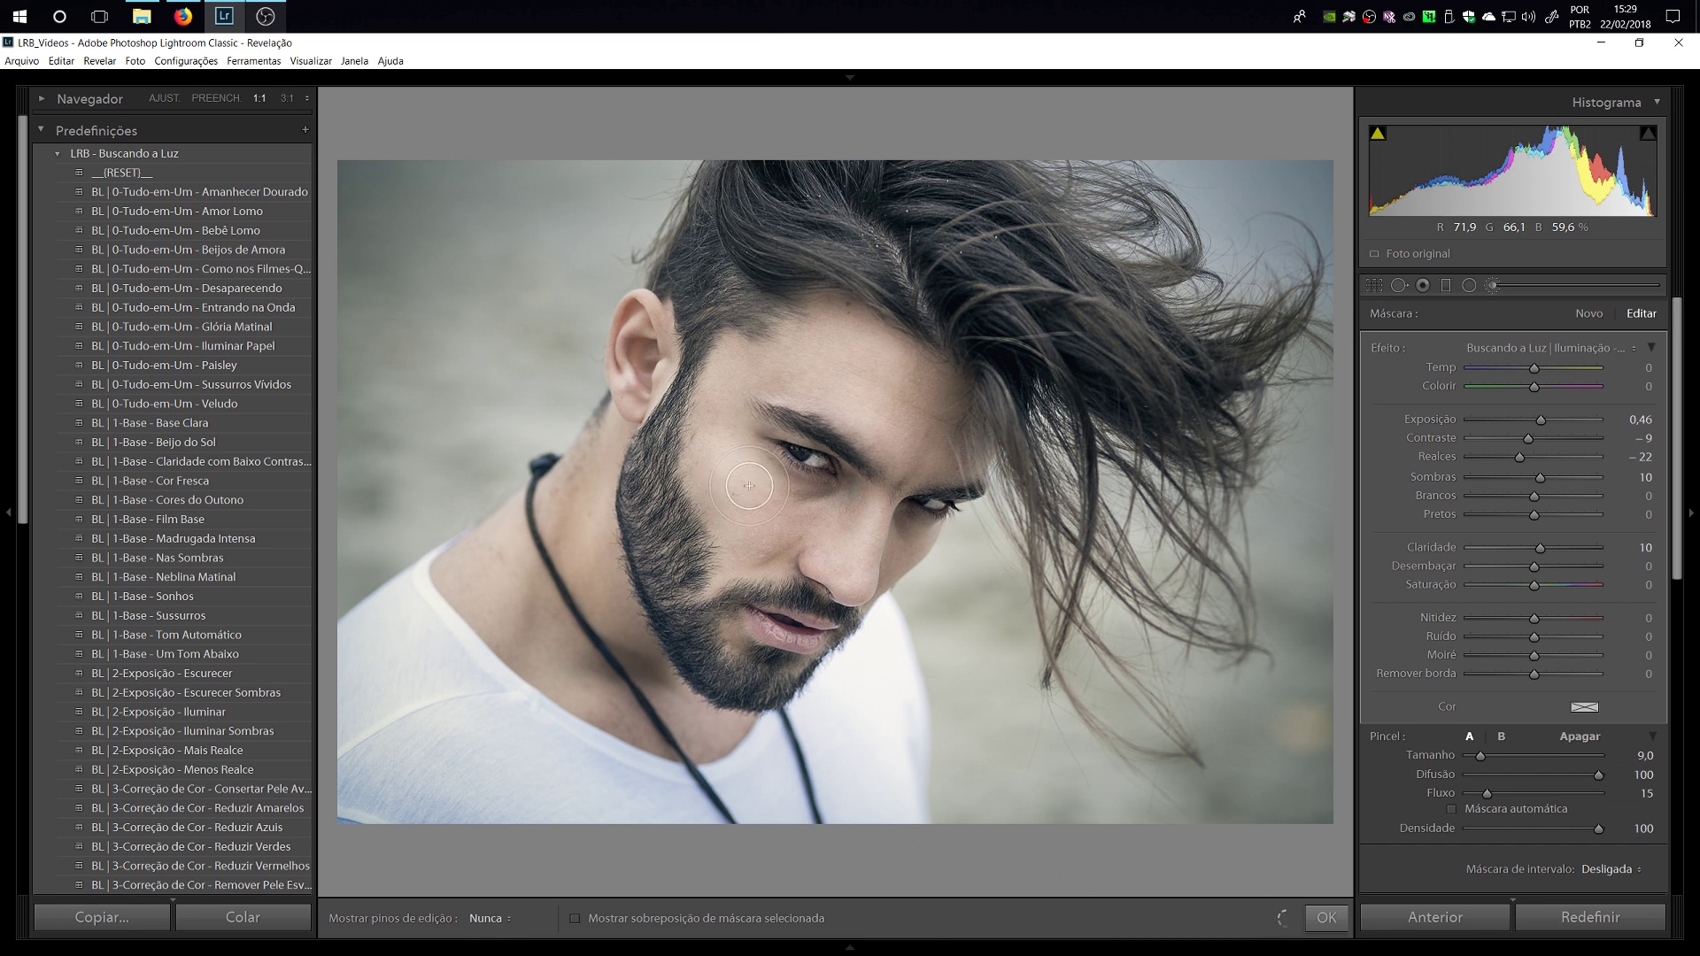
{"action": "key", "text": "h"}
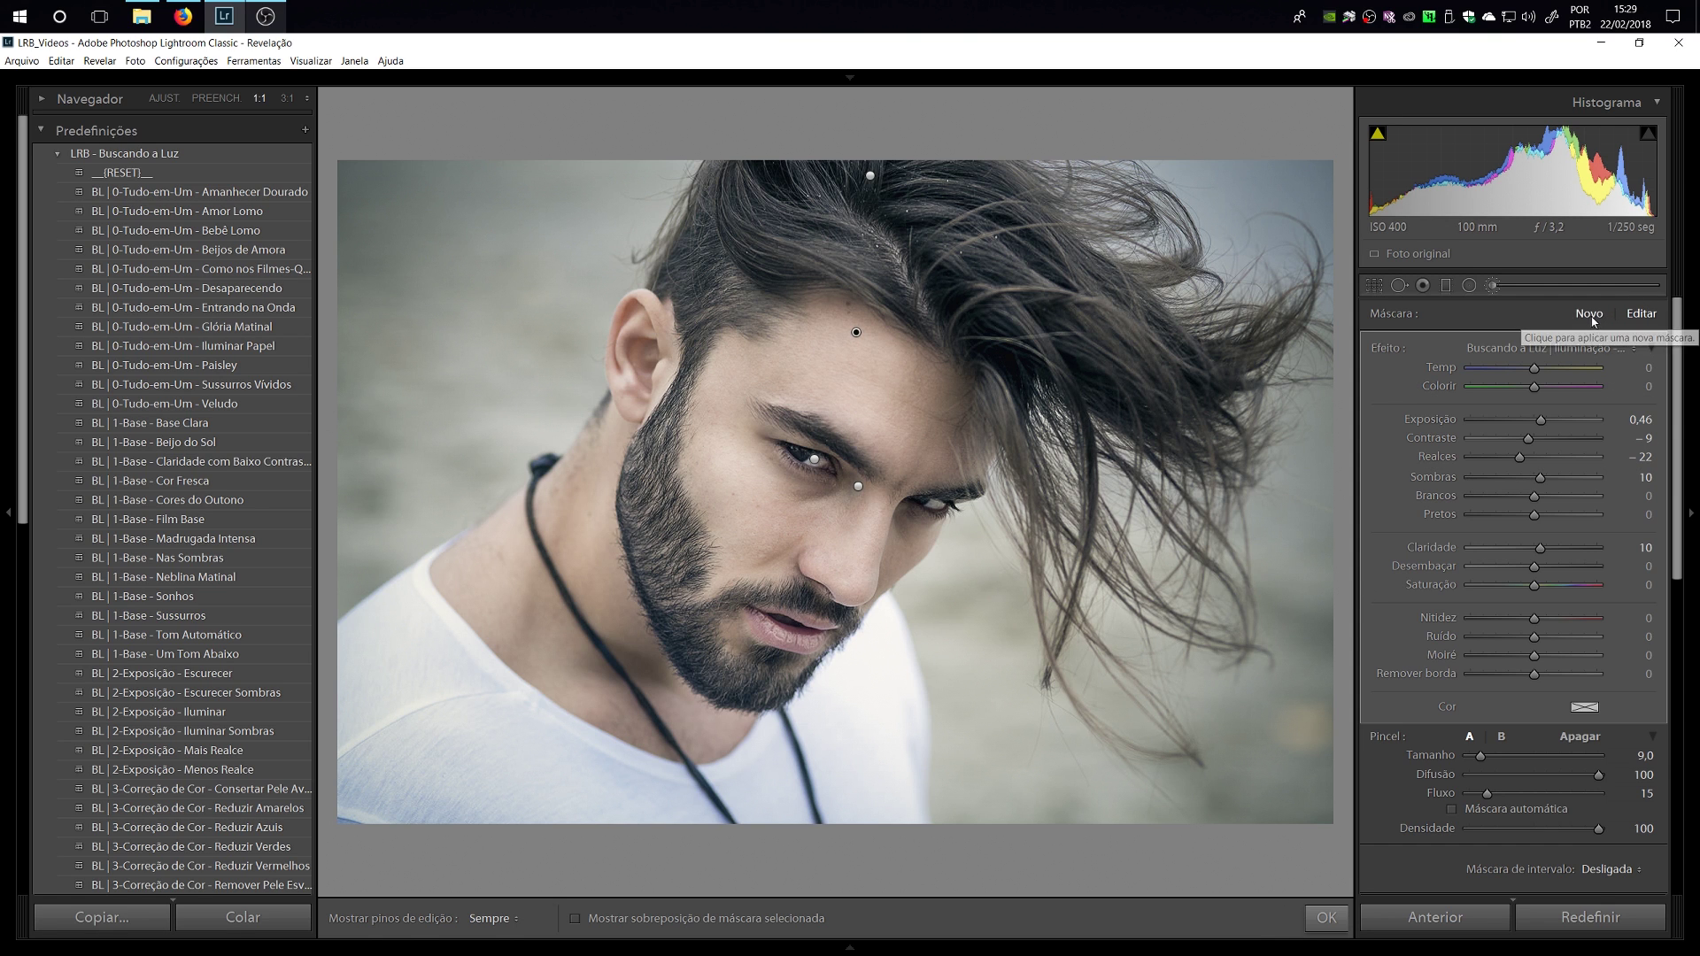
{"action": "key", "text": "k"}
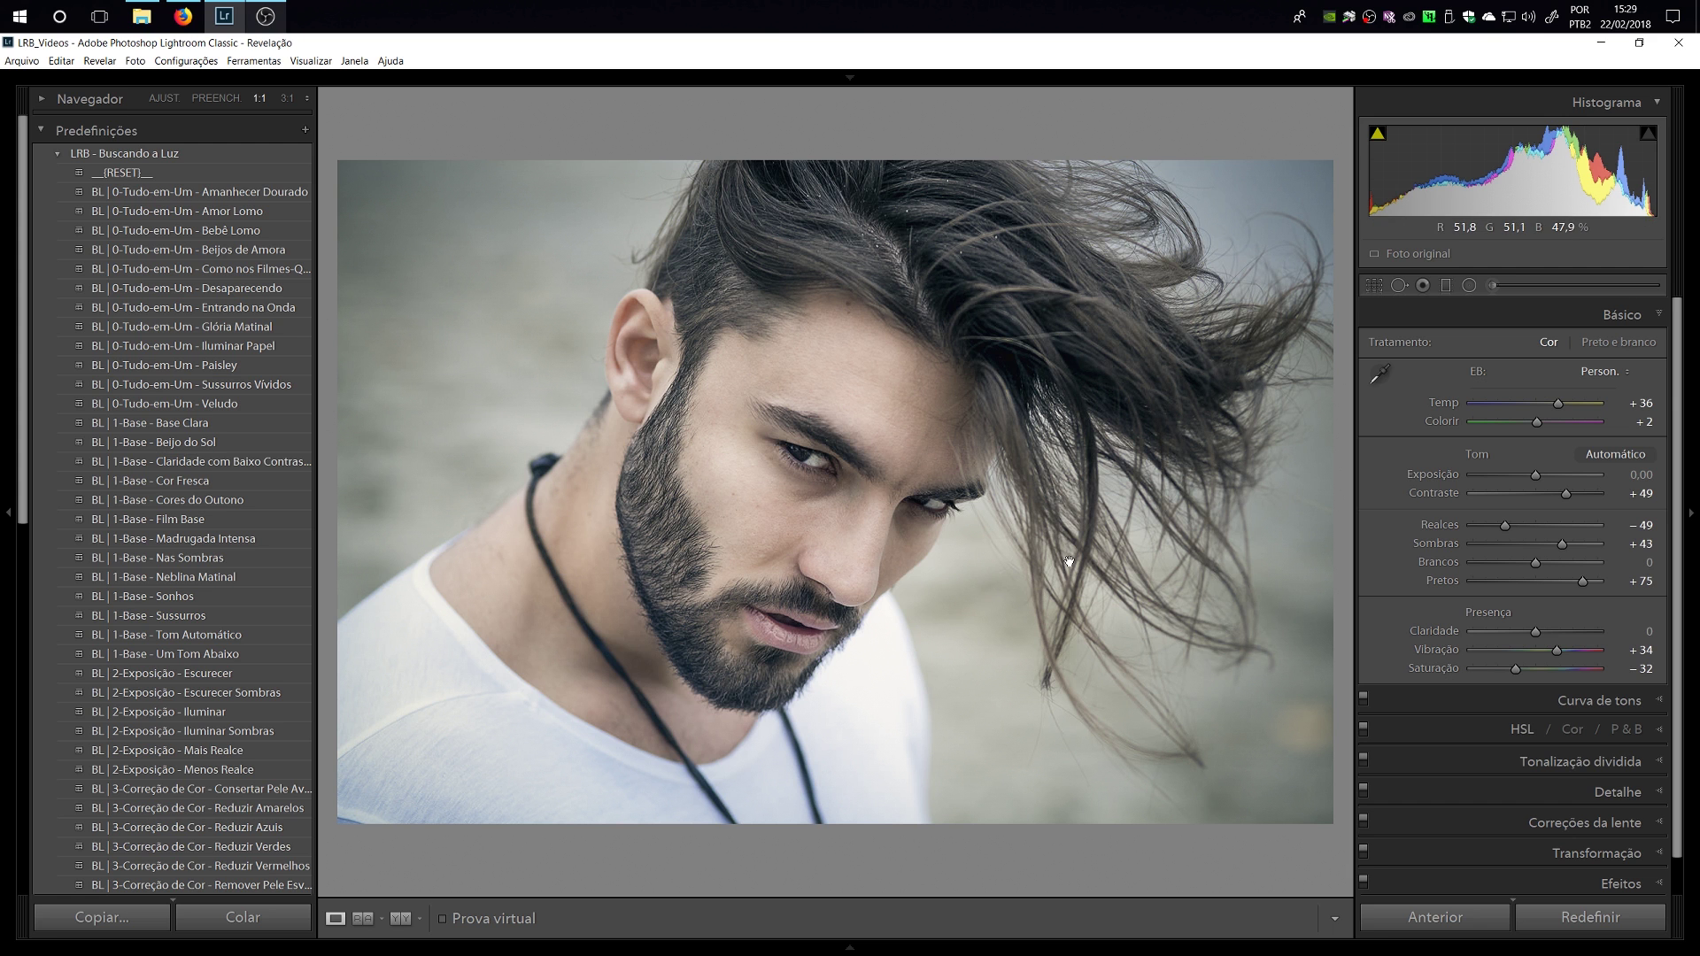
Compare the edited portrait with its original version in the full view.
{"action": "key", "text": "backslash"}
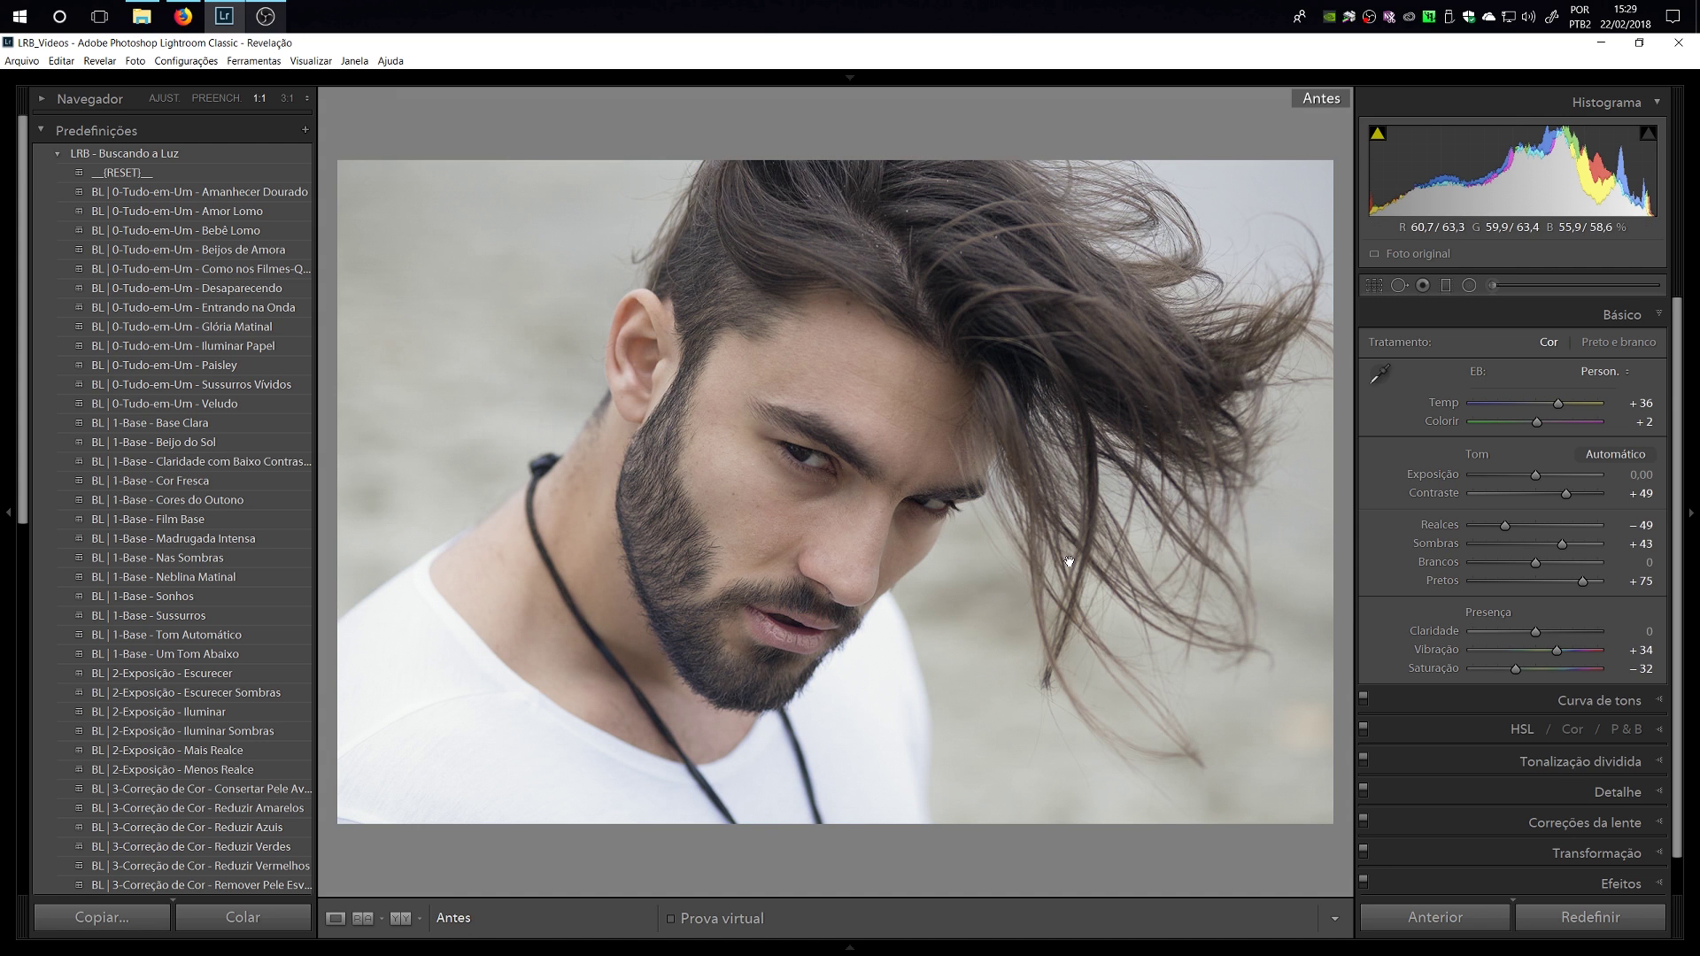
{"action": "key", "text": "backslash"}
{"action": "key", "text": "backslash"}
{"action": "key", "text": "backslash"}
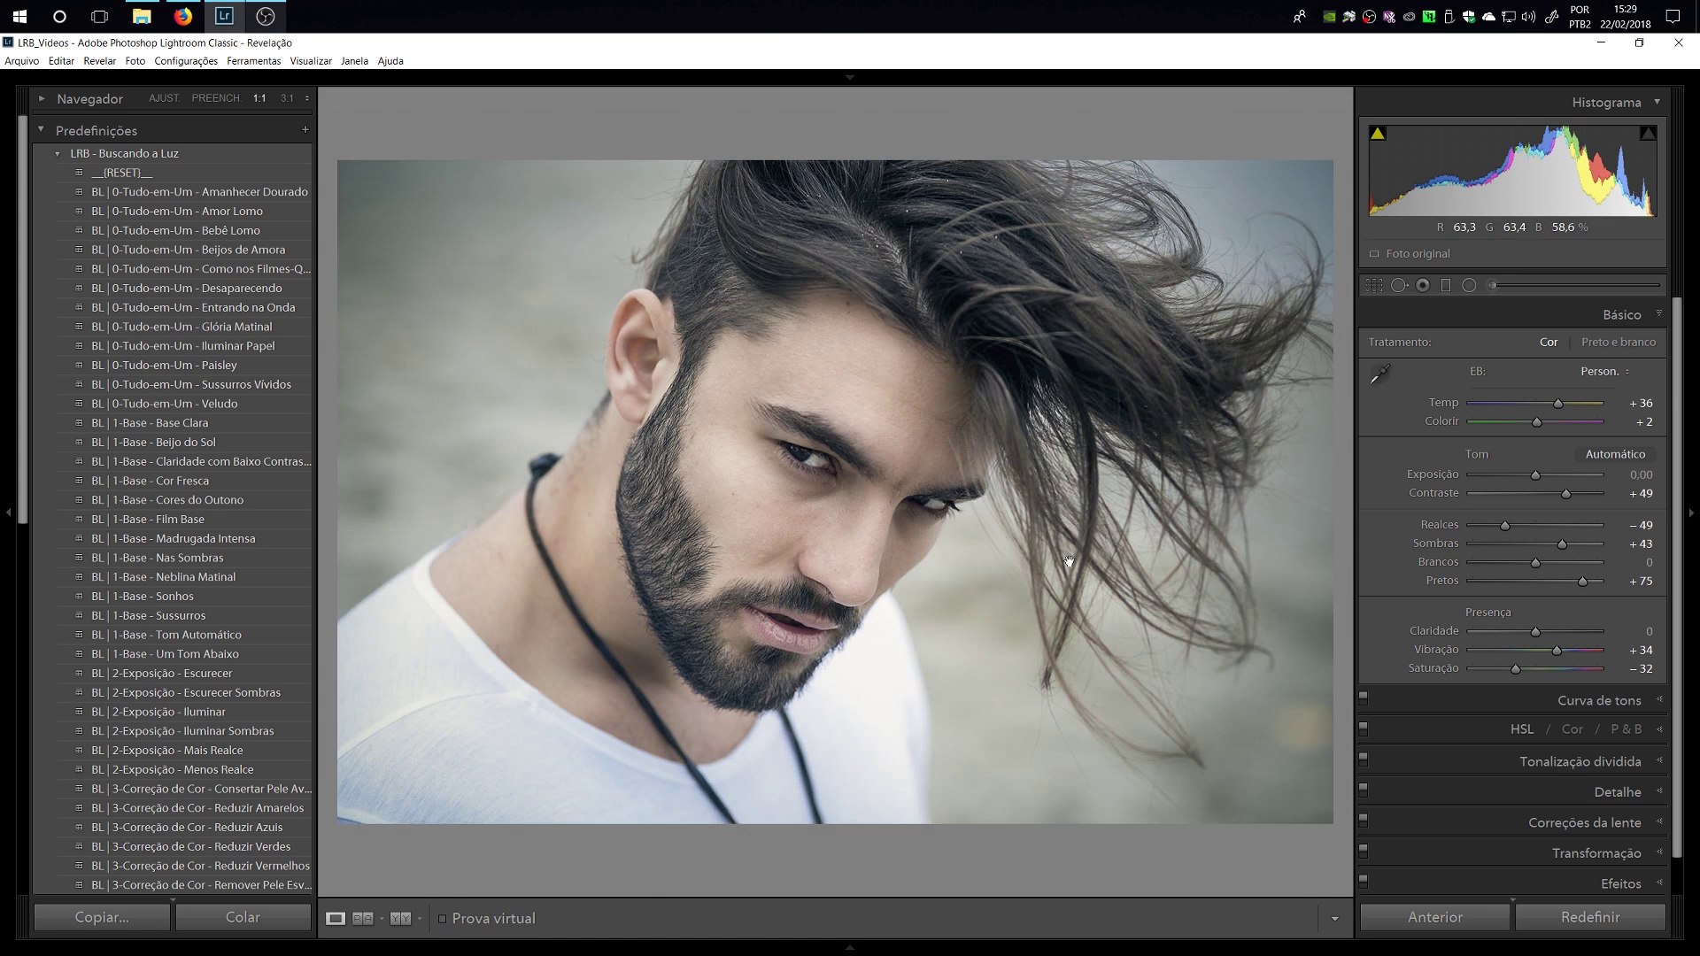
Reopen the adjustment brush and switch its adjustments off and on to check their effect.
{"action": "left_click", "coordinate": [1575, 290]}
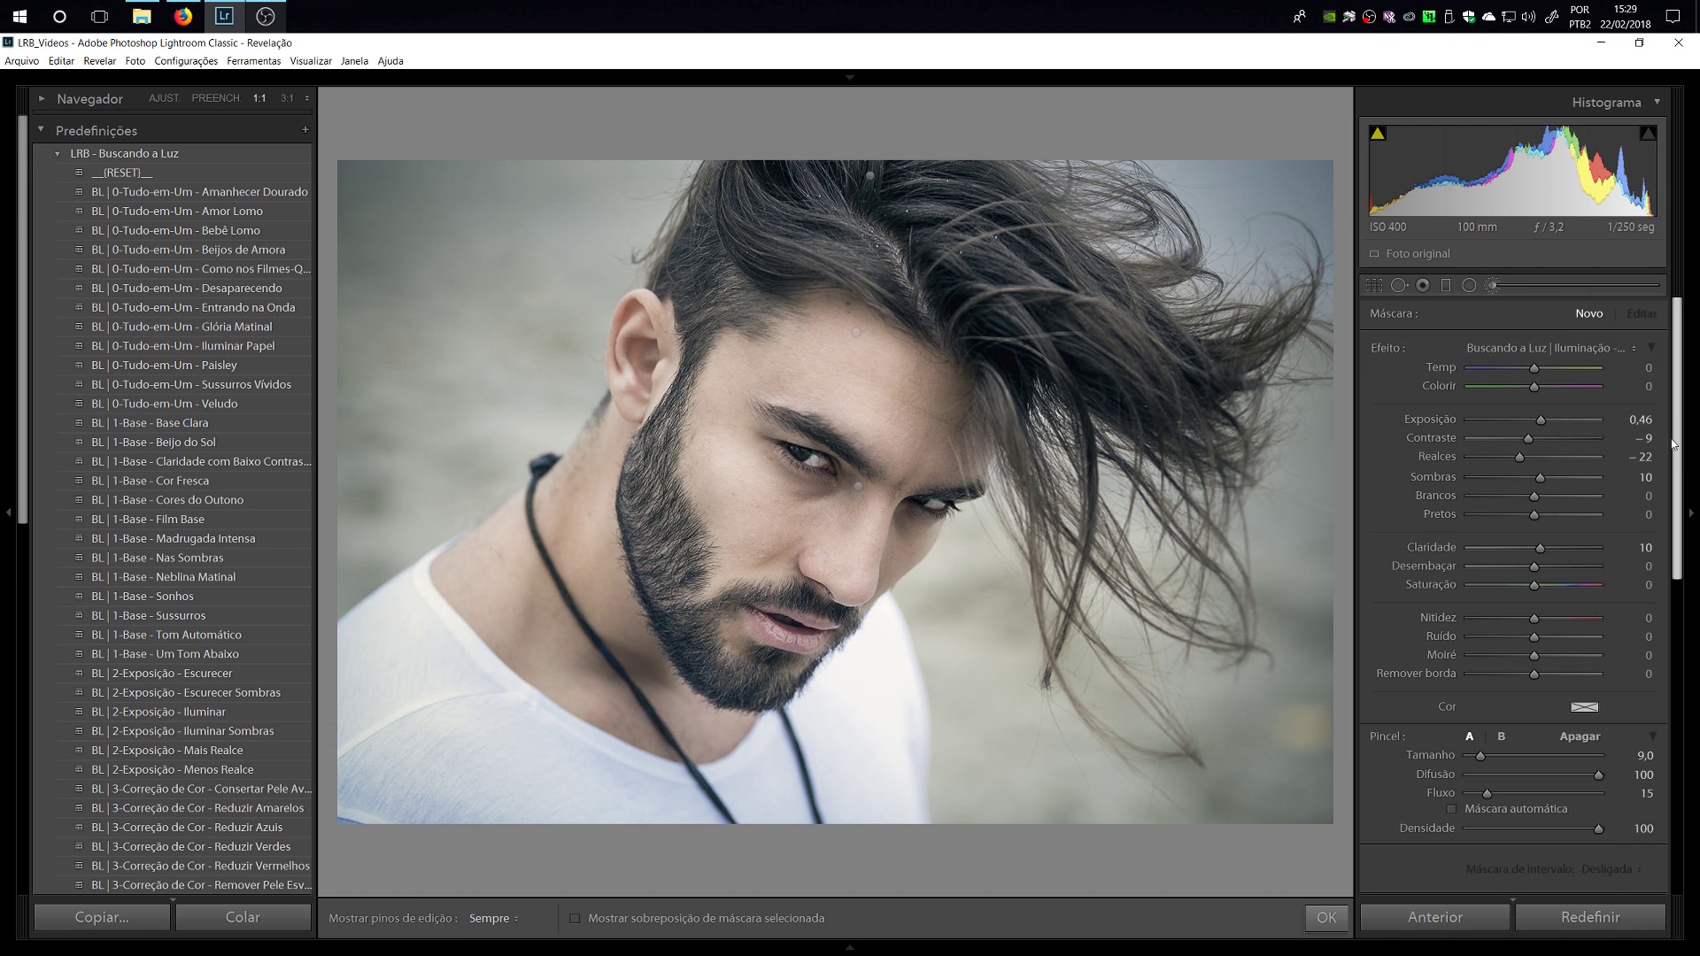
{"action": "left_click", "coordinate": [1375, 804]}
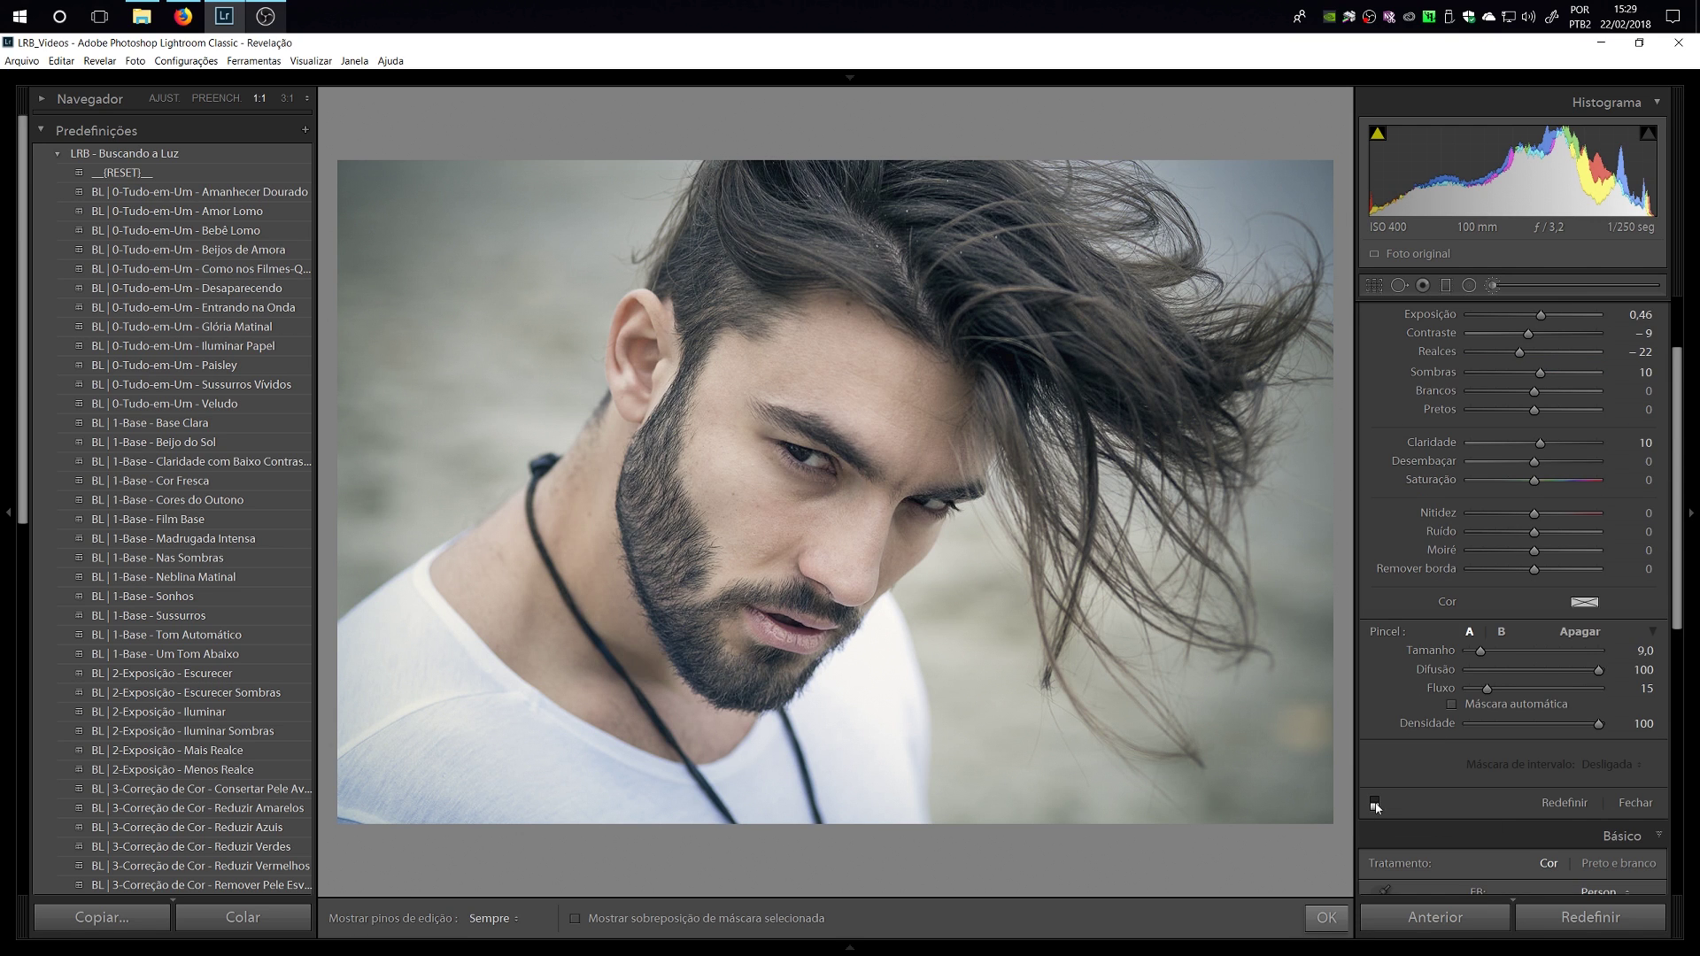
{"action": "left_click", "coordinate": [1375, 803]}
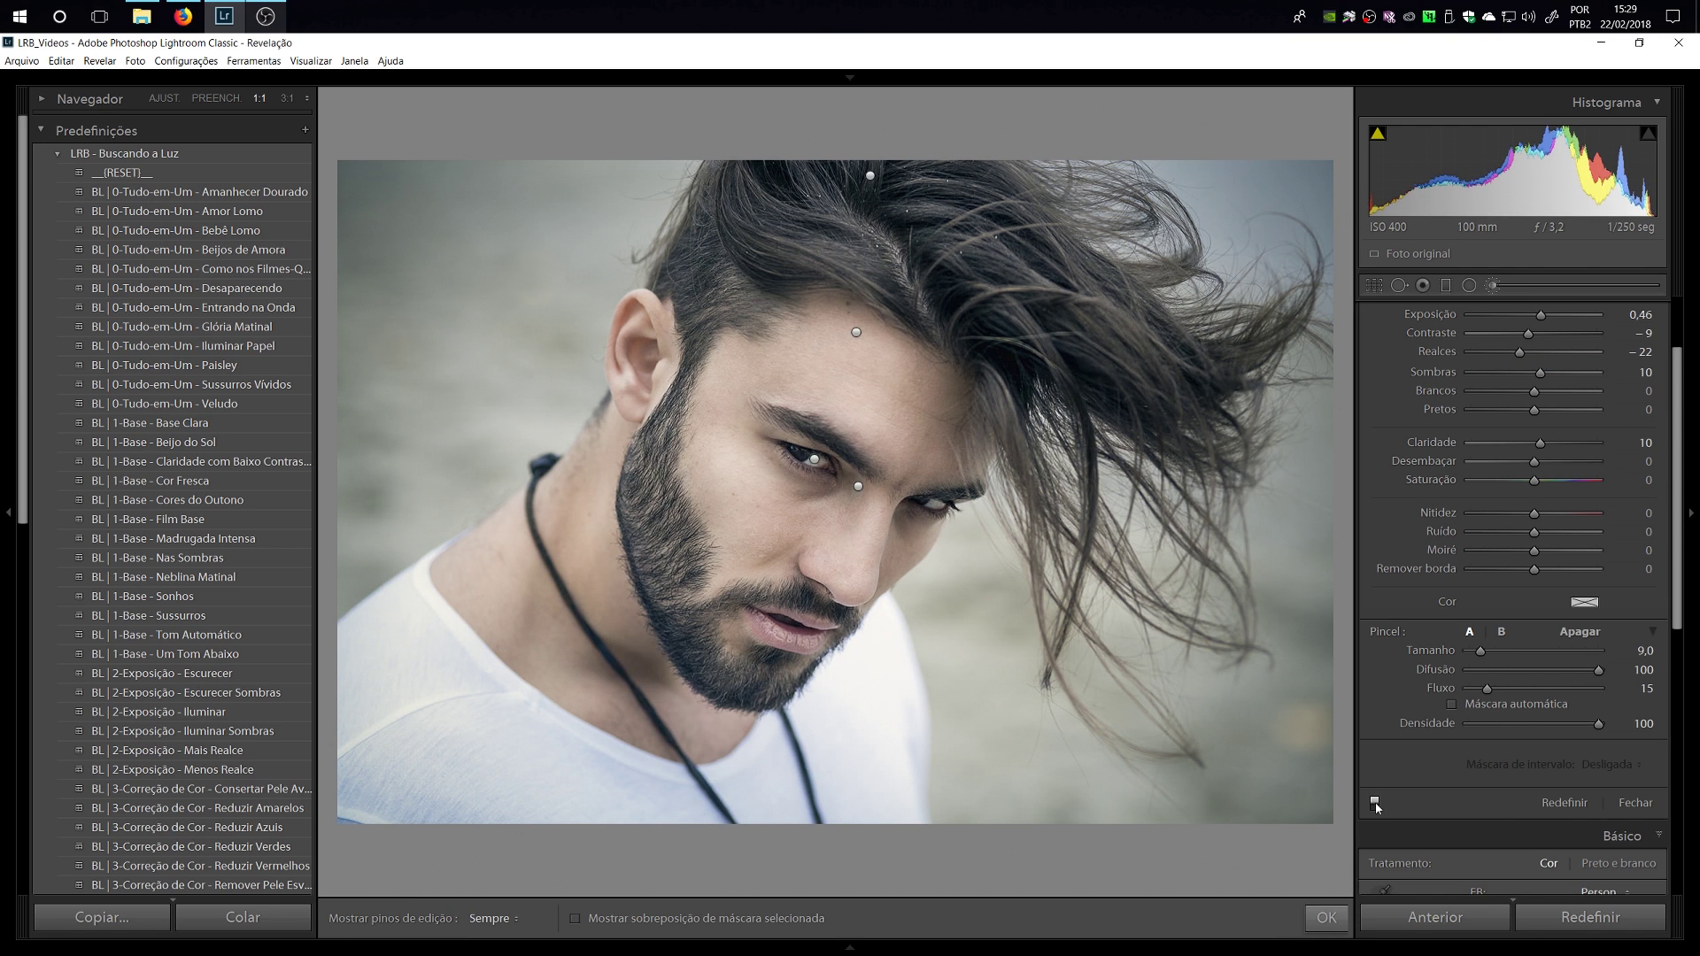
Set the edit pins to Nunca, compare the portrait with and without the brush adjustments, and close the brush.
{"action": "left_click", "coordinate": [491, 918]}
{"action": "left_click", "coordinate": [474, 900]}
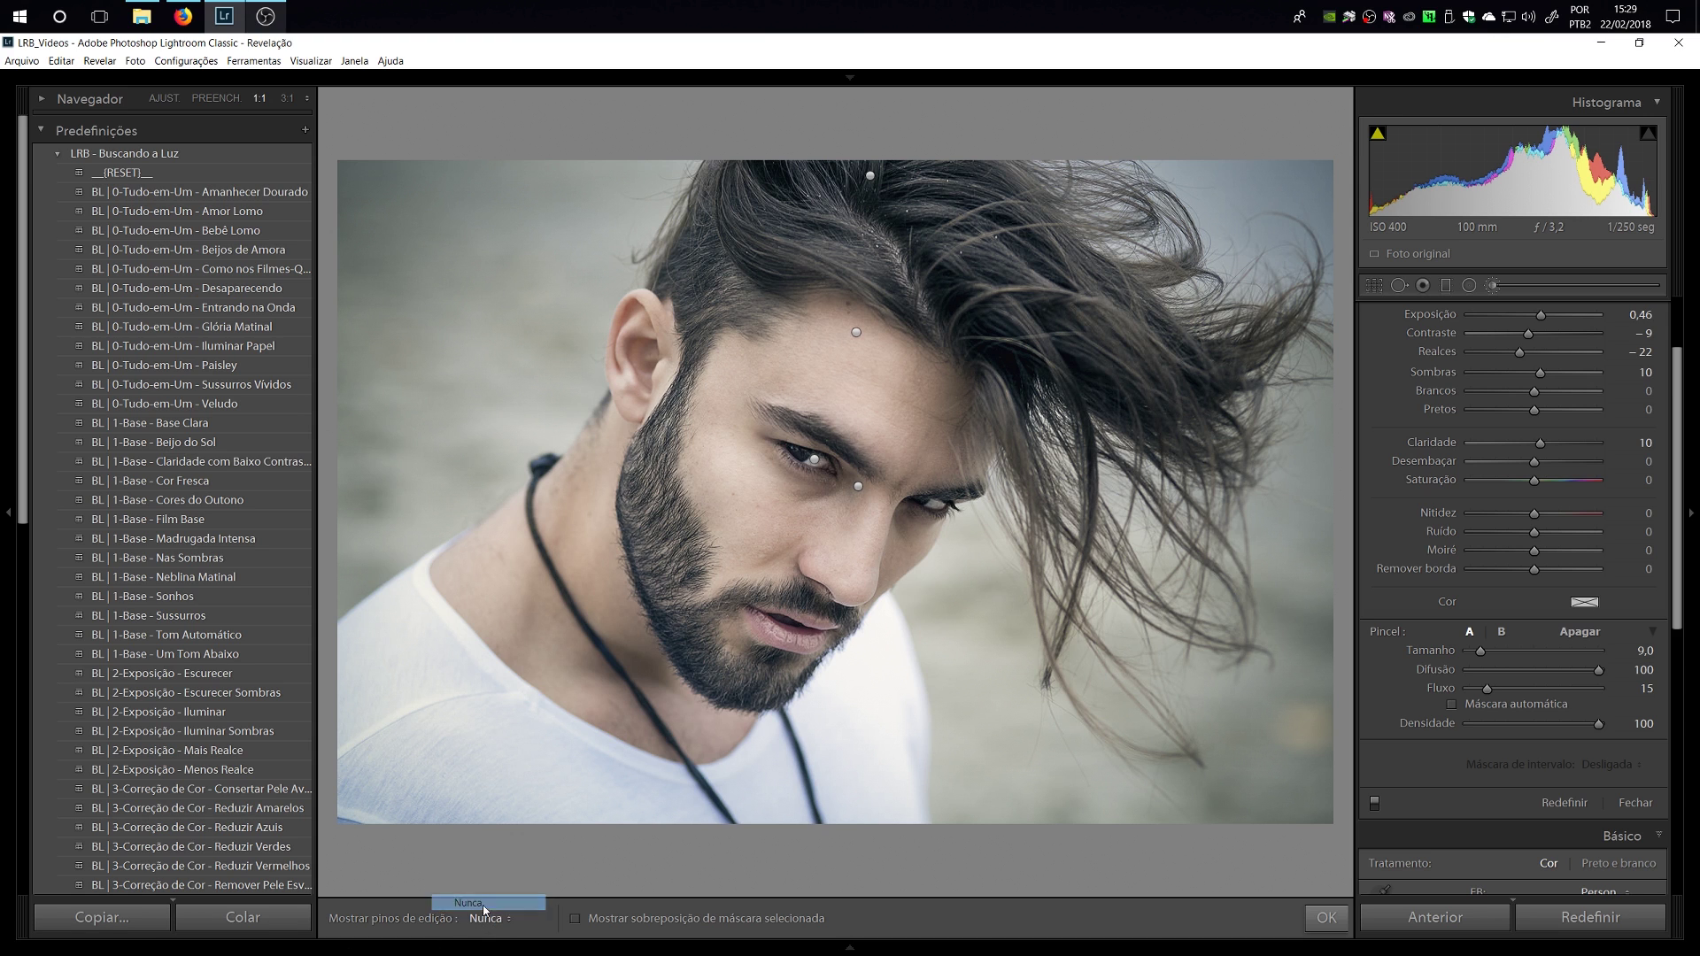
{"action": "left_click", "coordinate": [1375, 804]}
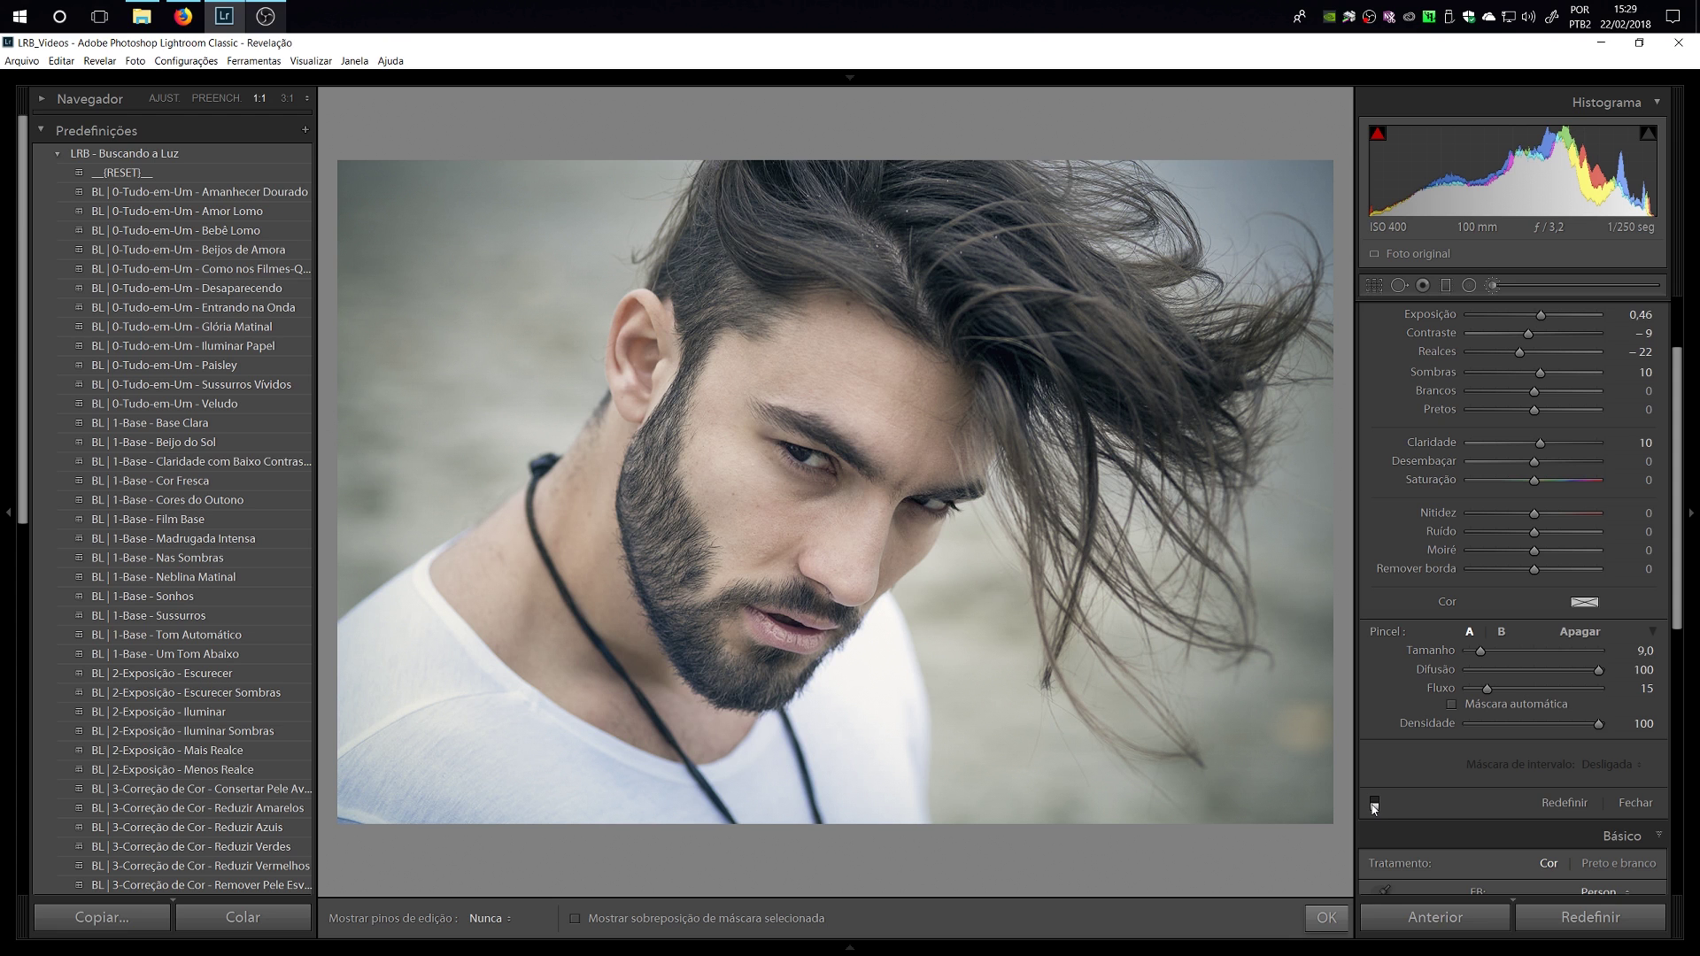
{"action": "left_click", "coordinate": [1374, 803]}
{"action": "left_click", "coordinate": [1374, 803]}
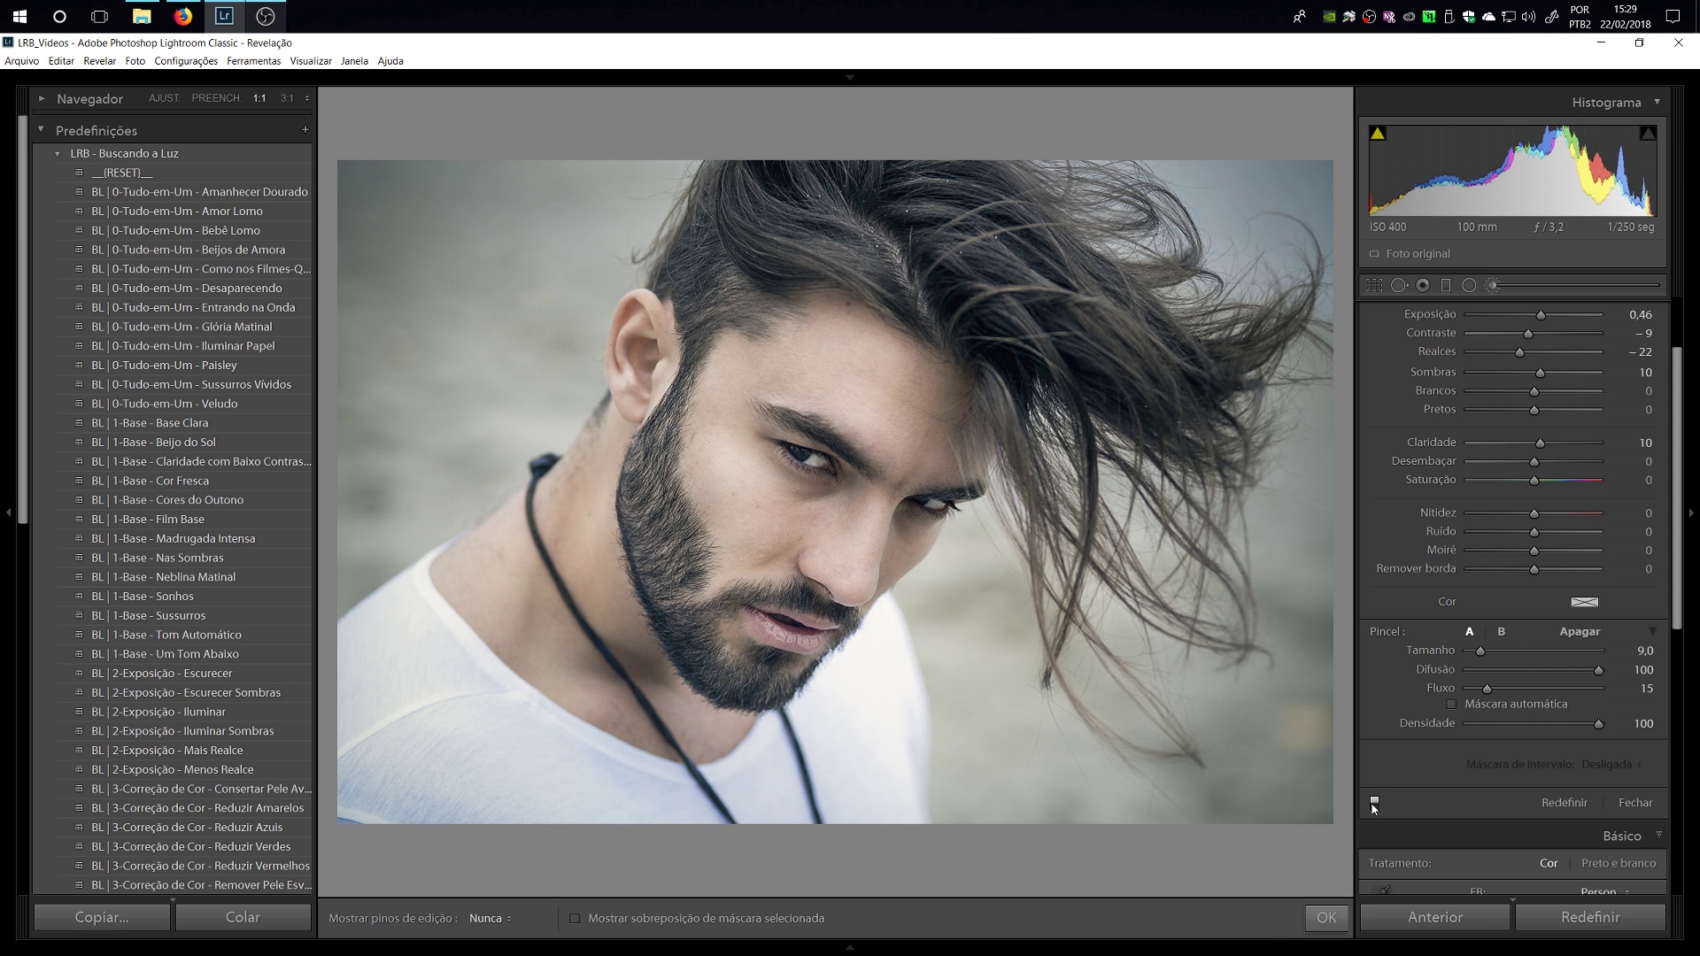
{"action": "left_click", "coordinate": [1374, 803]}
{"action": "left_click", "coordinate": [1375, 803]}
{"action": "left_click", "coordinate": [1492, 285]}
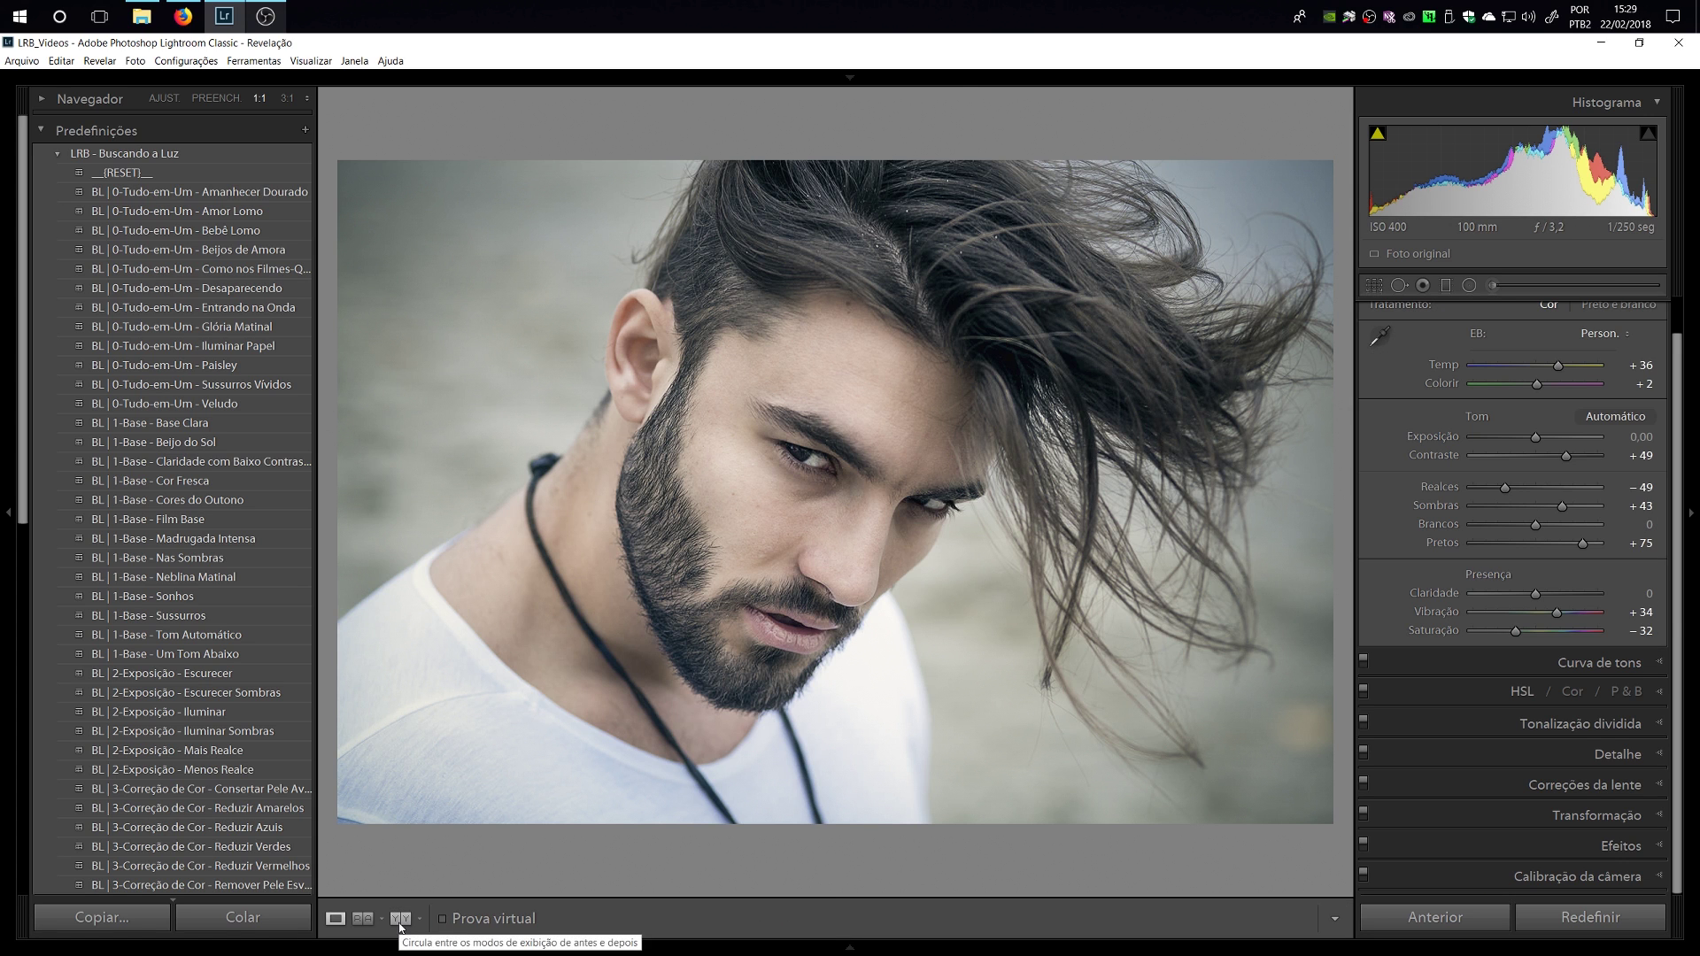
Show the portrait's before and after versions side by side with the side panels hidden.
{"action": "left_click", "coordinate": [401, 925]}
{"action": "key", "text": "Tab"}
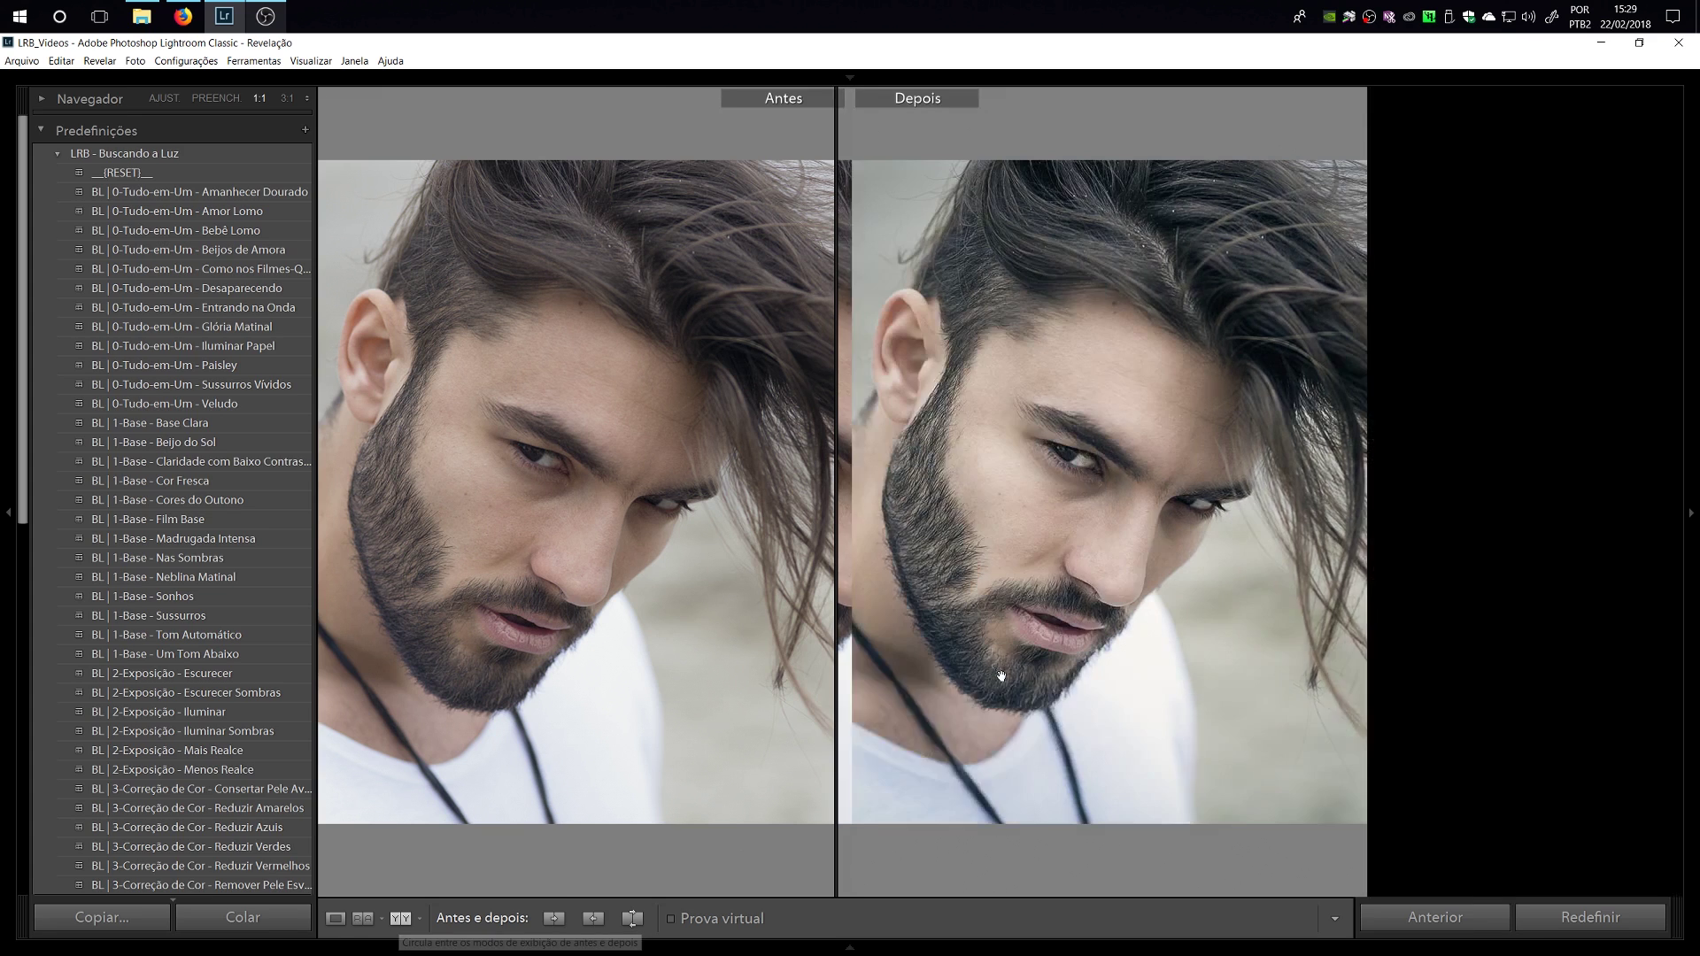